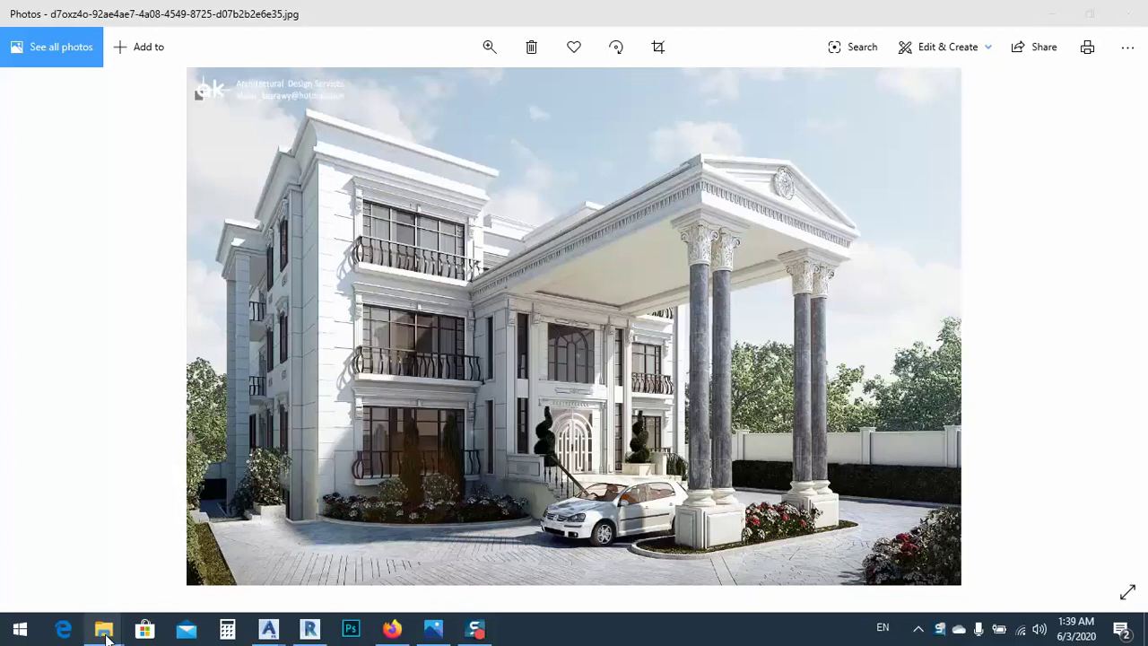
# - Open the IONIC folder in File Explorer and examine the AR0306F and AR0306J models in 3D Viewer
pyautogui.moveTo(104, 628)
pyautogui.click(63, 548)
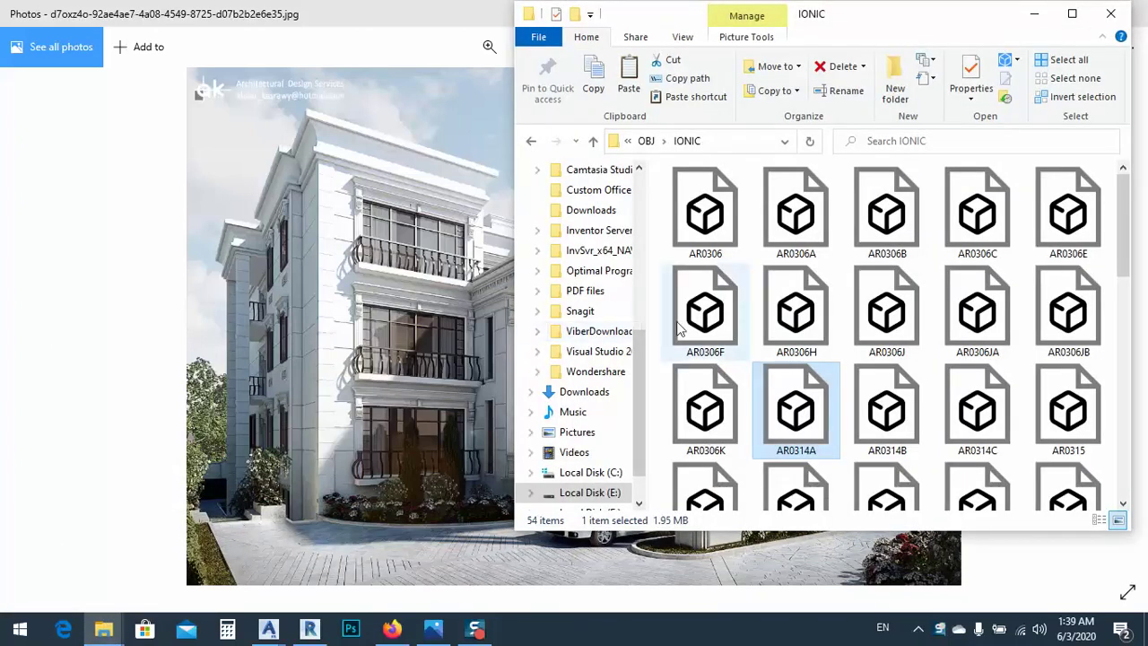
pyautogui.doubleClick(733, 306)
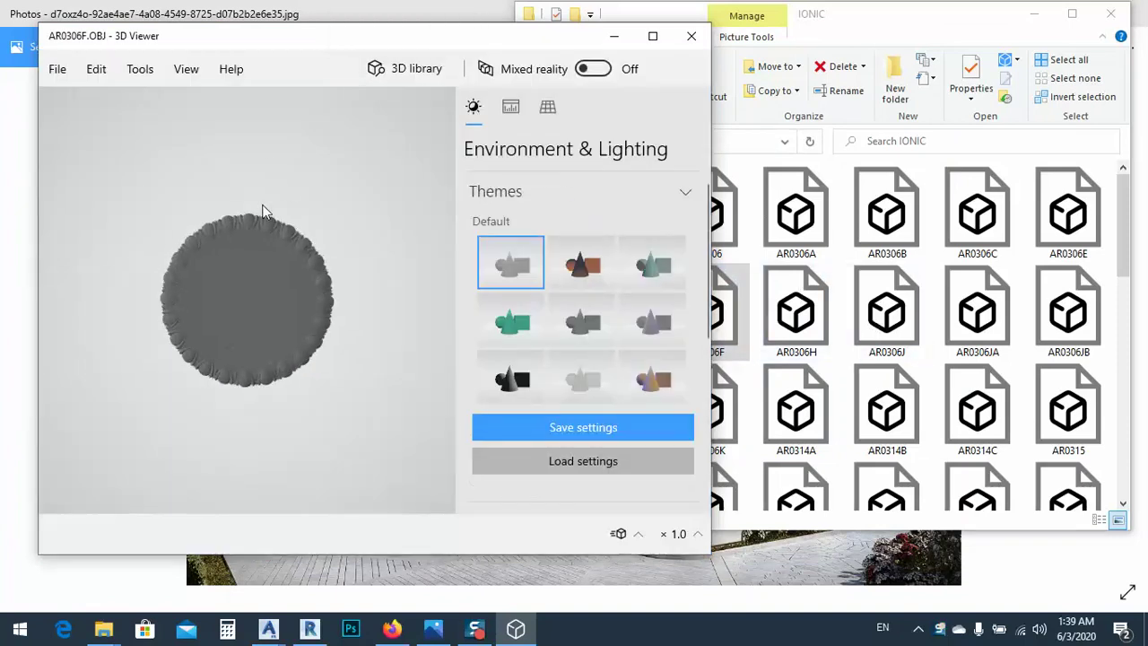
pyautogui.click(731, 327)
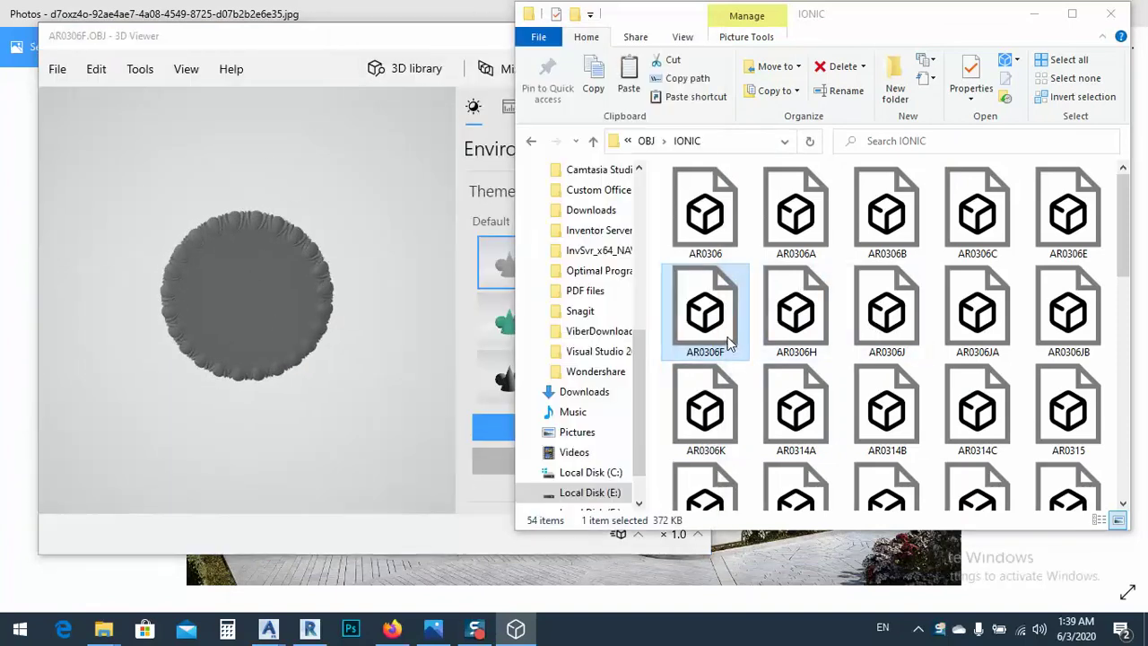
pyautogui.click(266, 333)
pyautogui.moveTo(286, 281); pyautogui.dragTo(255, 286)
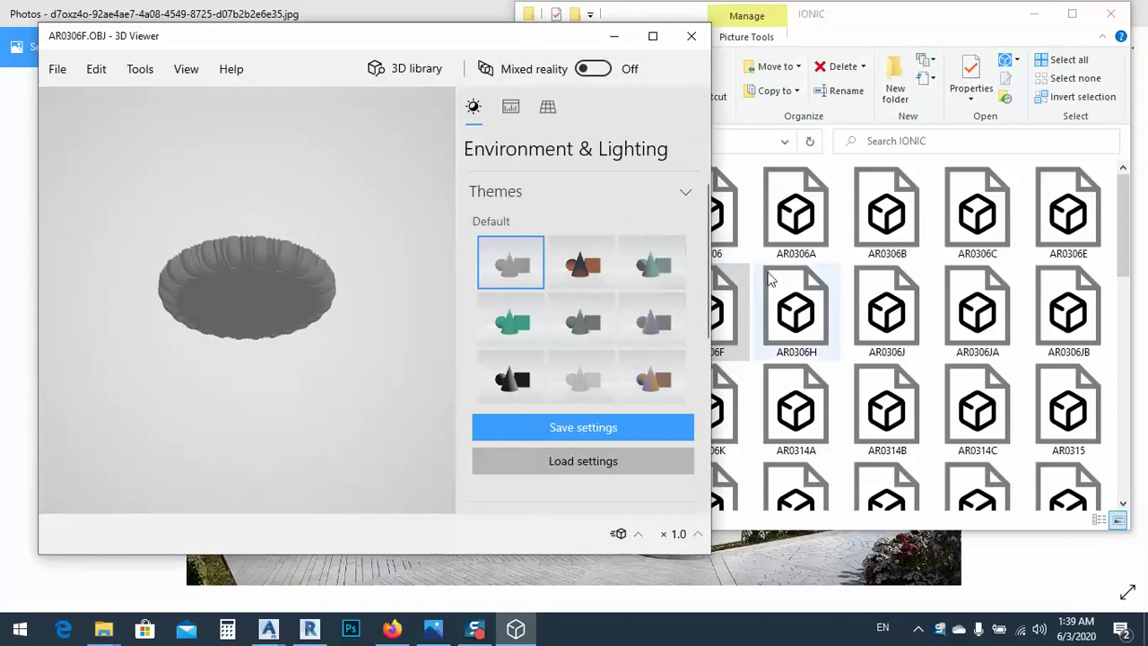
pyautogui.click(887, 319)
pyautogui.doubleClick(887, 318)
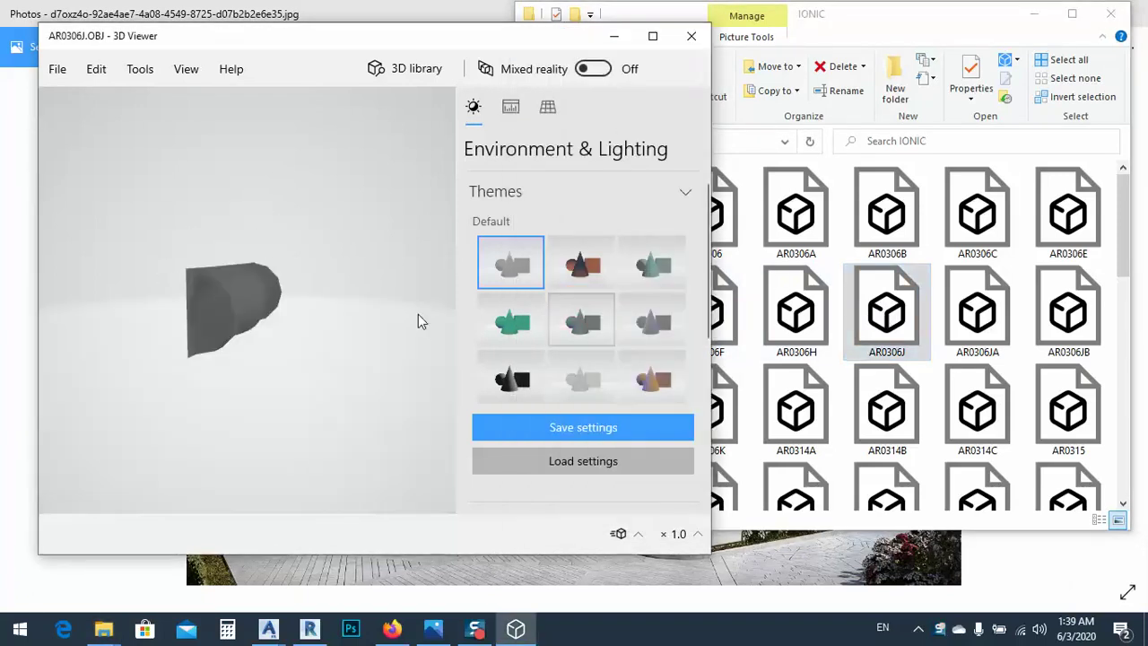
pyautogui.moveTo(418, 314); pyautogui.dragTo(269, 296)
# - Examine the column models AR0314C and AR0325CA in 3D Viewer, viewing the capital of AR0325CA up close
pyautogui.doubleClick(977, 408)
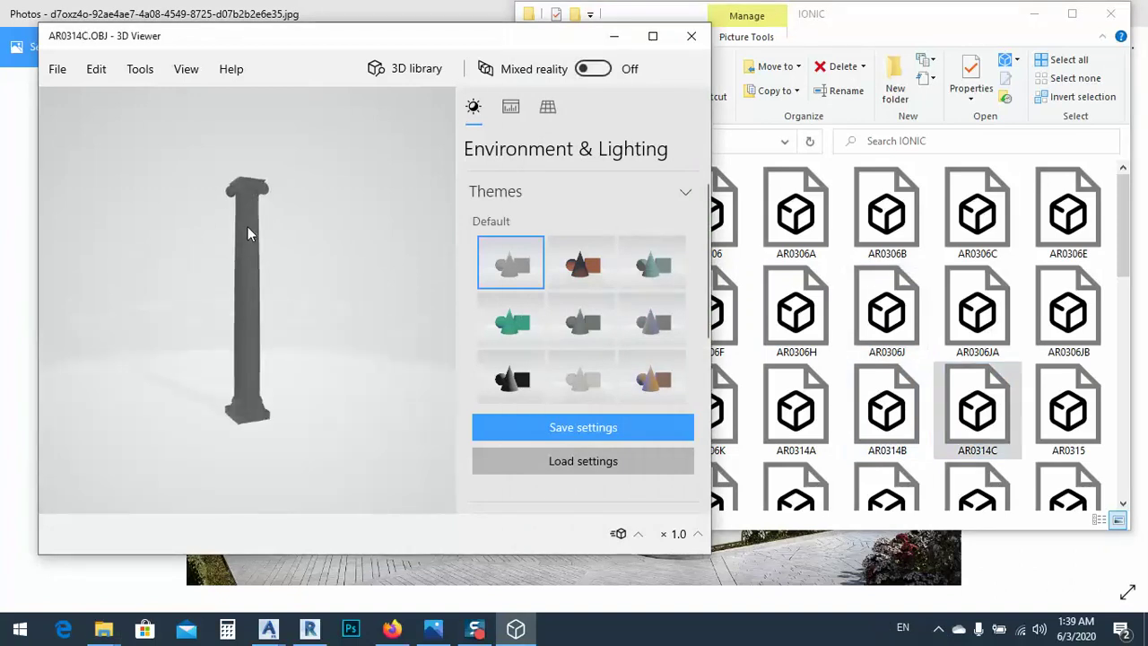
pyautogui.scroll(-5, 919, 363)
pyautogui.doubleClick(887, 358)
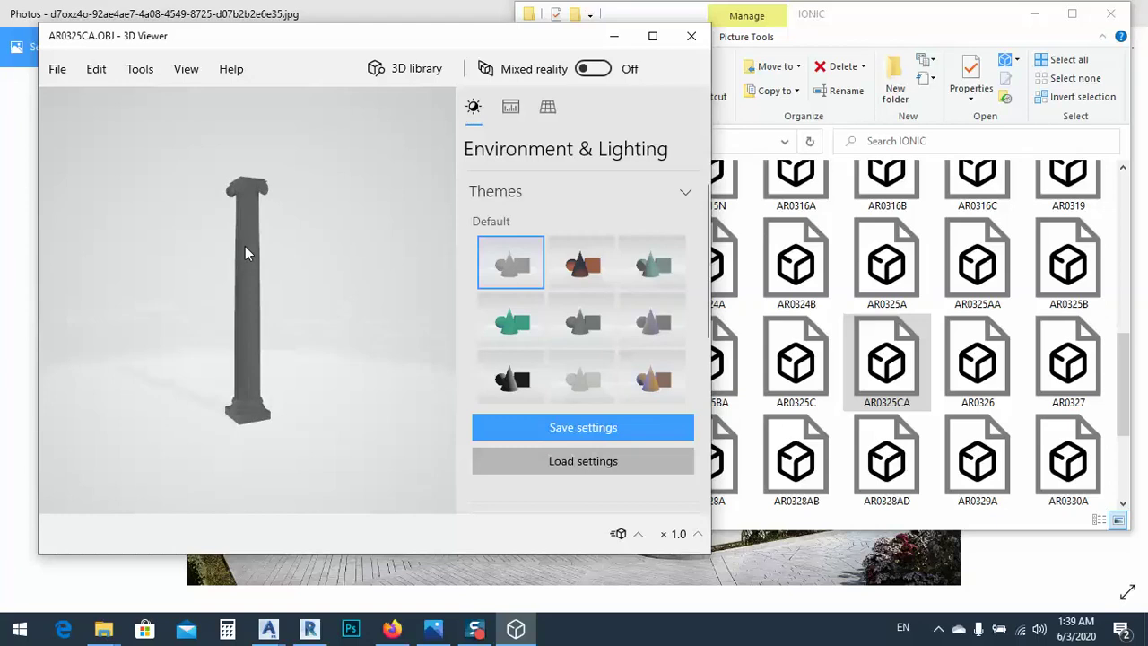
pyautogui.scroll(3, 241, 154)
pyautogui.moveTo(241, 124); pyautogui.dragTo(354, 366)
pyautogui.moveTo(251, 163); pyautogui.dragTo(275, 203)
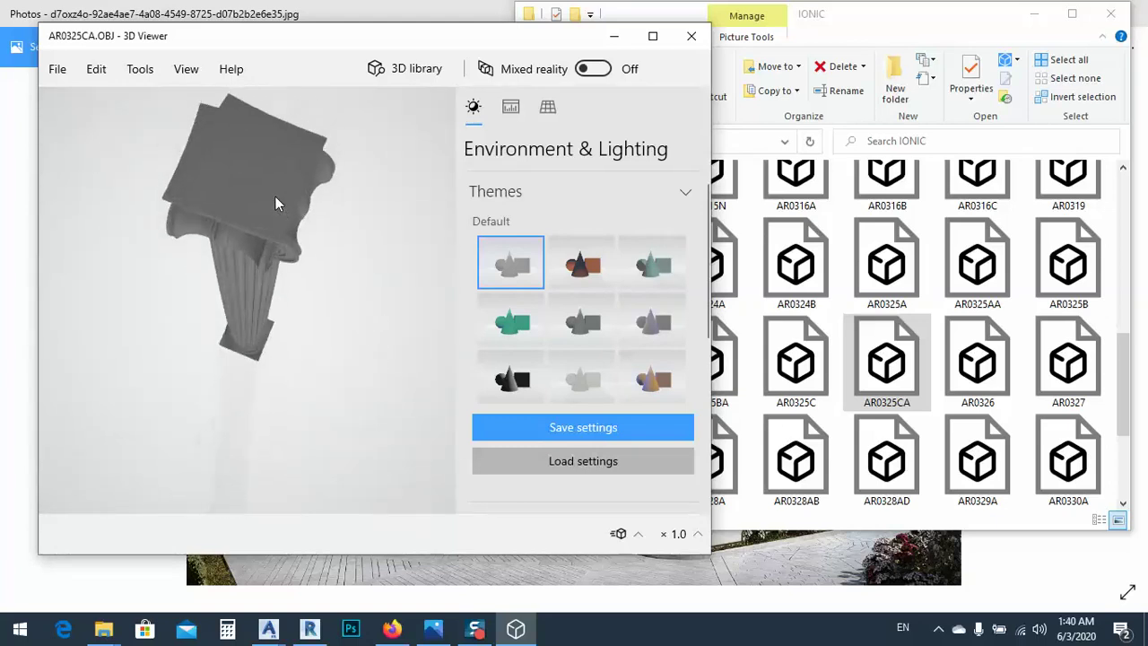
pyautogui.moveTo(284, 293); pyautogui.dragTo(255, 196)
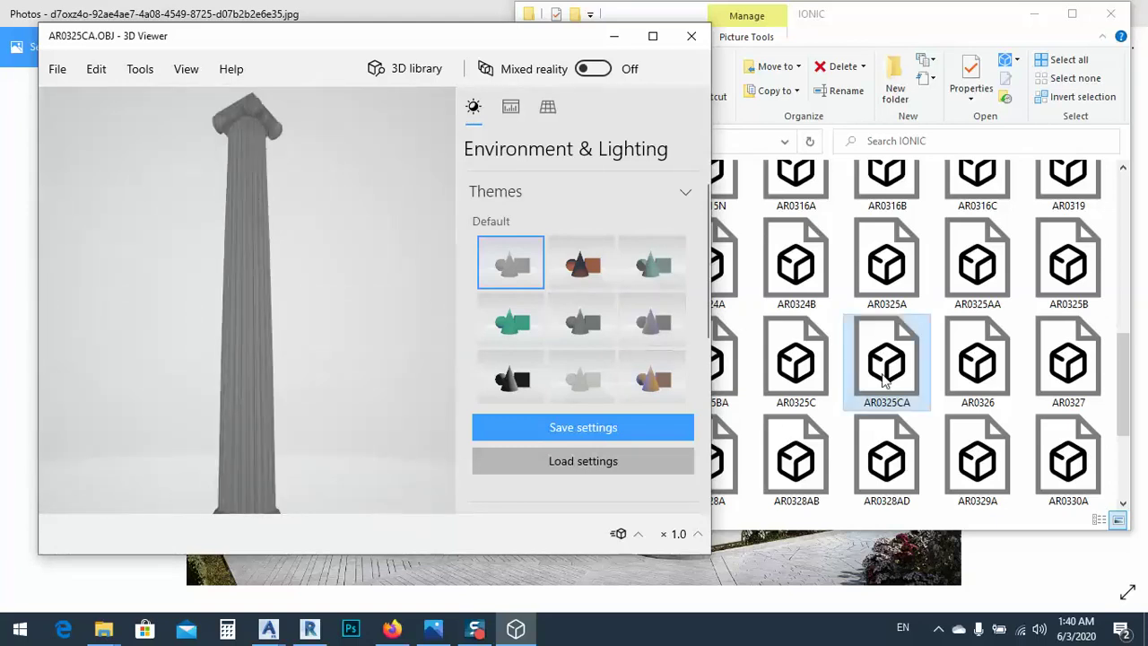
# - Examine the arch model AR0332A in 3D Viewer, close it, and return to the villa reference photo
pyautogui.scroll(-2, 998, 366)
pyautogui.doubleClick(977, 363)
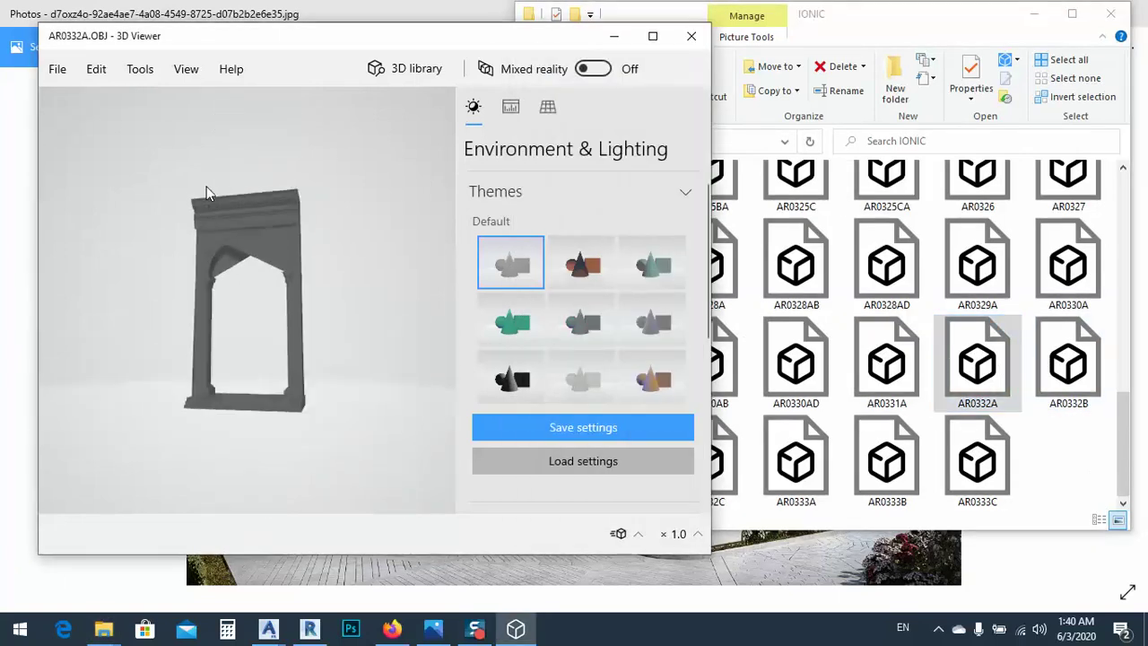
pyautogui.scroll(3, 238, 201)
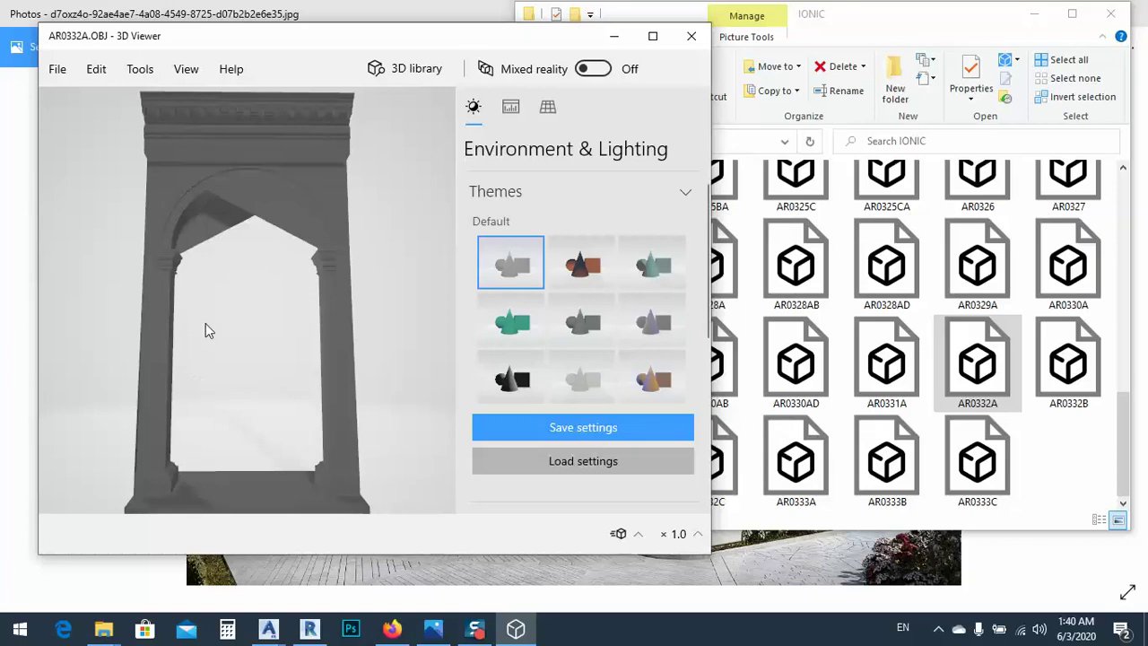
pyautogui.click(691, 35)
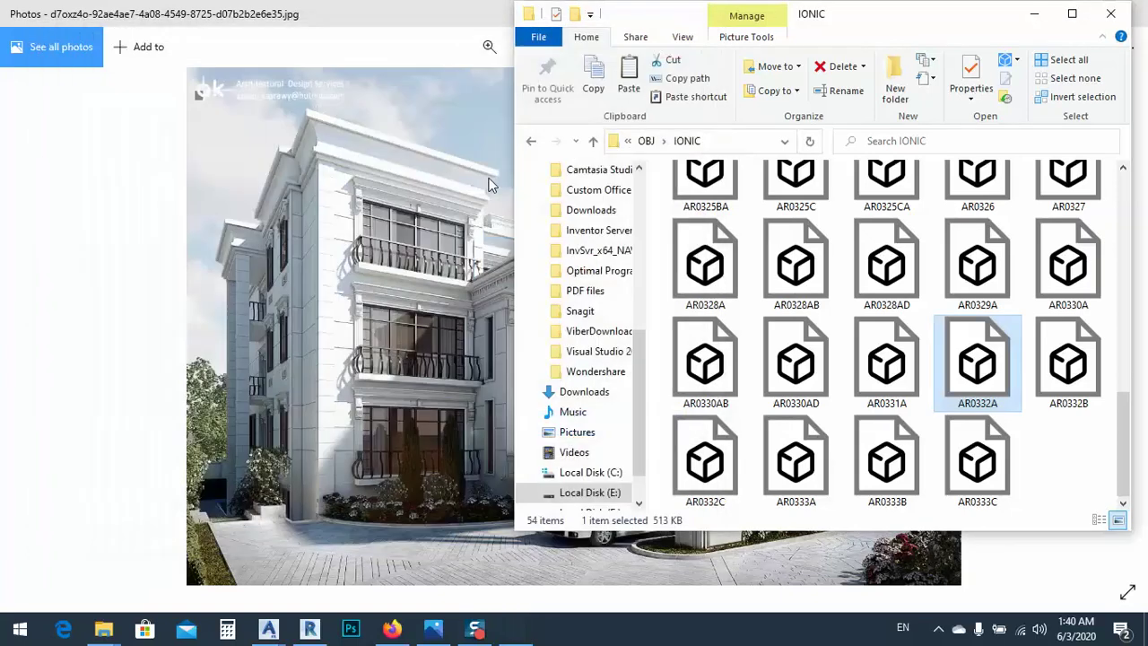
pyautogui.click(106, 372)
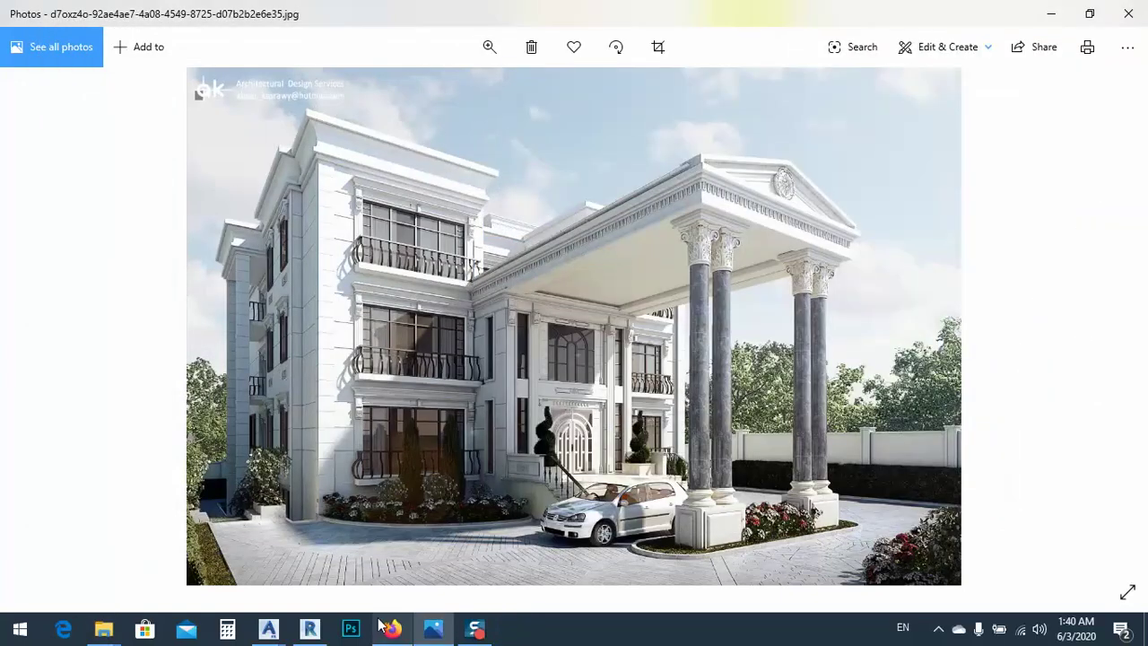
# - Switch to Autodesk Revit and inspect the triangular pediment sweep in the 3D view
pyautogui.click(310, 630)
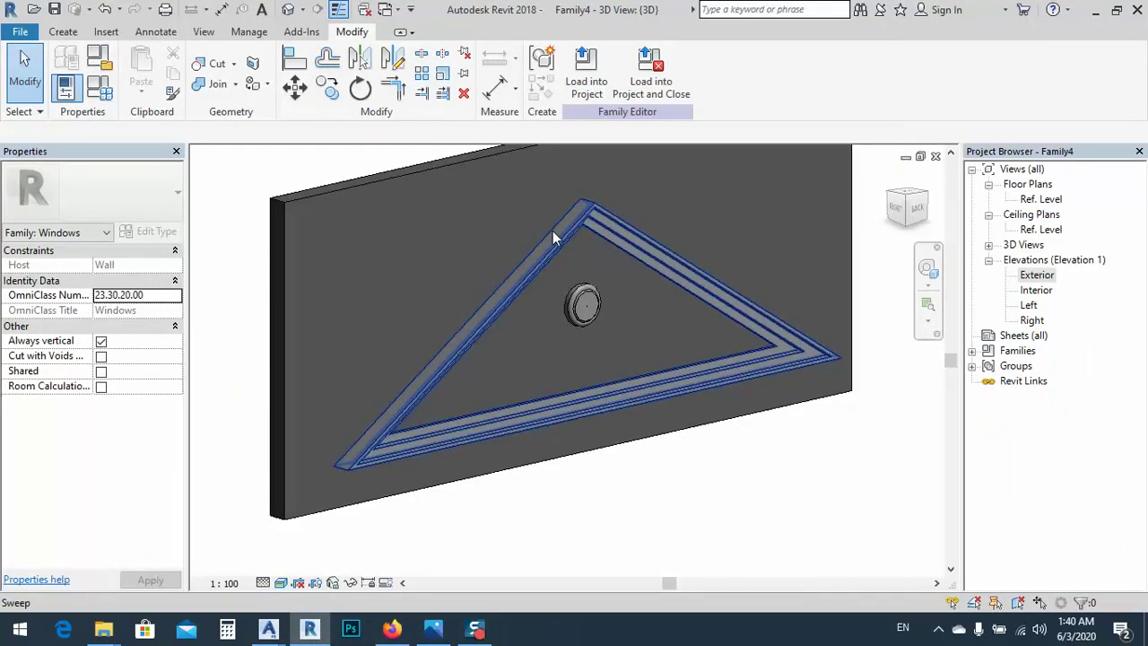
pyautogui.click(598, 220)
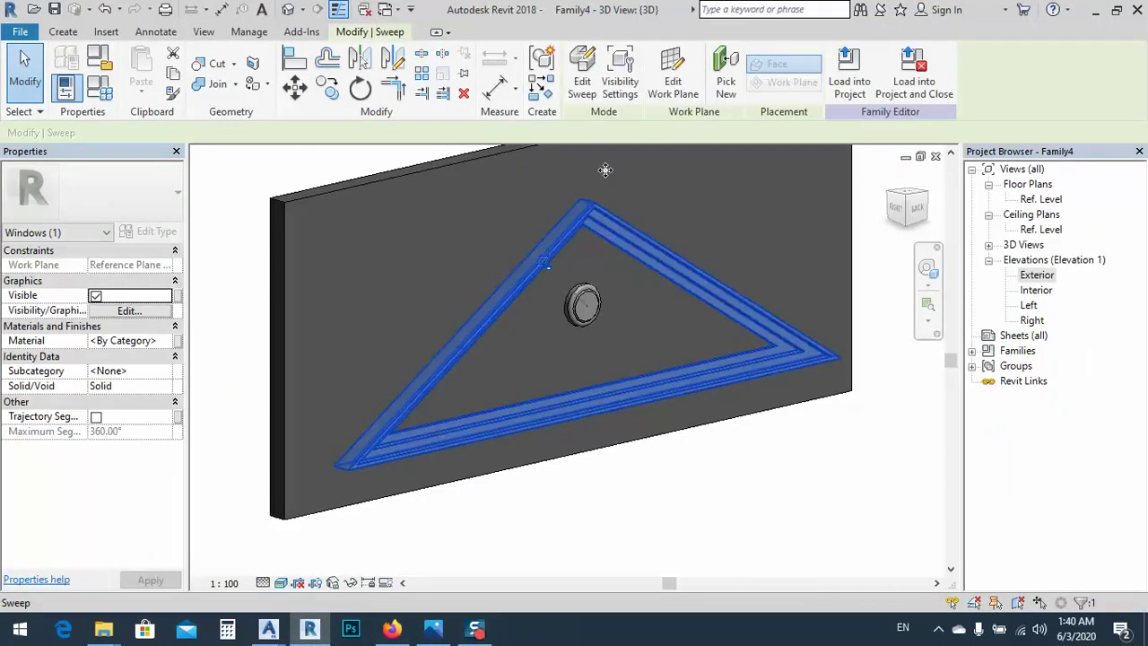
pyautogui.press('Escape')
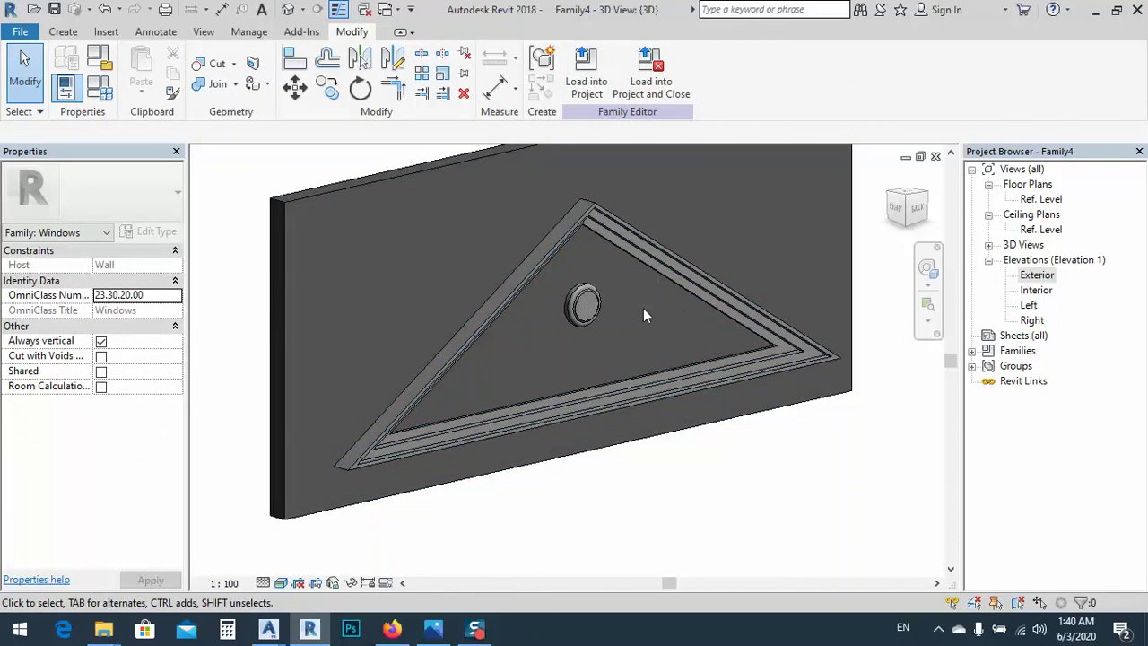
# - Set the pediment family's width to 4000 and height to 1200 in the family types and apply the changes
pyautogui.click(99, 87)
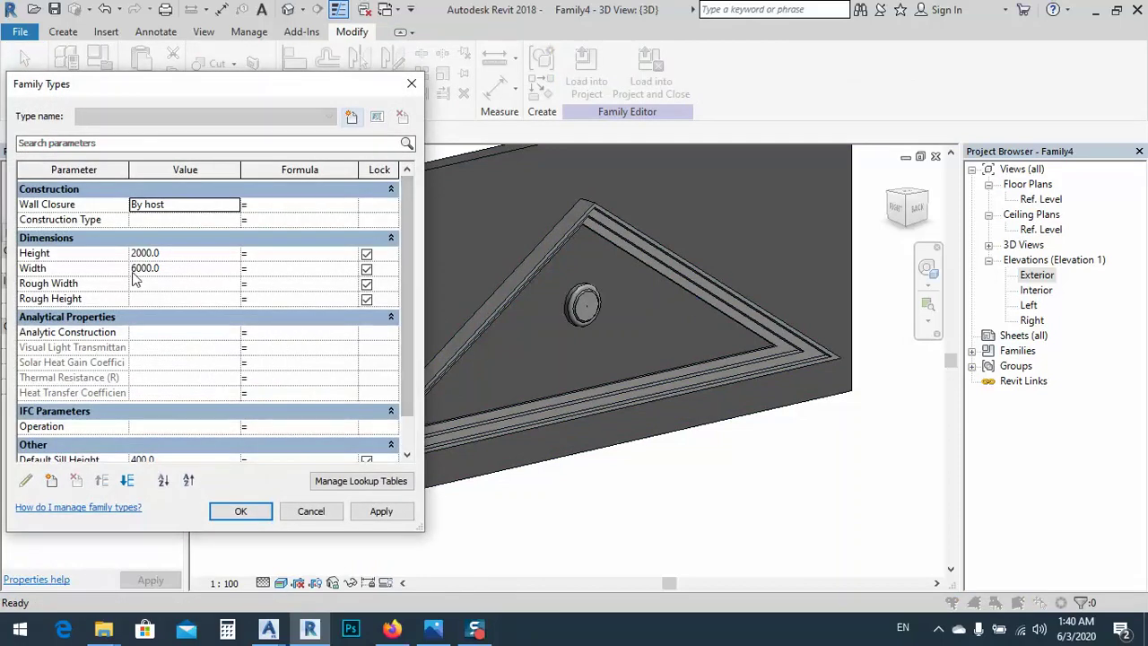
pyautogui.click(171, 271)
pyautogui.doubleClick(169, 268)
pyautogui.write('40')
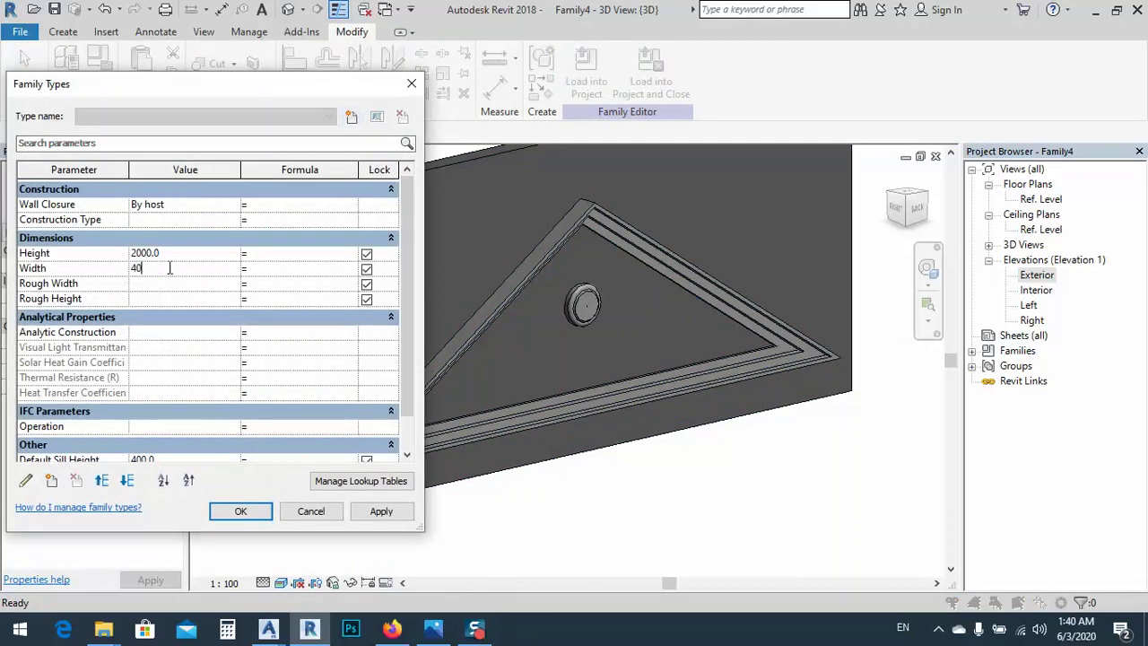
pyautogui.click(175, 257)
pyautogui.doubleClick(176, 256)
pyautogui.click(381, 511)
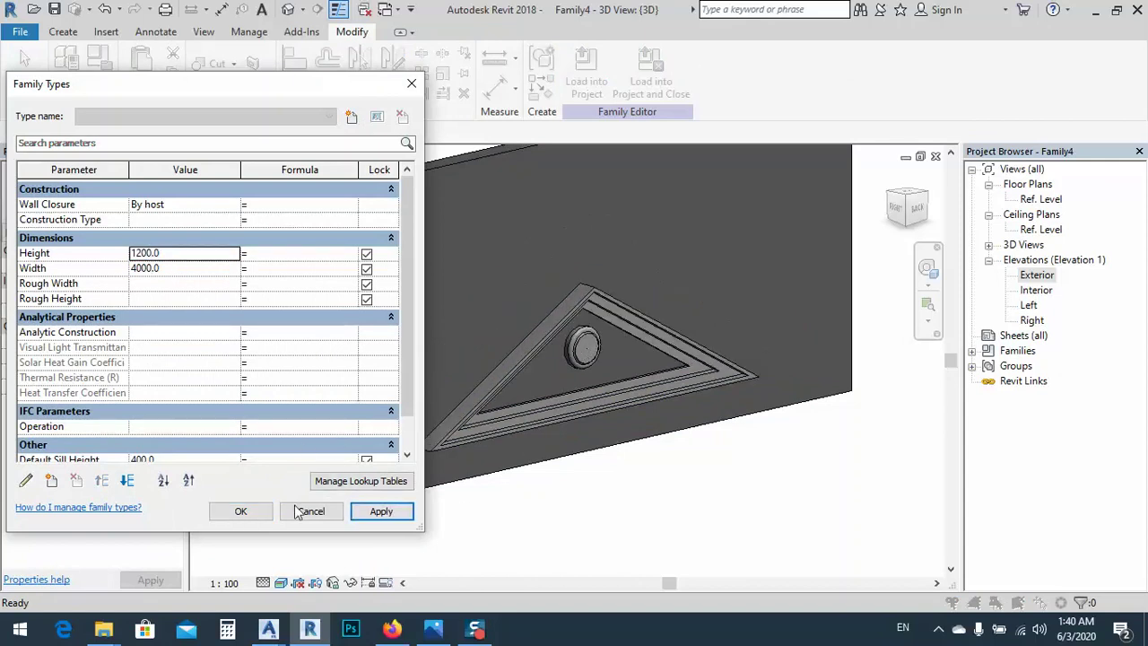
pyautogui.click(255, 513)
# - Examine the round medallion inside the pediment and its surrounding mouldings from close up
pyautogui.scroll(2, 584, 350)
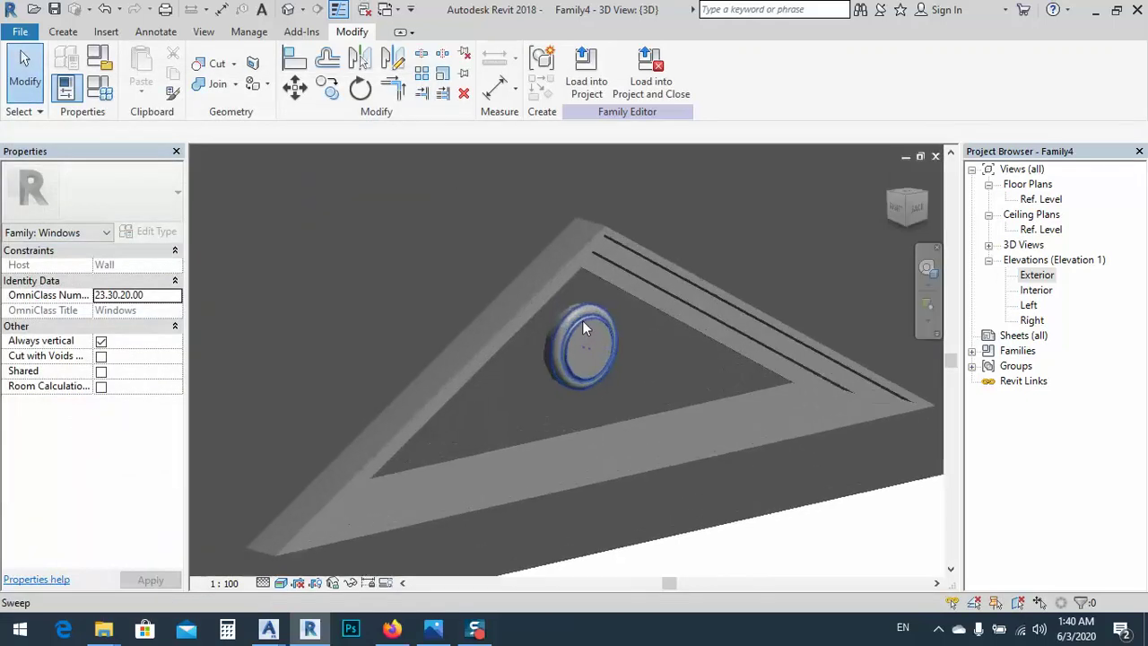
pyautogui.moveTo(582, 320)
pyautogui.keyDown('shift'); pyautogui.mouseDown(button='middle')
pyautogui.moveTo(570, 367)
pyautogui.moveTo(577, 334)
pyautogui.mouseUp(button='middle'); pyautogui.keyUp('shift')
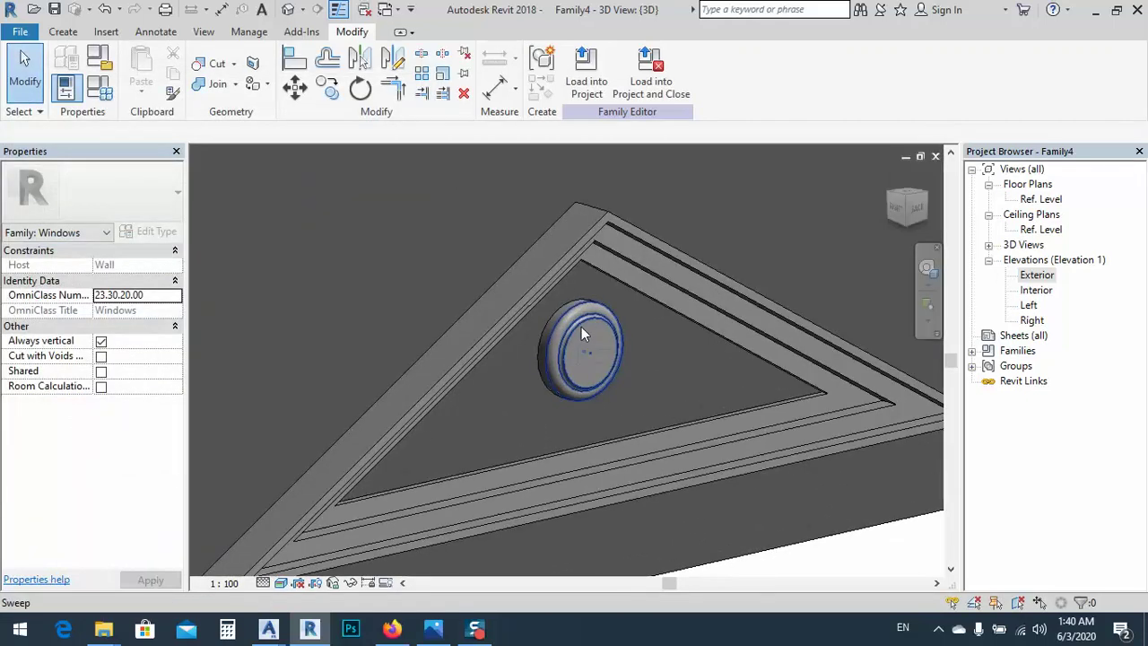
pyautogui.scroll(2, 574, 332)
pyautogui.scroll(-4, 560, 328)
pyautogui.scroll(3, 567, 334)
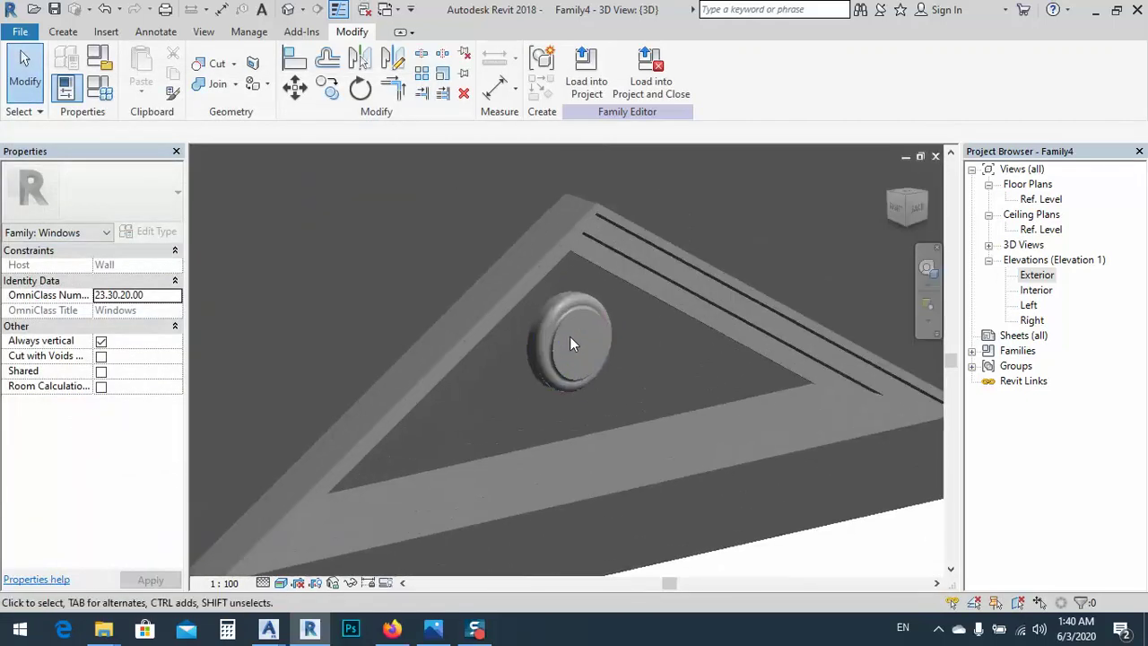
pyautogui.scroll(4, 569, 337)
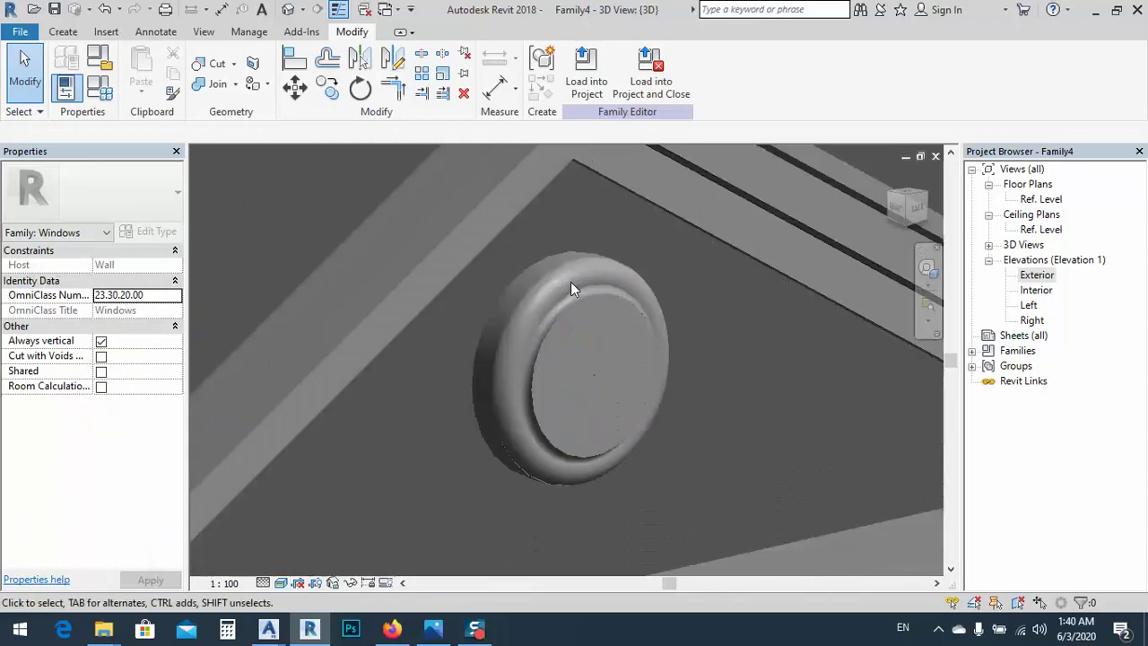
pyautogui.keyDown('shift'); pyautogui.moveTo(571, 282); pyautogui.dragTo(560, 315, button='middle'); pyautogui.keyUp('shift')
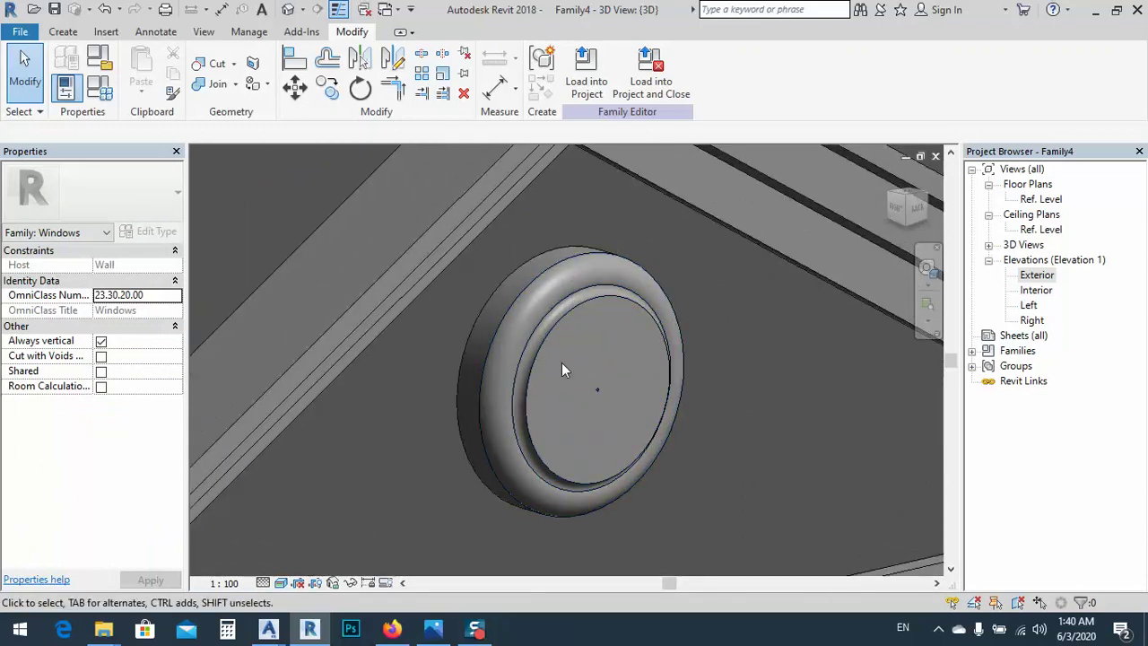
pyautogui.scroll(-1, 577, 375)
pyautogui.scroll(-2, 559, 328)
pyautogui.scroll(1, 558, 330)
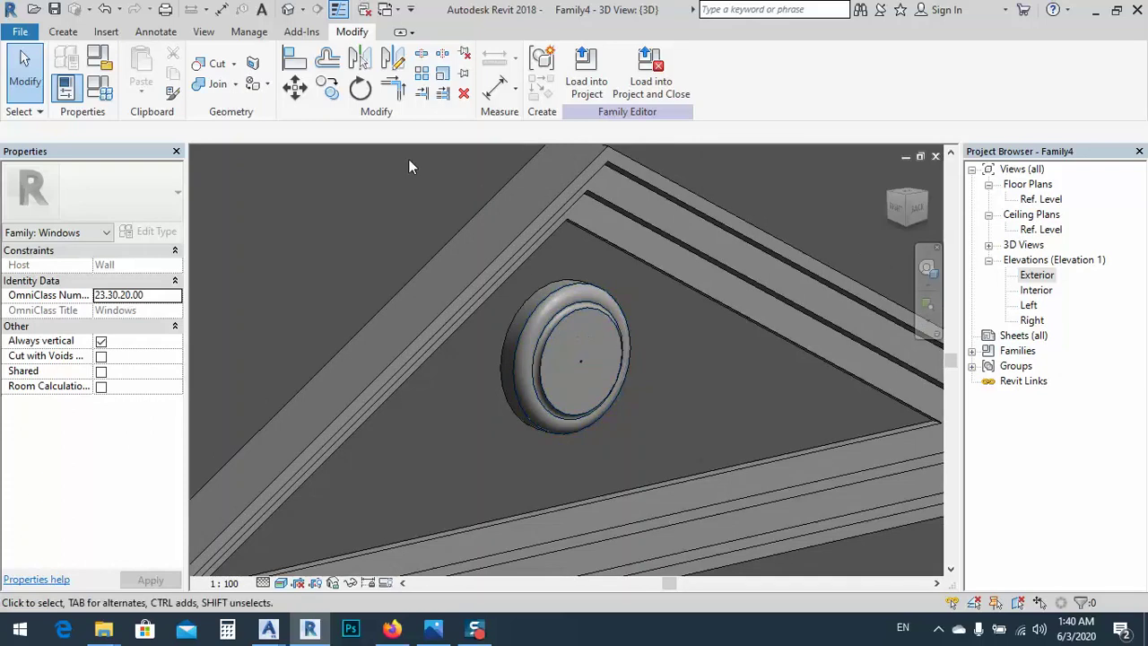
# - Close all open views of the pediment family without saving it
pyautogui.click(936, 157)
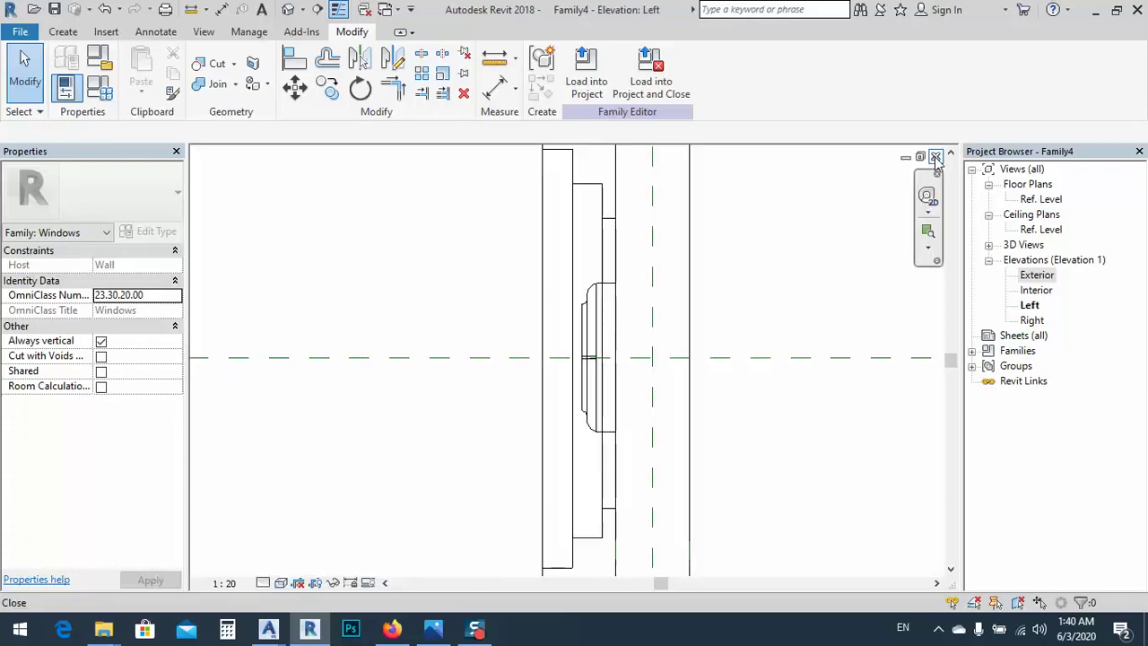
pyautogui.click(936, 156)
pyautogui.click(935, 156)
pyautogui.click(935, 156)
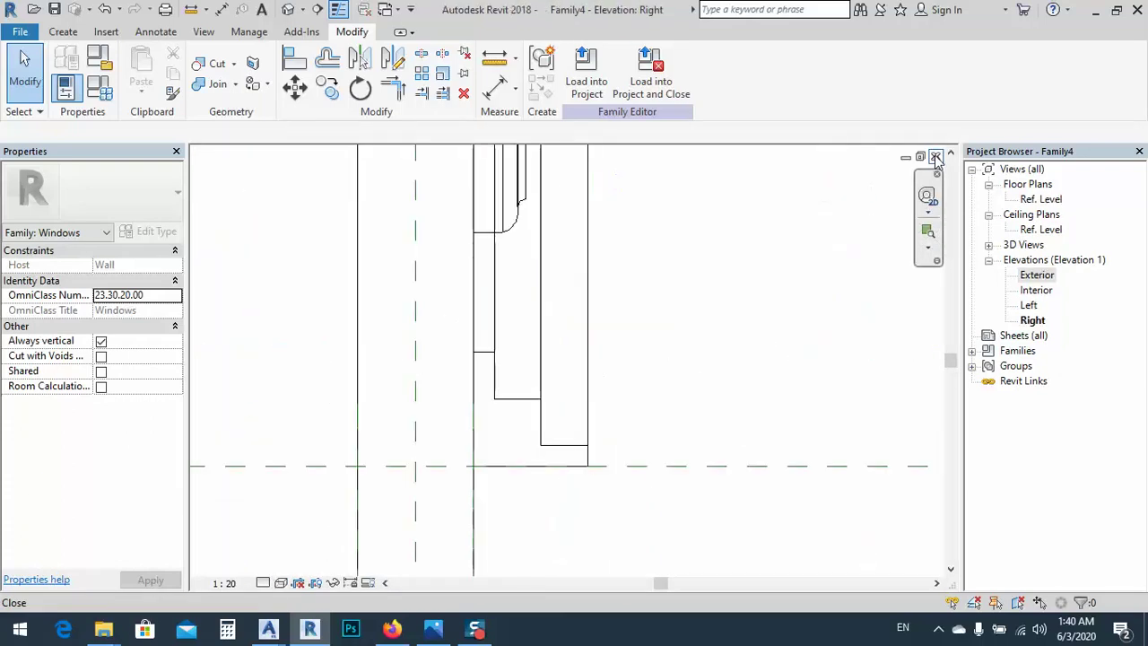
pyautogui.click(936, 156)
pyautogui.click(617, 315)
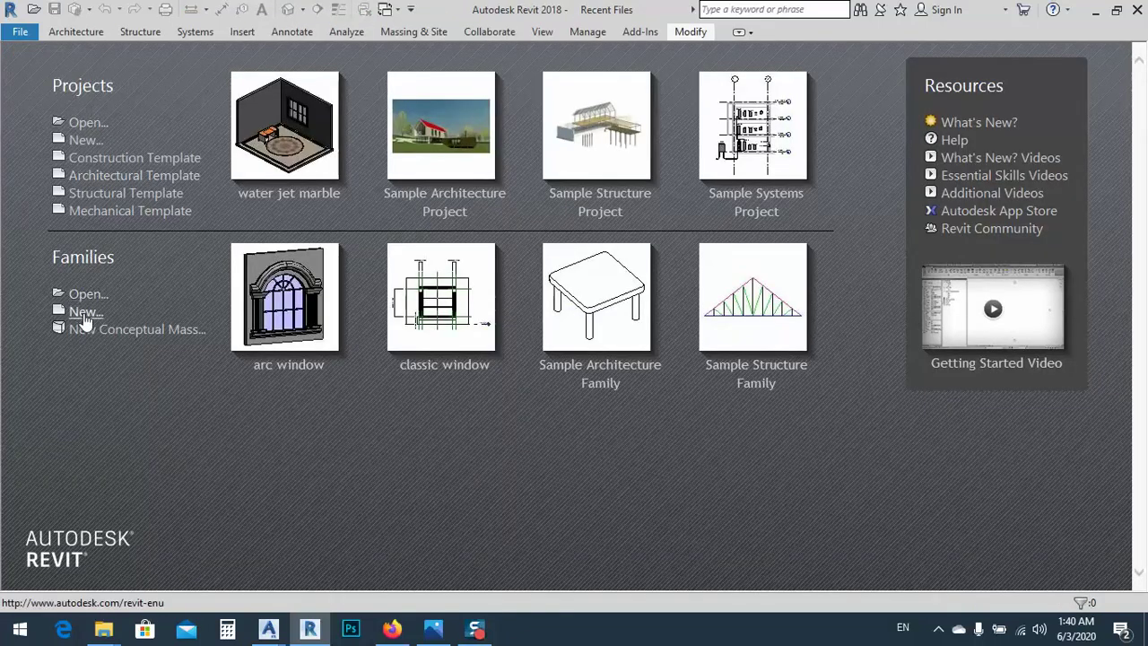
# - Create a new family from the Metric Window template in the English family templates folder
pyautogui.click(82, 312)
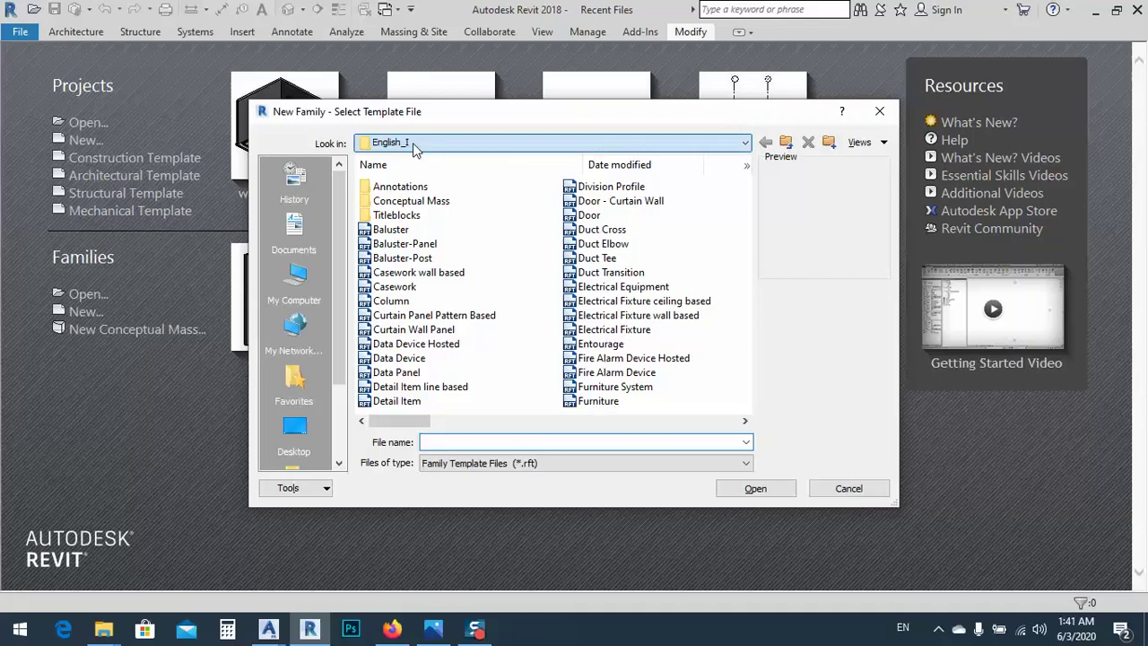
pyautogui.click(419, 147)
pyautogui.click(431, 234)
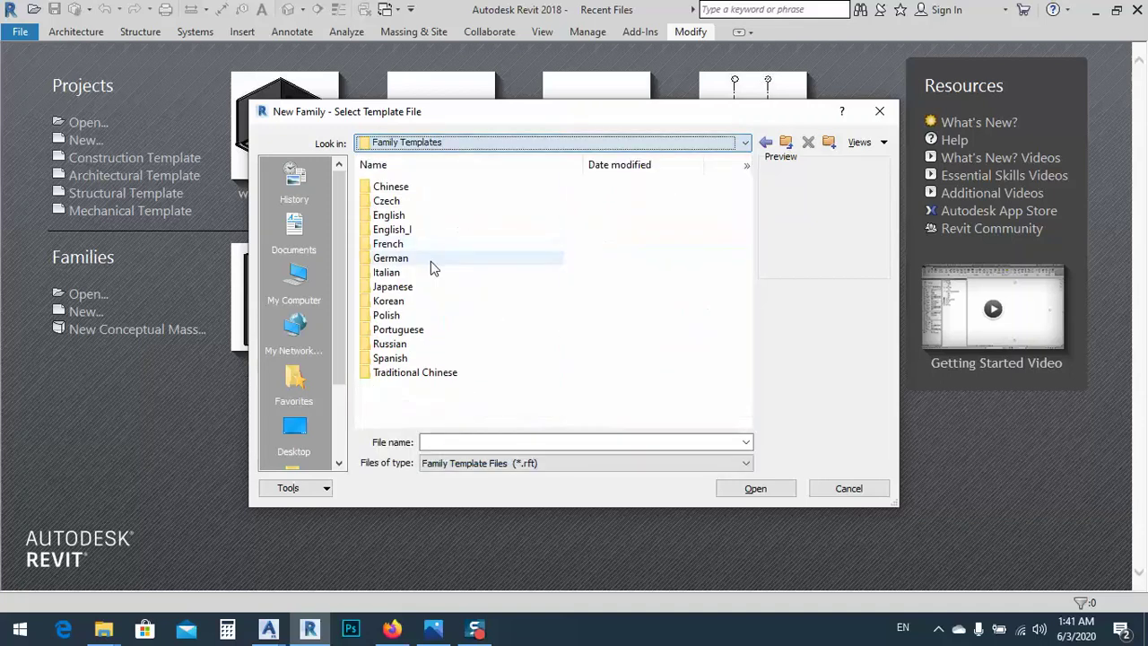
pyautogui.doubleClick(388, 215)
pyautogui.scroll(-5, 428, 294)
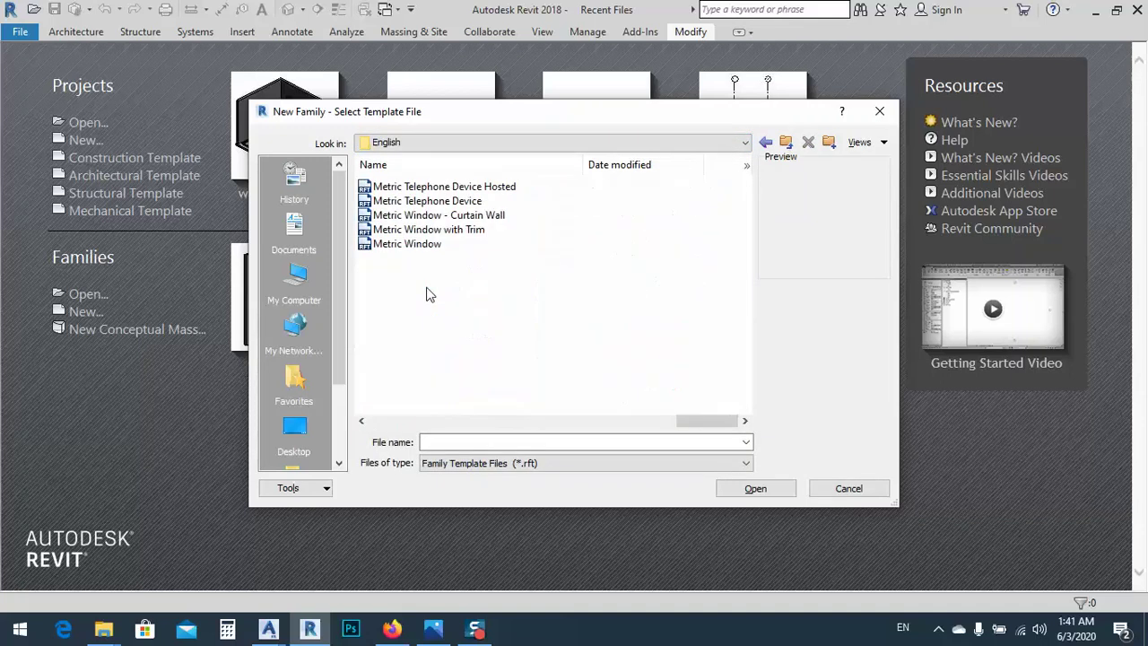
pyautogui.click(417, 245)
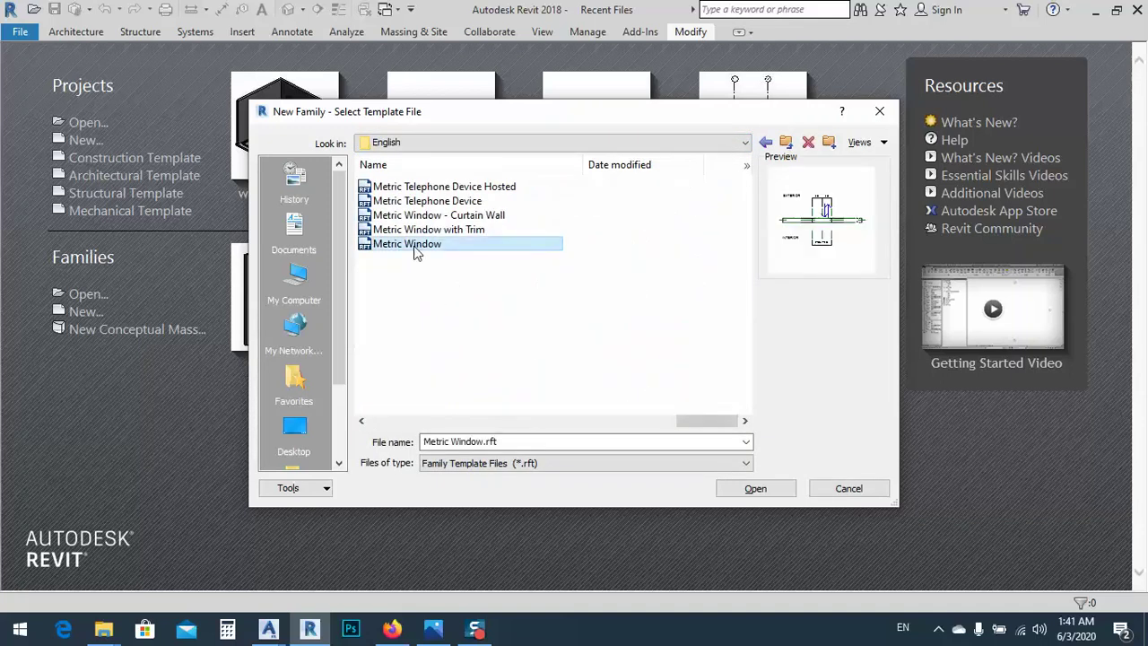
pyautogui.click(750, 489)
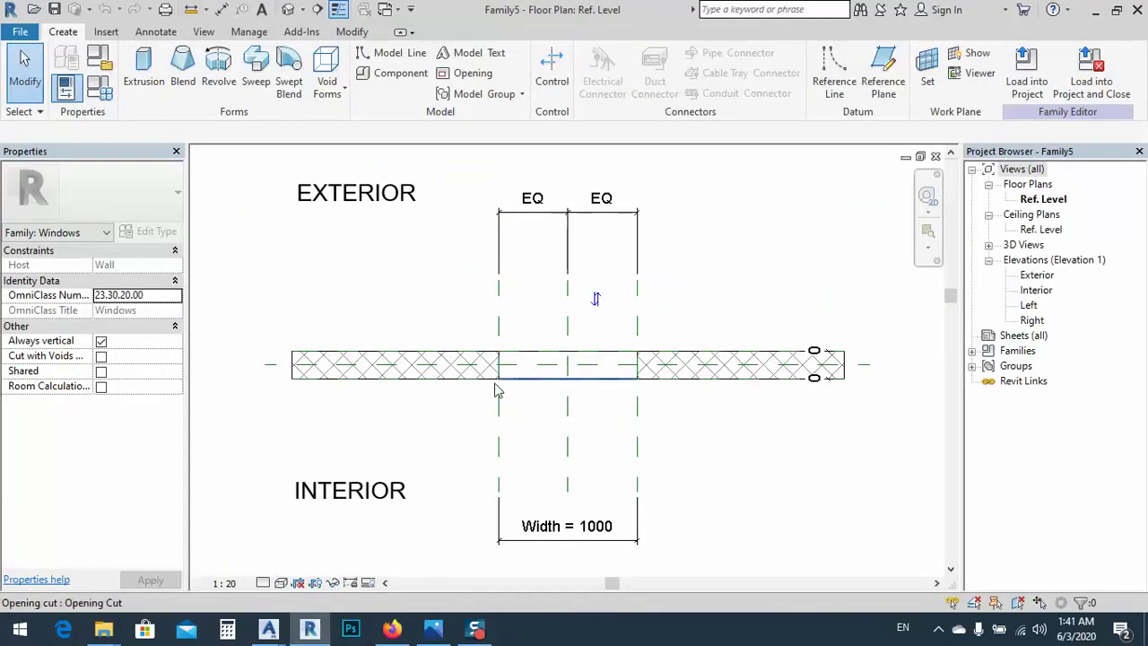
# - Set the window family's width to 4000 and default sill height to 400 in the family types, and apply the changes
pyautogui.moveTo(498, 390); pyautogui.dragTo(551, 385, button='middle')
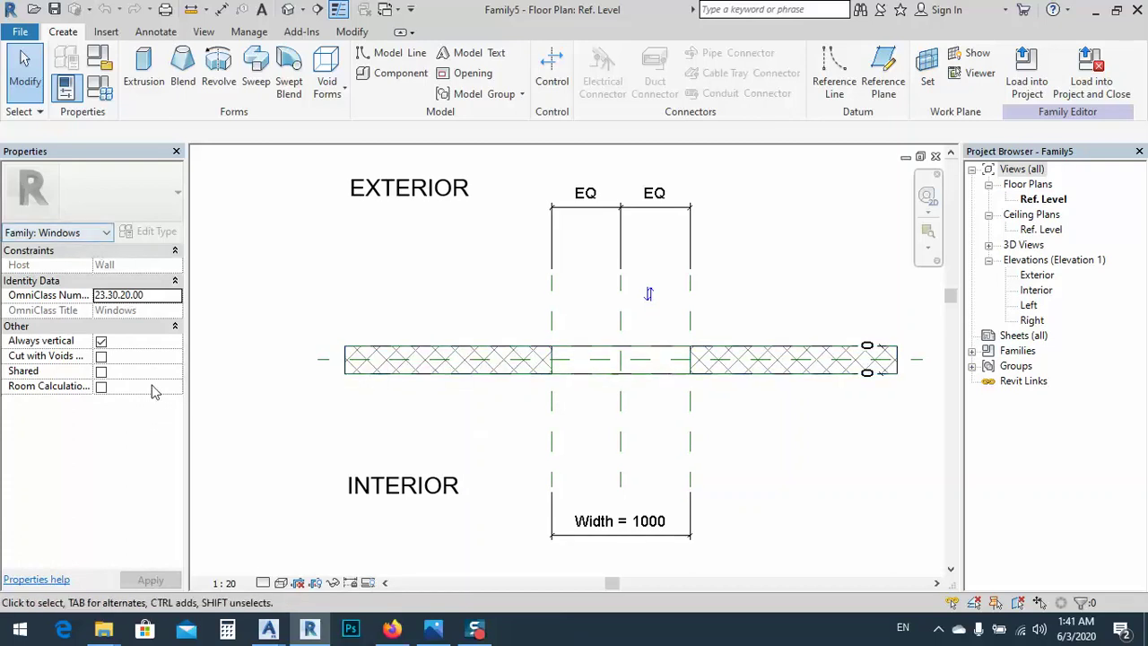
pyautogui.click(97, 90)
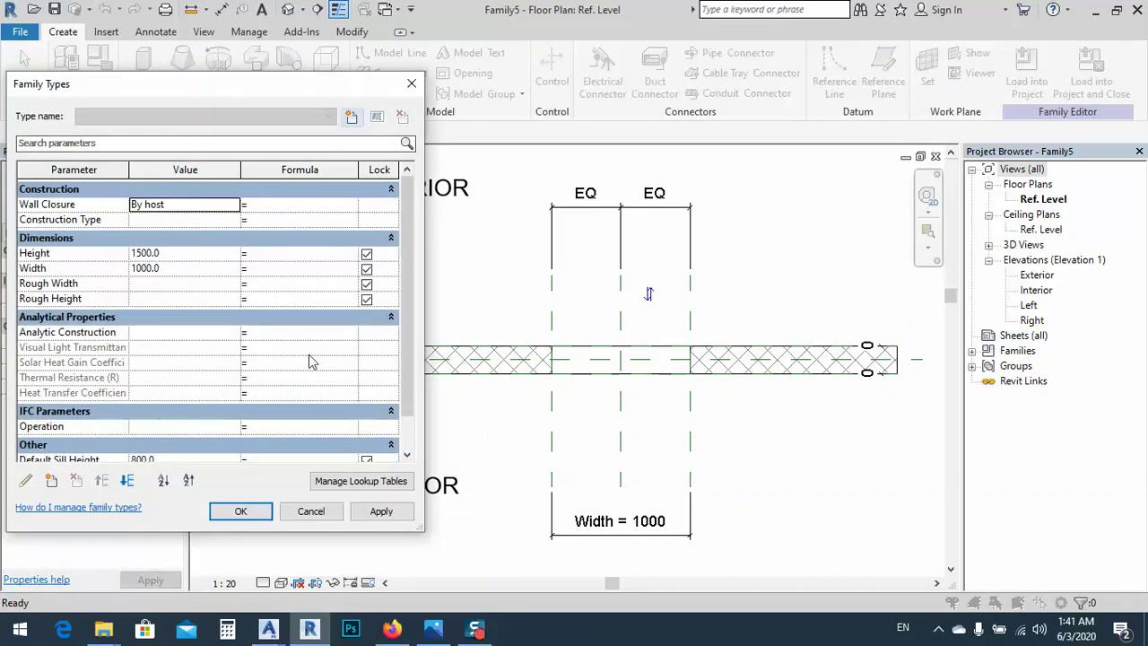
pyautogui.click(181, 269)
pyautogui.write('40')
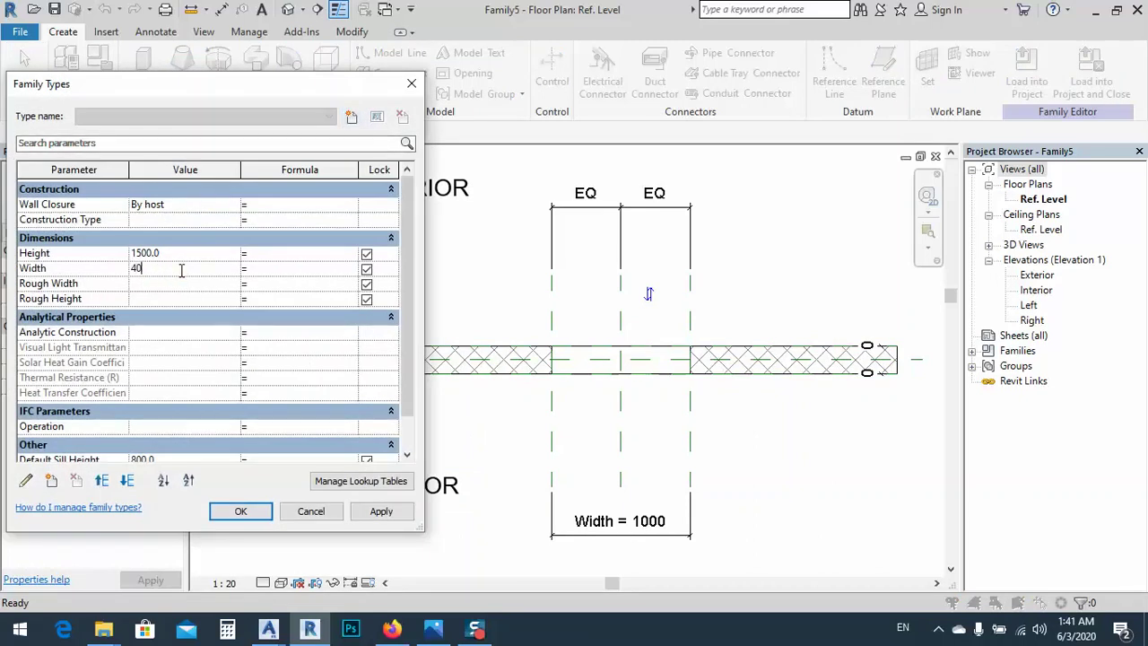
pyautogui.click(182, 255)
pyautogui.scroll(-1, 215, 323)
pyautogui.click(194, 412)
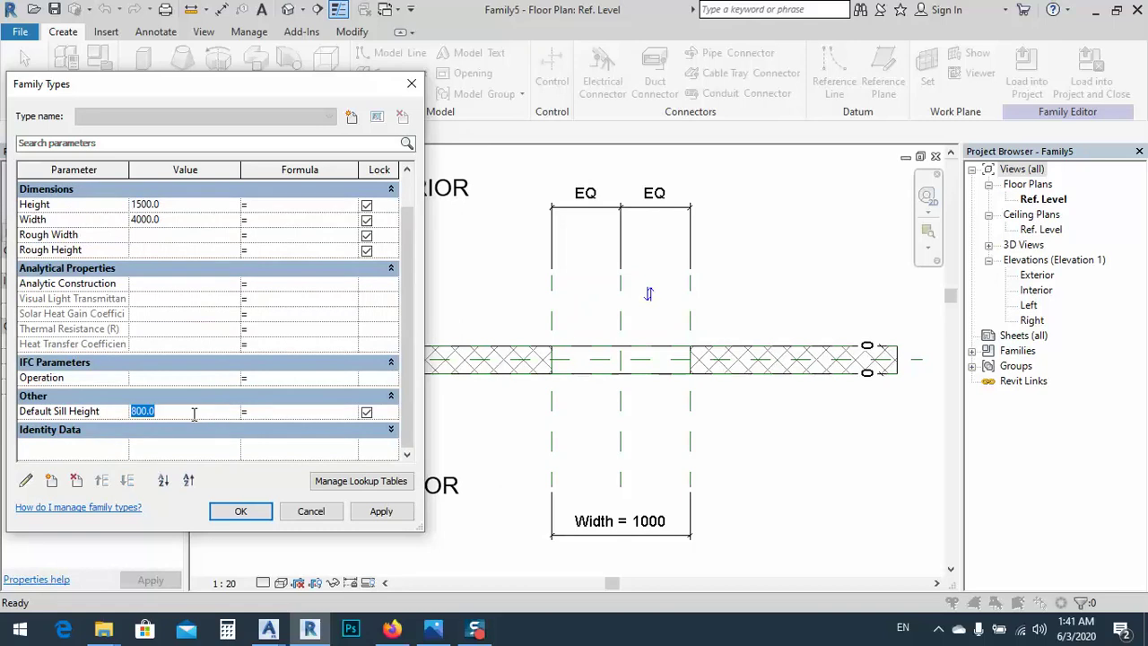
pyautogui.write('2')
pyautogui.press('BackSpace')
pyautogui.click(381, 511)
pyautogui.click(241, 511)
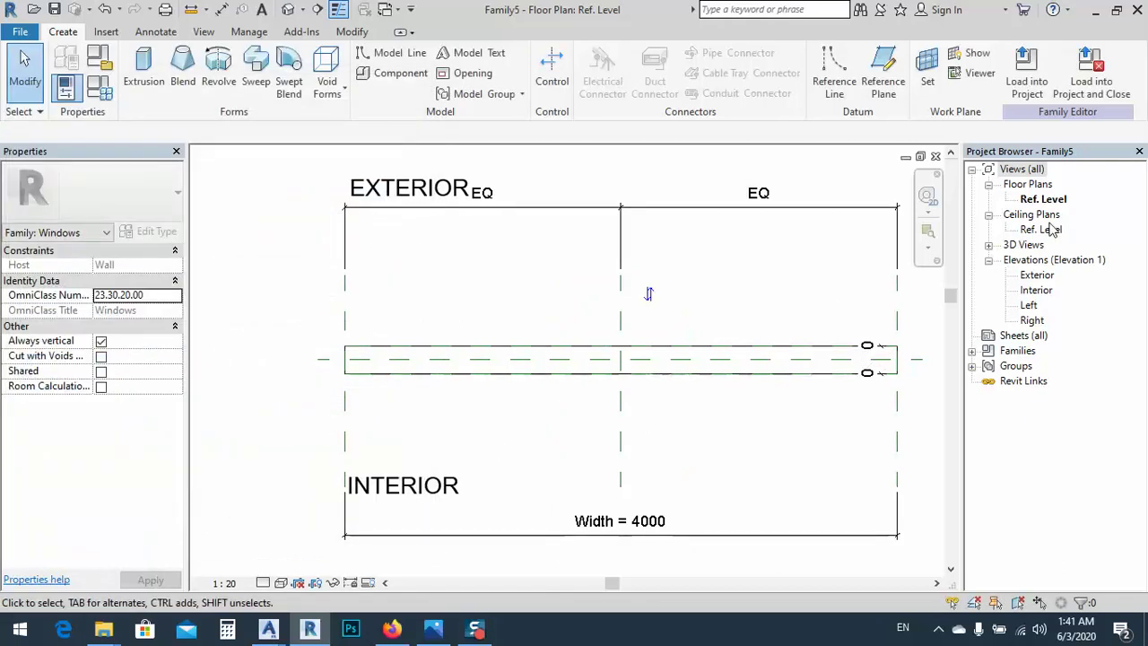
# - In the Exterior elevation, stretch the host wall beyond both sides of the opening to a length of about 7300
pyautogui.doubleClick(1036, 274)
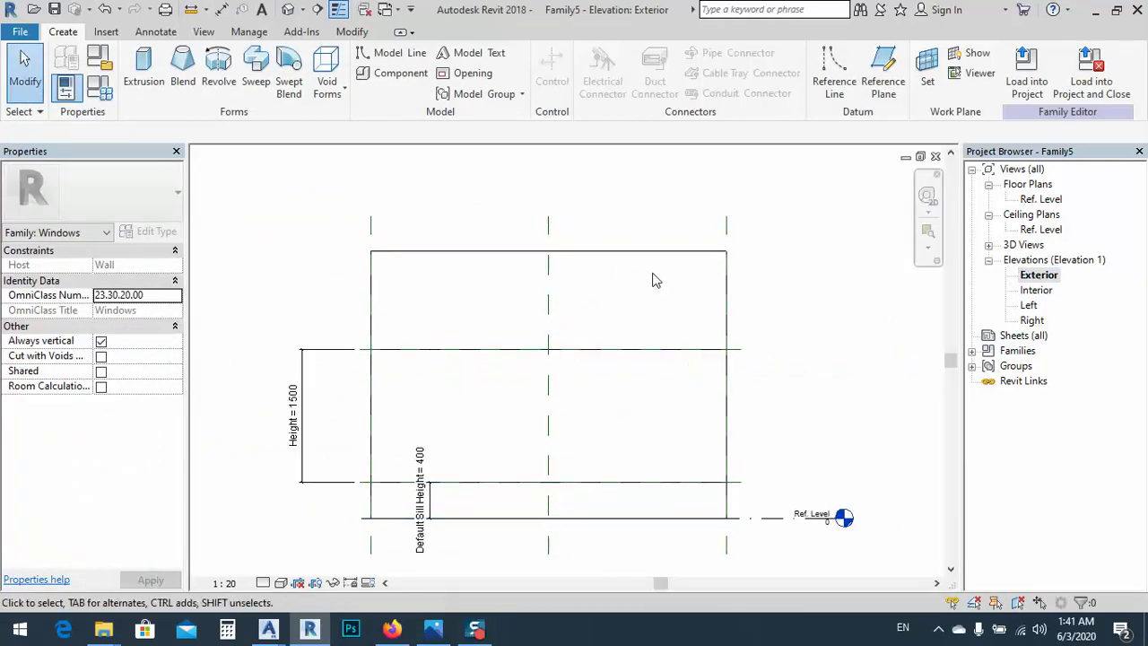
pyautogui.click(645, 258)
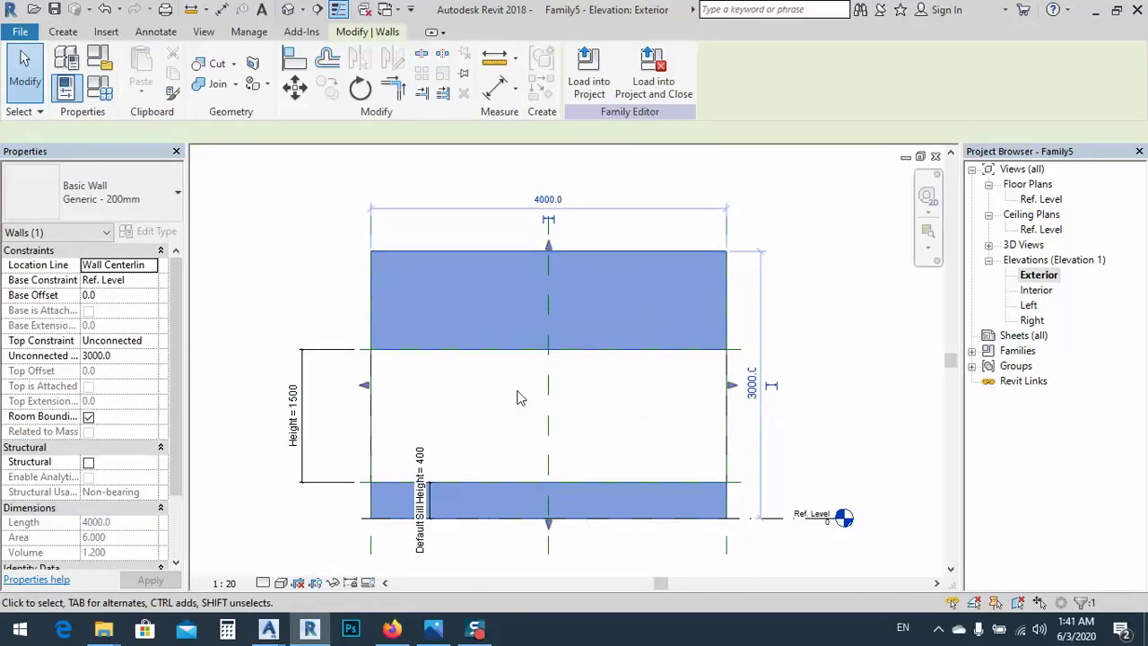
pyautogui.moveTo(363, 386); pyautogui.dragTo(234, 387)
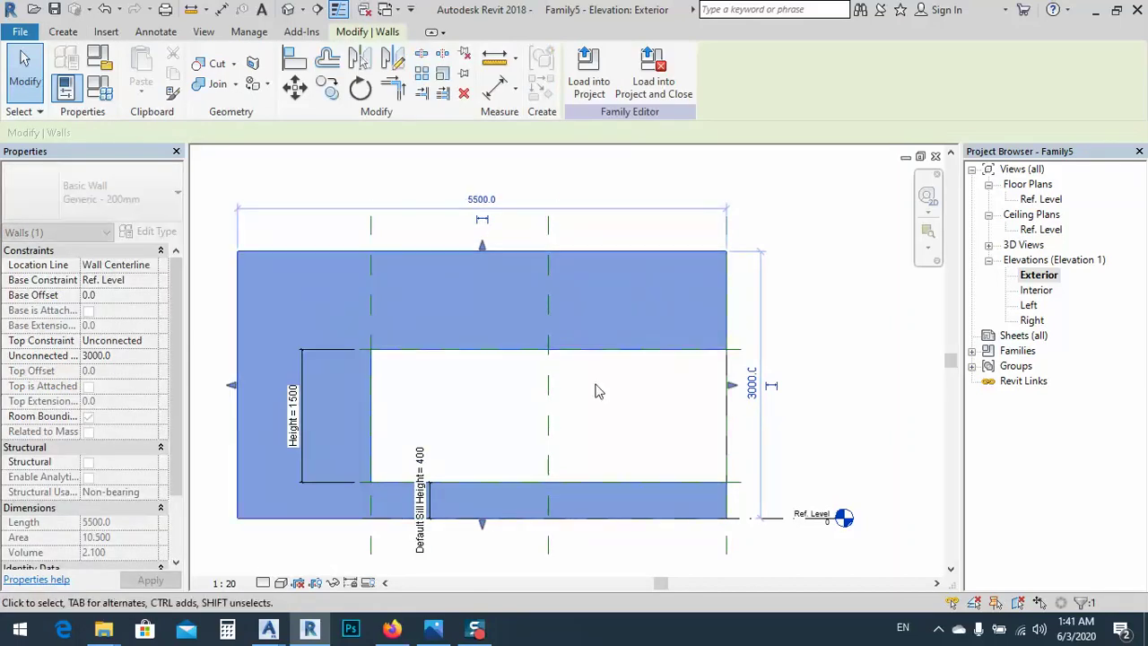
pyautogui.moveTo(733, 386); pyautogui.dragTo(886, 385)
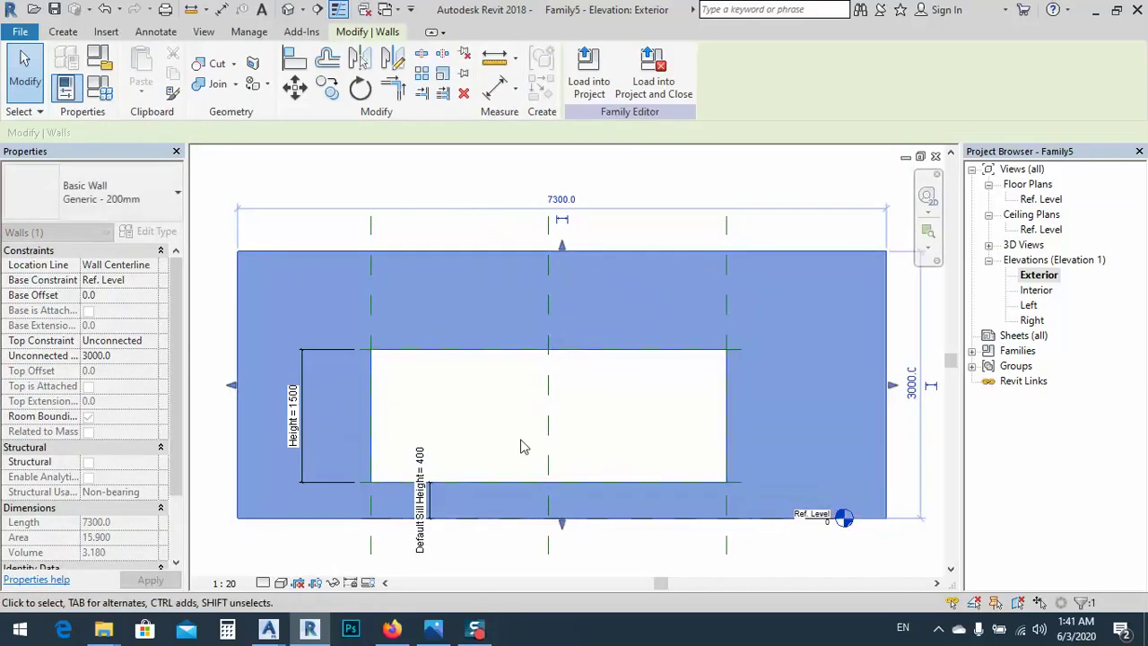
pyautogui.moveTo(661, 443); pyautogui.dragTo(658, 431, button='middle')
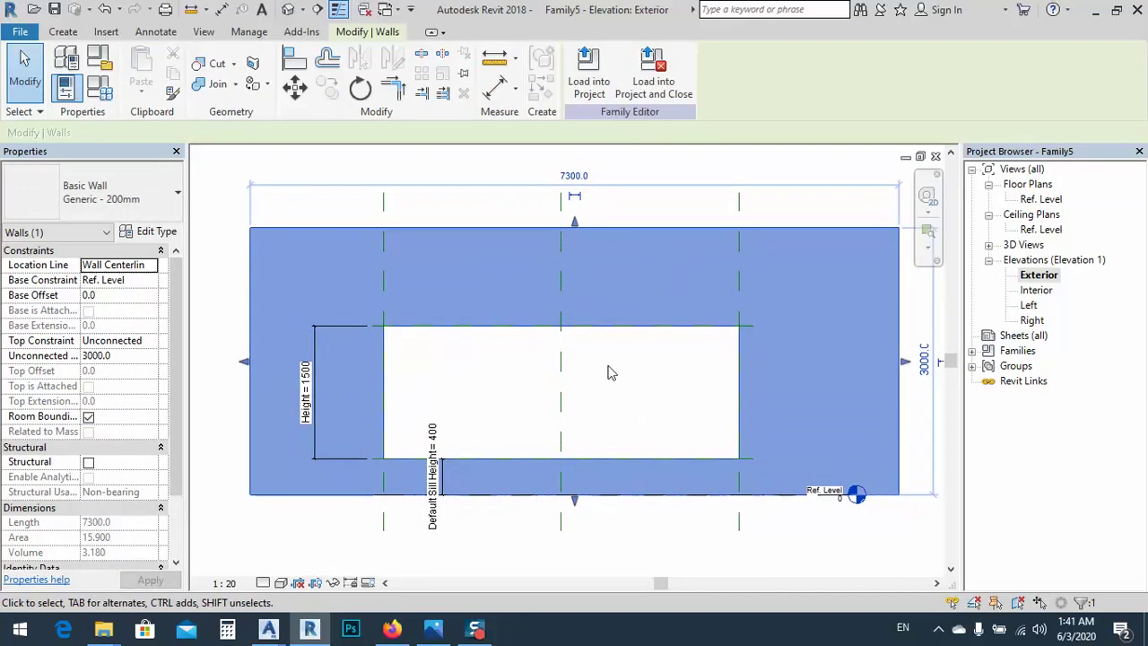
pyautogui.click(534, 377)
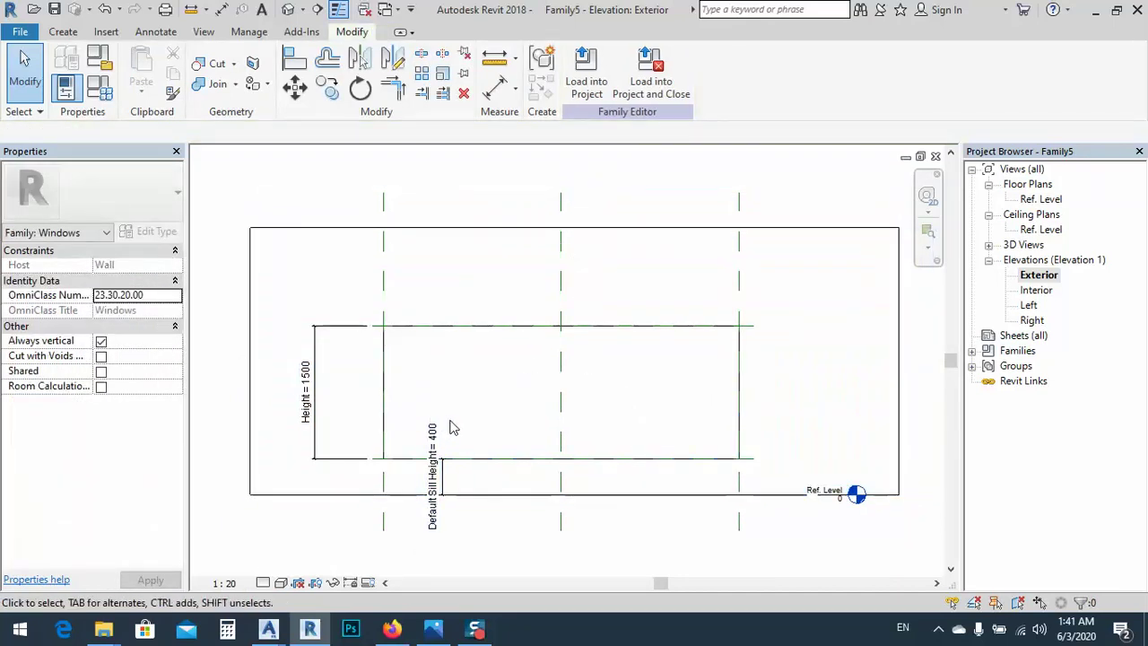
# - Move the Default Sill Height dimension text outside the wall, beyond the Height dimension
pyautogui.moveTo(530, 419); pyautogui.dragTo(551, 427, button='middle')
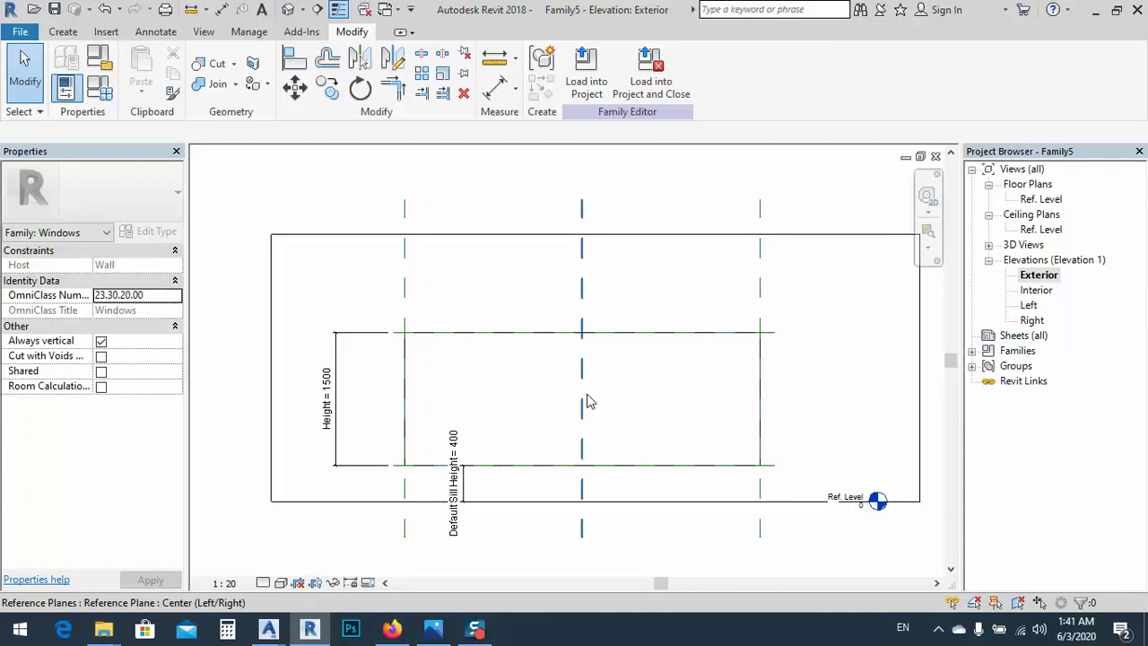
pyautogui.moveTo(507, 448); pyautogui.dragTo(533, 377, button='middle')
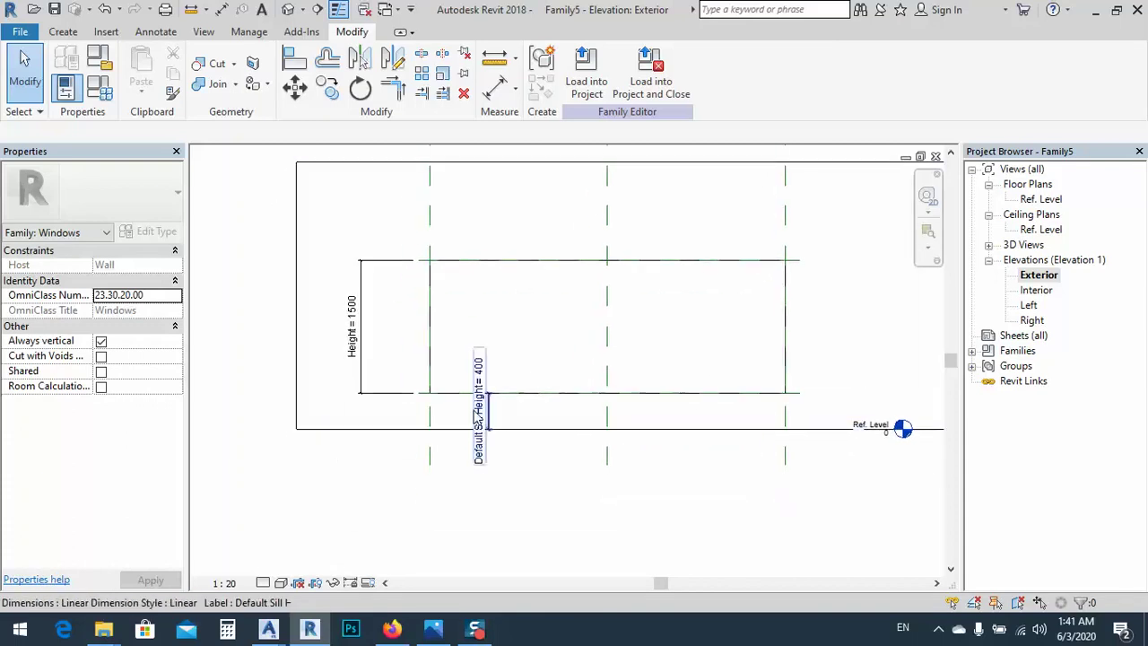
pyautogui.click(478, 414)
pyautogui.moveTo(475, 413); pyautogui.dragTo(257, 435)
pyautogui.click(490, 455)
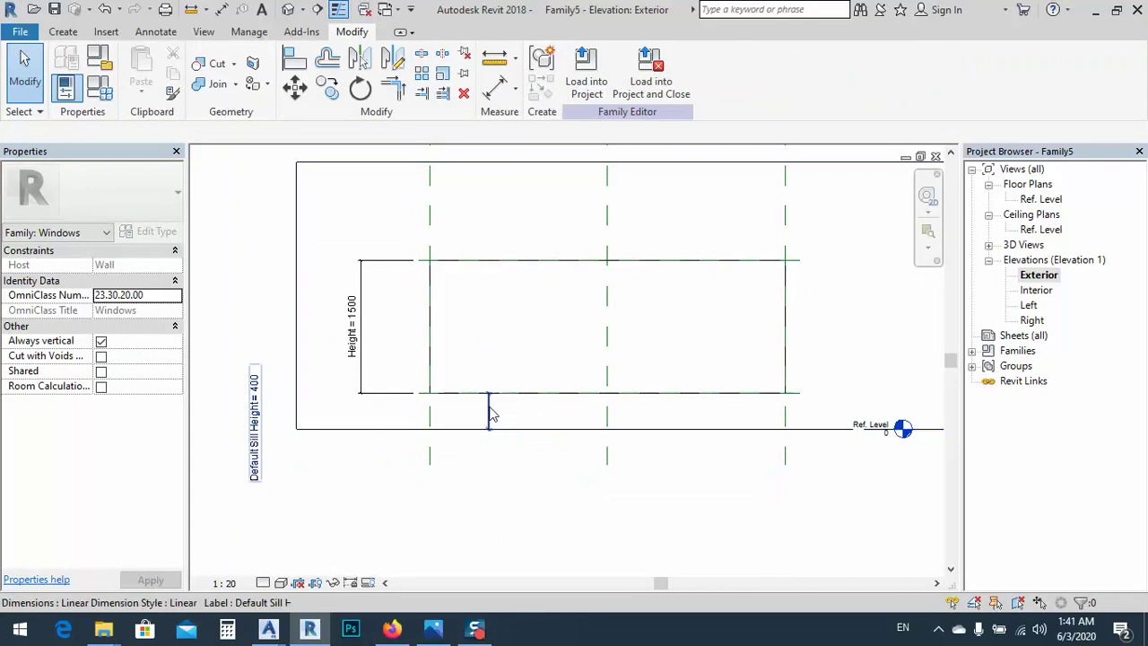
pyautogui.click(489, 413)
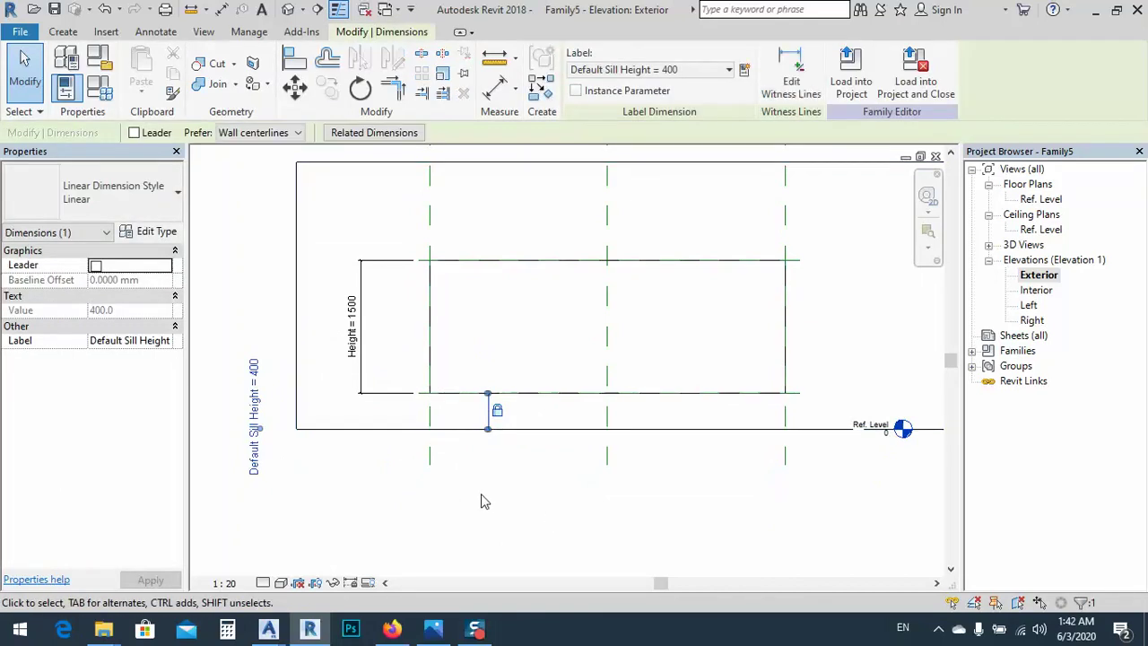
pyautogui.click(475, 547)
pyautogui.moveTo(481, 361)
pyautogui.mouseDown(button='middle')
pyautogui.moveTo(505, 379)
pyautogui.moveTo(495, 365)
pyautogui.mouseUp(button='middle')
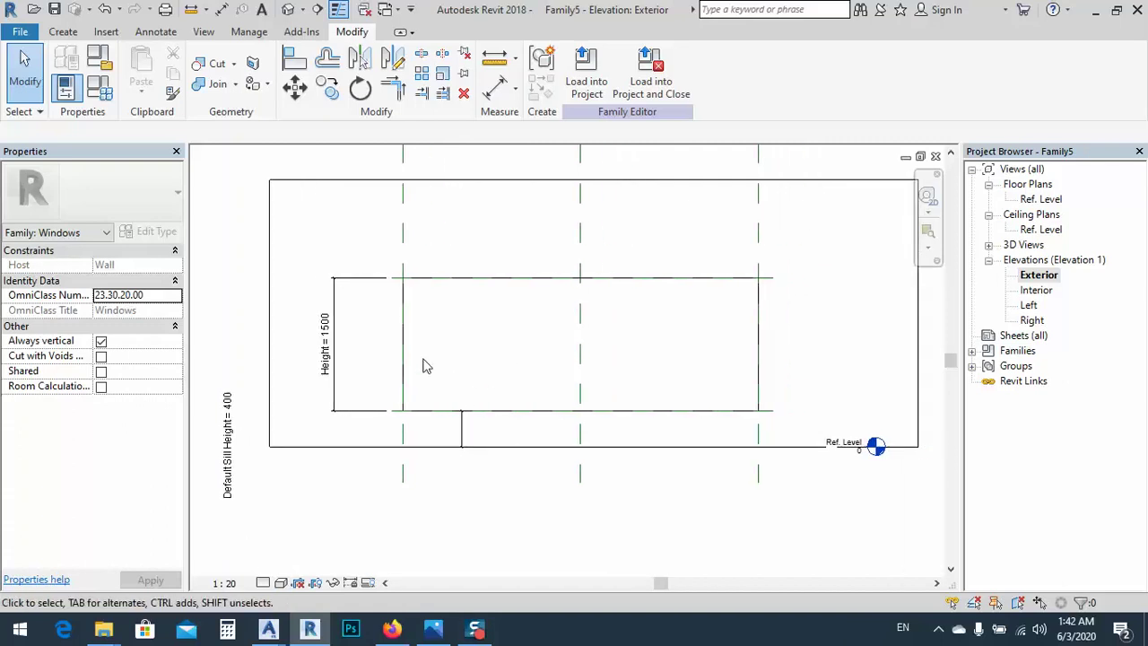
# - Start a sweep and sketch a closed triangular path from both sill corners of the opening to the centre of its head line
pyautogui.click(430, 630)
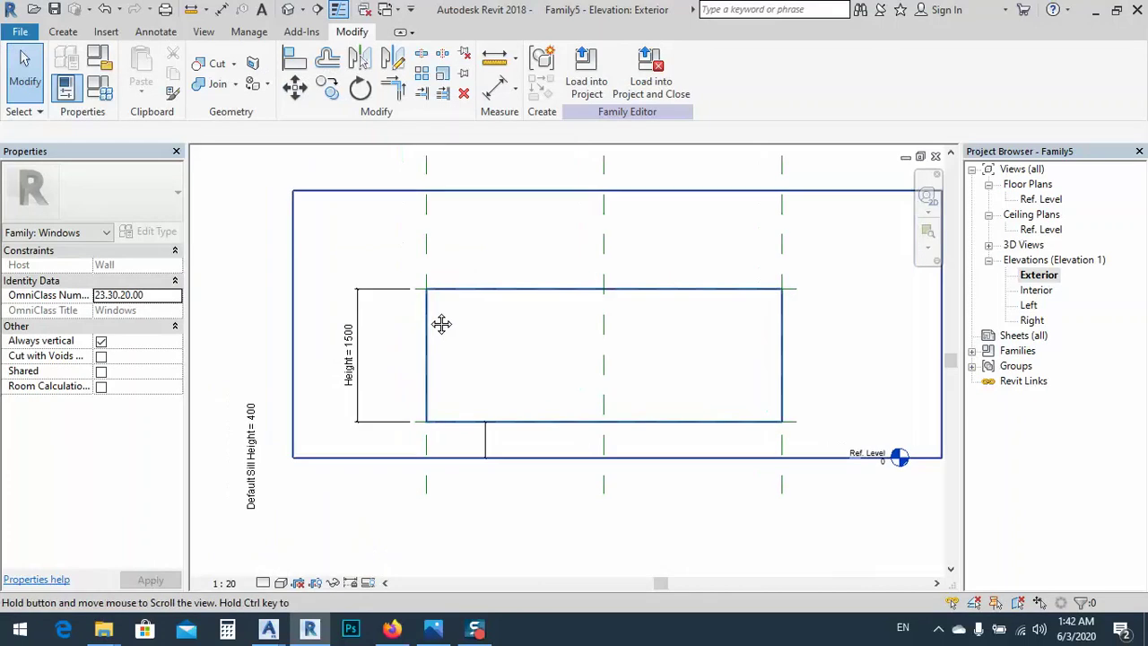
pyautogui.click(62, 33)
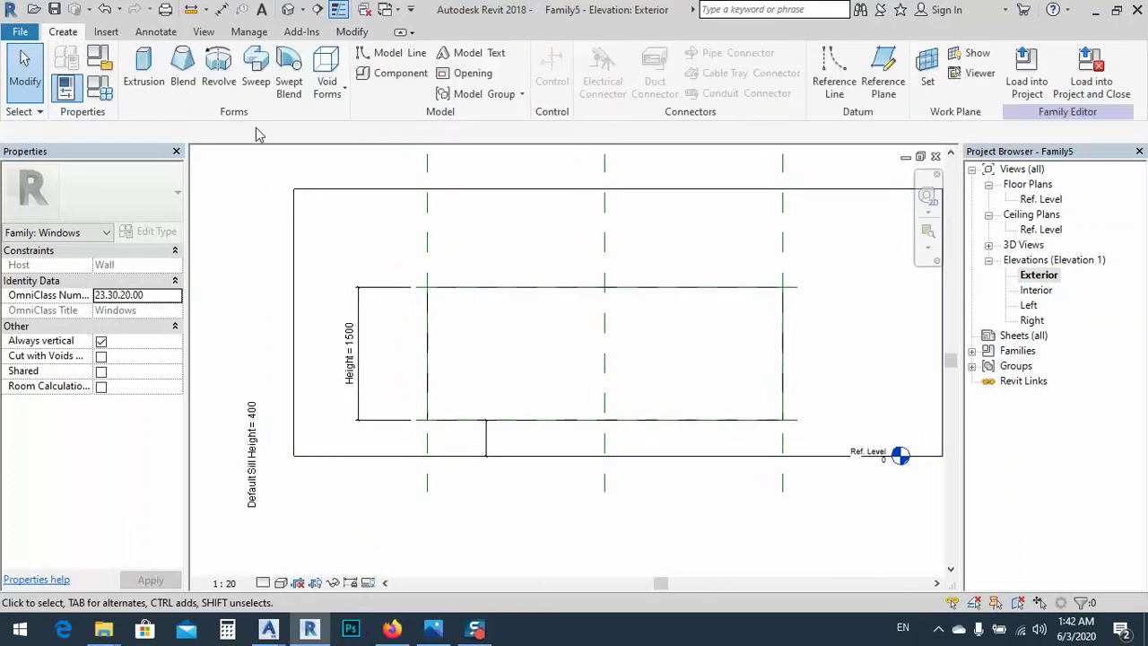
pyautogui.click(254, 79)
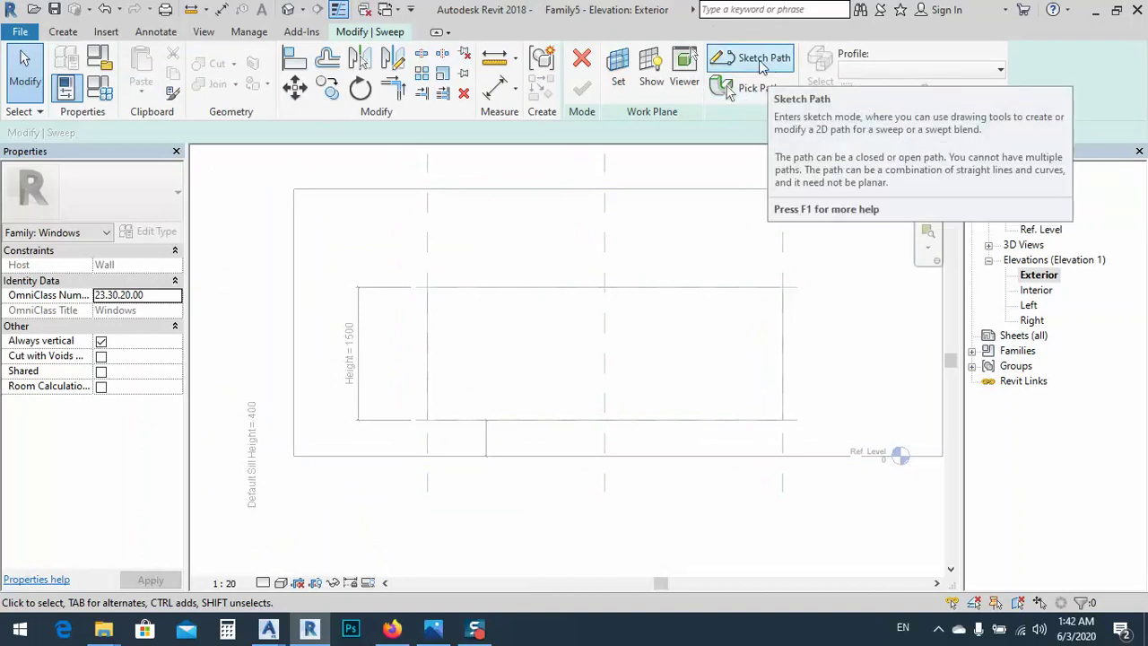
pyautogui.click(754, 61)
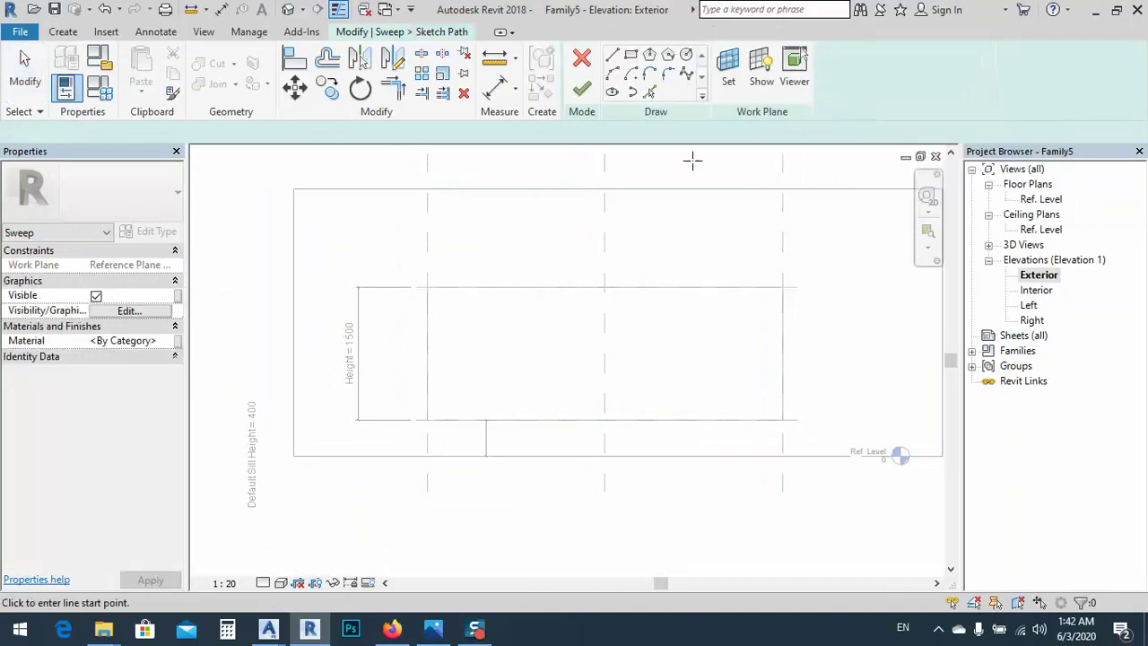
pyautogui.click(427, 418)
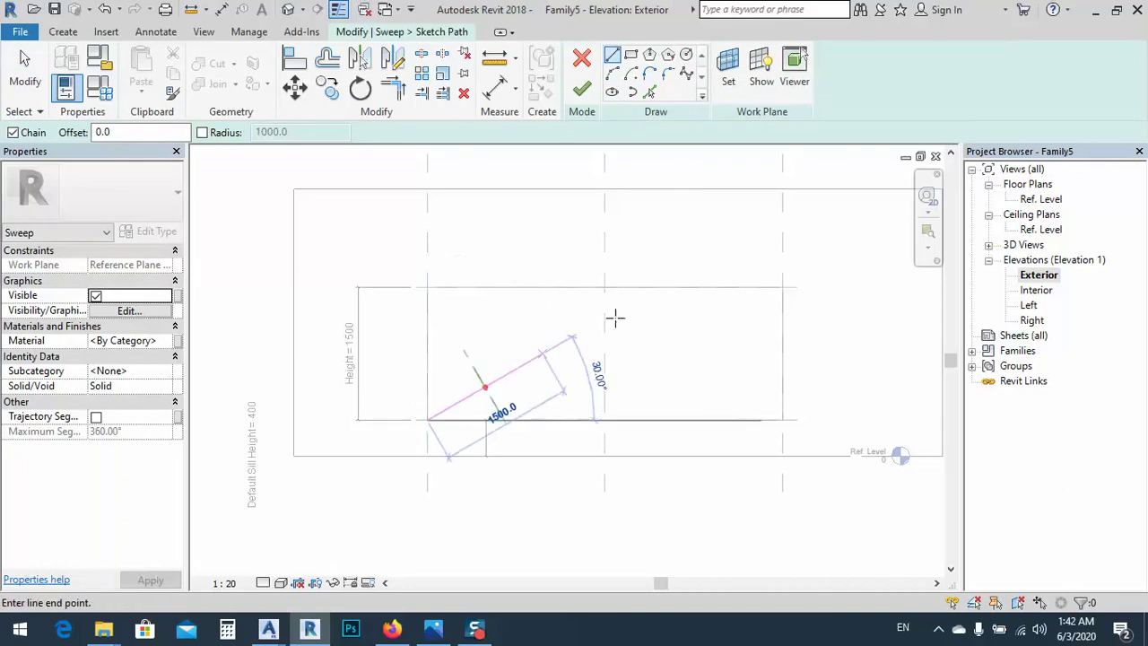
pyautogui.click(604, 287)
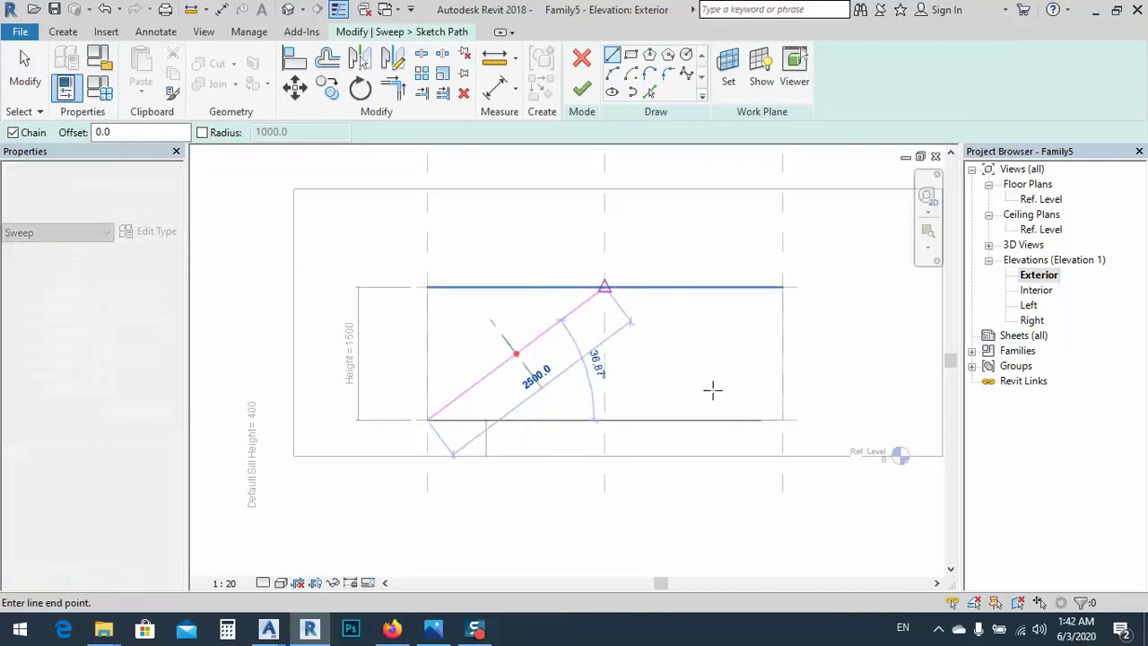
pyautogui.click(782, 419)
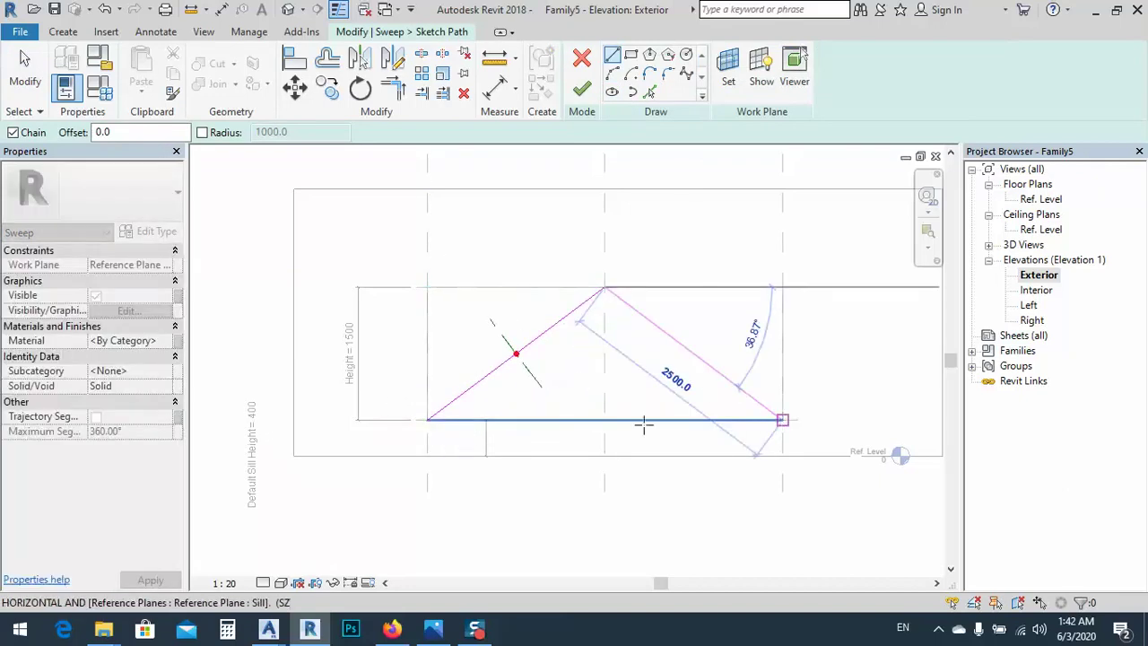
pyautogui.click(427, 418)
pyautogui.rightClick(599, 387)
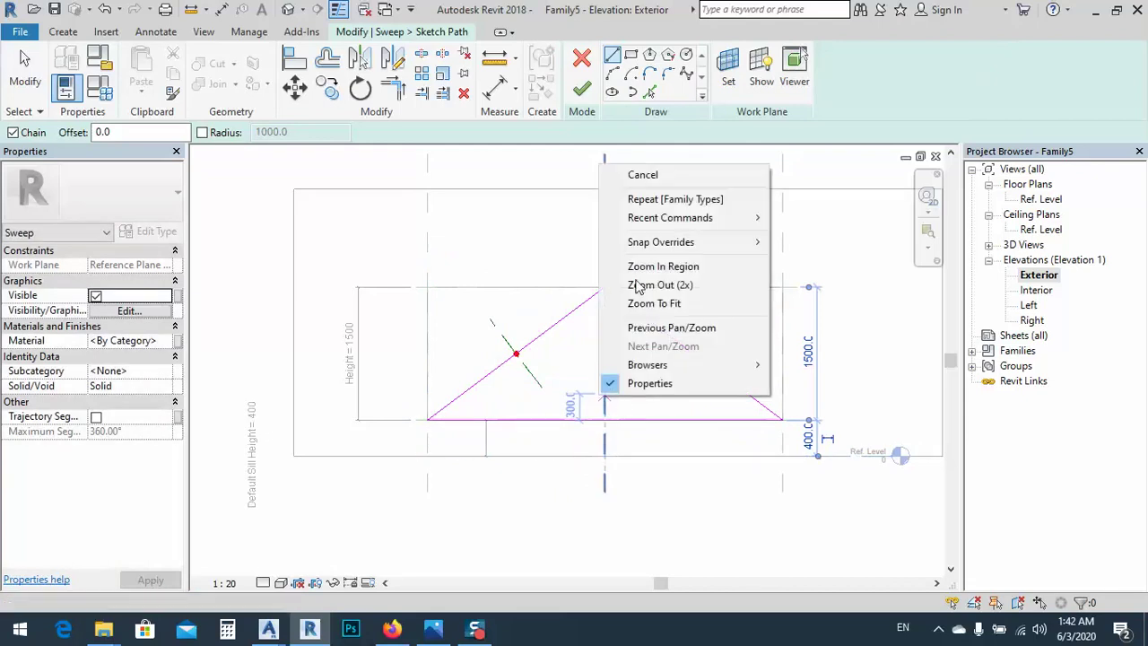
pyautogui.click(638, 170)
pyautogui.rightClick(552, 379)
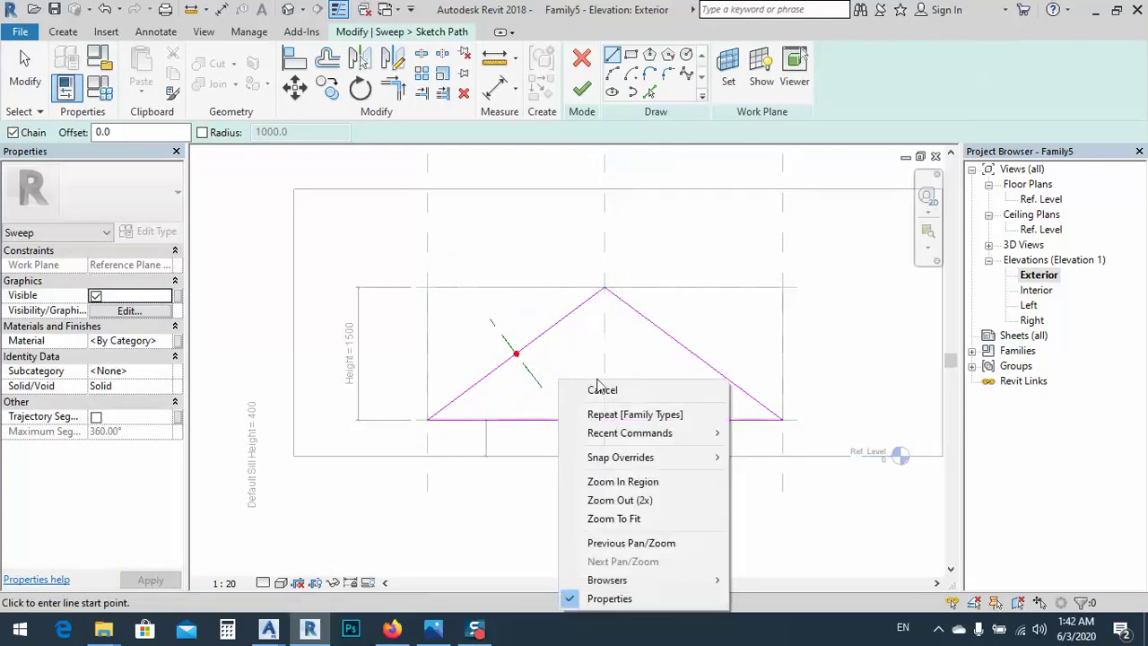
pyautogui.click(592, 387)
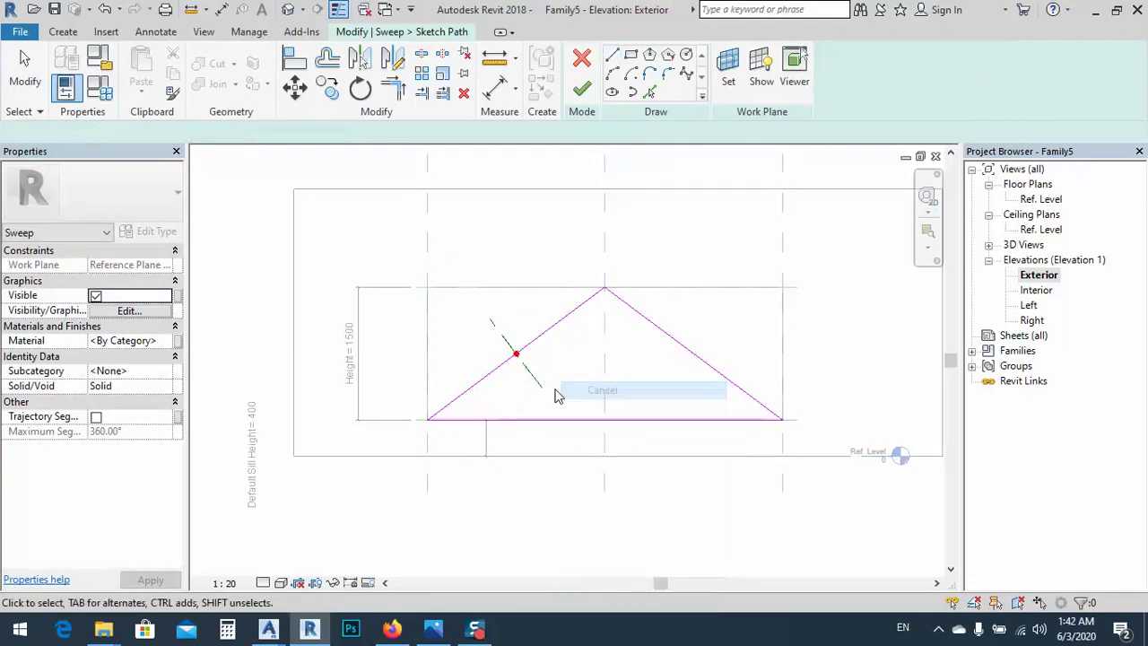
# - Relocate the sweep's profile plane to the midpoint of the triangle's horizontal base line and finish the path
pyautogui.click(516, 357)
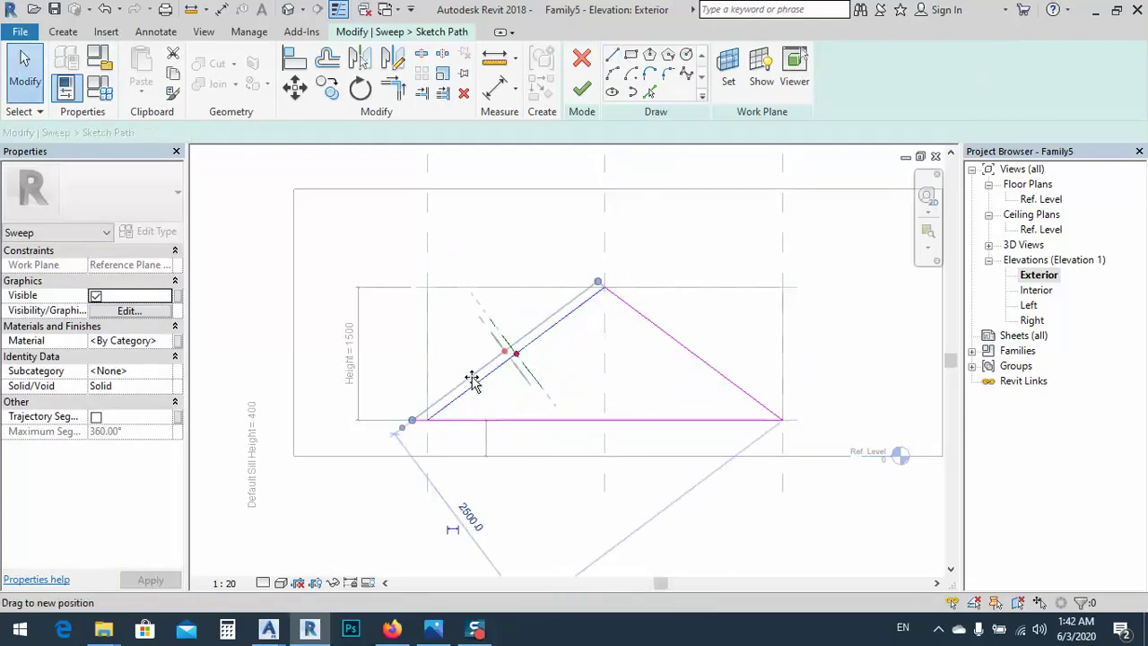
pyautogui.click(521, 392)
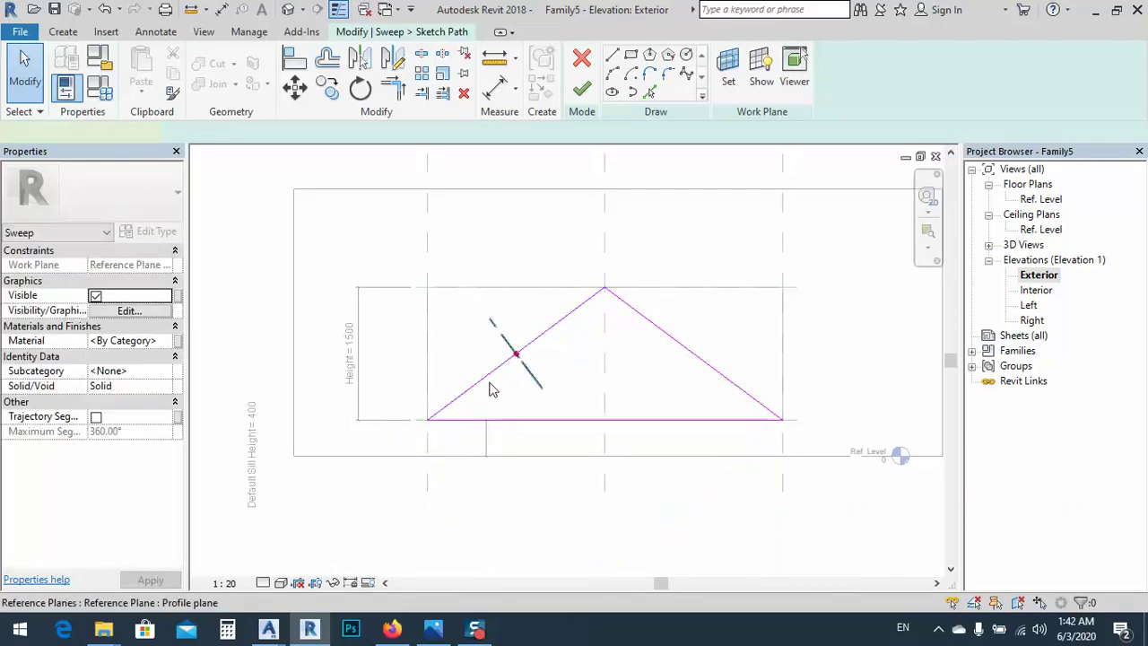
pyautogui.moveTo(492, 389); pyautogui.dragTo(412, 433)
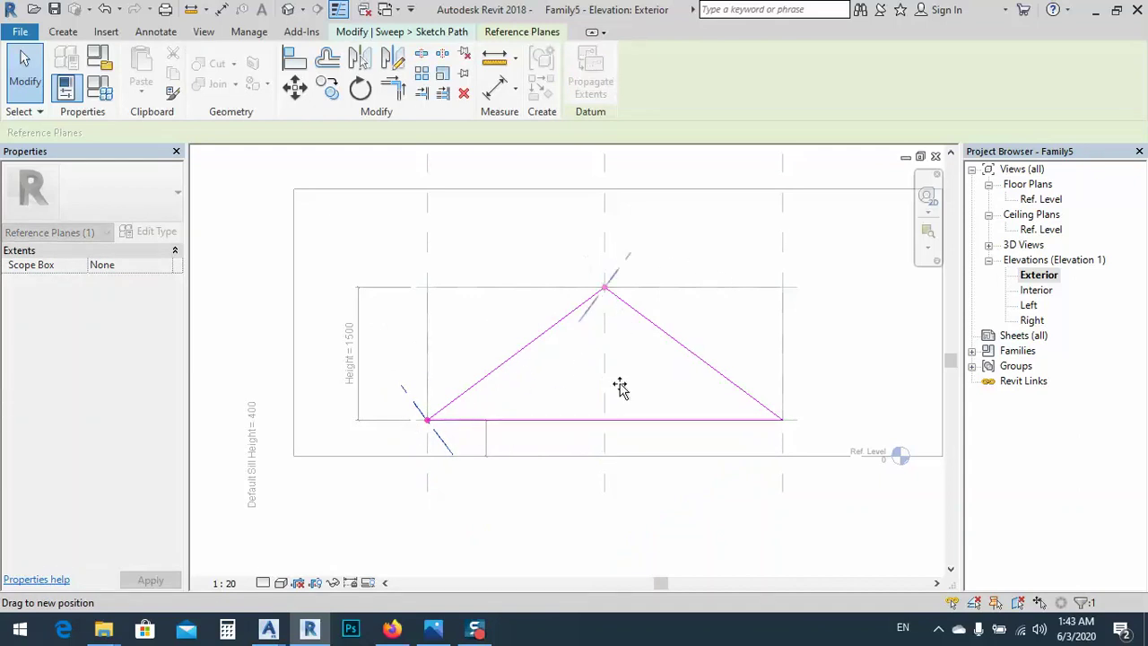
pyautogui.click(570, 443)
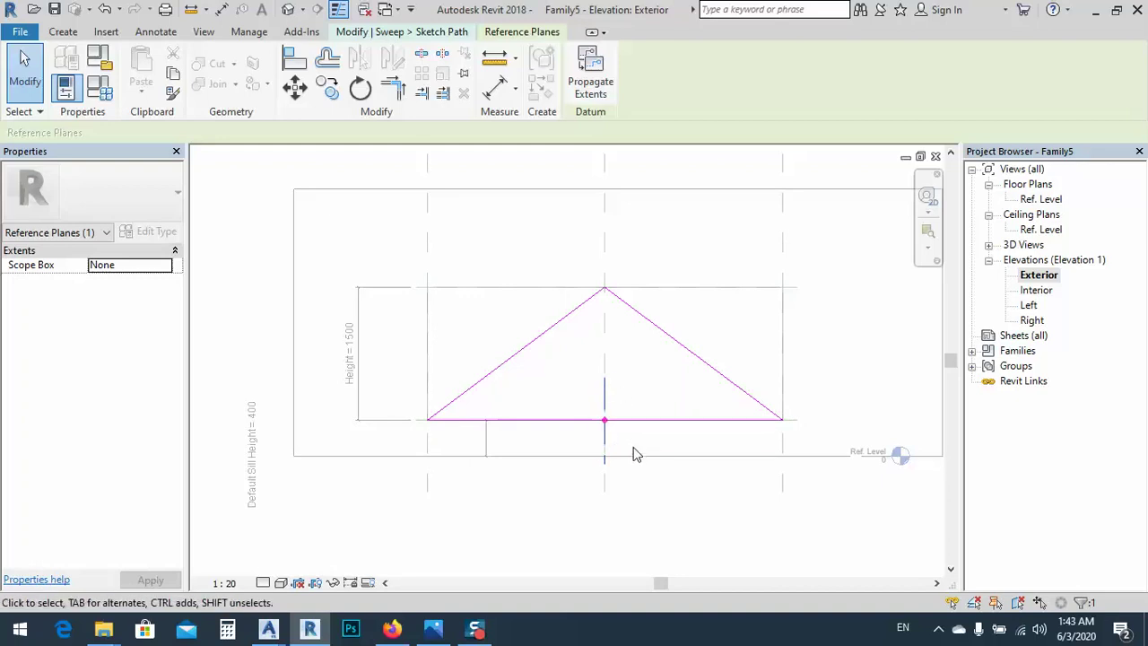
pyautogui.click(435, 33)
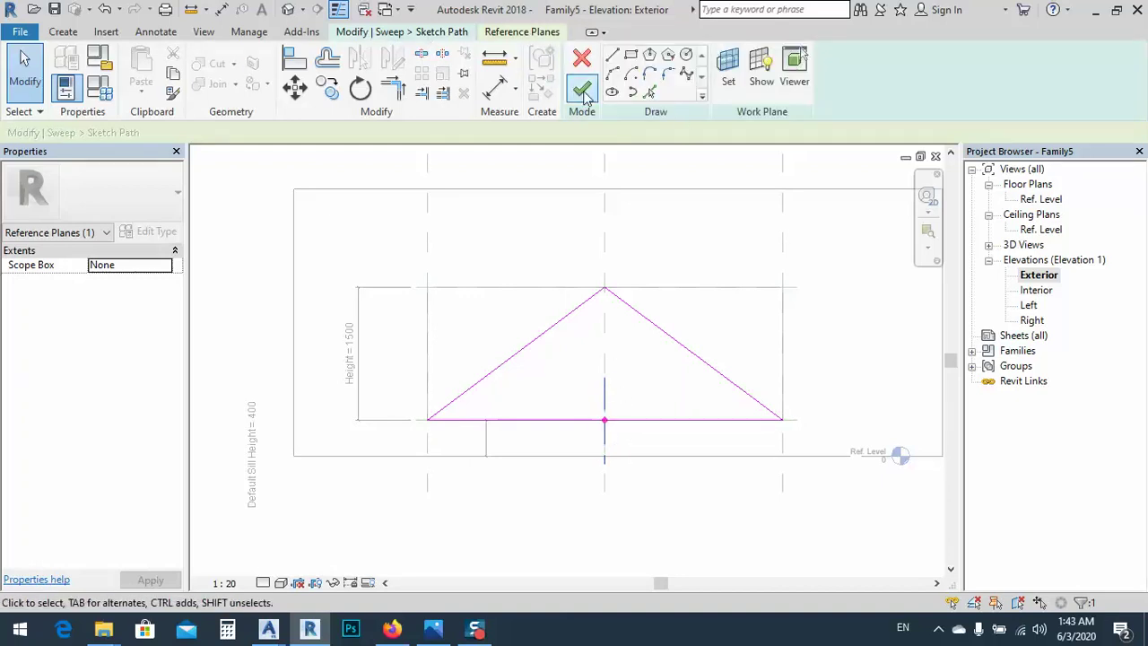
pyautogui.click(582, 90)
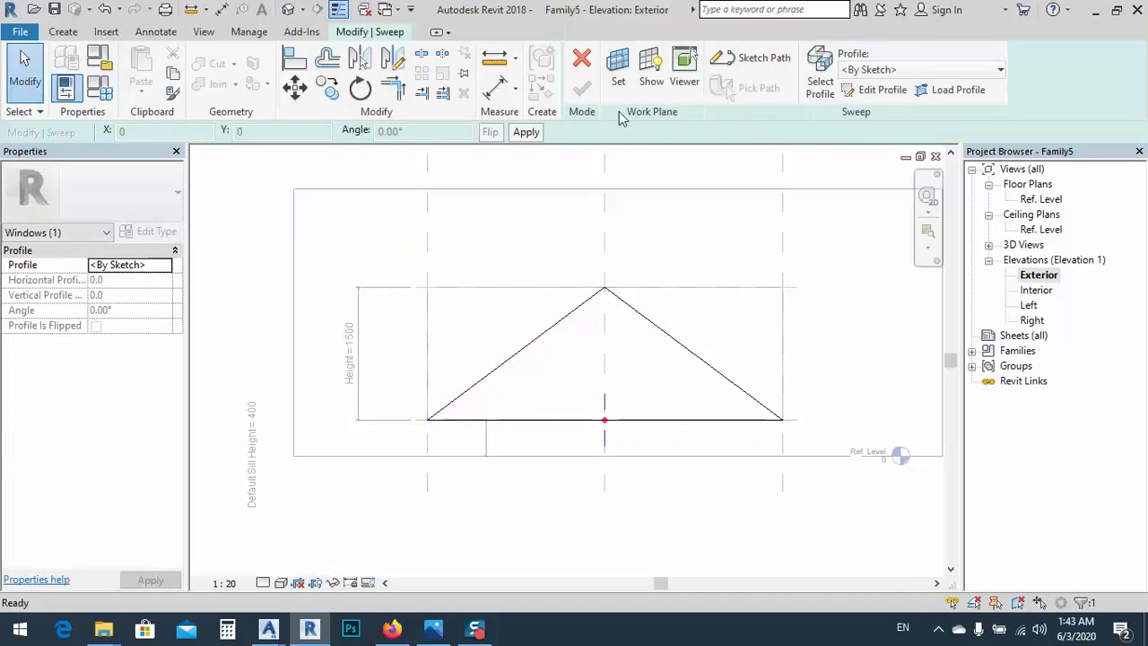
# - Open the sweep's profile sketch for editing in the Right elevation
pyautogui.click(863, 70)
pyautogui.click(906, 70)
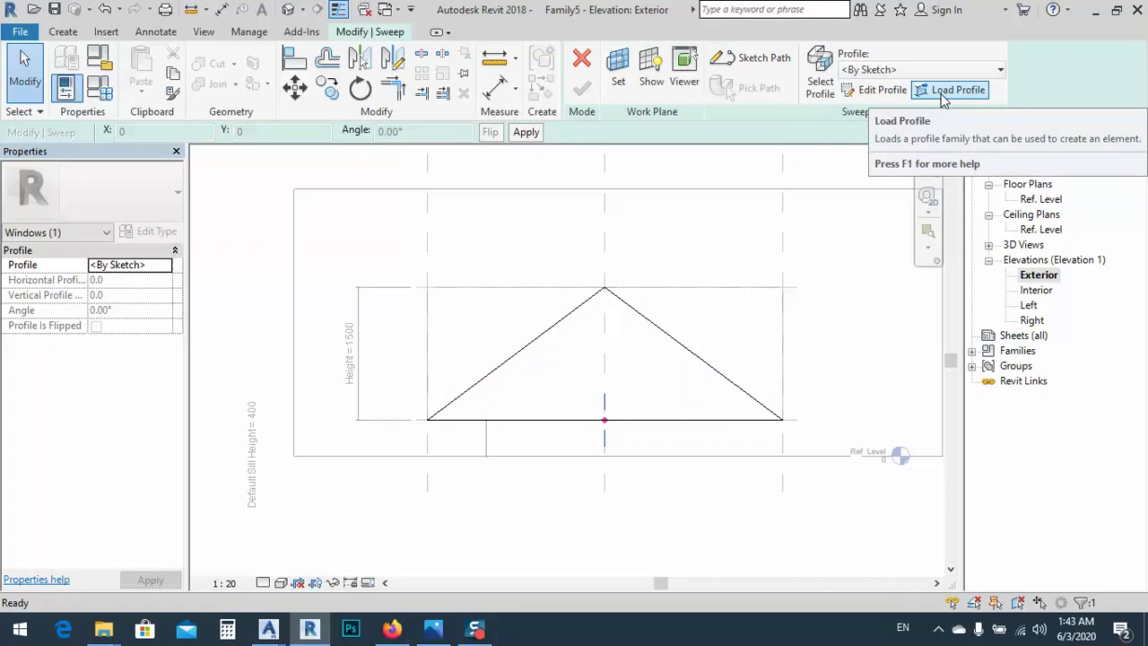
pyautogui.click(854, 93)
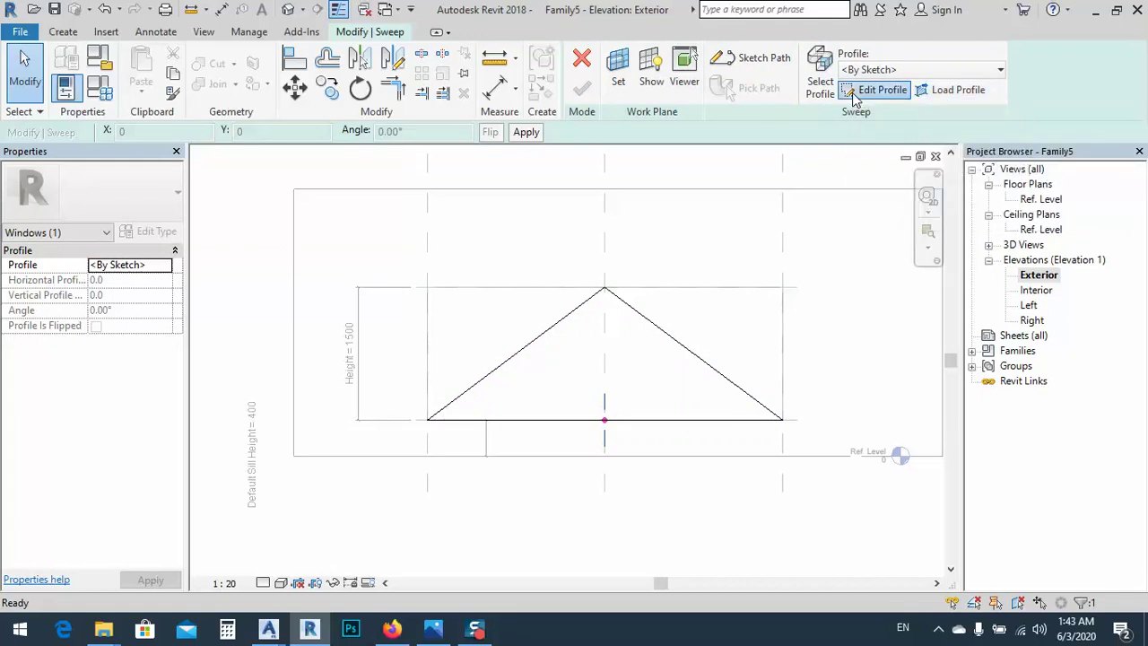
pyautogui.click(504, 192)
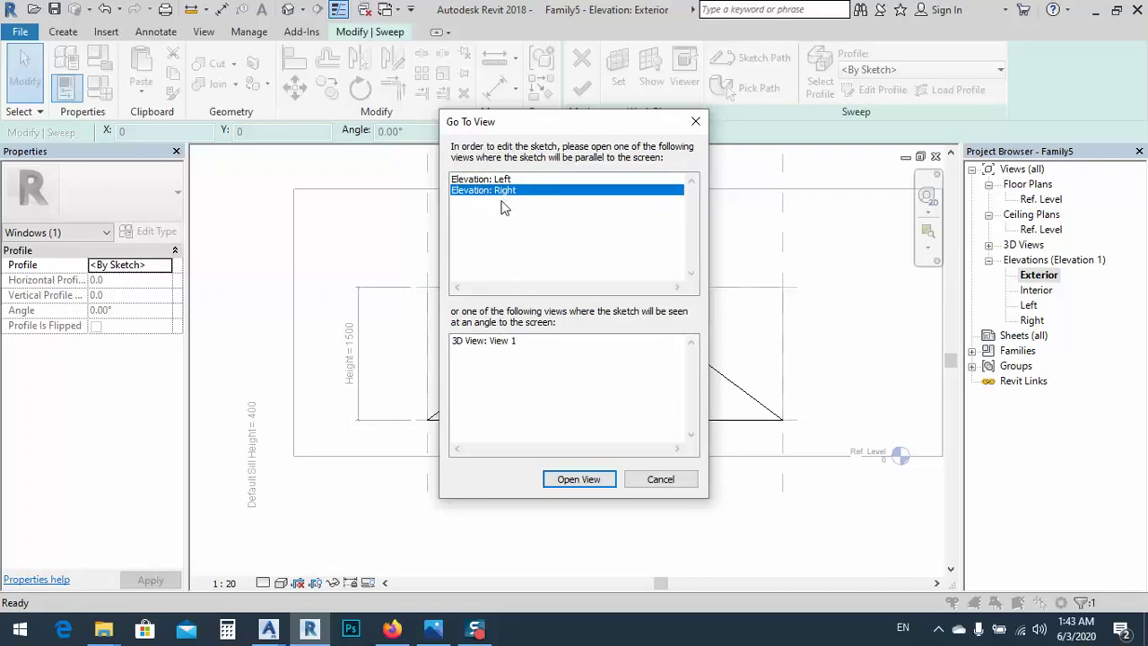
pyautogui.click(579, 479)
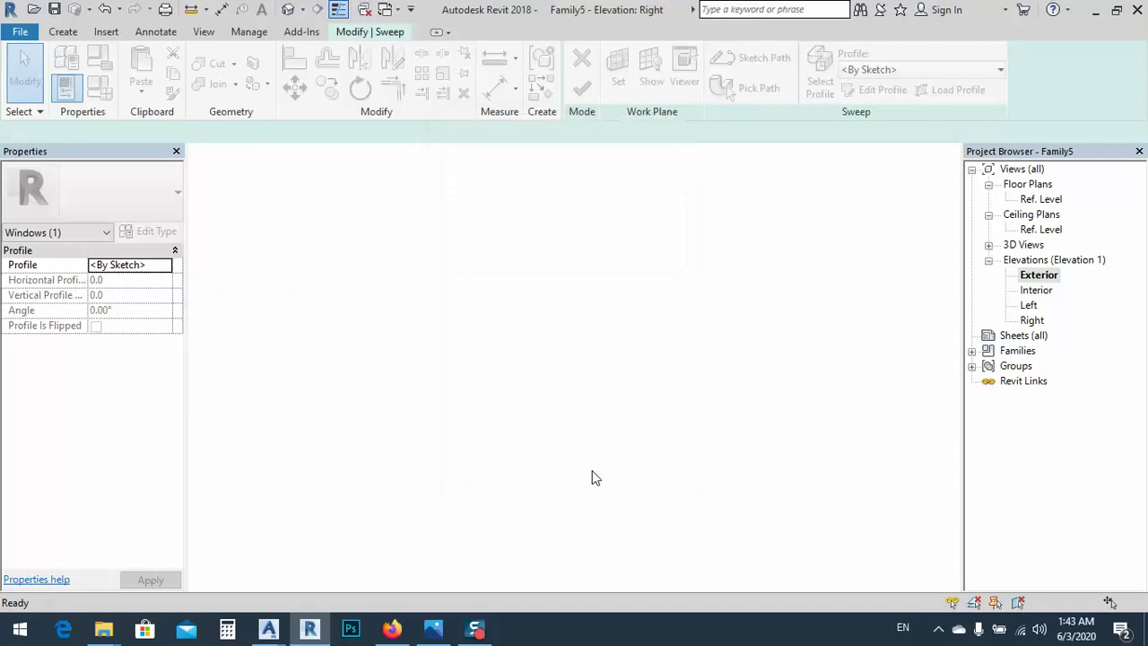
# - From the profile origin, draw a 200 horizontal line away from the wall and a 40 vertical line up from its end
pyautogui.scroll(2, 574, 428)
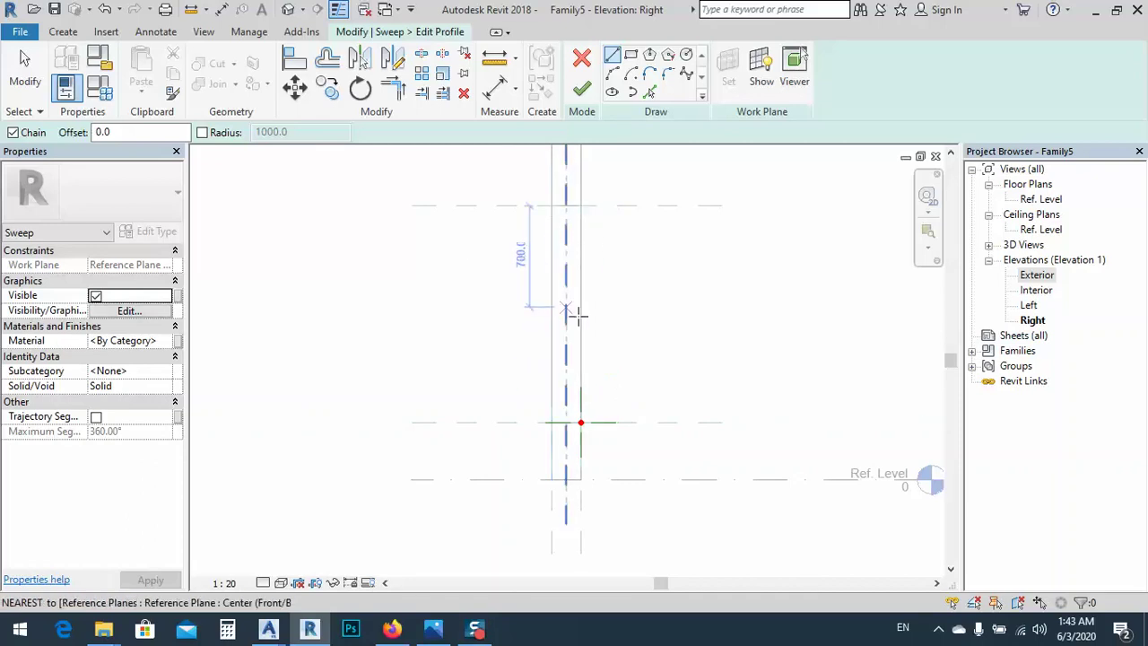
pyautogui.click(581, 421)
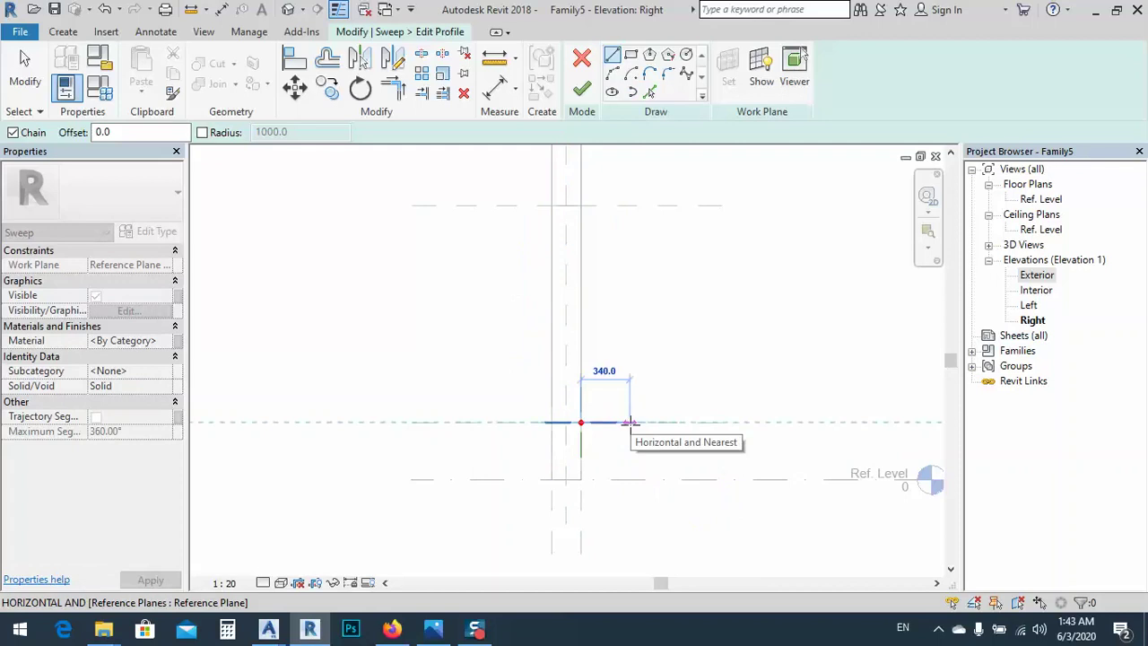
pyautogui.write('2')
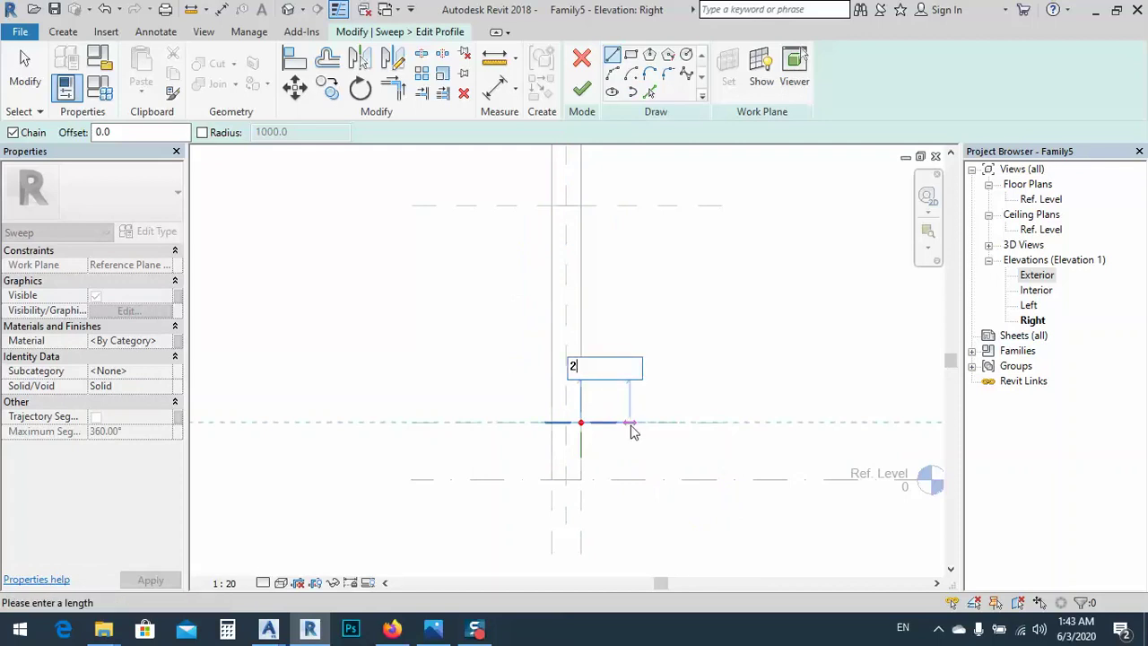
pyautogui.write('80.0')
pyautogui.press('Return')
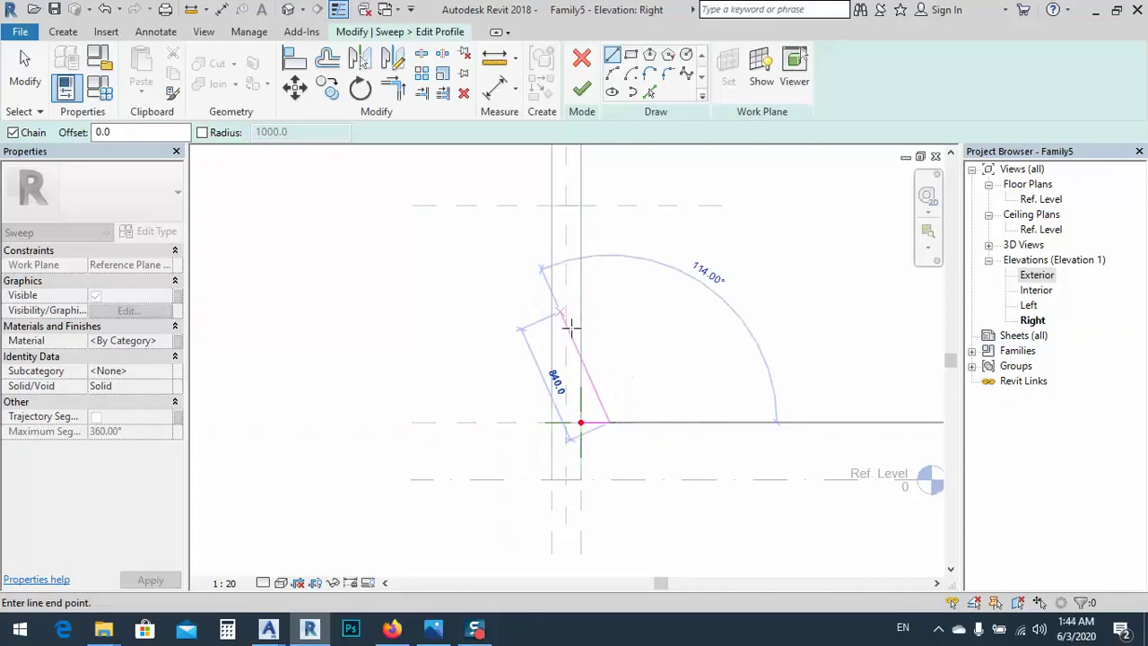
pyautogui.scroll(3, 625, 395)
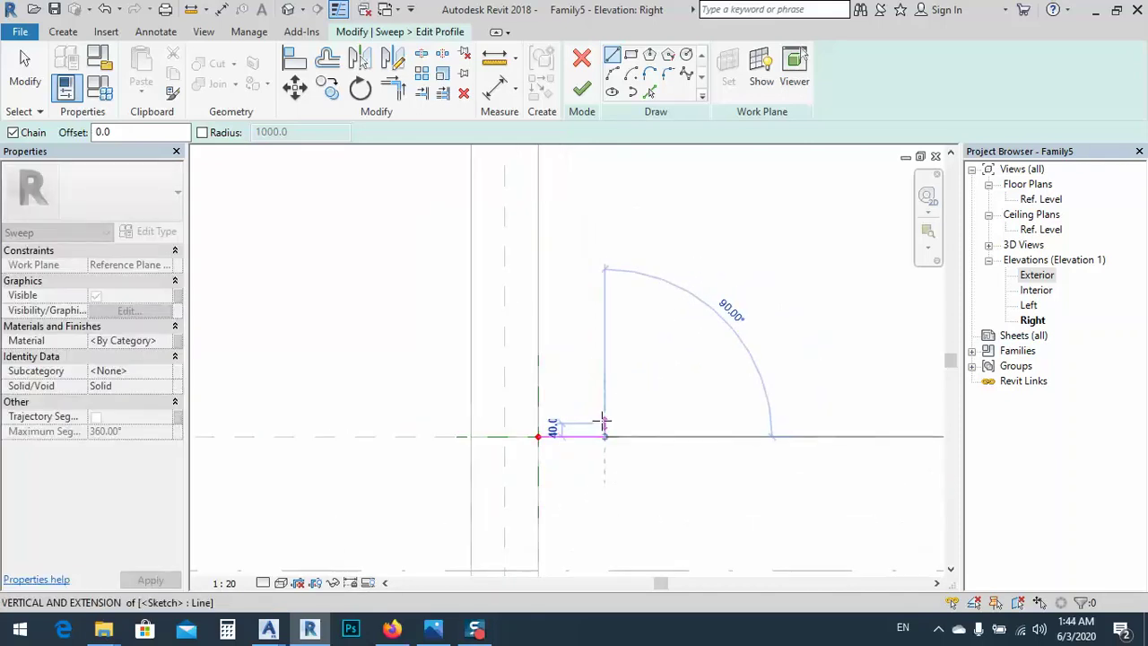
pyautogui.write('40')
pyautogui.press('Return')
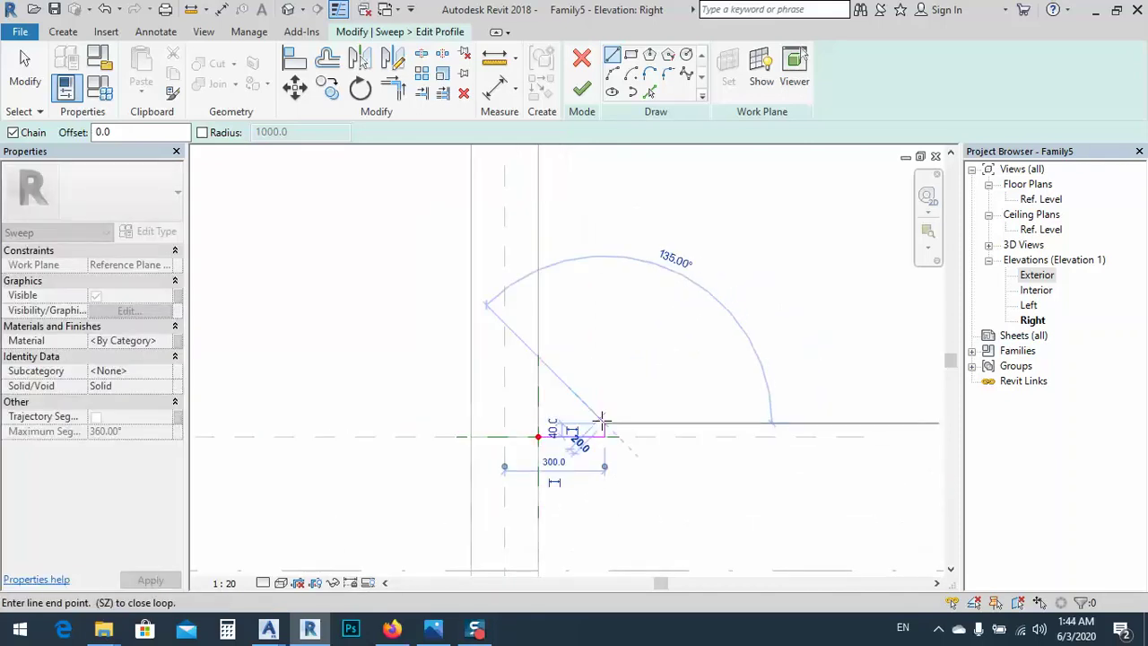
# - Continue the stepped profile with a 50 horizontal line towards the wall and a 50 vertical line upwards
pyautogui.scroll(1, 601, 420)
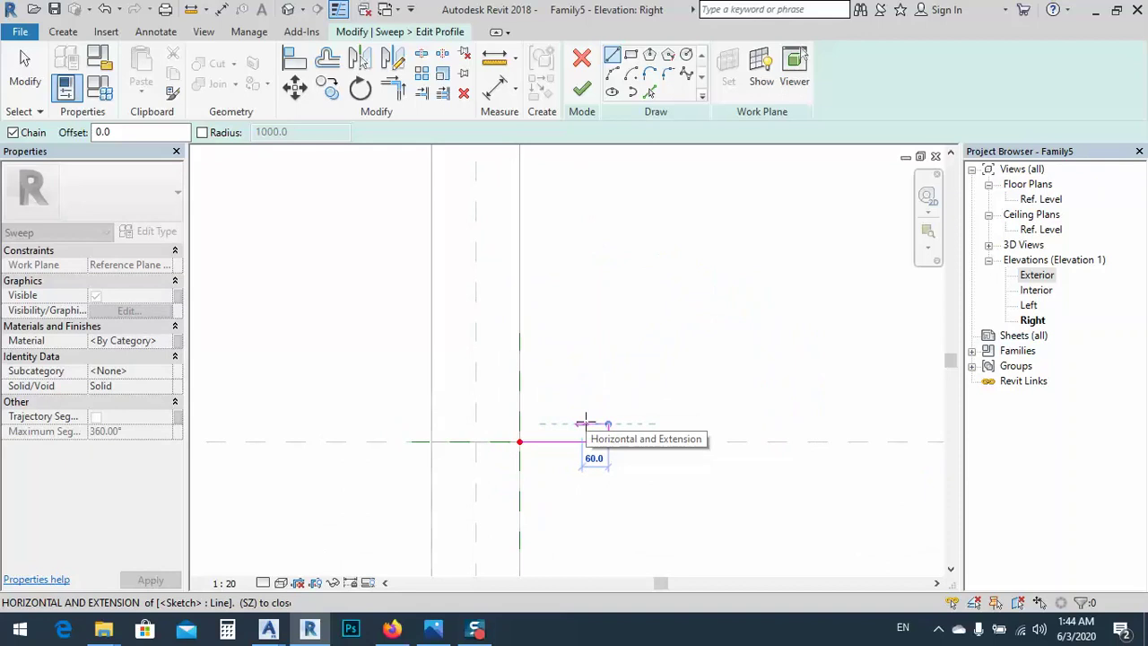
pyautogui.write('50')
pyautogui.press('Return')
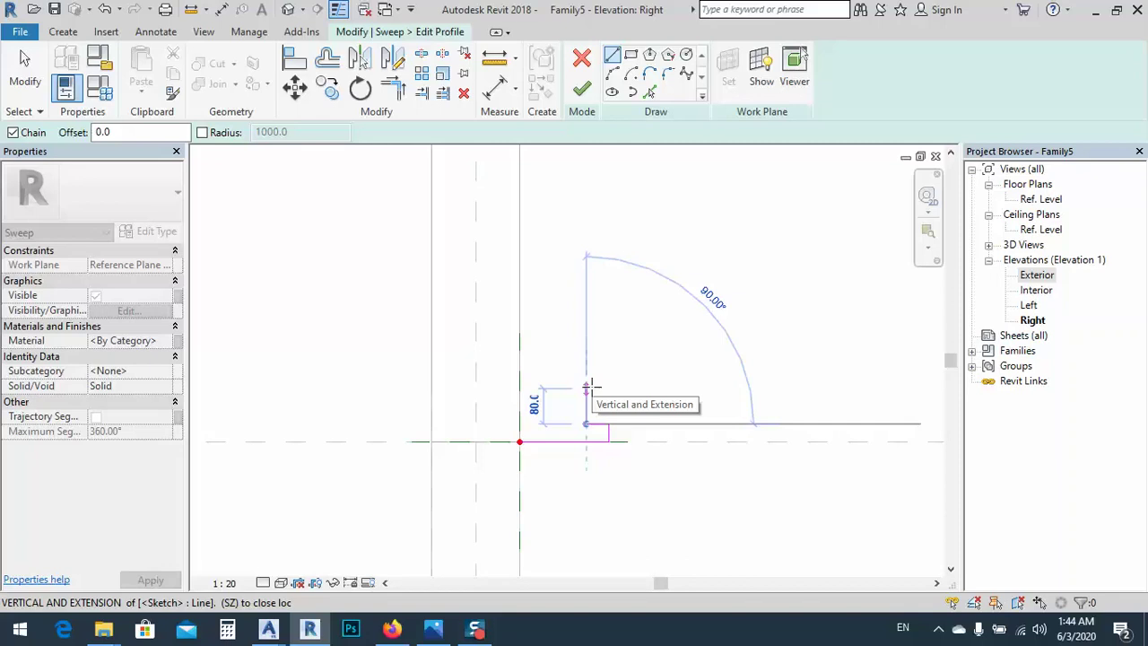
pyautogui.write('5')
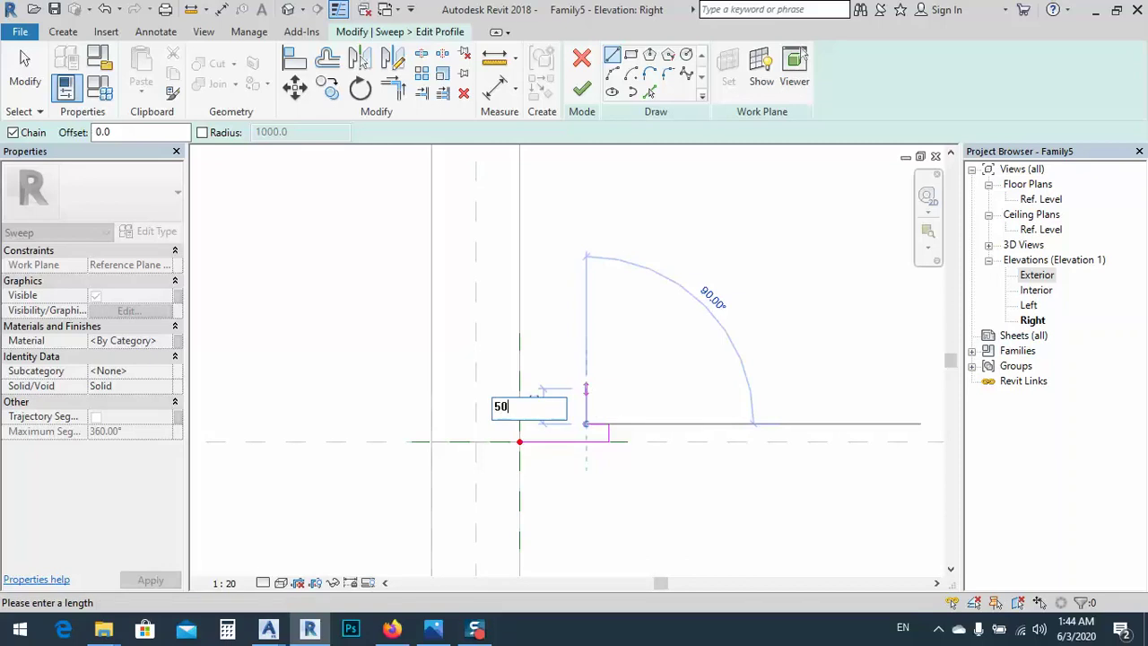
pyautogui.write('0')
pyautogui.press('Return')
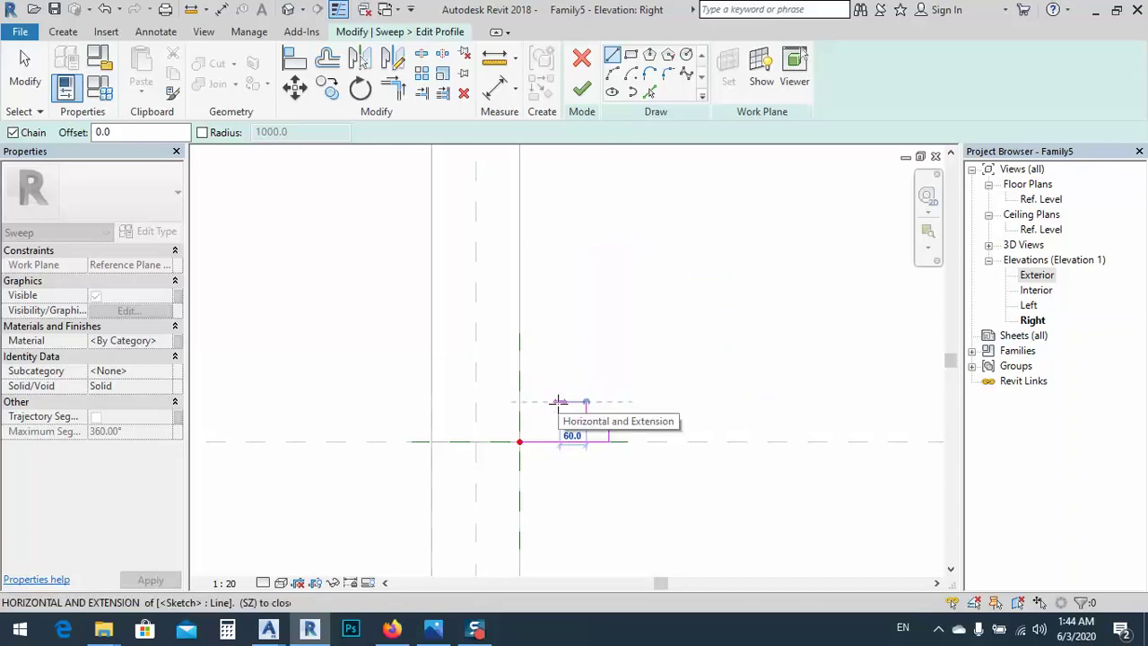
# - Complete the profile's steps with a 50 line towards the wall, 40 upwards and 40 towards the wall, and end the line chain
pyautogui.write('20')
pyautogui.press('Return')
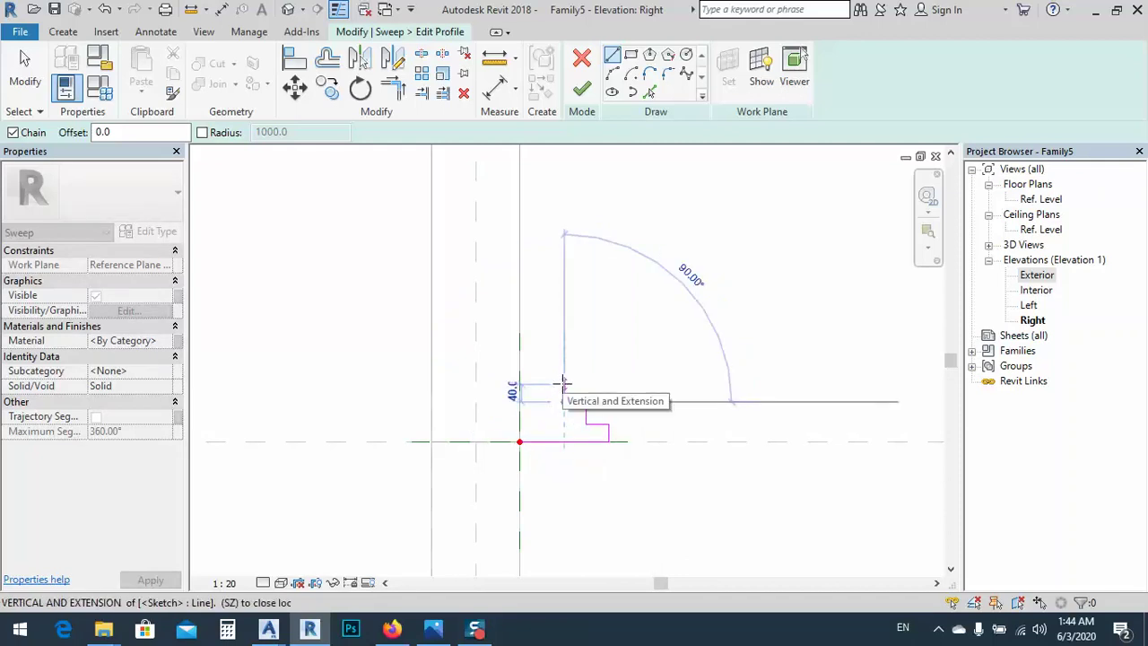
pyautogui.write('40')
pyautogui.press('Return')
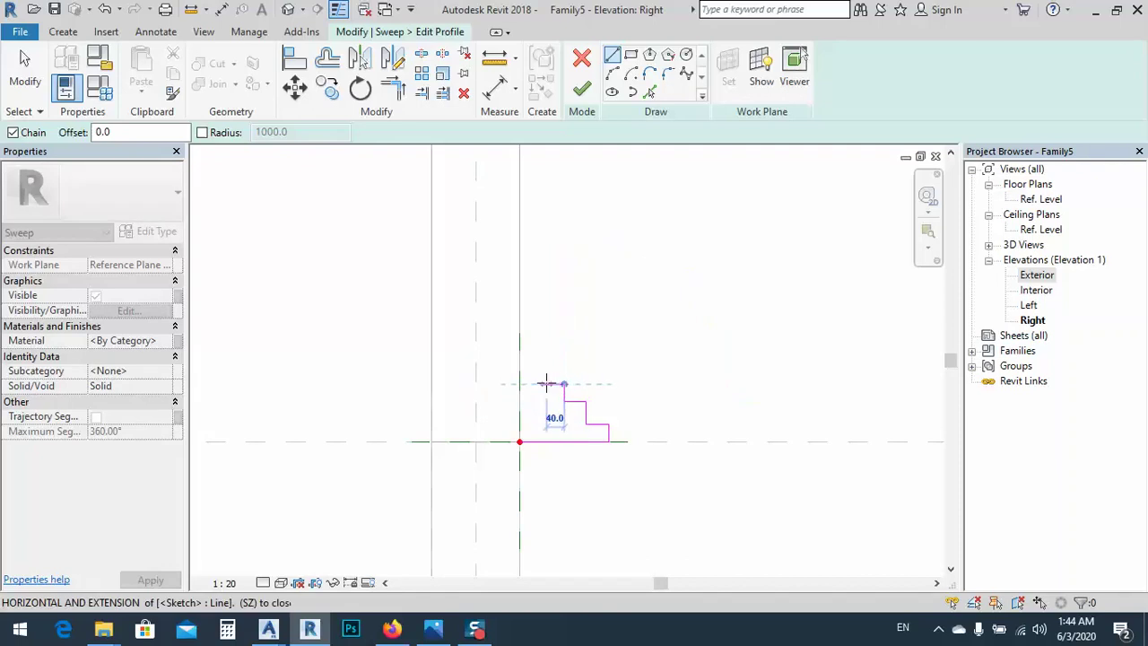
pyautogui.write('40')
pyautogui.press('Return')
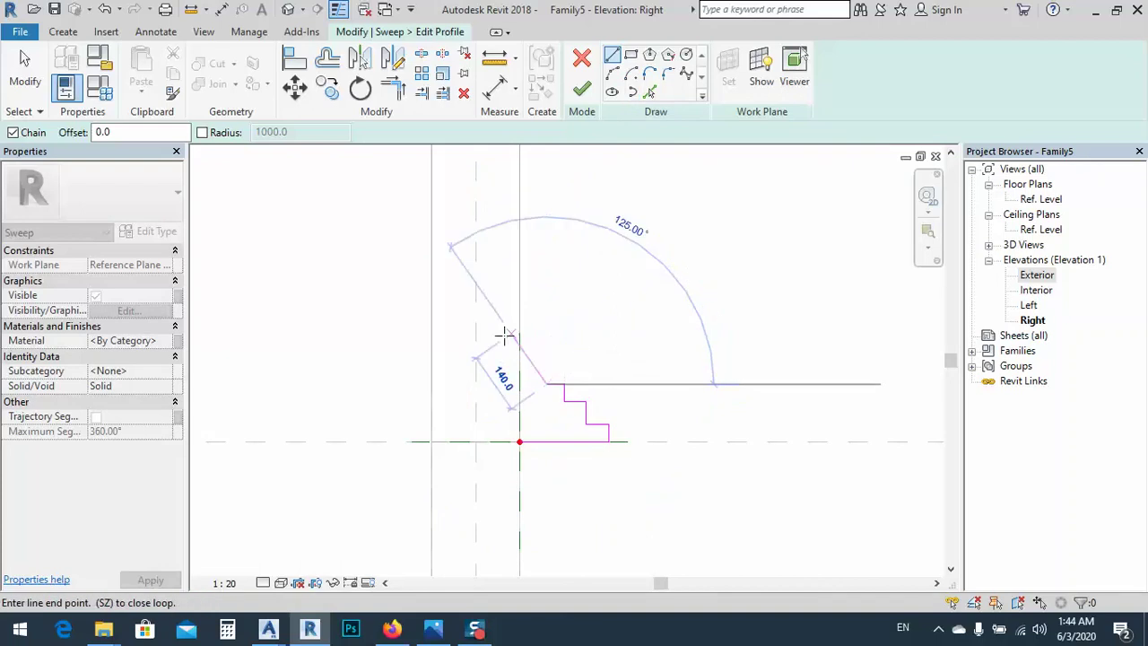
pyautogui.scroll(2, 538, 387)
pyautogui.click(553, 383)
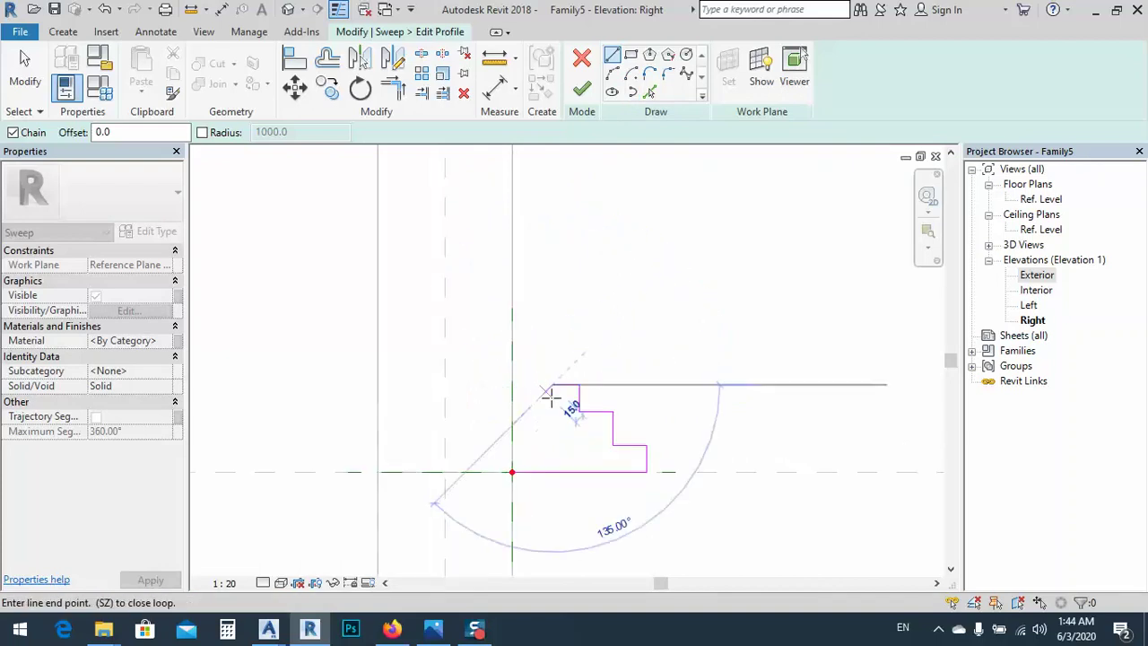
pyautogui.rightClick(569, 316)
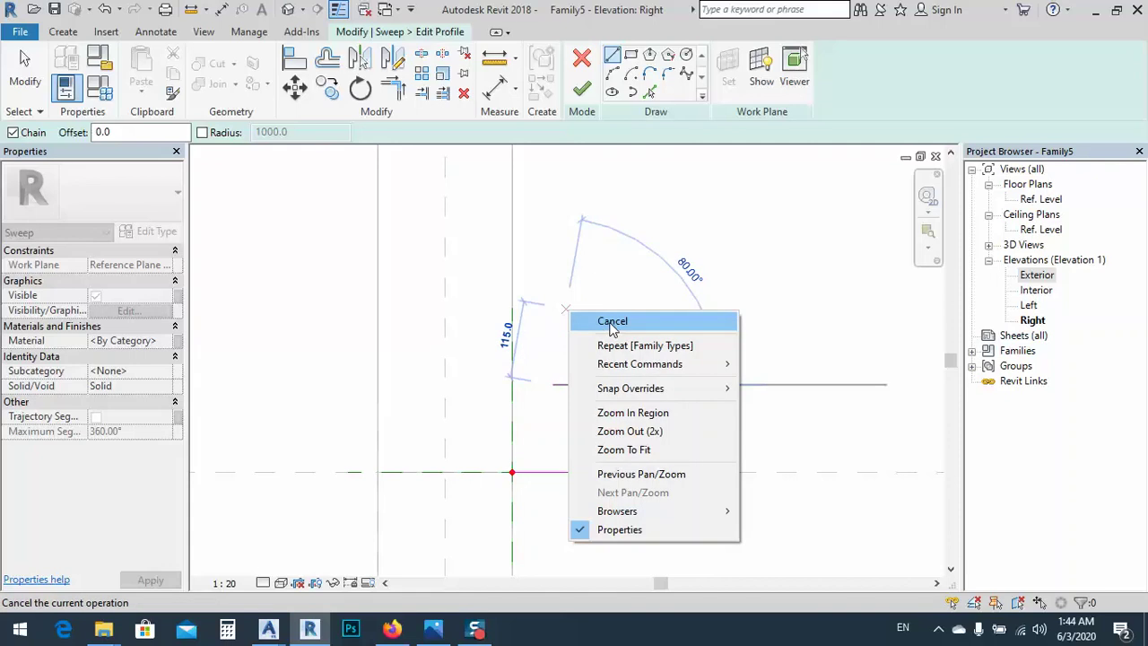
pyautogui.click(613, 325)
pyautogui.rightClick(582, 342)
pyautogui.press('Escape')
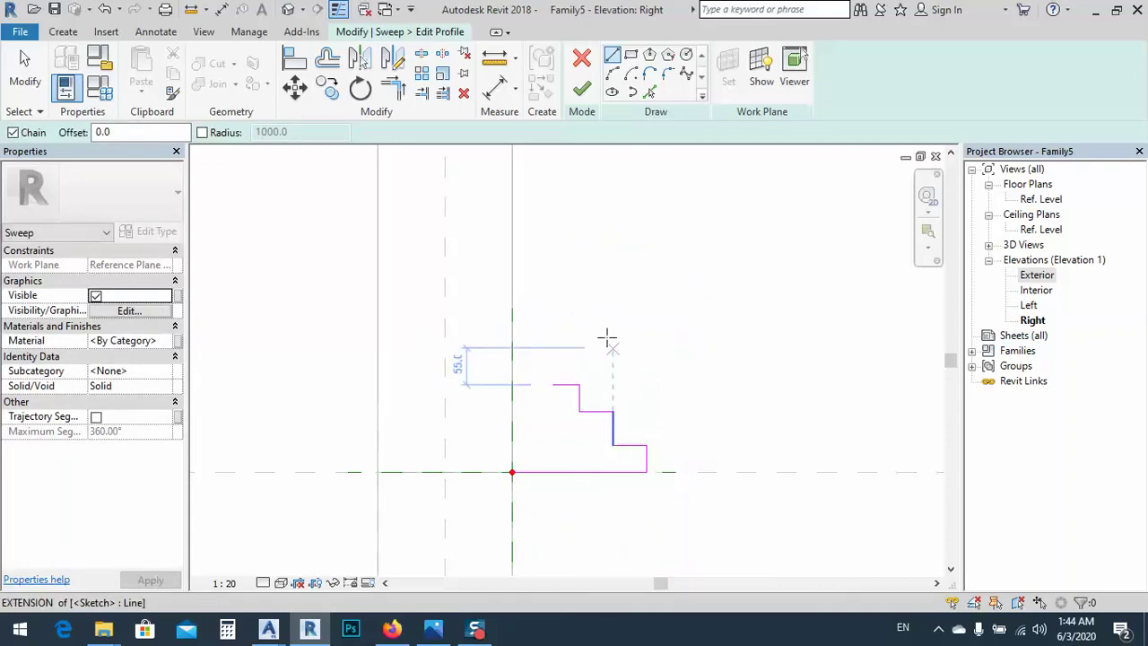
pyautogui.rightClick(606, 344)
pyautogui.click(636, 353)
# - Select the stepped profile lines and nudge them towards the wall until their upper end meets the wall face
pyautogui.moveTo(675, 468); pyautogui.dragTo(710, 491)
pyautogui.press('Left')
pyautogui.press('Left')
pyautogui.press('Left')
pyautogui.press('Left')
pyautogui.press('Left')
pyautogui.press('Left')
pyautogui.press('Left')
pyautogui.press('Left')
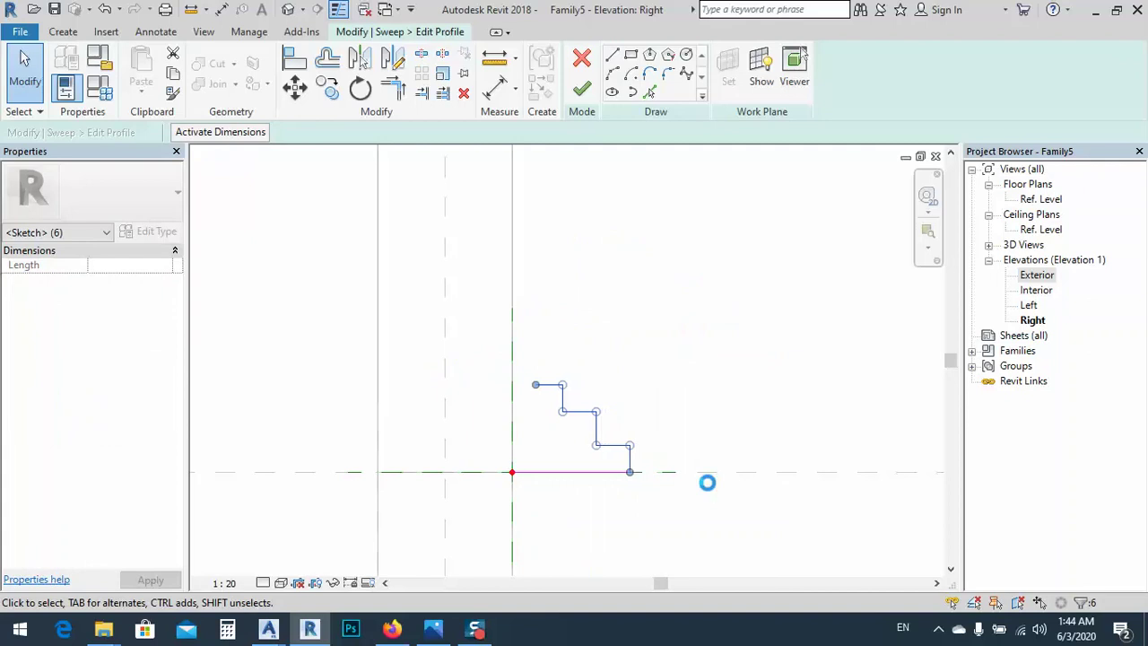
pyautogui.press('Left')
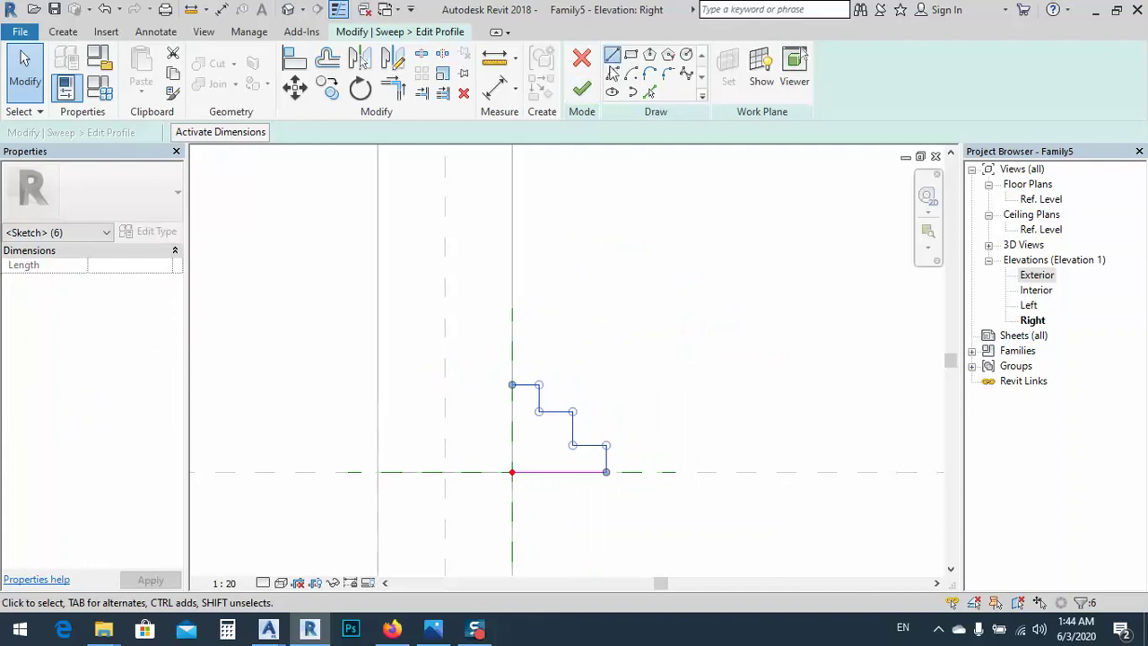
# - Close the profile with a vertical line along the wall face down to the origin, and finish the profile and the sweep
pyautogui.click(612, 55)
pyautogui.click(511, 384)
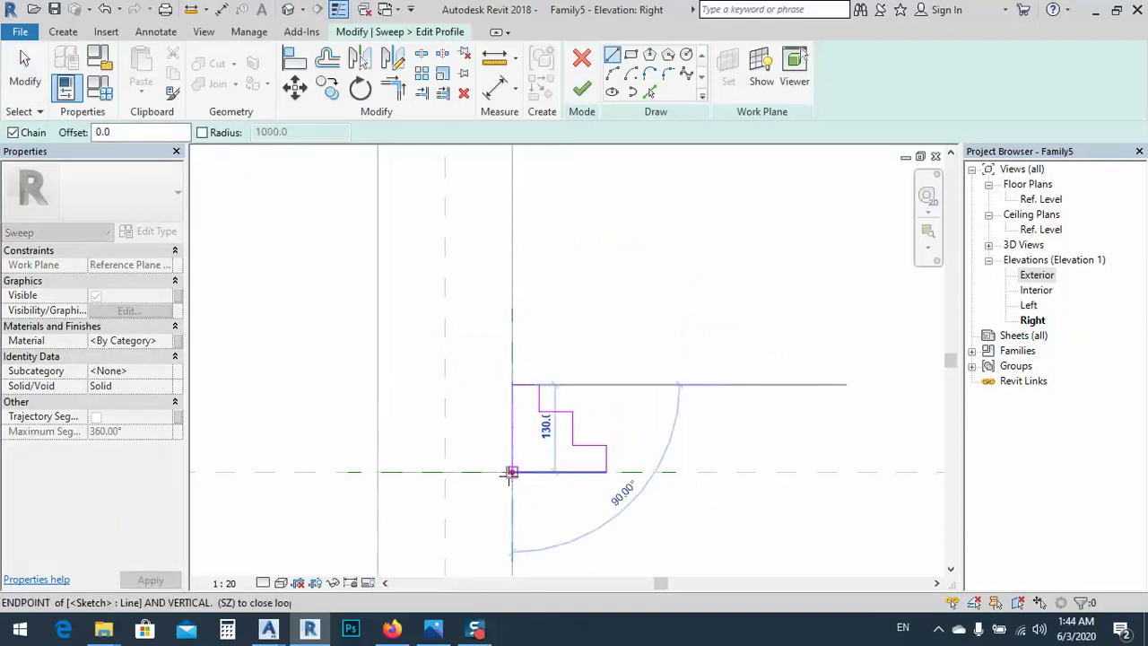
pyautogui.click(511, 472)
pyautogui.rightClick(478, 190)
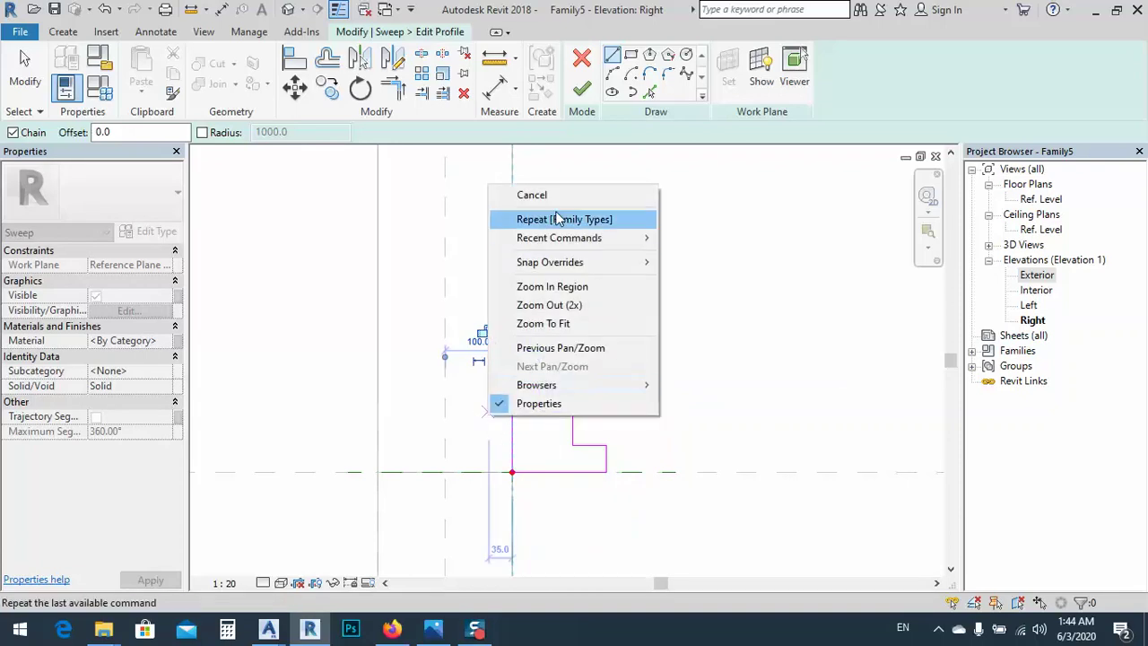
pyautogui.click(532, 195)
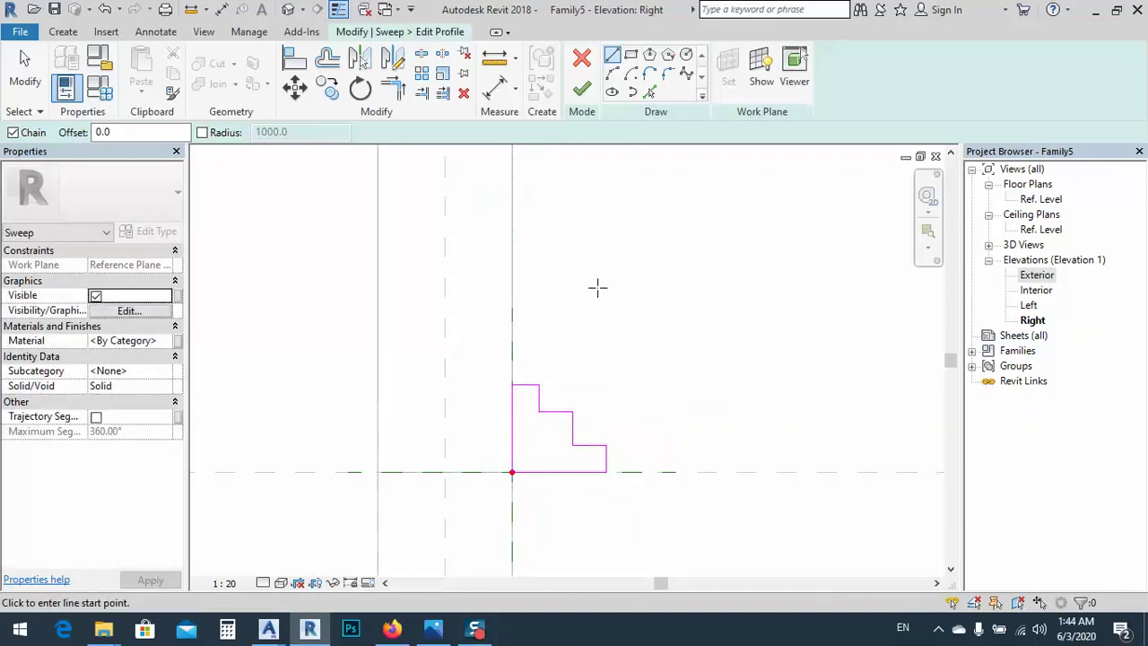
pyautogui.rightClick(598, 292)
pyautogui.click(650, 304)
pyautogui.click(581, 90)
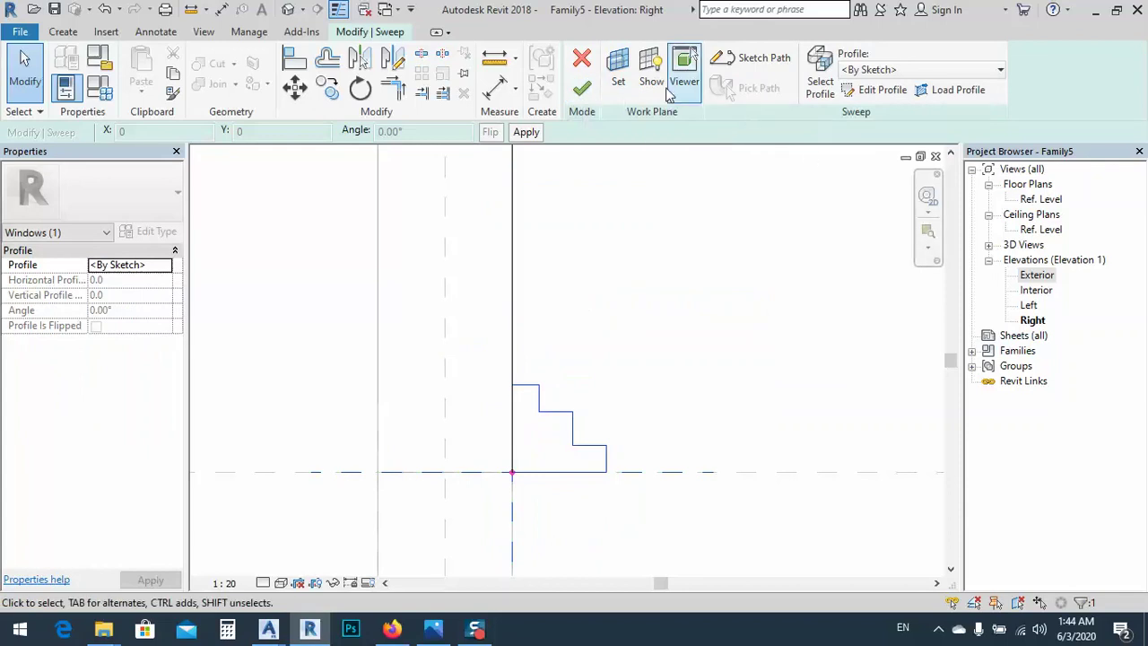
pyautogui.click(585, 88)
# - Open the 3D view facing the moulding and set it to Fine detail and the Realistic visual style
pyautogui.scroll(-3, 574, 332)
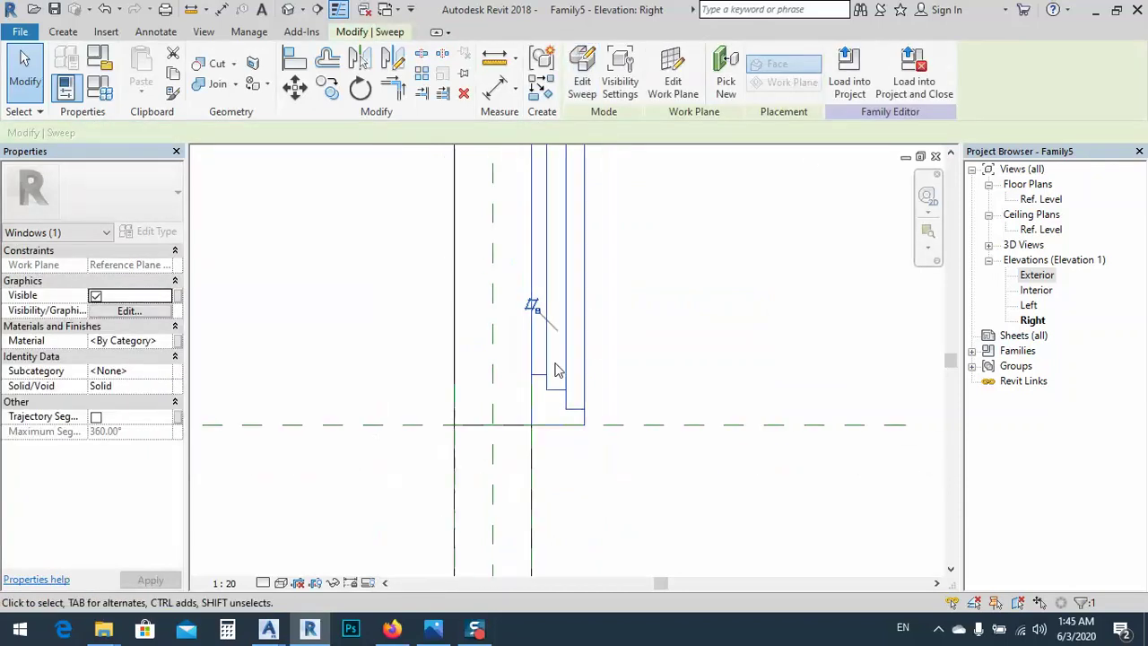
pyautogui.click(287, 9)
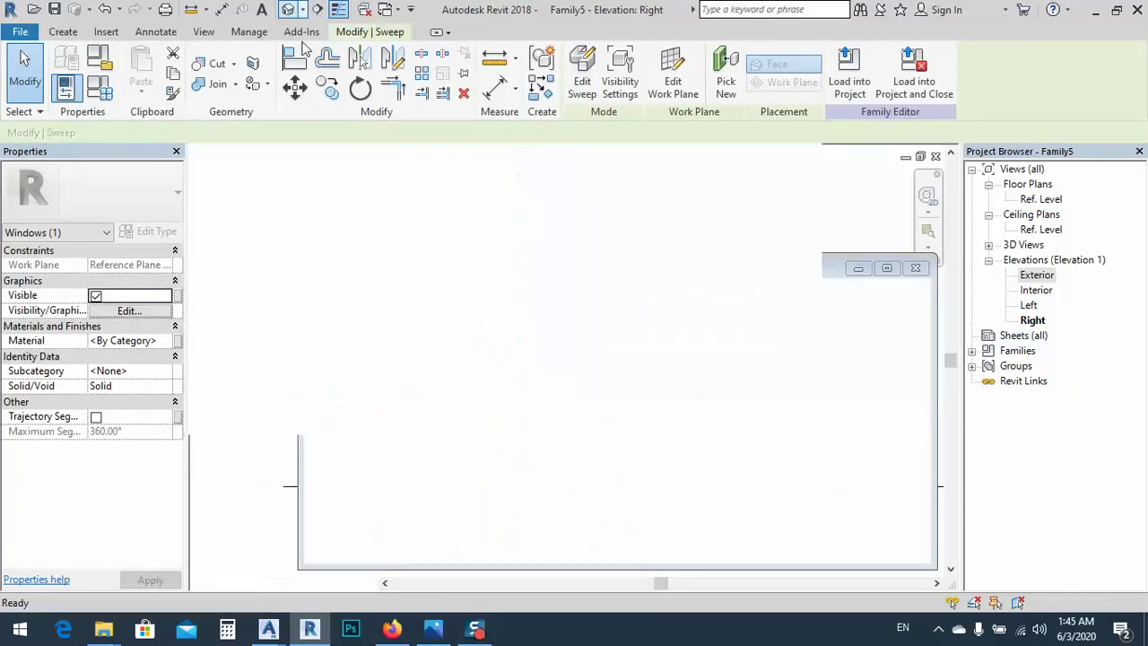
pyautogui.keyDown('shift'); pyautogui.moveTo(618, 439); pyautogui.dragTo(663, 333, button='middle'); pyautogui.keyUp('shift')
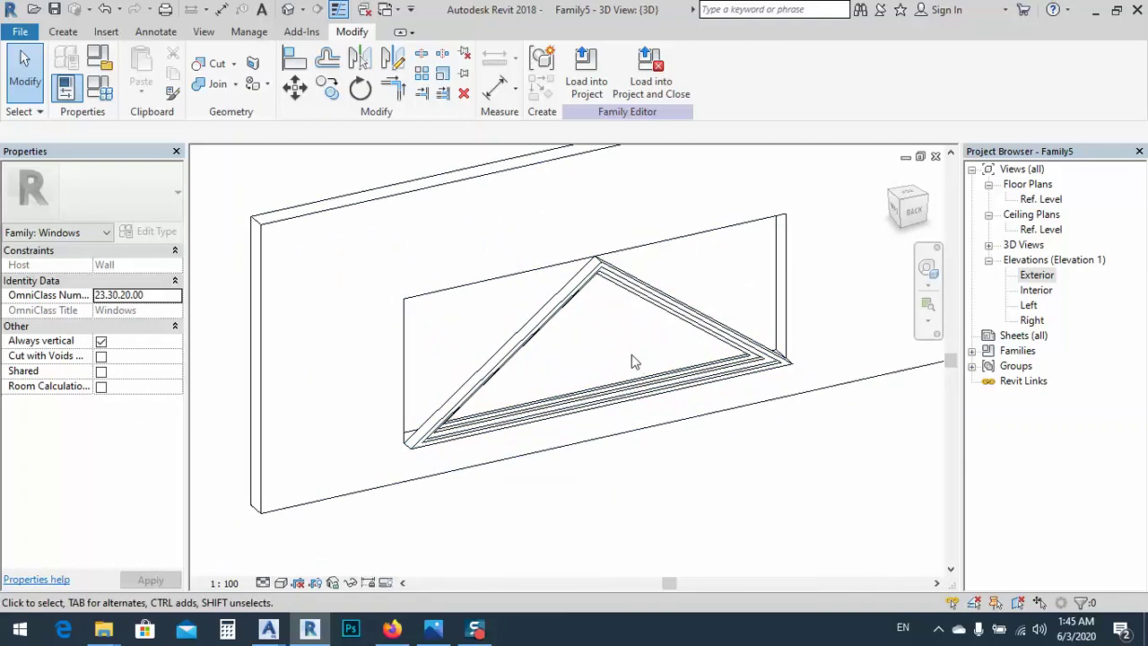
pyautogui.click(263, 583)
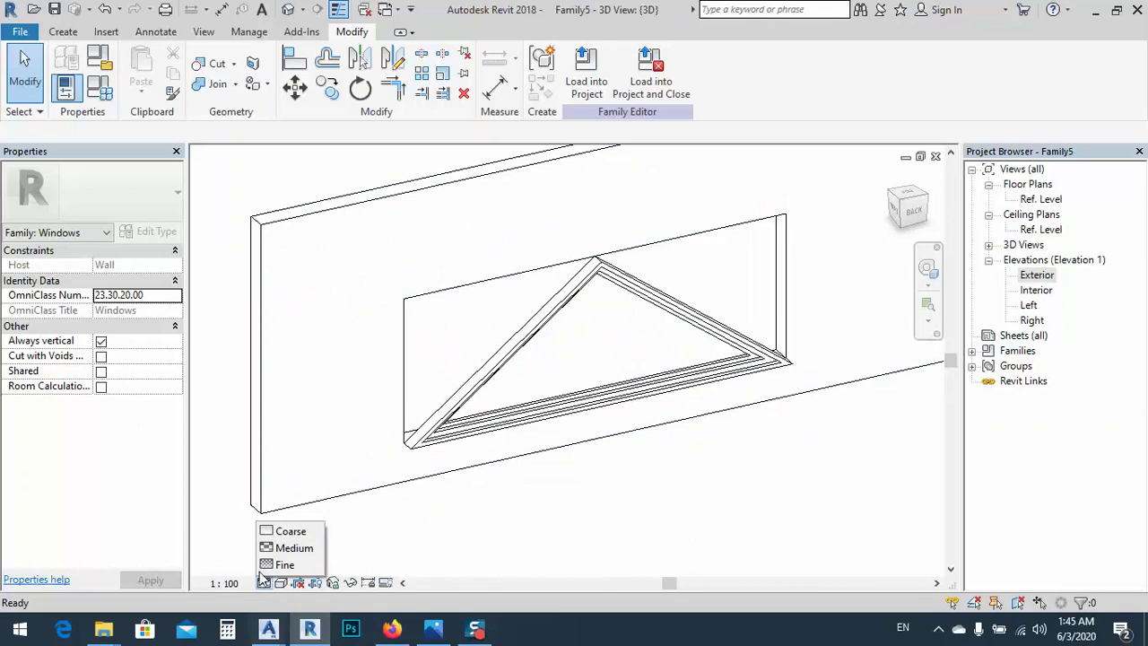
pyautogui.click(285, 563)
pyautogui.click(280, 583)
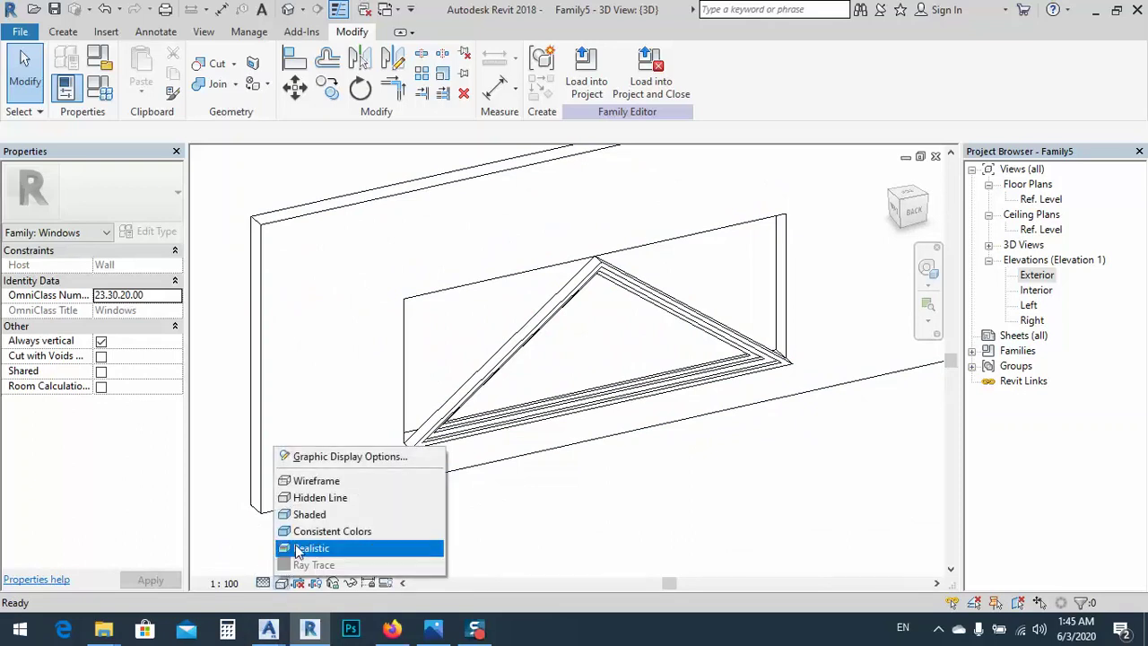
pyautogui.click(305, 546)
# - Reopen the triangular moulding sweep, start editing its stepped profile and show it in the Right elevation
pyautogui.moveTo(544, 452)
pyautogui.mouseDown(button='middle')
pyautogui.moveTo(648, 328)
pyautogui.moveTo(649, 305)
pyautogui.mouseUp(button='middle')
pyautogui.scroll(3, 625, 296)
pyautogui.scroll(2, 625, 296)
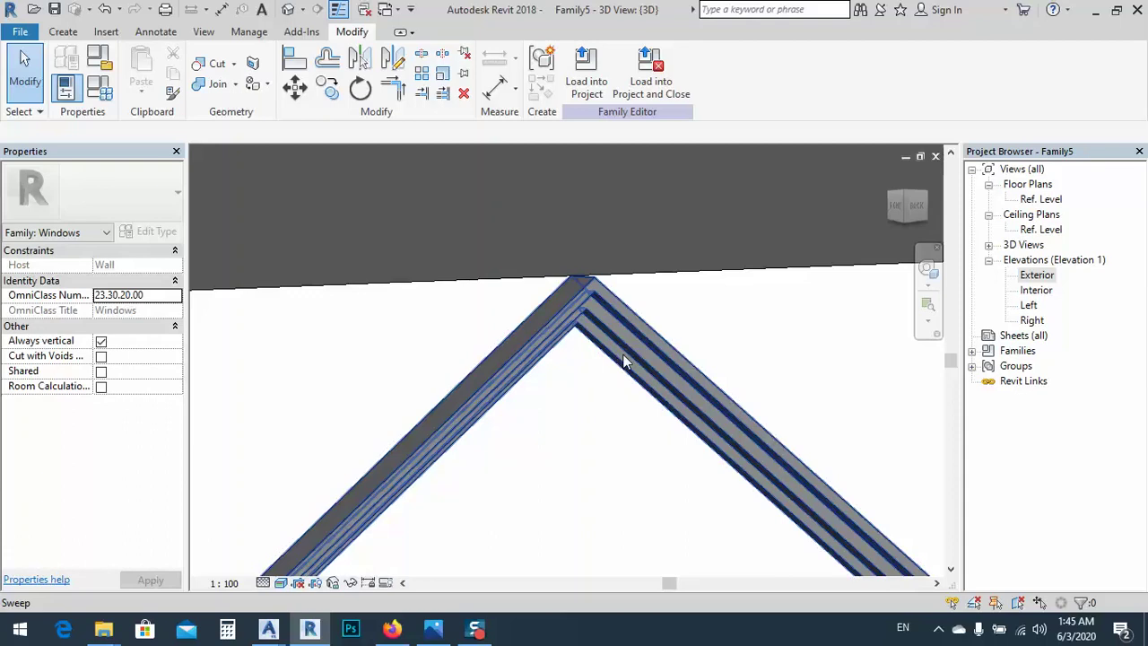
pyautogui.scroll(-3, 634, 353)
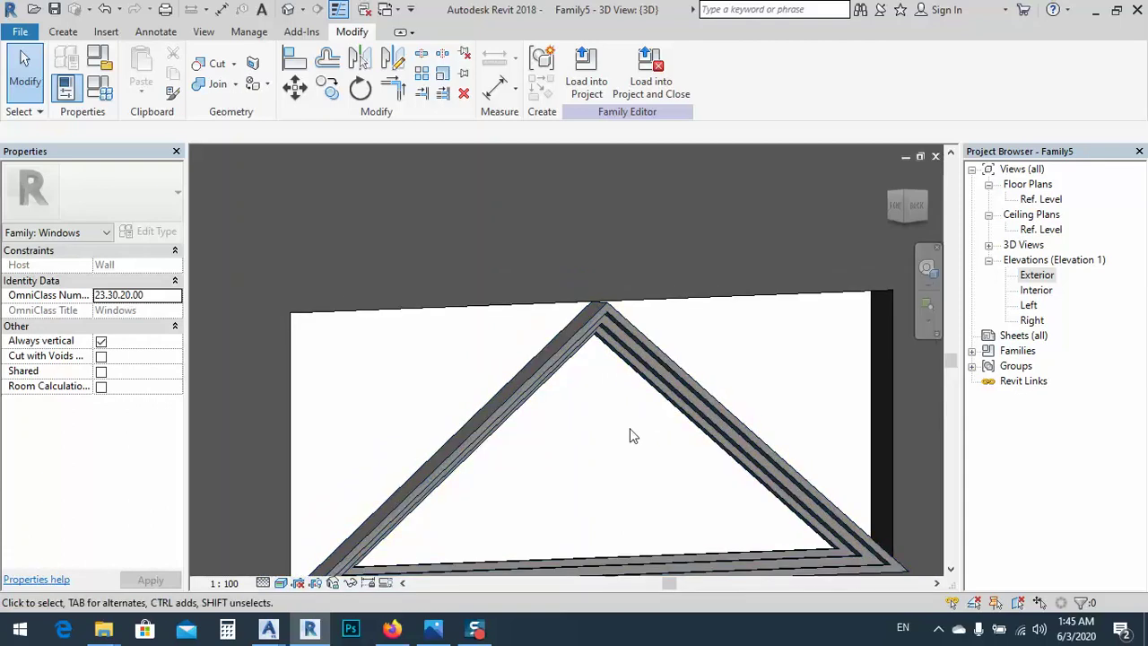
pyautogui.moveTo(646, 404); pyautogui.dragTo(674, 383, button='middle')
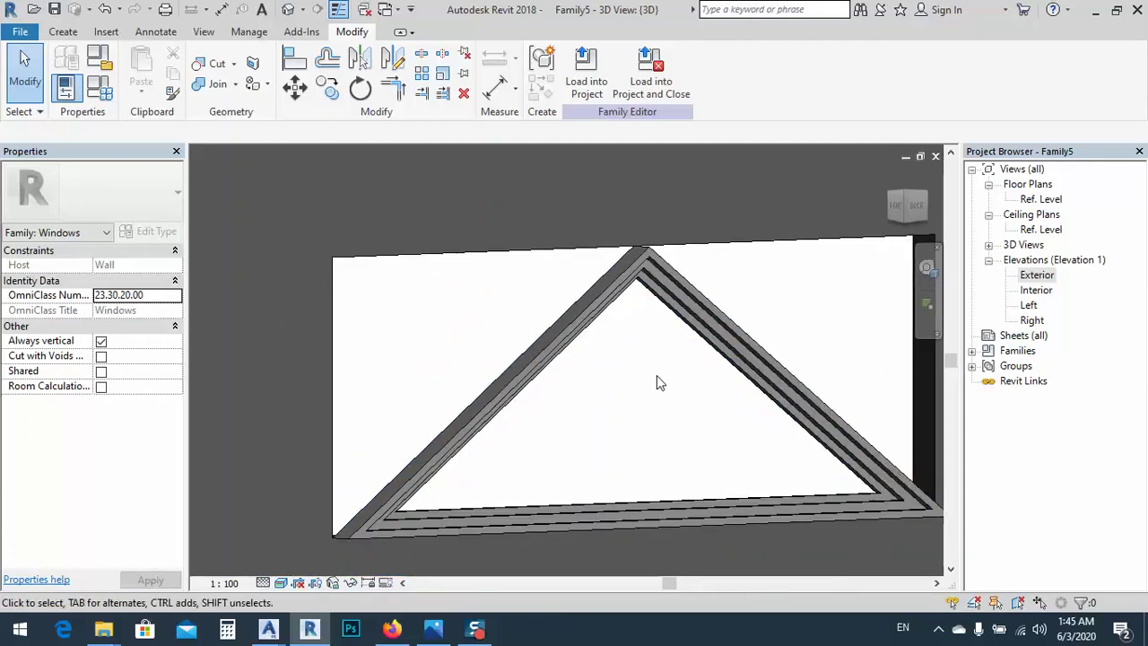
pyautogui.doubleClick(613, 310)
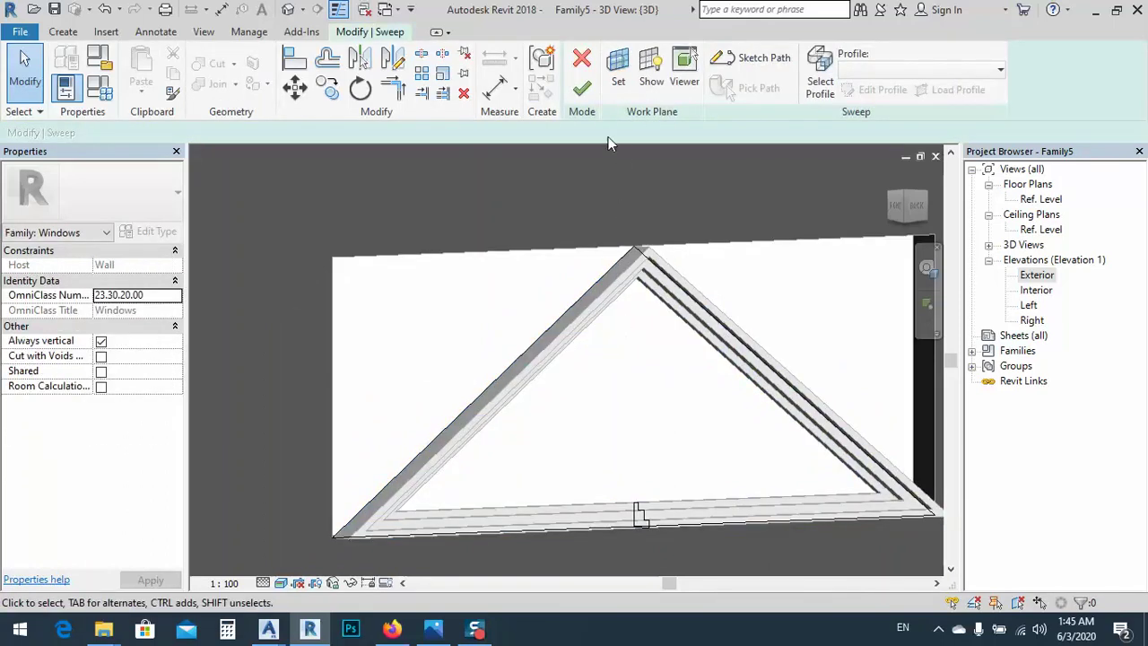
pyautogui.click(637, 510)
pyautogui.click(869, 92)
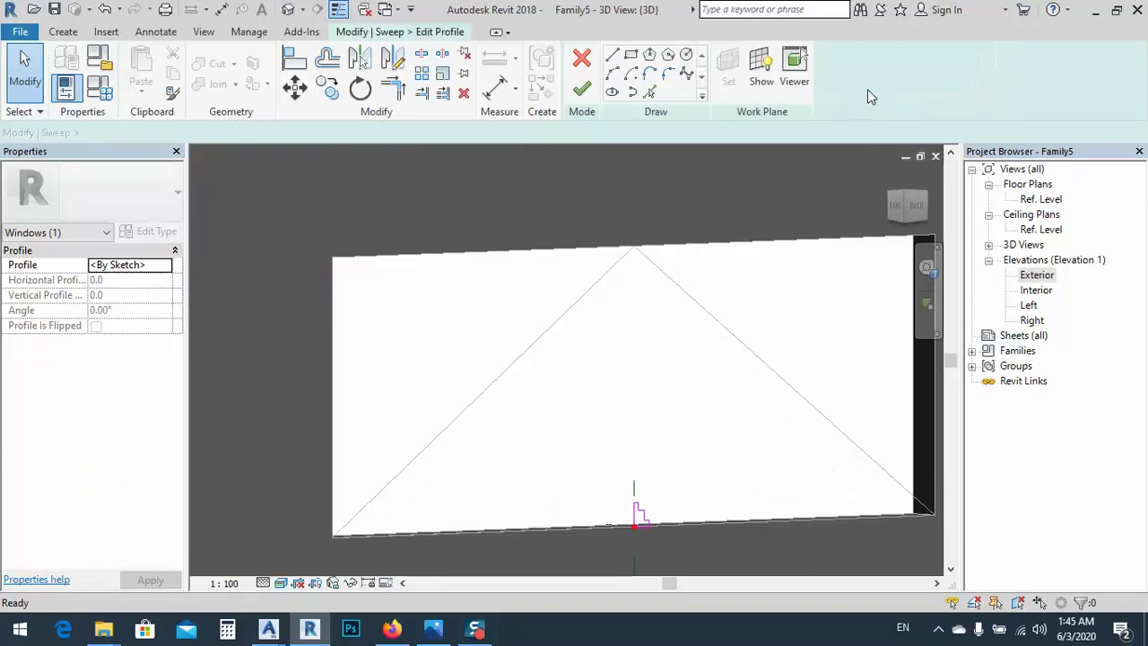
pyautogui.click(1037, 274)
pyautogui.doubleClick(1031, 321)
pyautogui.scroll(5, 549, 395)
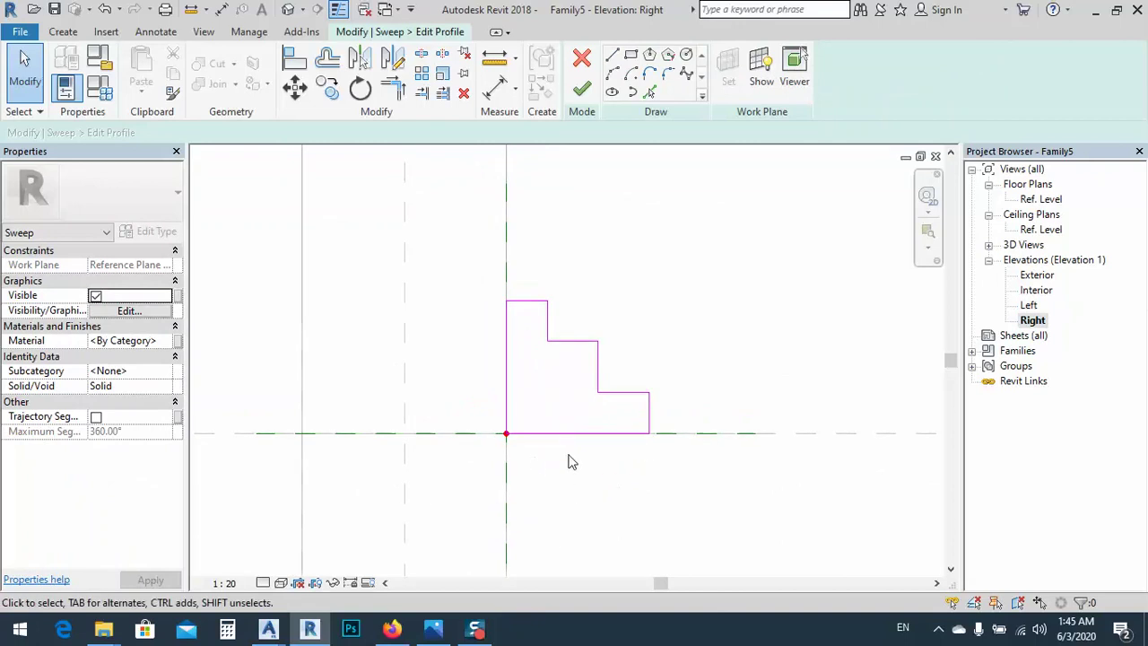
# - Dimension the profile's overall width from the vertical reference plane to its outer edge, placing the dimension below the profile
pyautogui.moveTo(495, 444); pyautogui.dragTo(466, 405, button='middle')
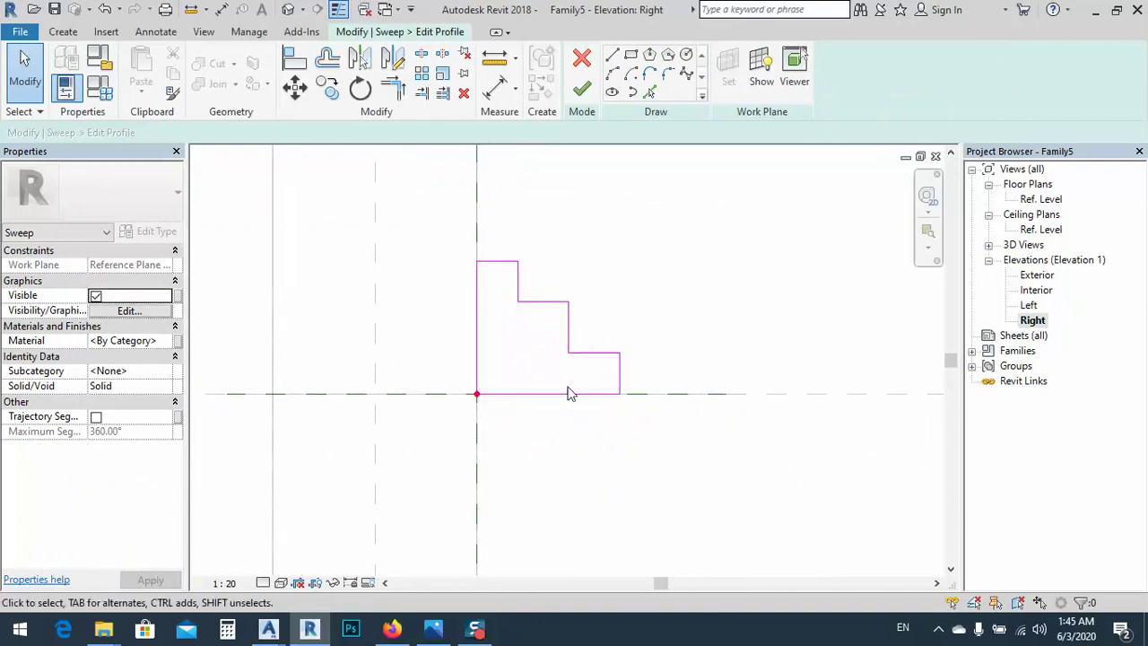
pyautogui.moveTo(526, 387); pyautogui.dragTo(530, 366, button='middle')
pyautogui.click(495, 90)
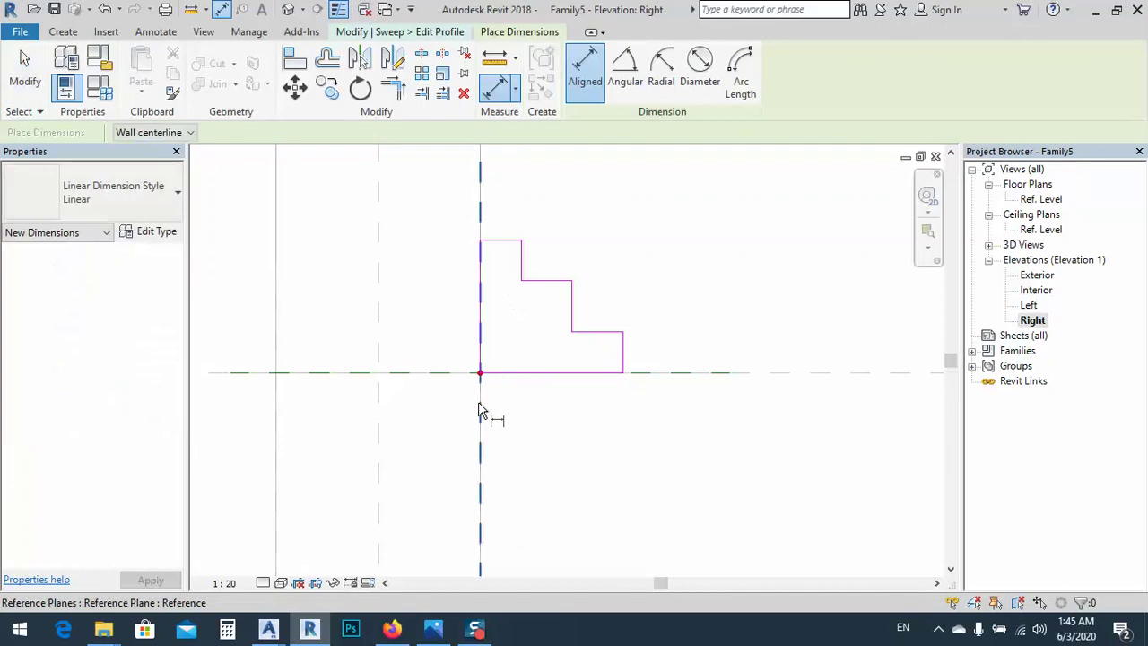
pyautogui.click(624, 363)
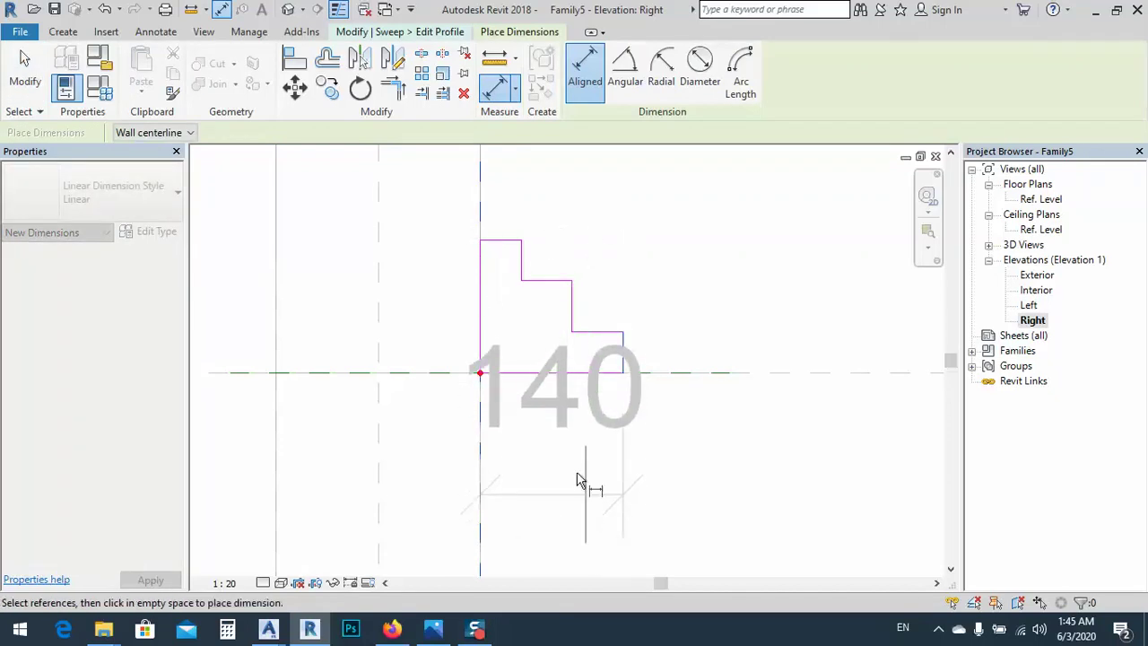
pyautogui.scroll(-3, 584, 479)
pyautogui.moveTo(583, 487); pyautogui.dragTo(569, 377, button='middle')
pyautogui.click(566, 437)
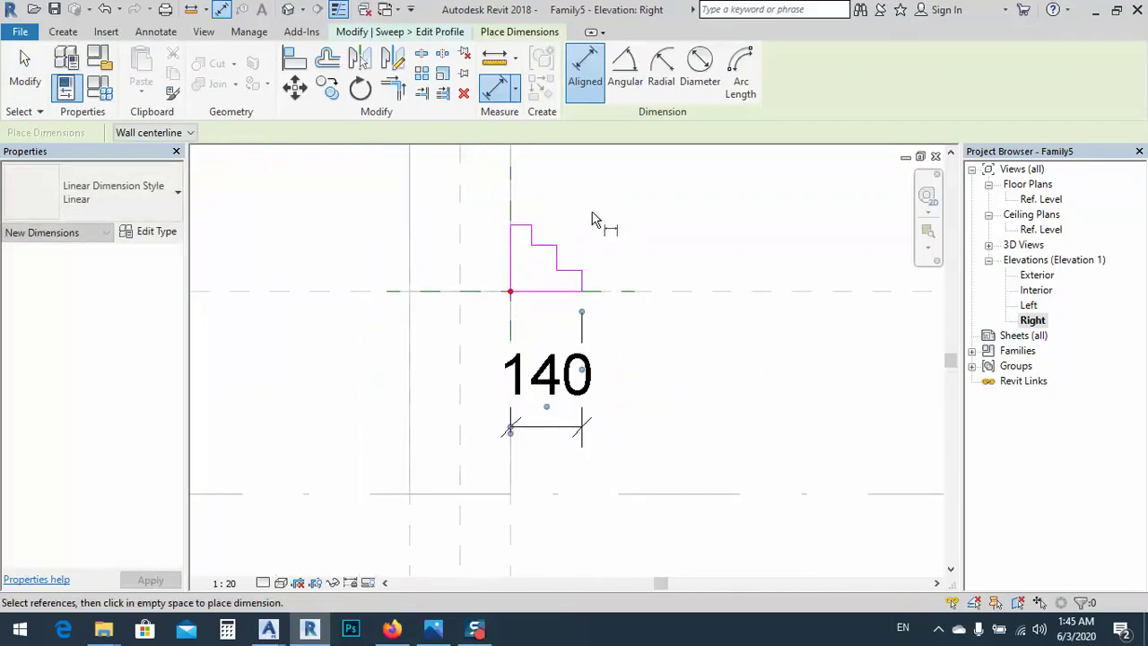
# - Dimension the profile's overall height from its bottom line to its top line, placing the dimension on the outer side
pyautogui.scroll(2, 587, 229)
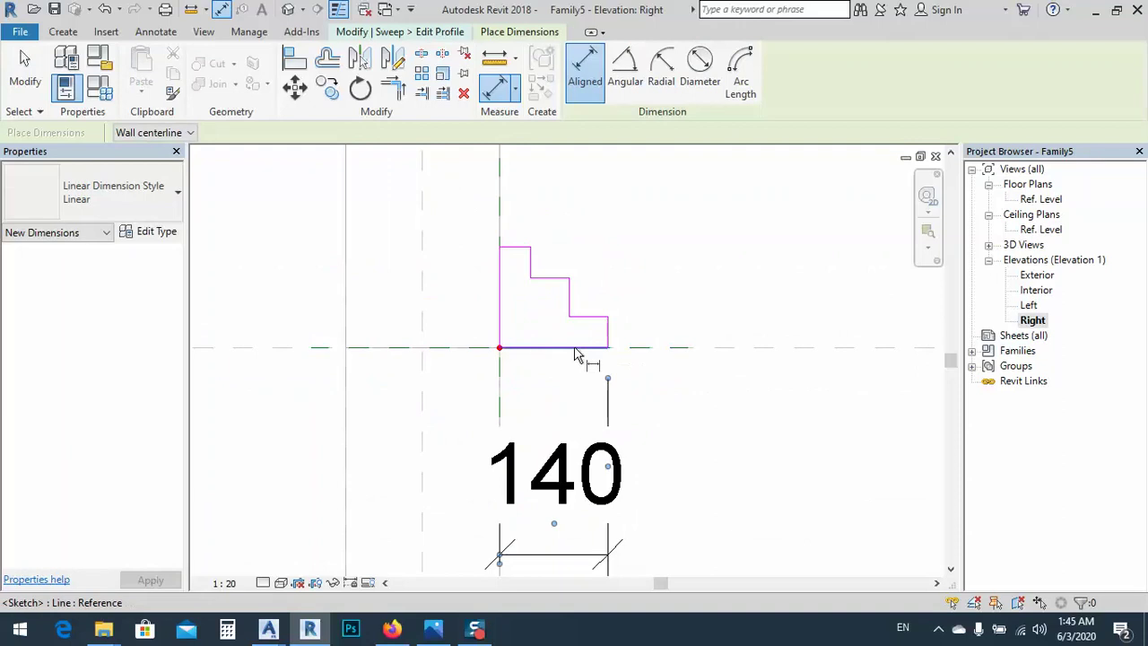
pyautogui.click(547, 339)
pyautogui.click(521, 248)
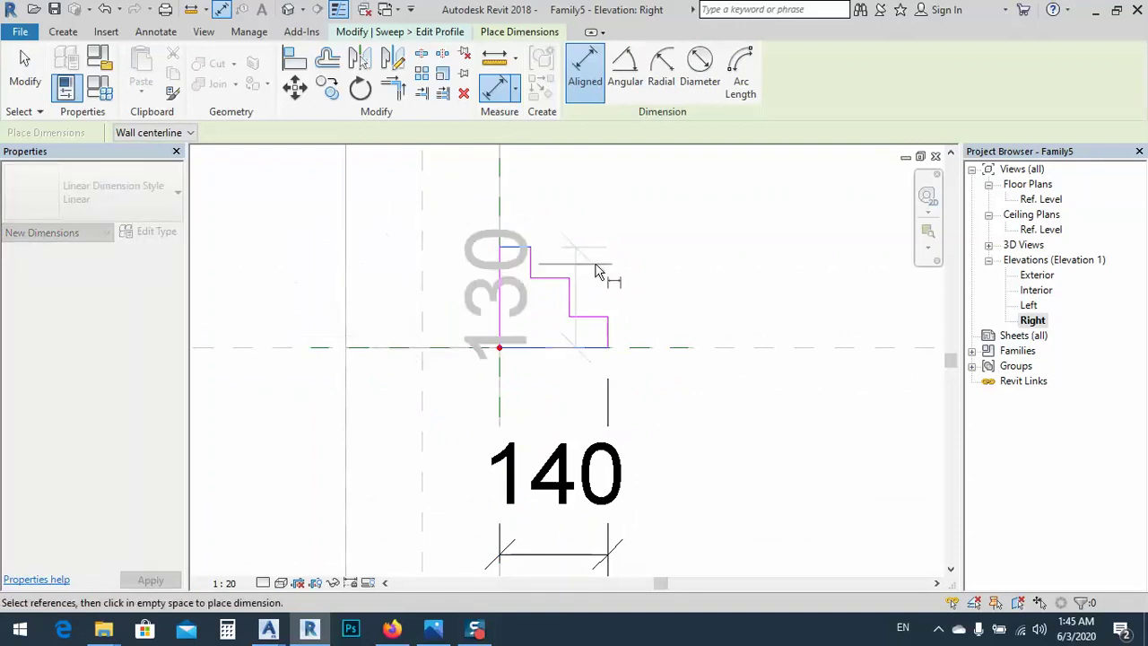
pyautogui.scroll(-1, 598, 266)
pyautogui.click(801, 281)
pyautogui.moveTo(671, 302); pyautogui.dragTo(538, 333, button='middle')
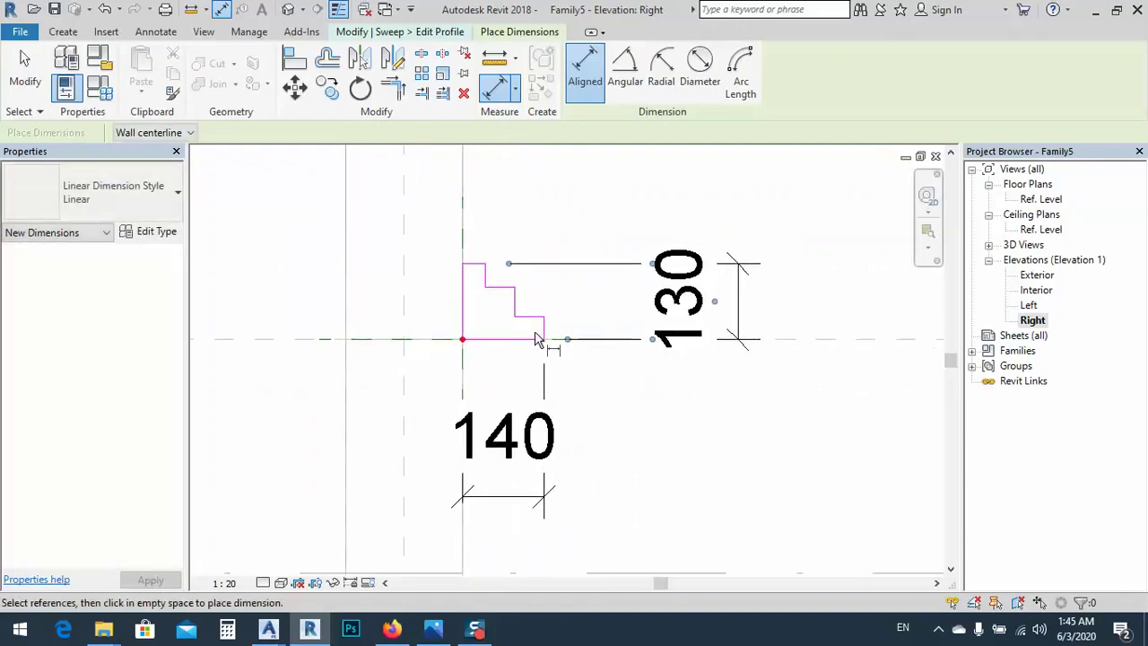
# - Dimension the height of the profile's lowest step, placing the dimension on the wall side
pyautogui.scroll(2, 583, 305)
pyautogui.moveTo(656, 277); pyautogui.dragTo(652, 288, button='middle')
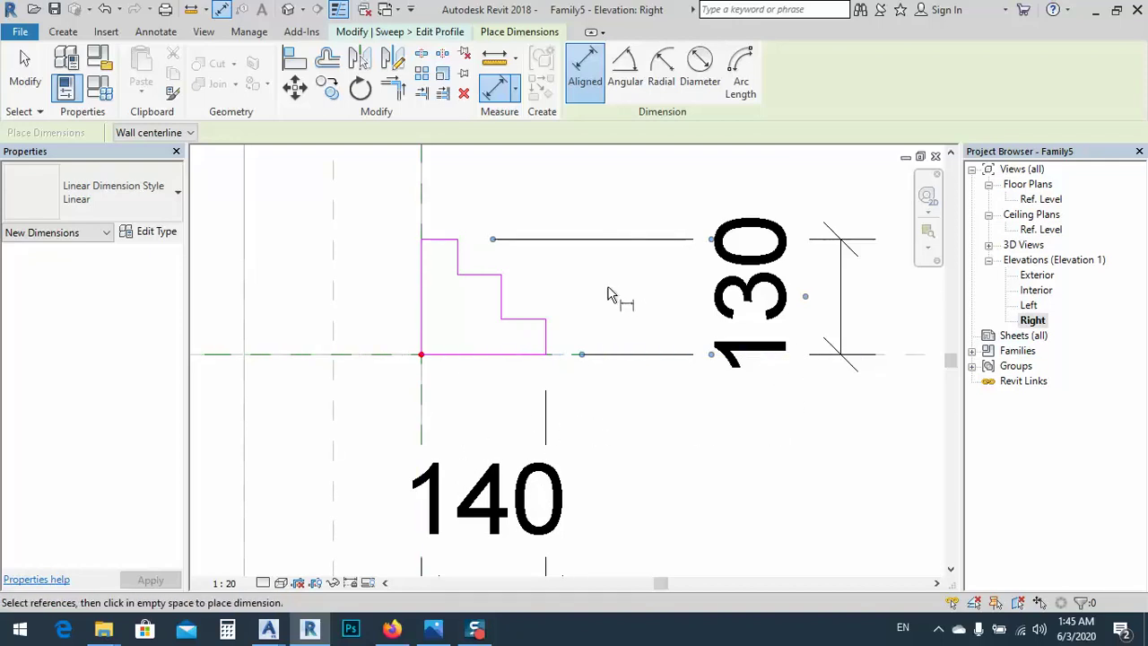
pyautogui.scroll(1, 574, 350)
pyautogui.scroll(1, 556, 377)
pyautogui.click(553, 370)
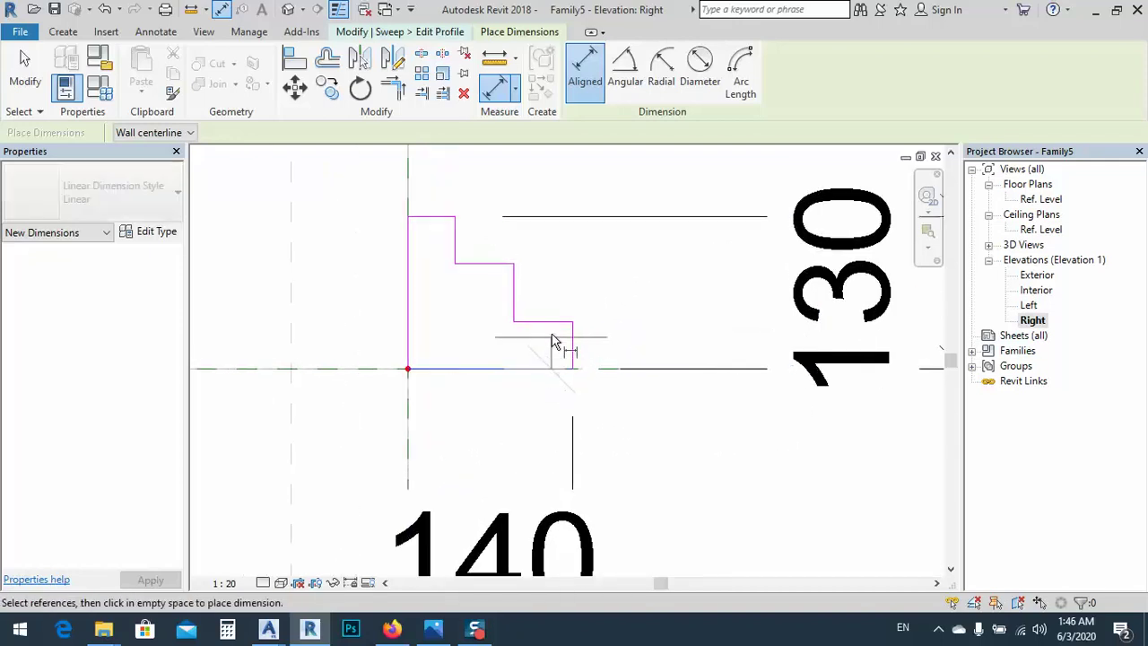
pyautogui.click(553, 322)
pyautogui.scroll(-1, 666, 328)
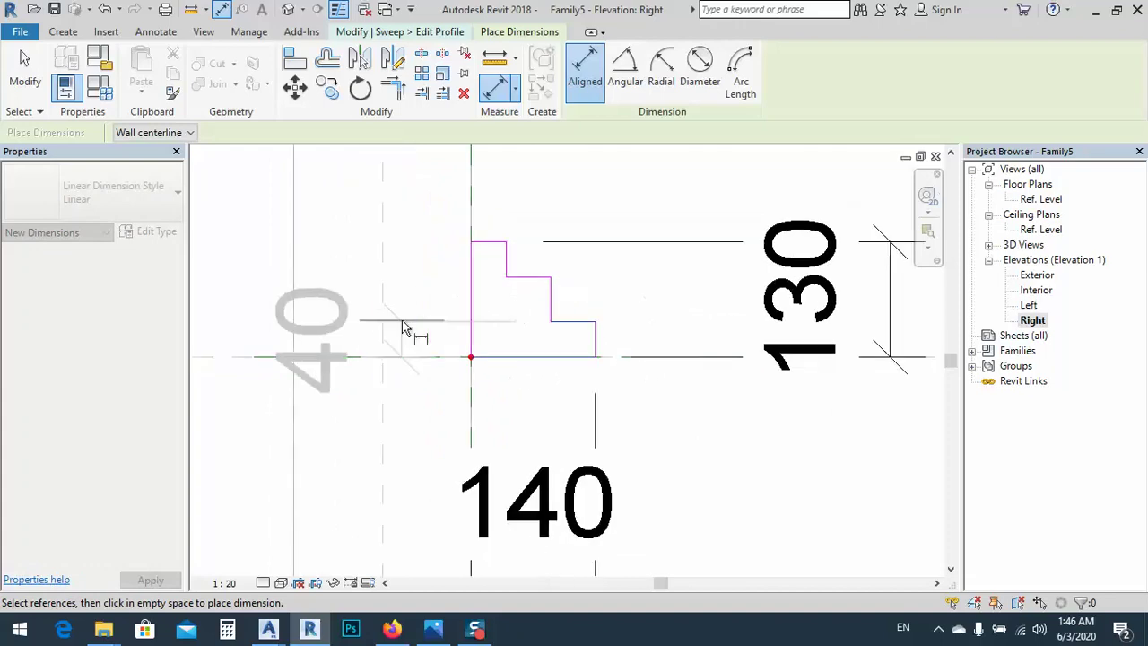
pyautogui.moveTo(404, 328); pyautogui.dragTo(641, 350, button='middle')
pyautogui.click(438, 354)
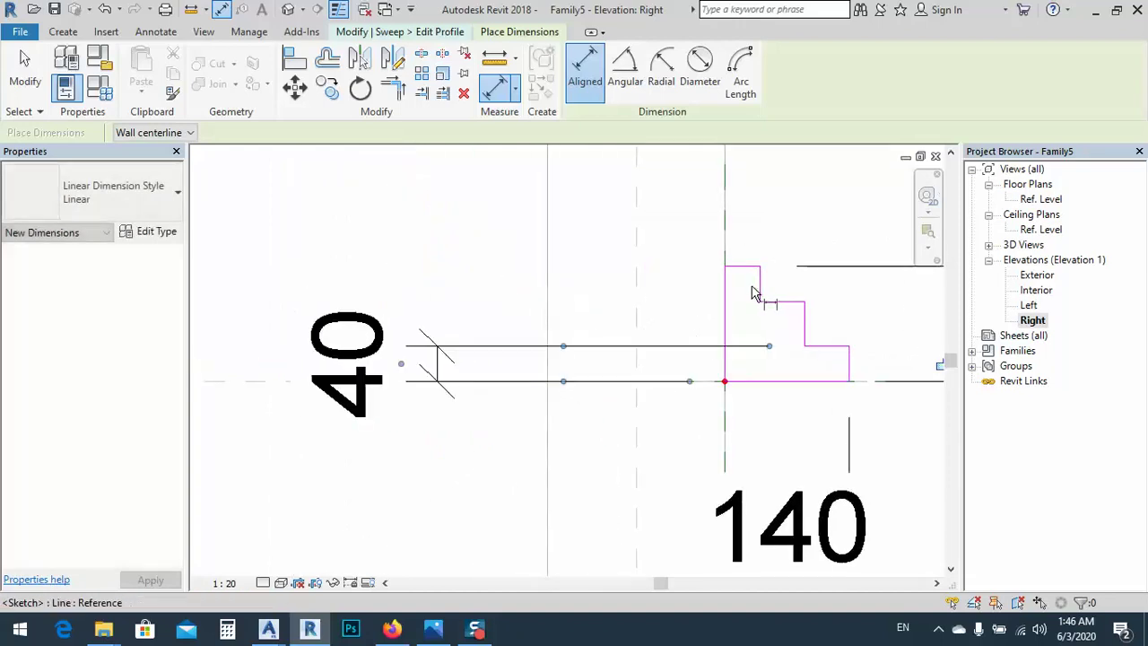
# - Dimension the height of the profile's uppermost step, placing it beyond the lowest step's dimension on the wall side
pyautogui.click(738, 269)
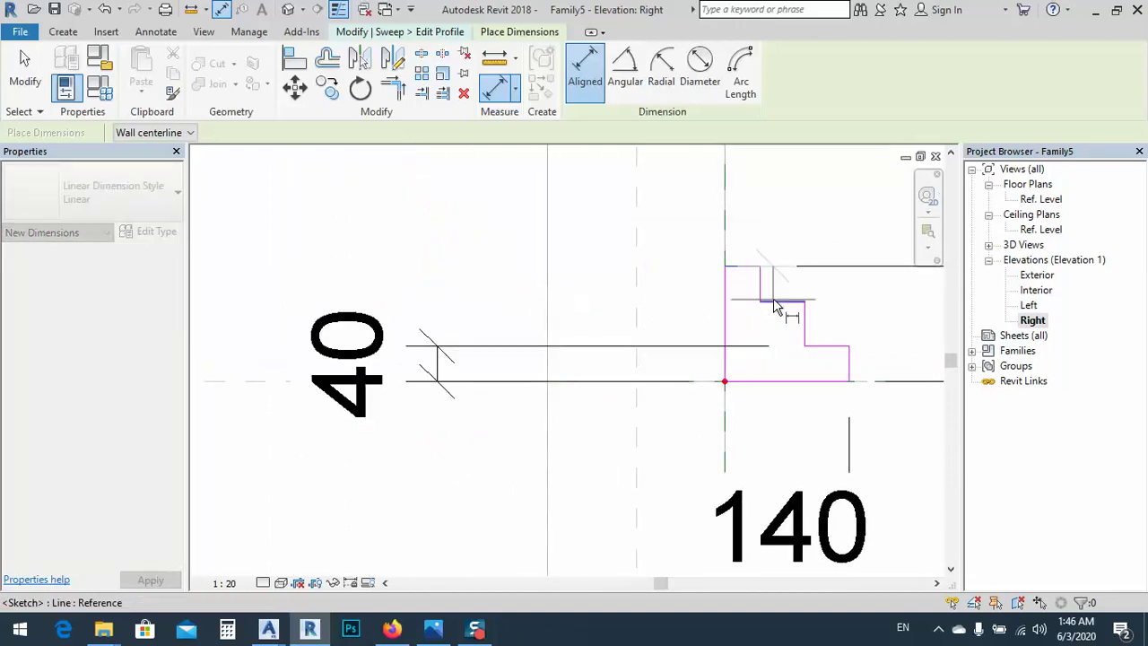
pyautogui.click(769, 302)
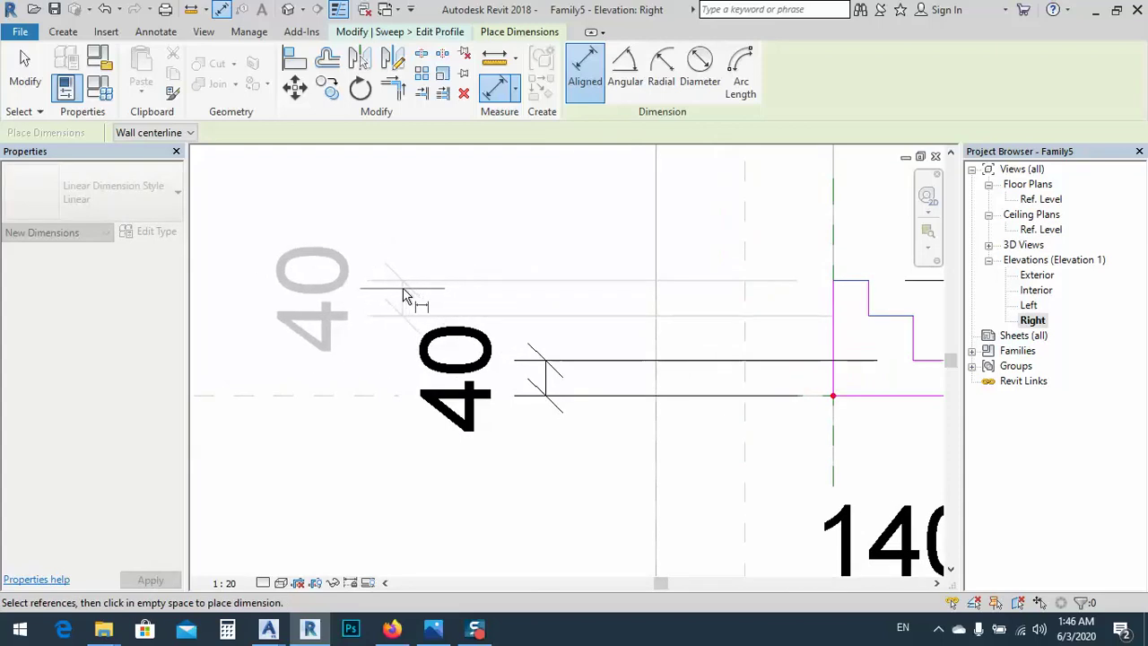
pyautogui.click(285, 296)
pyautogui.moveTo(286, 296); pyautogui.dragTo(293, 300, button='middle')
pyautogui.scroll(-2, 341, 314)
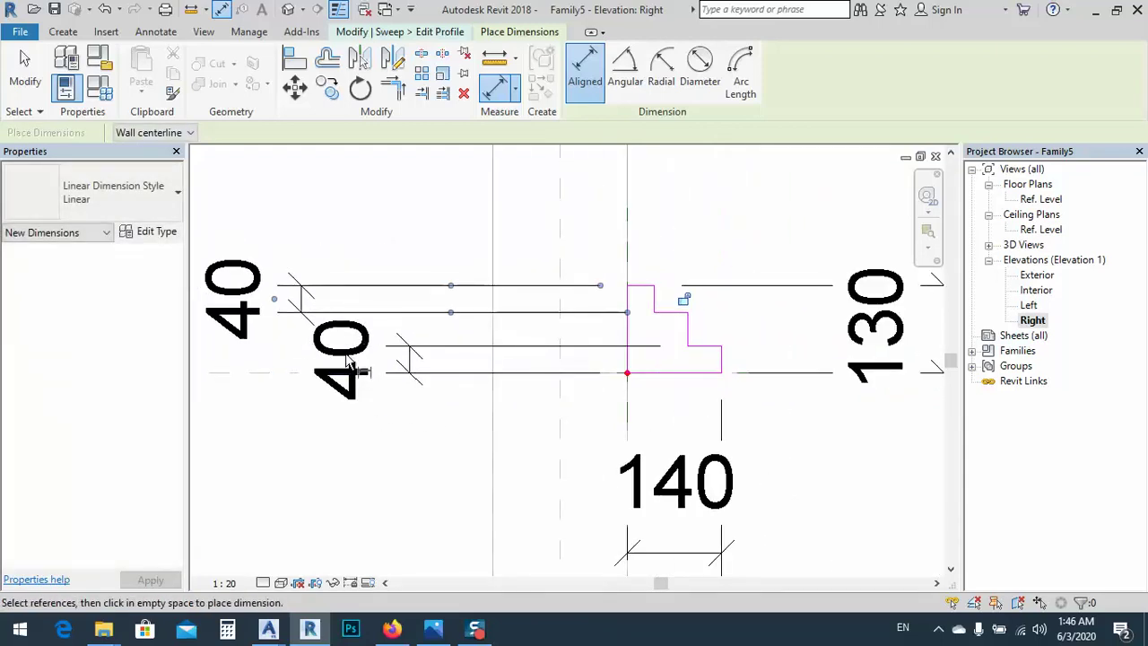
# - Dimension the widths of the outermost step and the uppermost step above the profile, and end dimensioning
pyautogui.scroll(2, 730, 376)
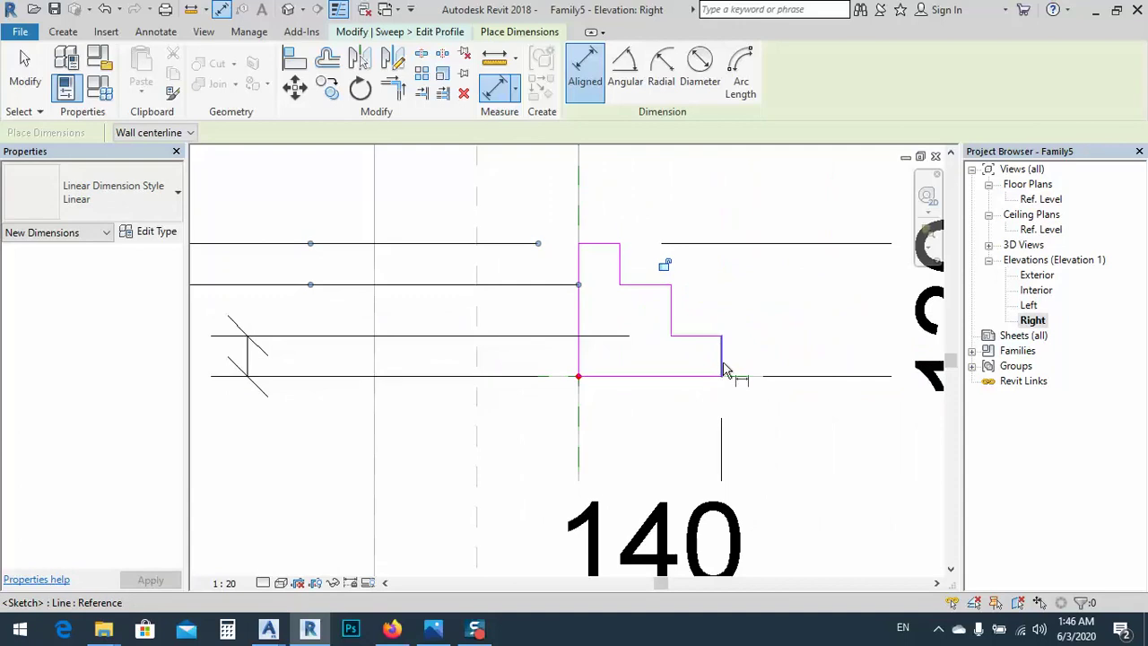
pyautogui.scroll(-3, 675, 325)
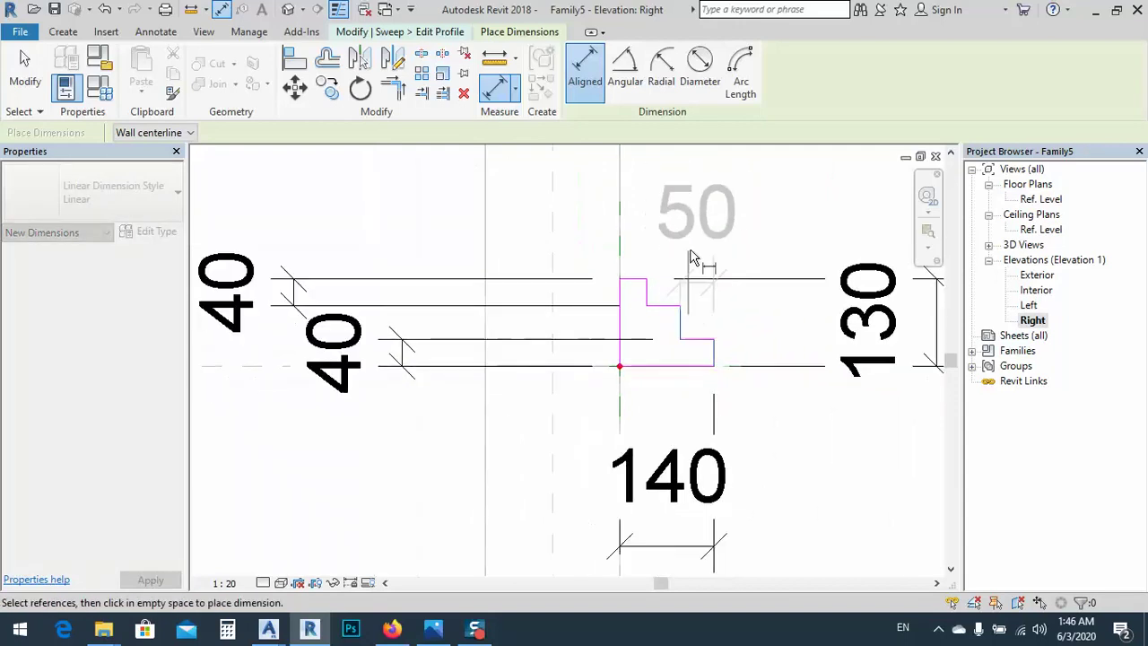
pyautogui.moveTo(682, 248); pyautogui.dragTo(668, 367, button='middle')
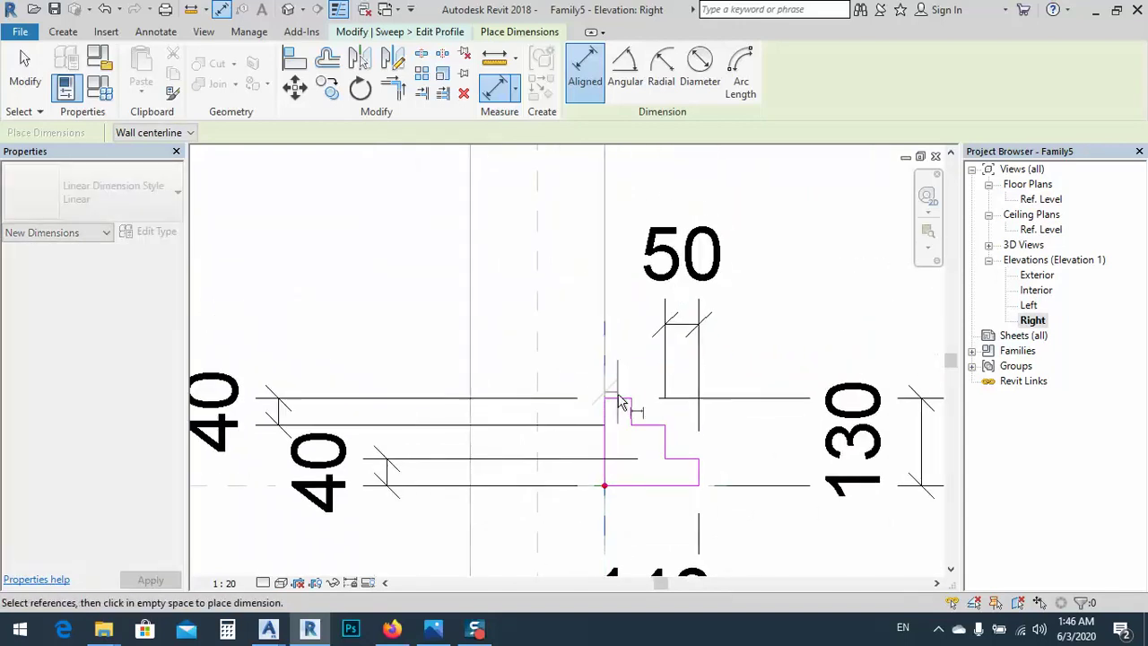
pyautogui.click(622, 260)
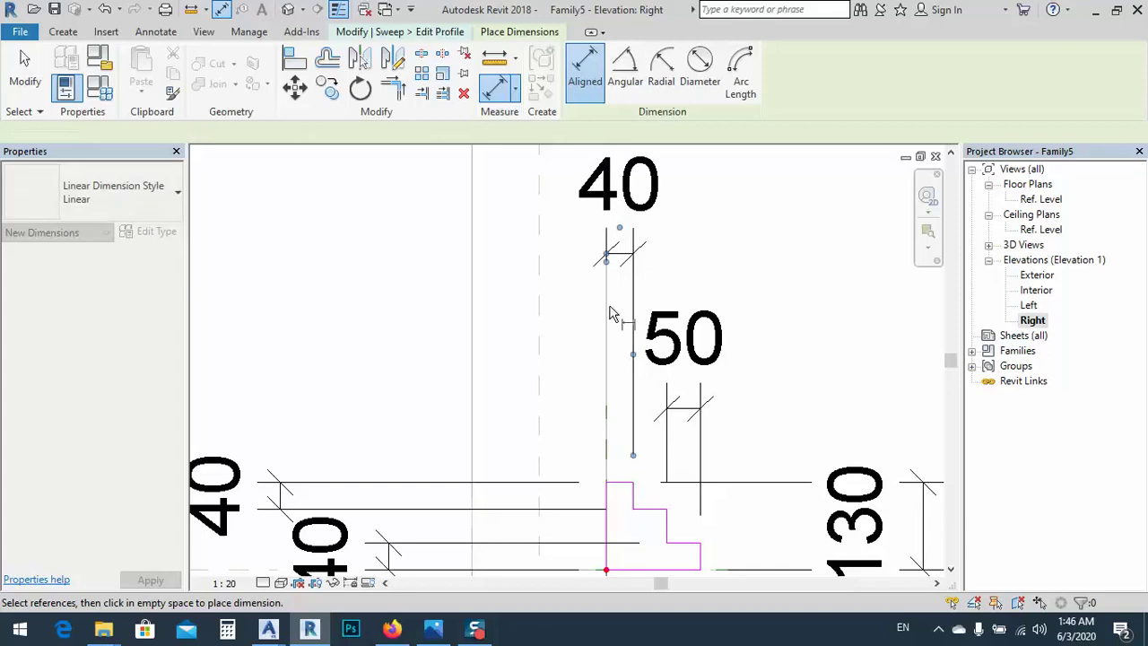
pyautogui.moveTo(613, 313); pyautogui.dragTo(633, 347, button='middle')
pyautogui.rightClick(581, 325)
pyautogui.click(599, 332)
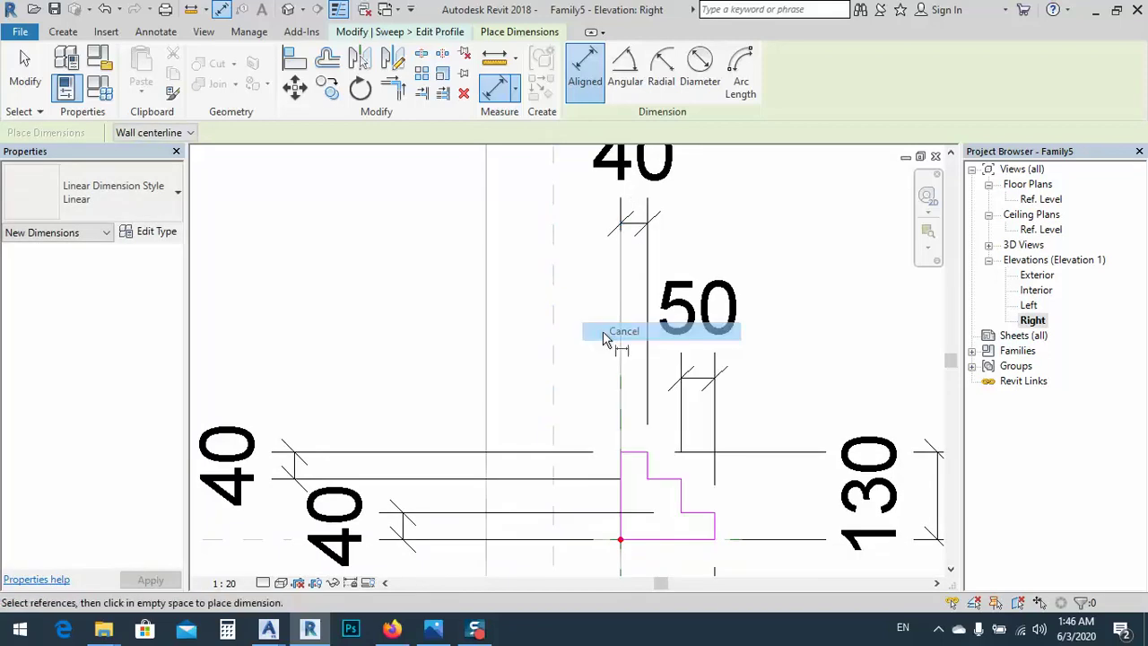
pyautogui.rightClick(585, 324)
pyautogui.click(613, 335)
# - Label the profile's overall width dimension with a new type parameter named Co_width
pyautogui.scroll(-1, 565, 328)
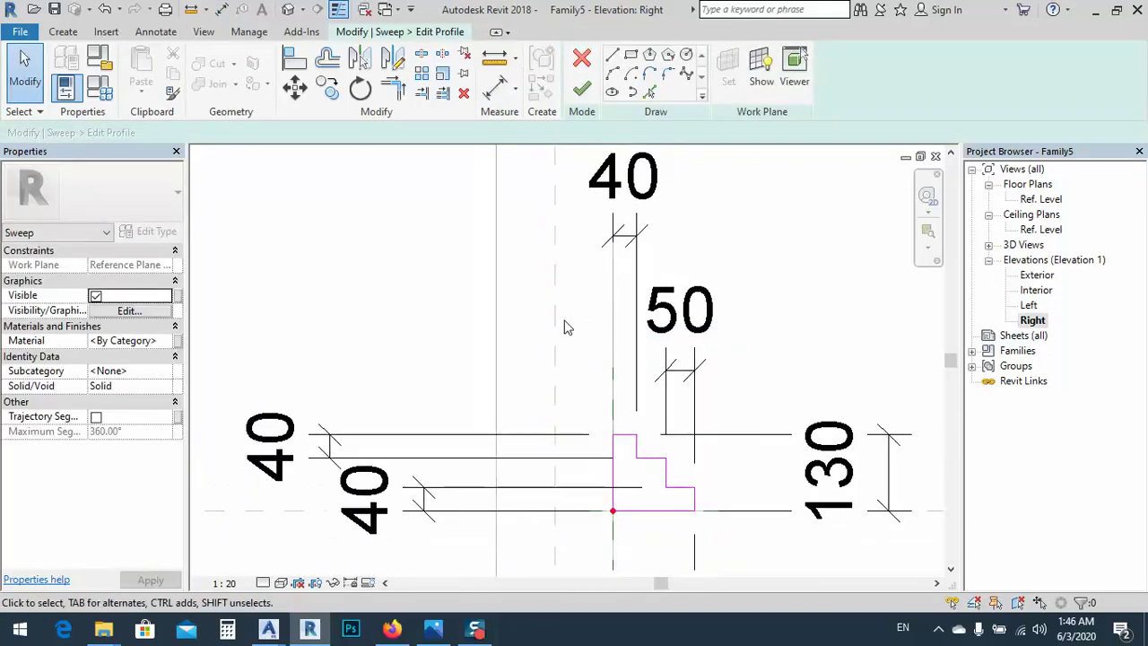
pyautogui.scroll(-1, 562, 319)
pyautogui.moveTo(663, 561); pyautogui.dragTo(576, 408, button='middle')
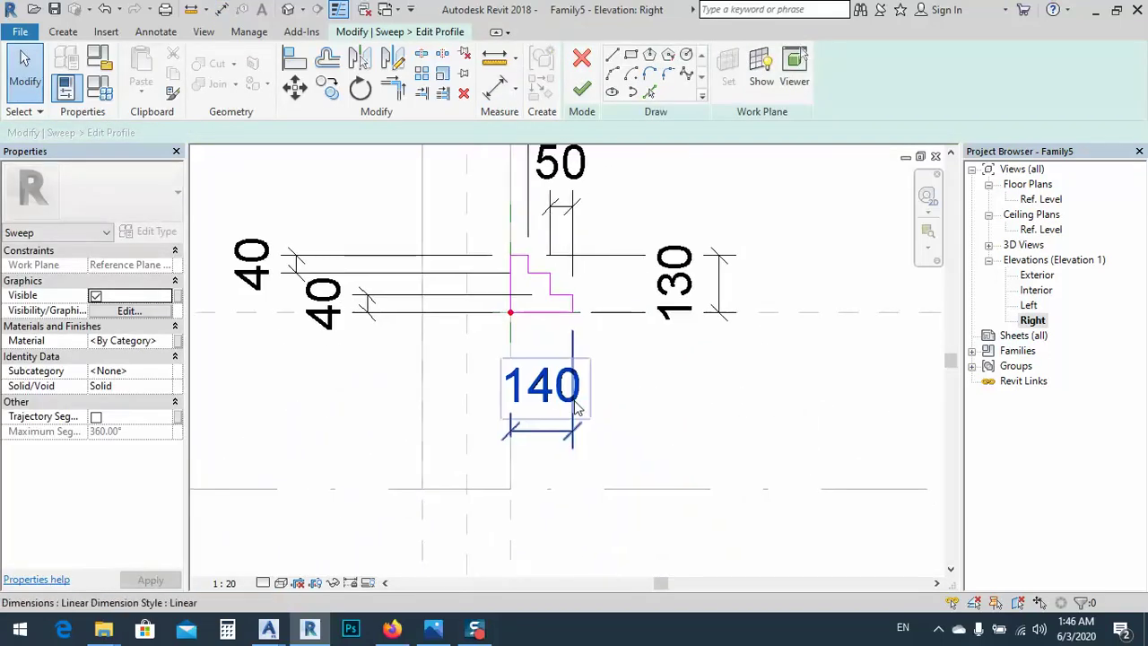
pyautogui.click(565, 439)
pyautogui.click(746, 72)
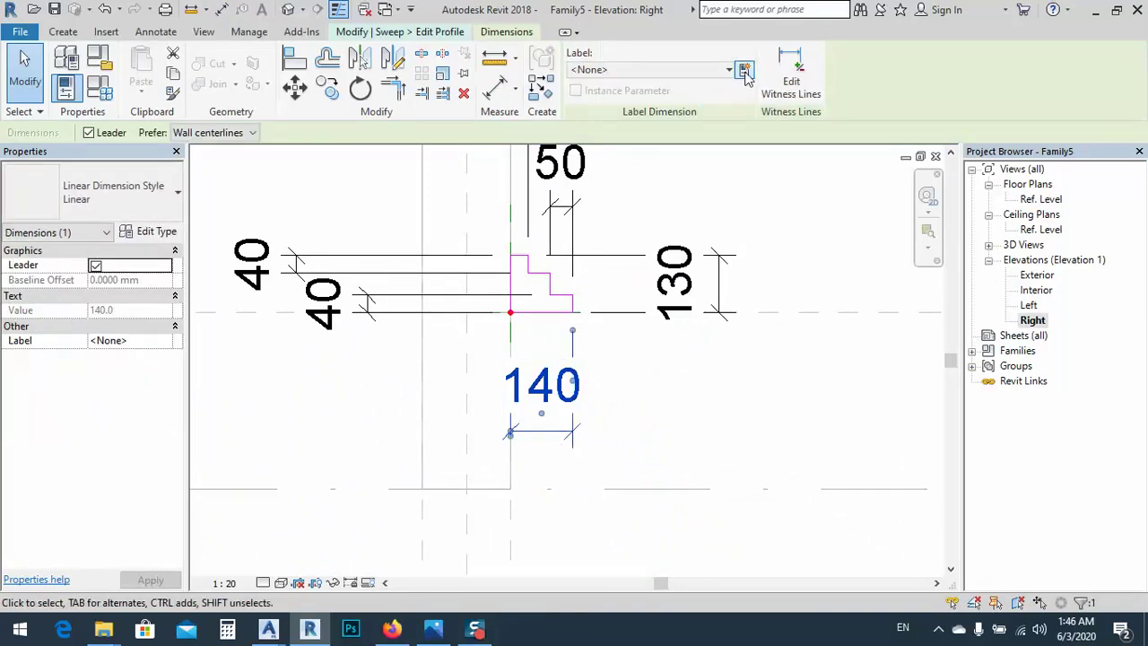
pyautogui.moveTo(307, 104); pyautogui.dragTo(899, 152)
pyautogui.write('Co')
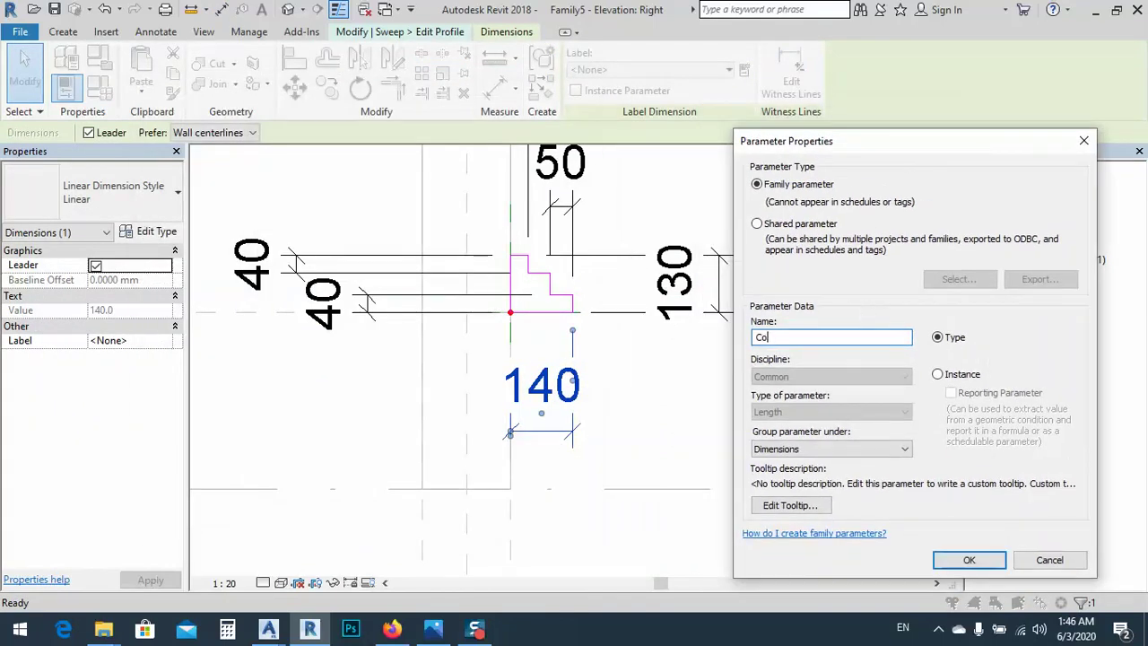
pyautogui.write('_width')
pyautogui.click(966, 559)
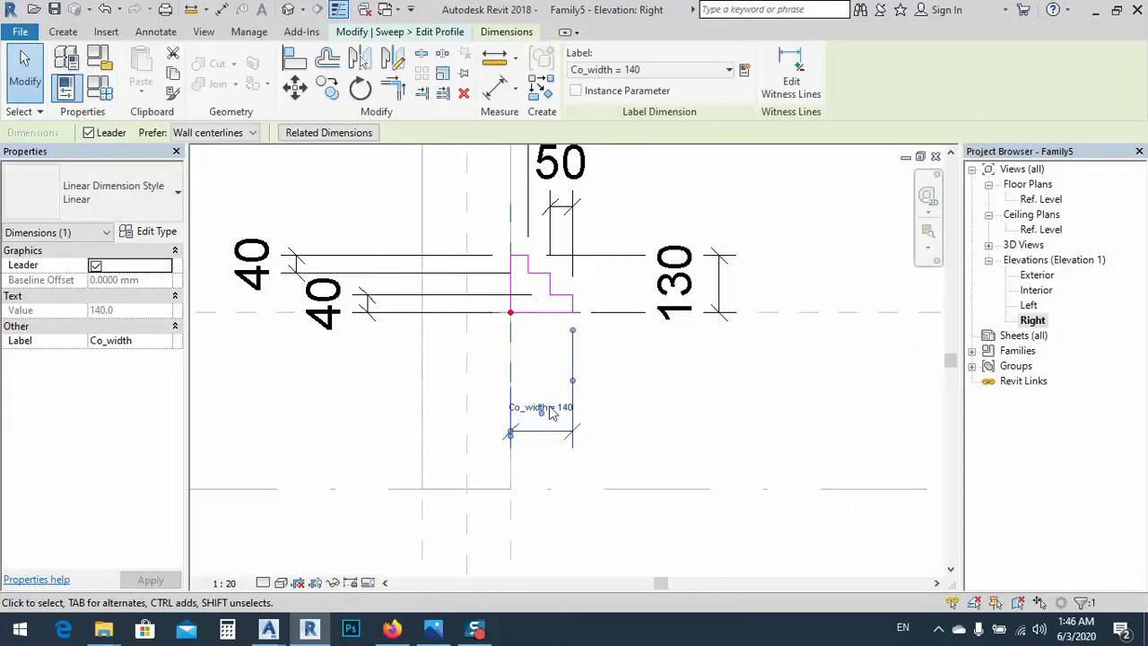
# - Label the profile's overall height dimension with a new type parameter named co_height, and deselect it
pyautogui.click(674, 278)
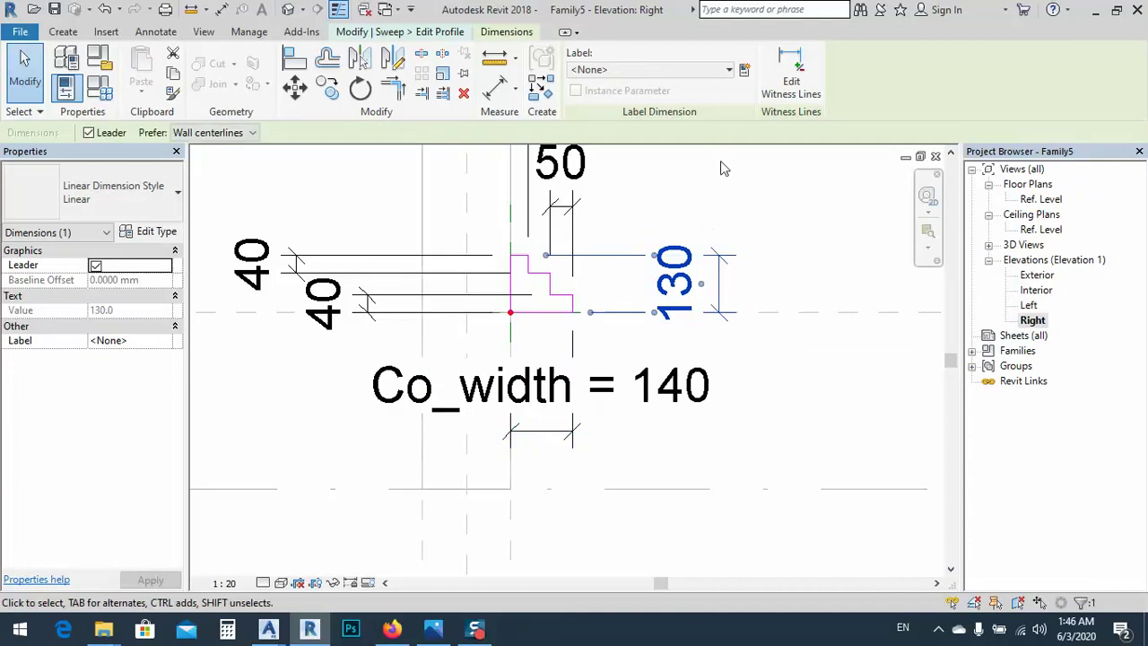
pyautogui.click(743, 69)
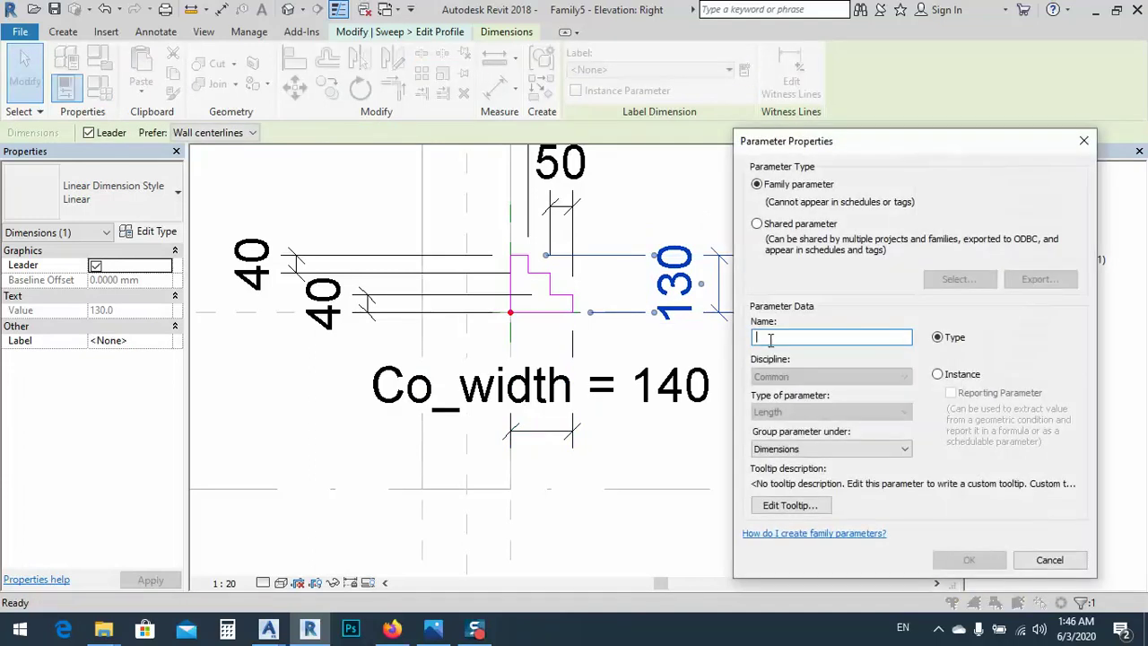
pyautogui.write('co_height')
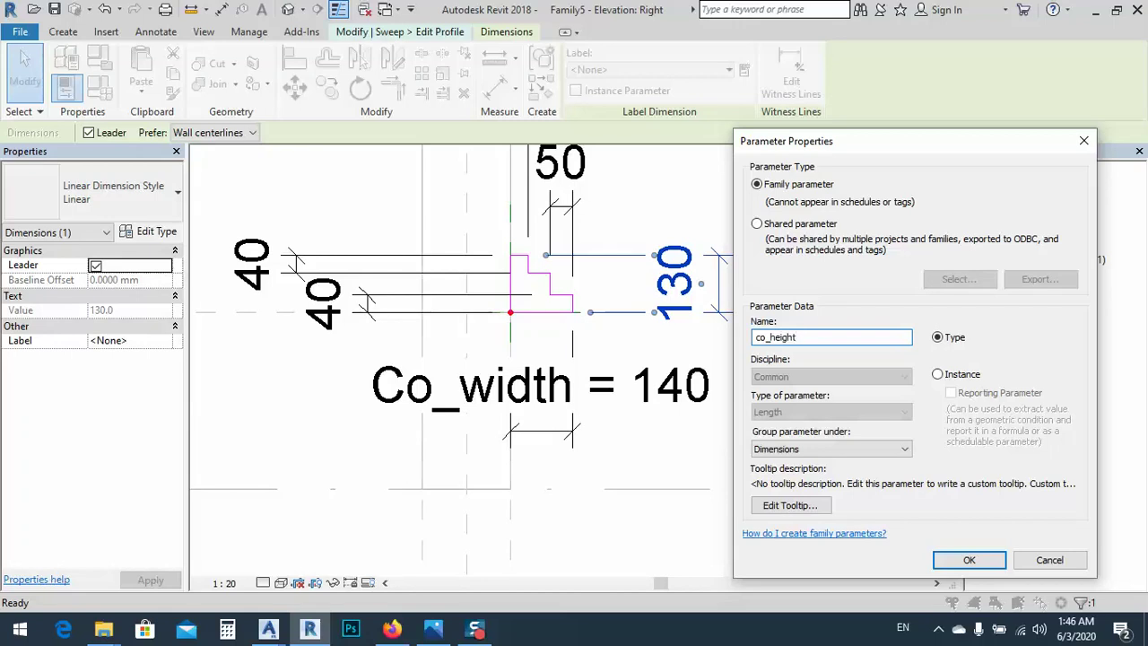
pyautogui.click(970, 564)
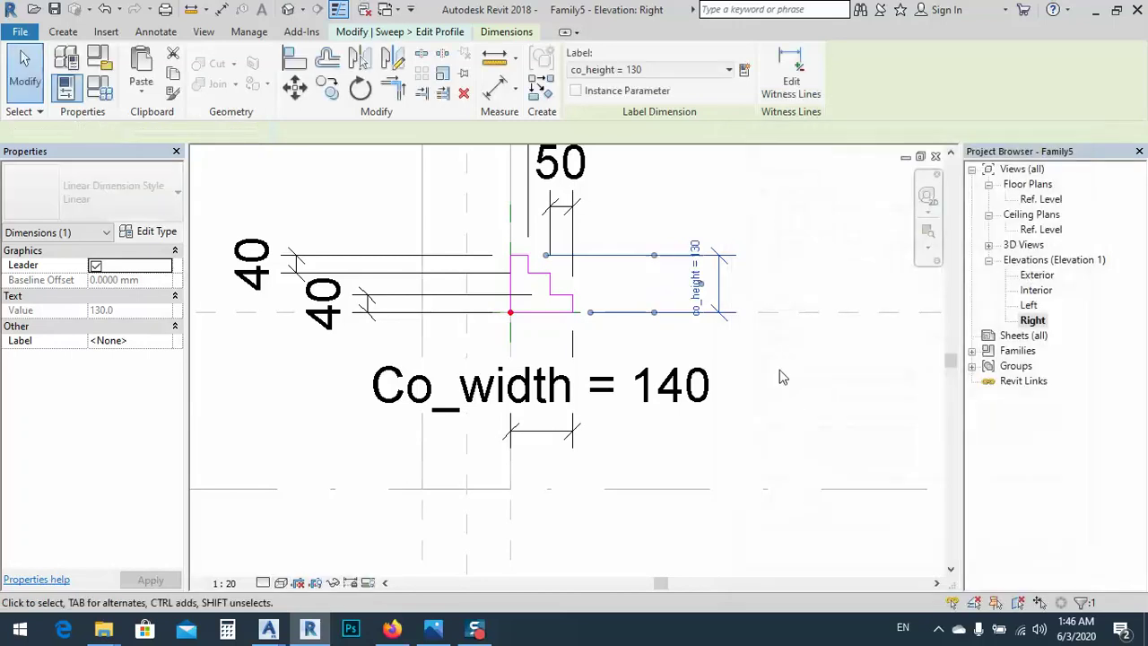
pyautogui.click(777, 409)
pyautogui.moveTo(708, 384); pyautogui.dragTo(729, 416, button='middle')
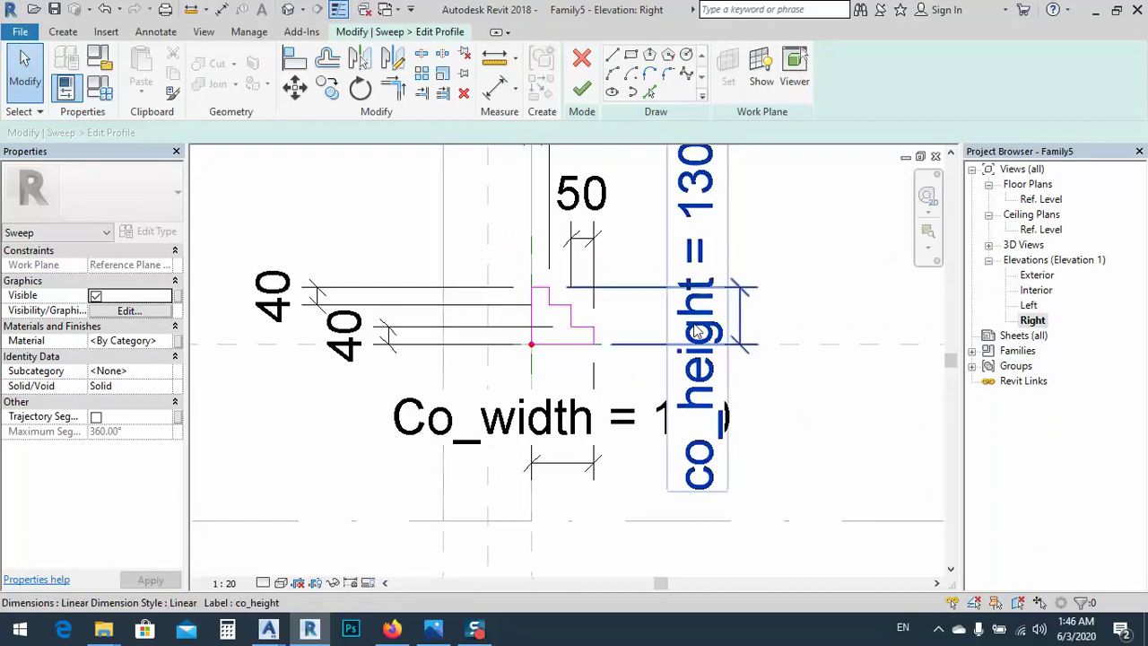
# - Label the height dimensions of the profile's lowest and uppermost steps with a new type parameter named SEC_height
pyautogui.moveTo(482, 381); pyautogui.dragTo(501, 389, button='middle')
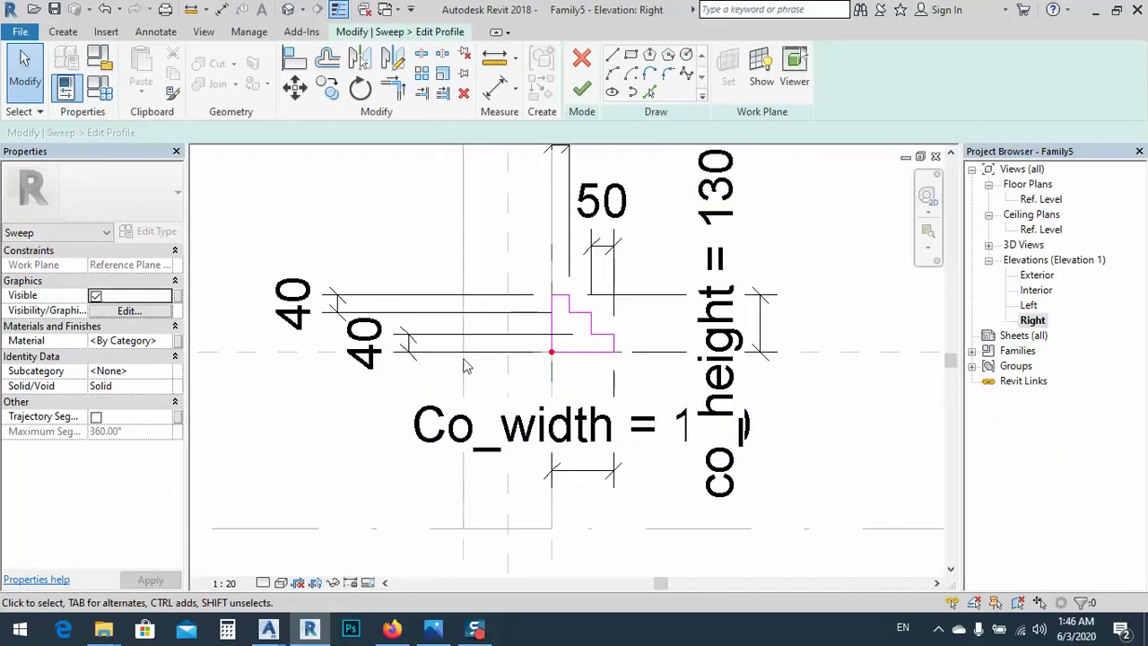
pyautogui.click(388, 352)
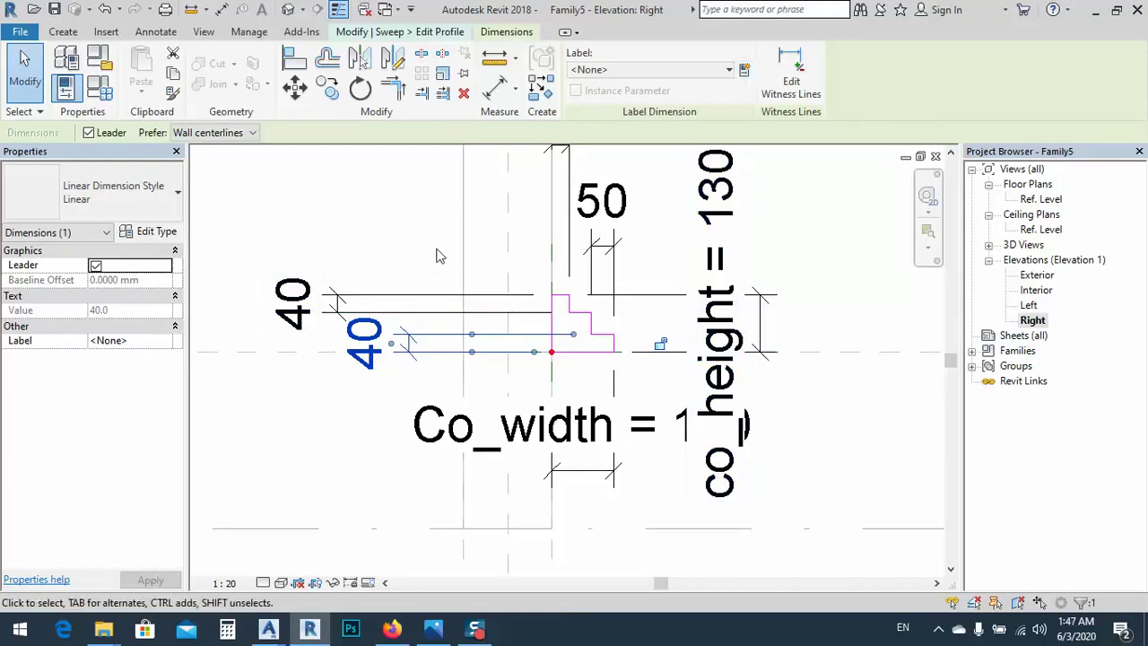
pyautogui.keyDown('ctrl'); pyautogui.click(299, 312); pyautogui.keyUp('ctrl')
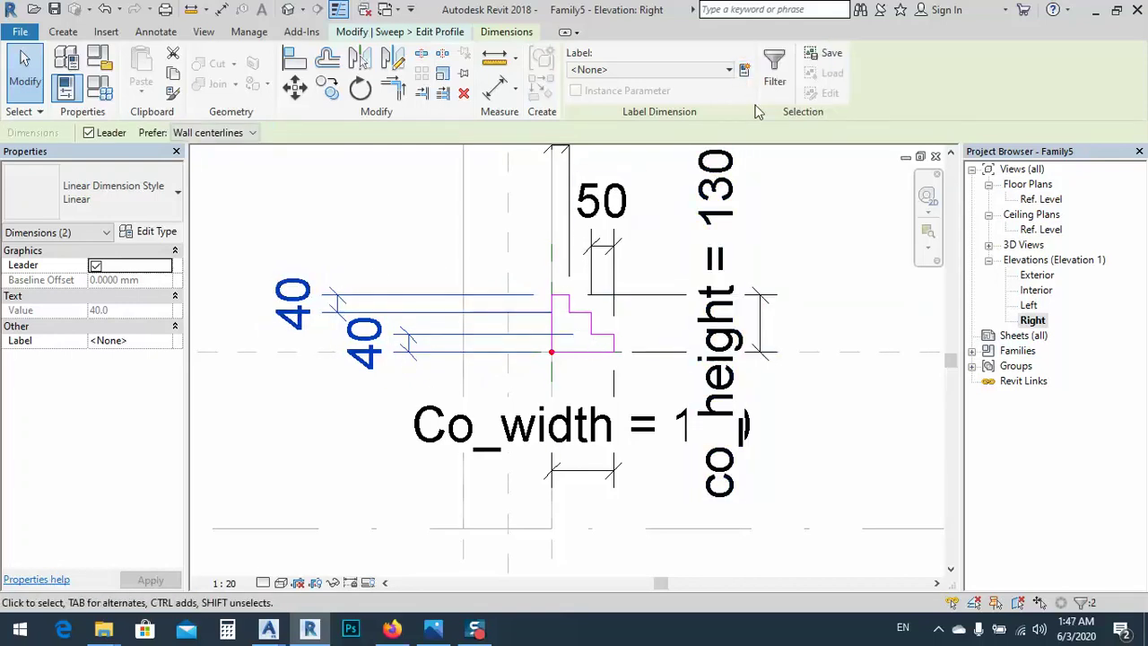
pyautogui.click(745, 72)
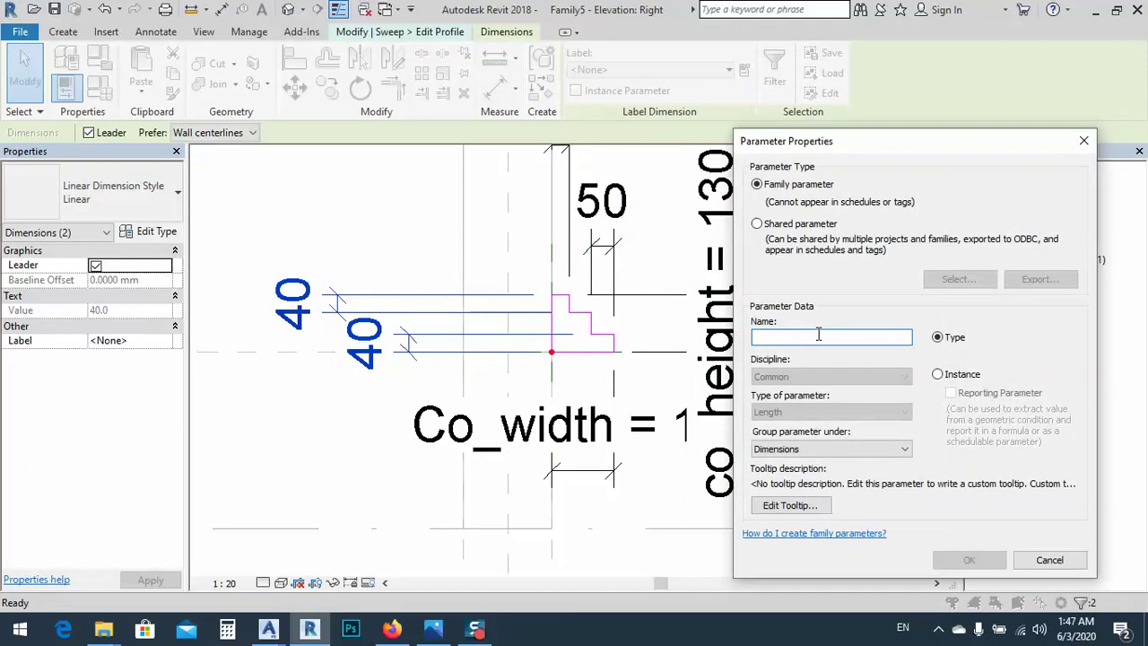
pyautogui.write('SEC_height')
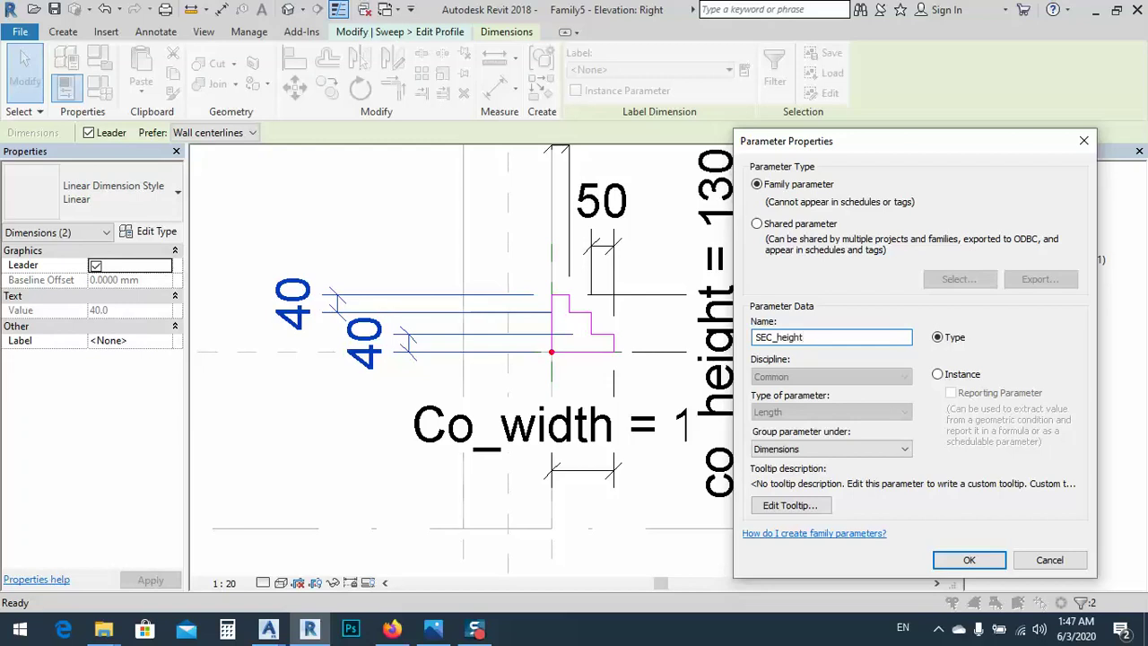
pyautogui.click(949, 558)
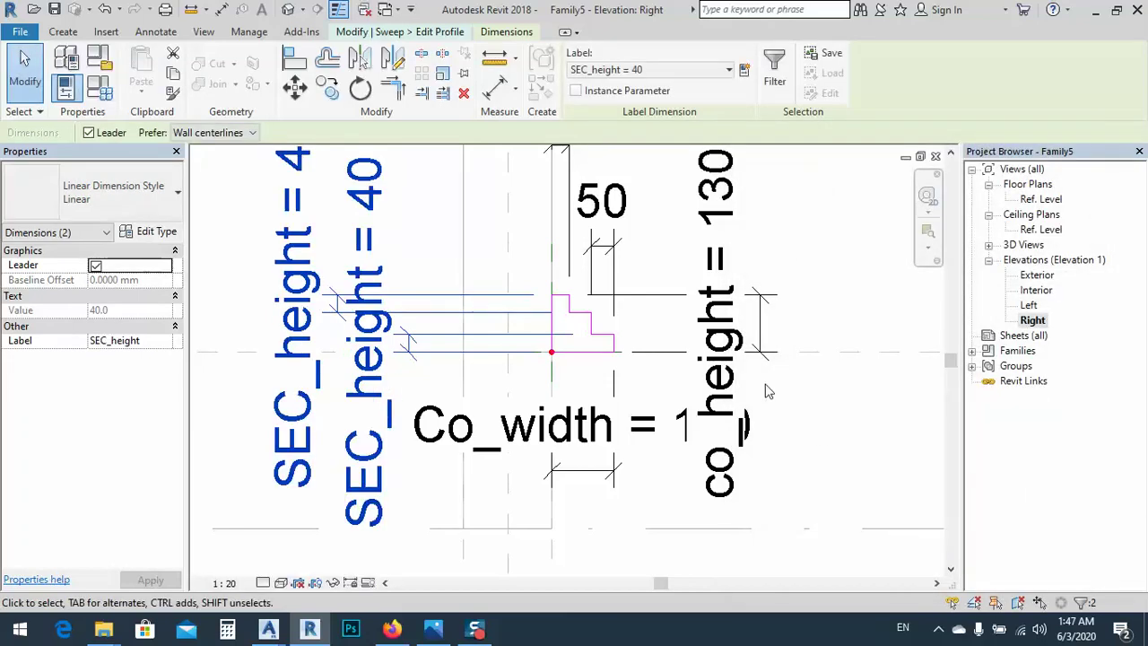
# - Label the width dimensions of the outermost and uppermost steps with a new type parameter named SEC_width
pyautogui.moveTo(630, 316); pyautogui.dragTo(652, 365, button='middle')
pyautogui.click(623, 251)
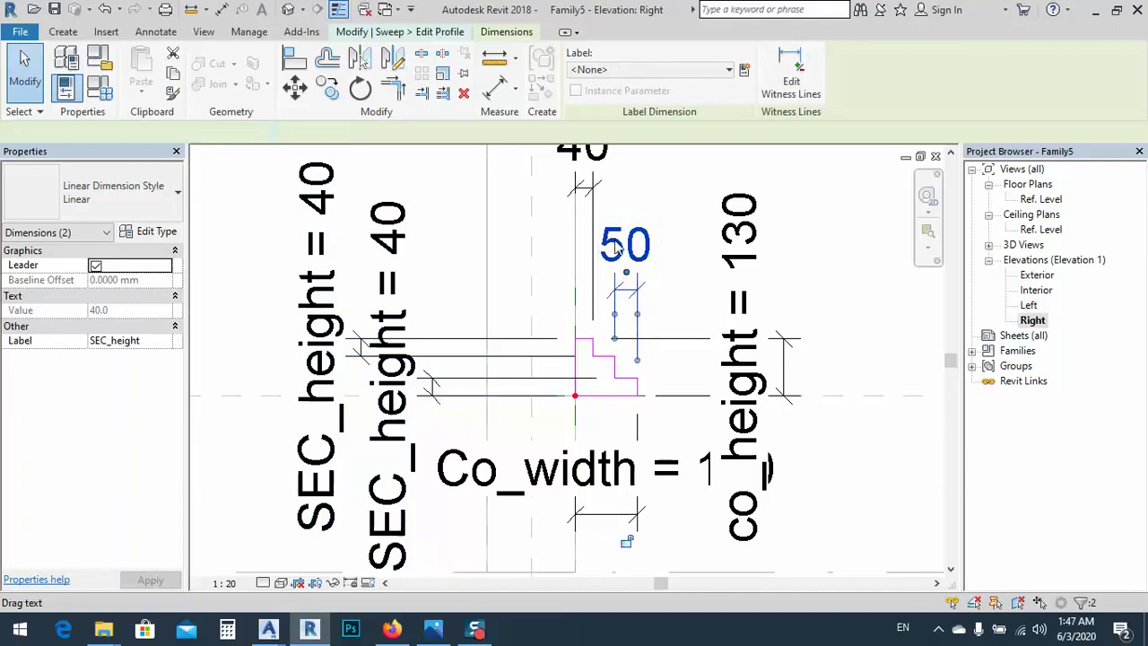
pyautogui.moveTo(623, 253); pyautogui.dragTo(637, 330, button='middle')
pyautogui.keyDown('ctrl'); pyautogui.click(594, 224); pyautogui.keyUp('ctrl')
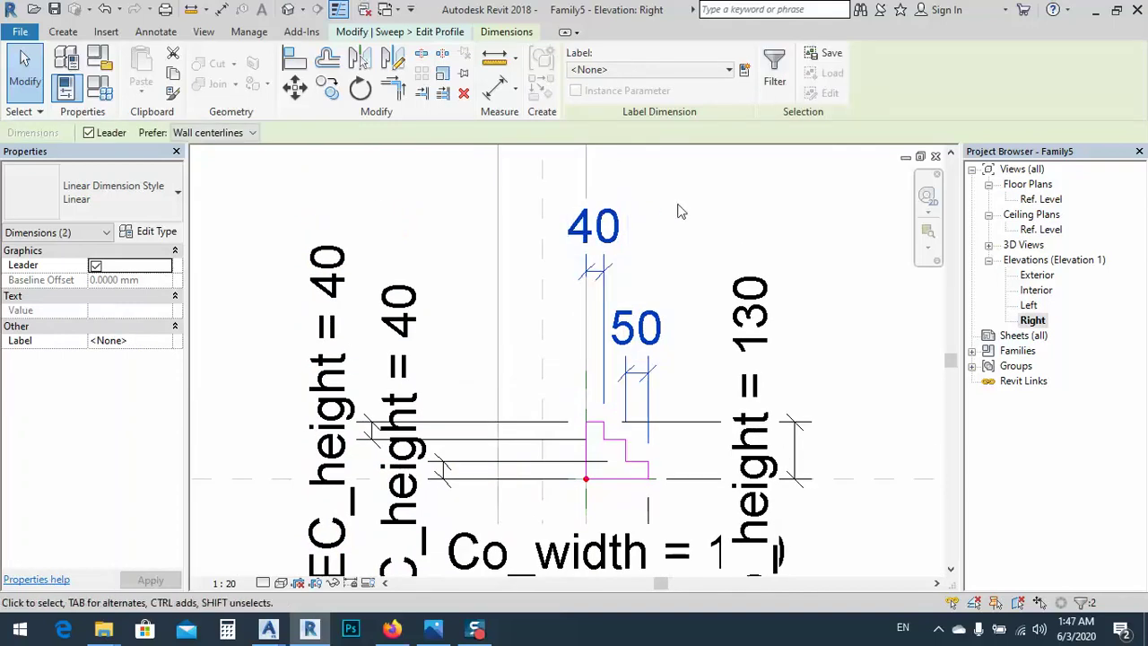
pyautogui.click(744, 70)
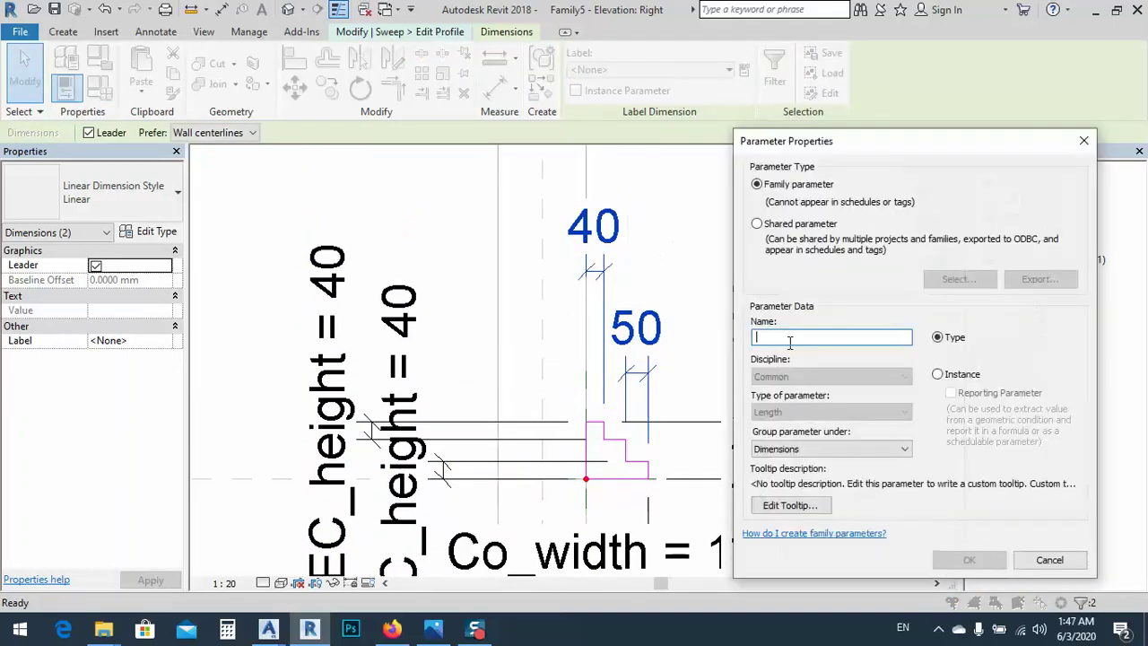
pyautogui.write('SEC_width')
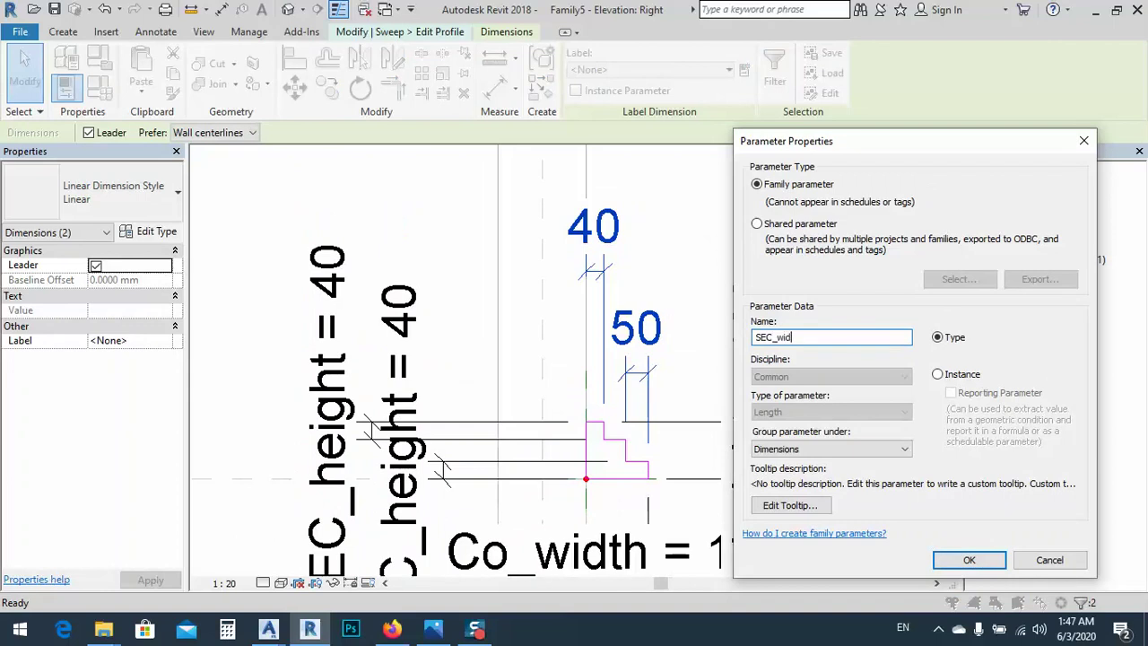
pyautogui.click(994, 561)
# - Finish editing the profile sketch and return to the sweep
pyautogui.scroll(1, 694, 368)
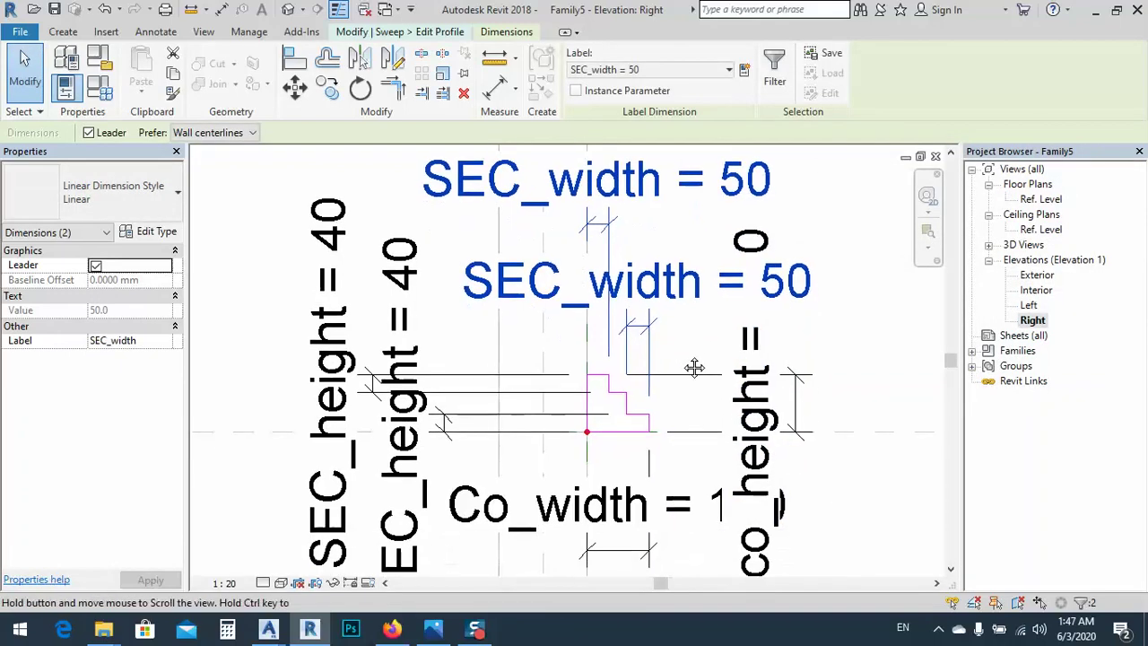
pyautogui.moveTo(659, 378); pyautogui.dragTo(672, 350, button='middle')
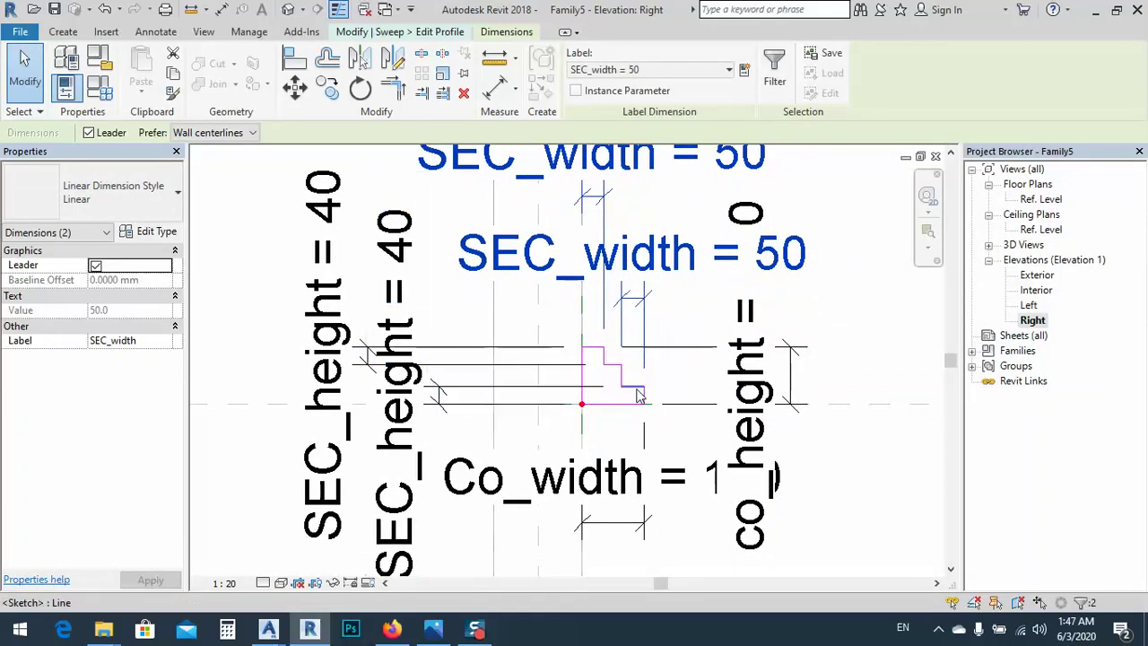
pyautogui.scroll(1, 639, 395)
pyautogui.scroll(-3, 599, 389)
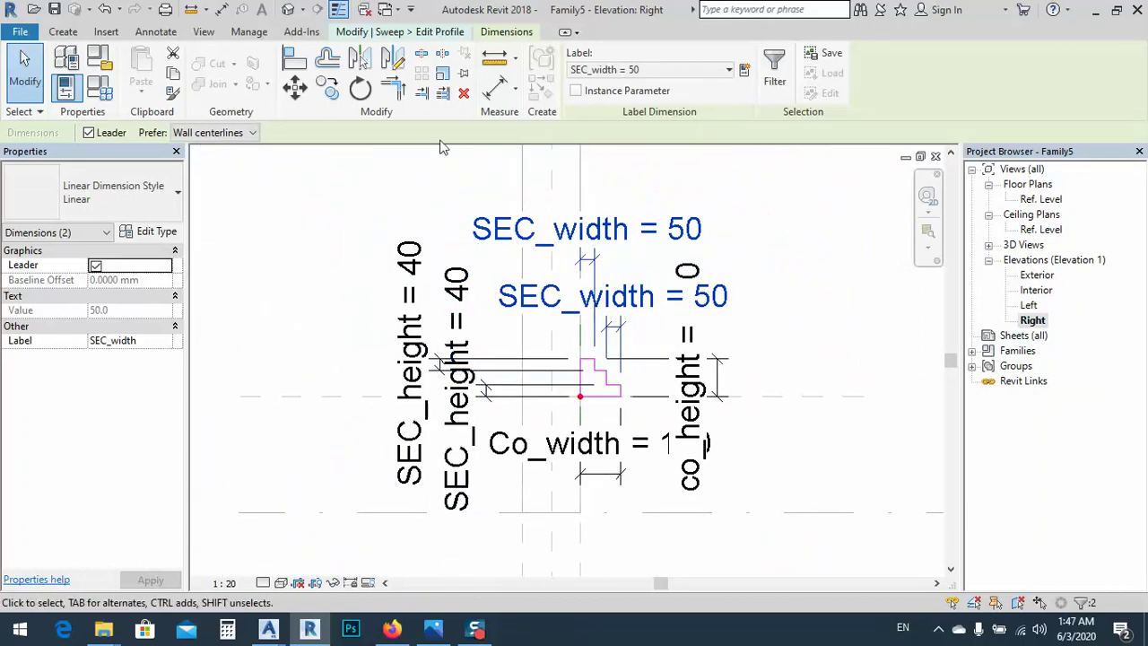
pyautogui.click(408, 31)
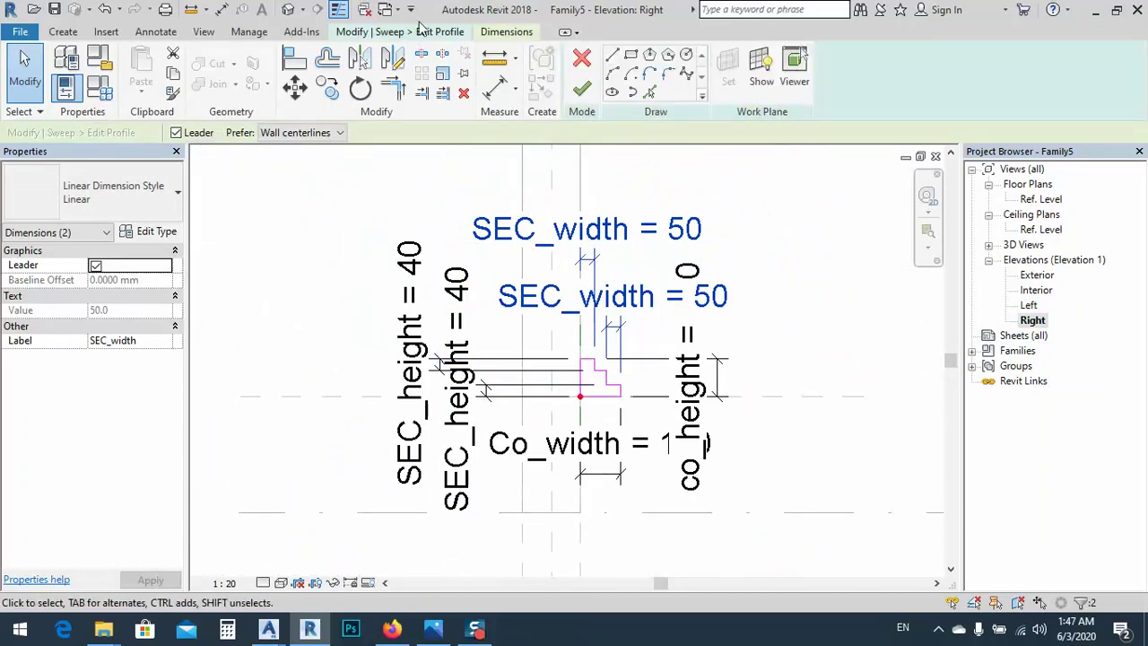
pyautogui.click(581, 92)
pyautogui.scroll(2, 608, 388)
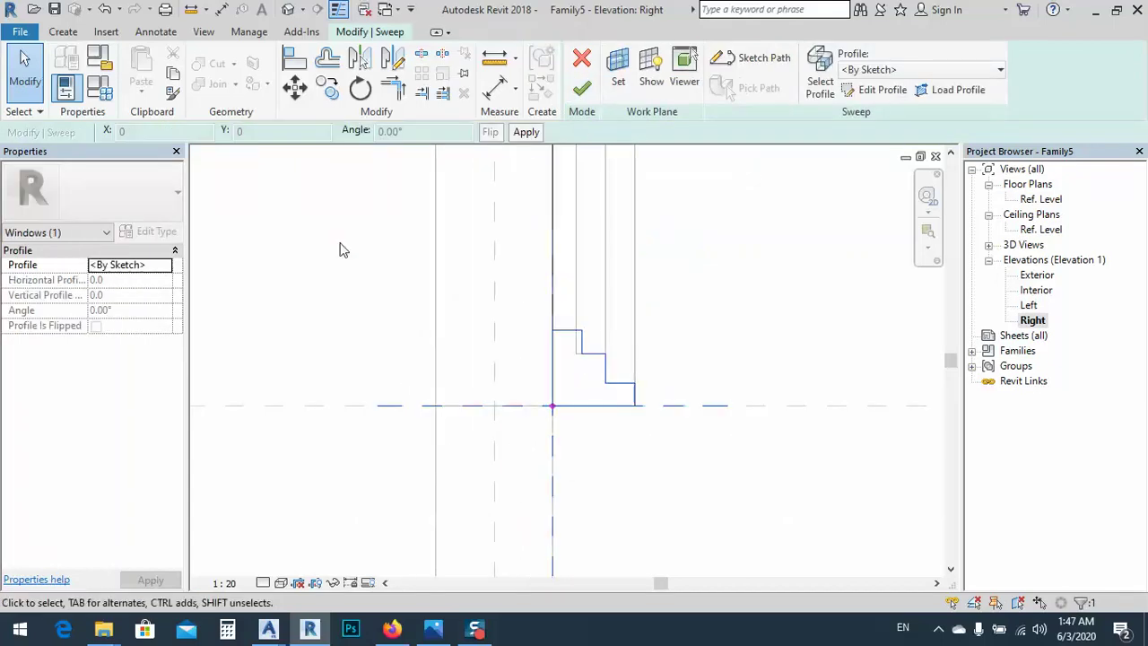
# - Open the family types and reorder the Dimensions parameters so that Co_width sits directly above co_height
pyautogui.click(99, 87)
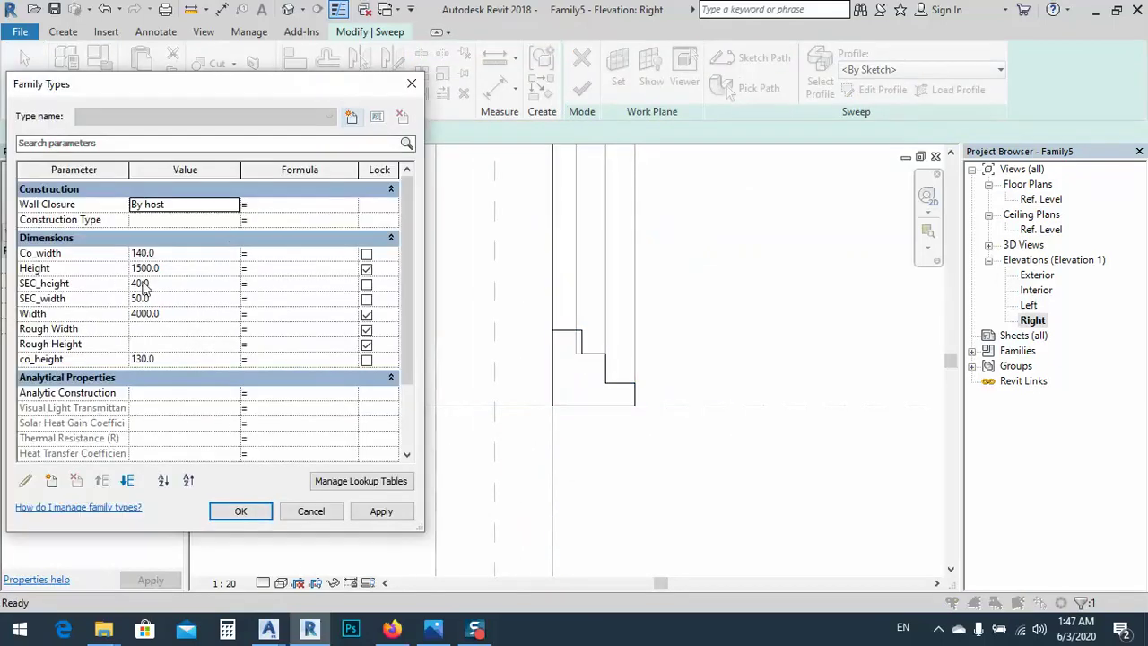
pyautogui.click(165, 254)
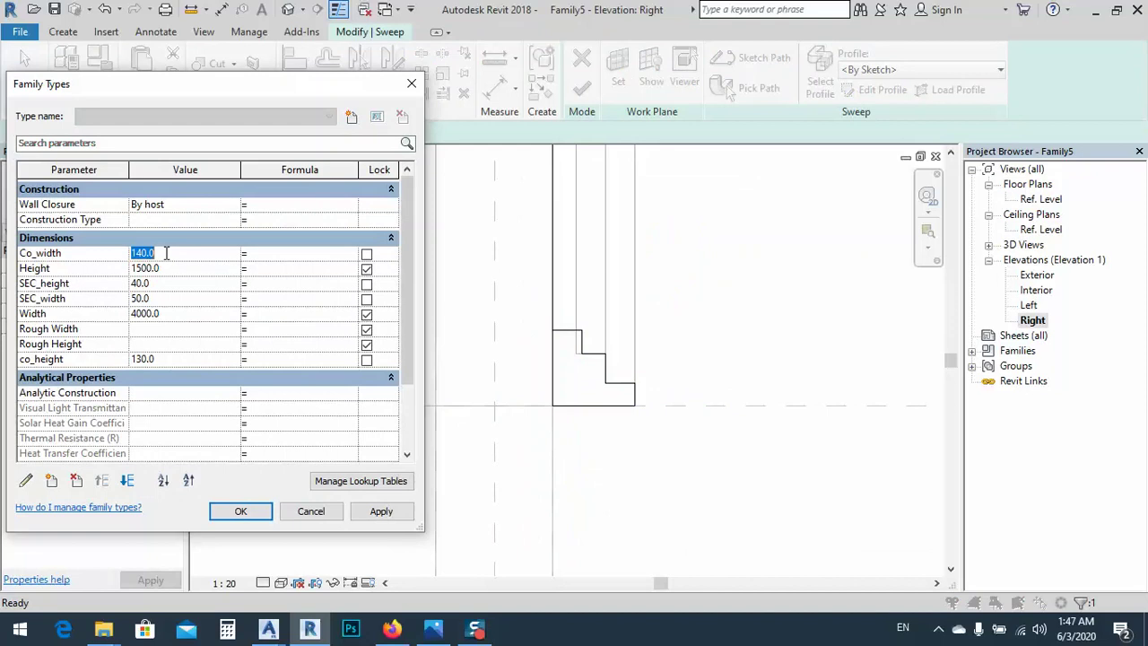
pyautogui.click(173, 269)
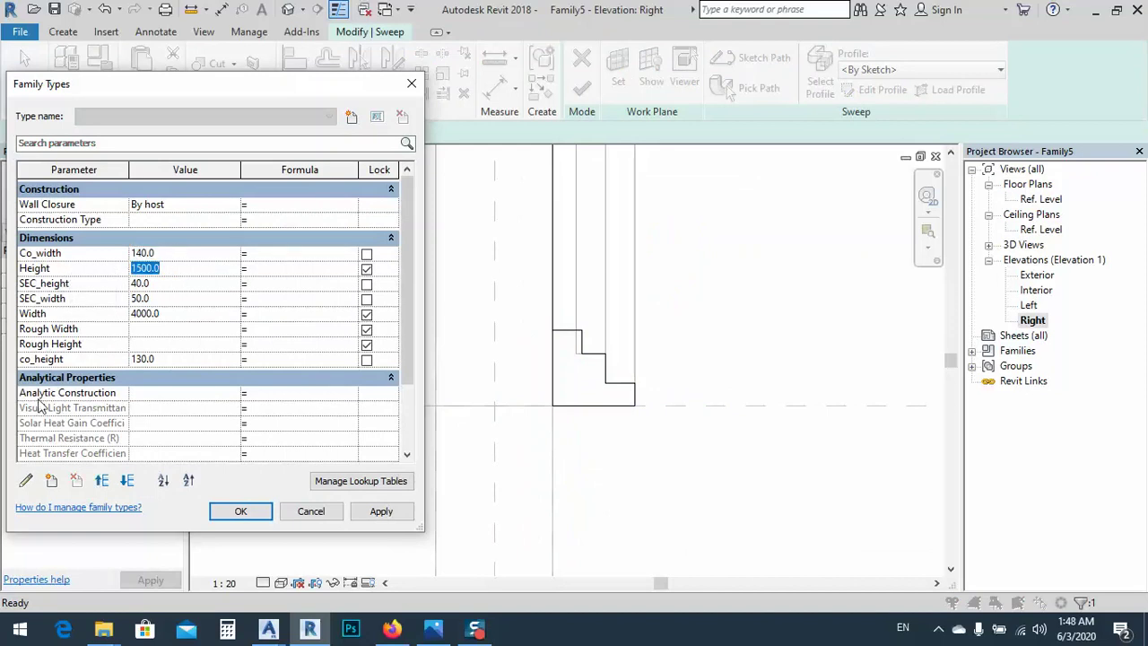
pyautogui.click(72, 238)
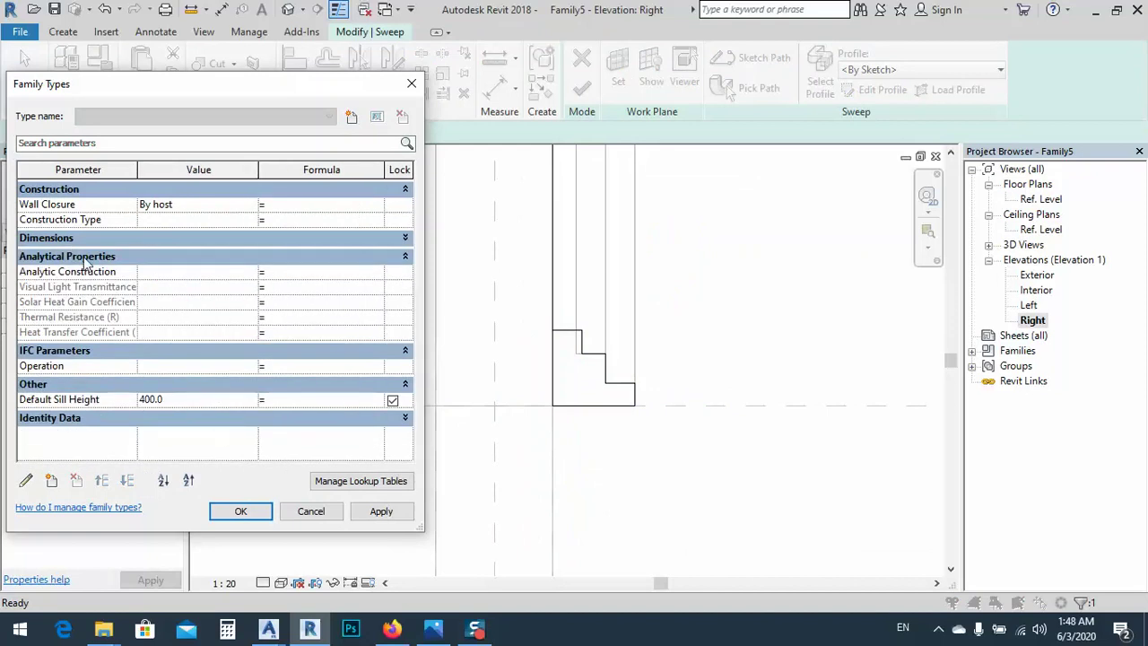
pyautogui.click(83, 239)
pyautogui.click(68, 254)
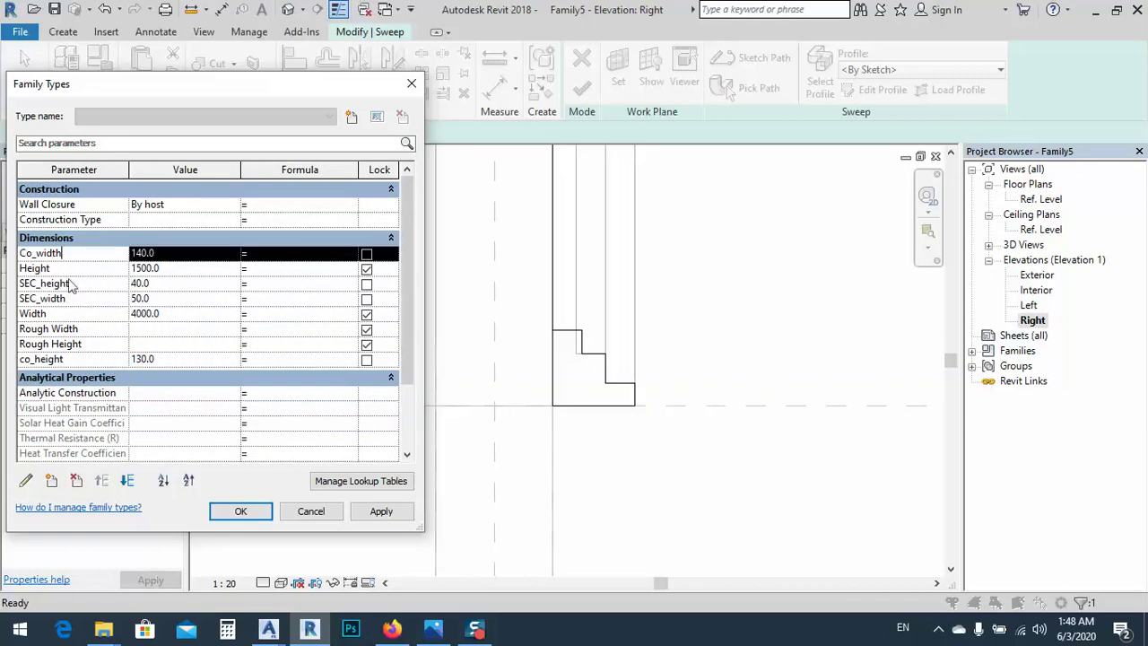
pyautogui.click(124, 481)
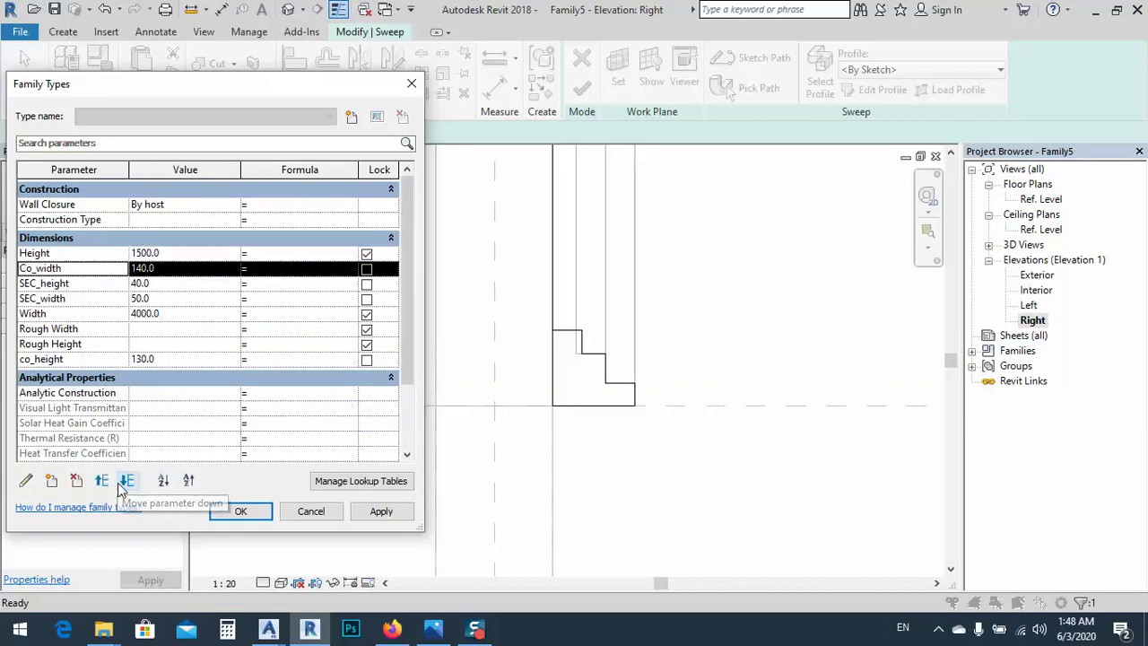
pyautogui.click(125, 482)
pyautogui.click(125, 481)
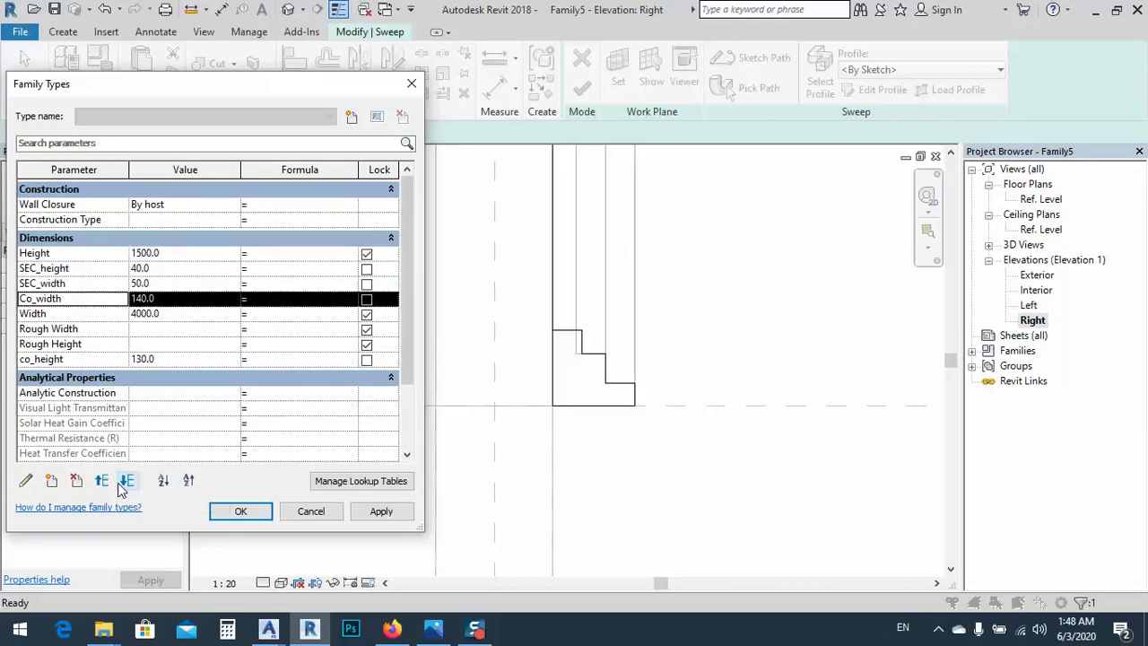
pyautogui.click(126, 484)
pyautogui.click(127, 485)
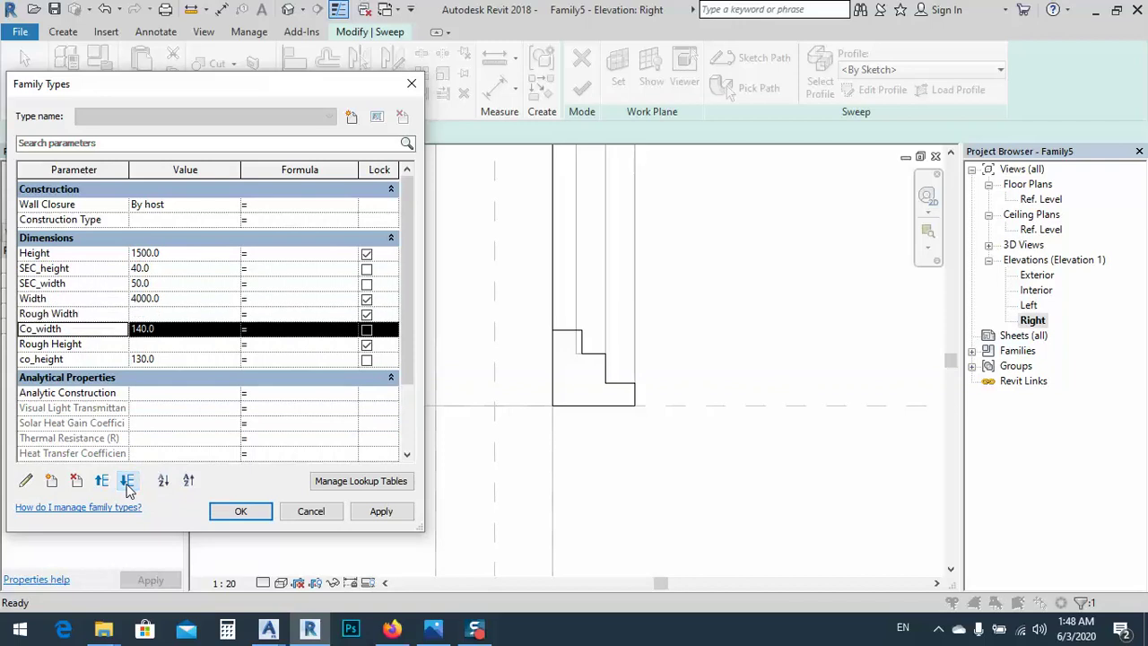
pyautogui.click(127, 485)
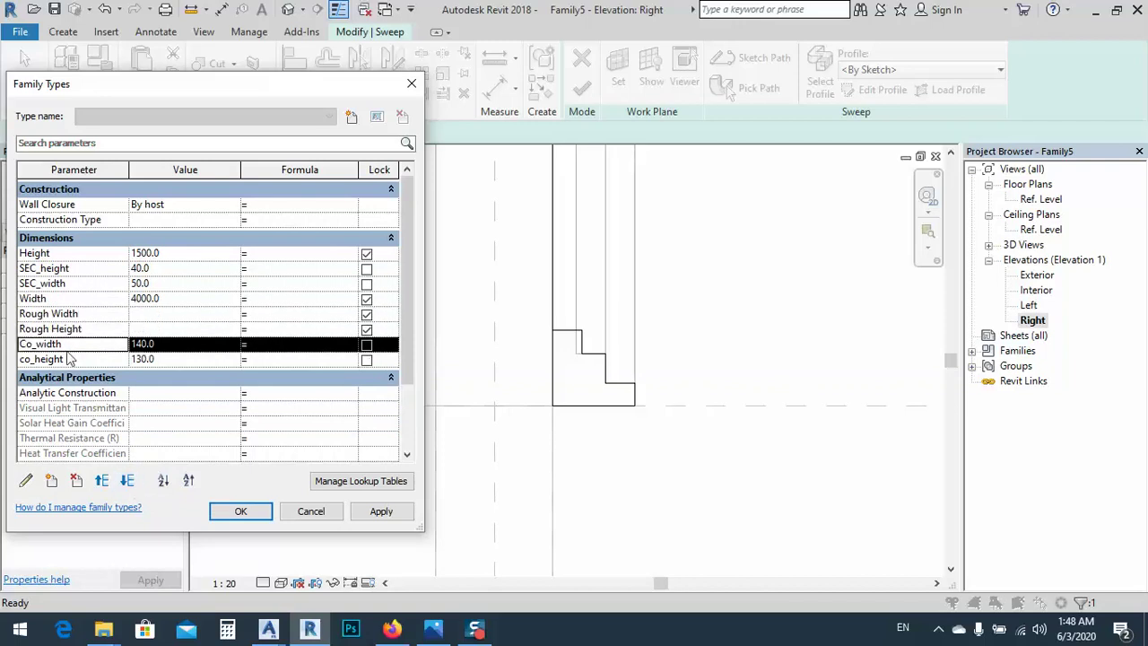
# - Move the SEC_height parameter down to the end of the Dimensions group, below co_height
pyautogui.click(47, 269)
pyautogui.click(127, 483)
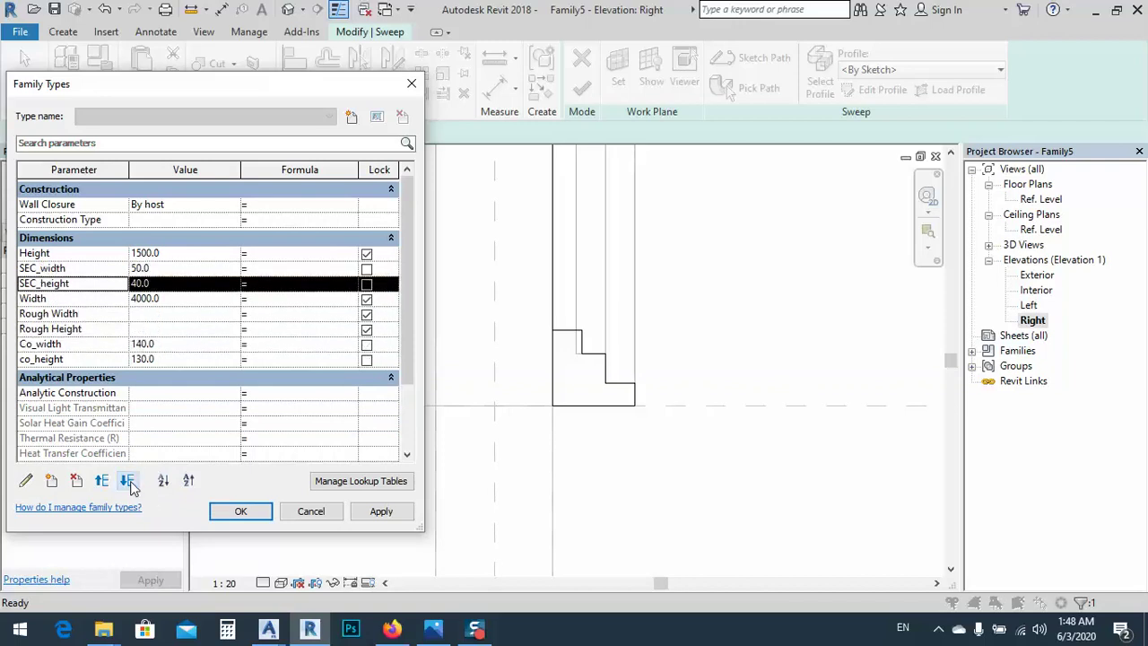
pyautogui.click(127, 483)
pyautogui.click(127, 482)
pyautogui.click(127, 482)
pyautogui.click(128, 483)
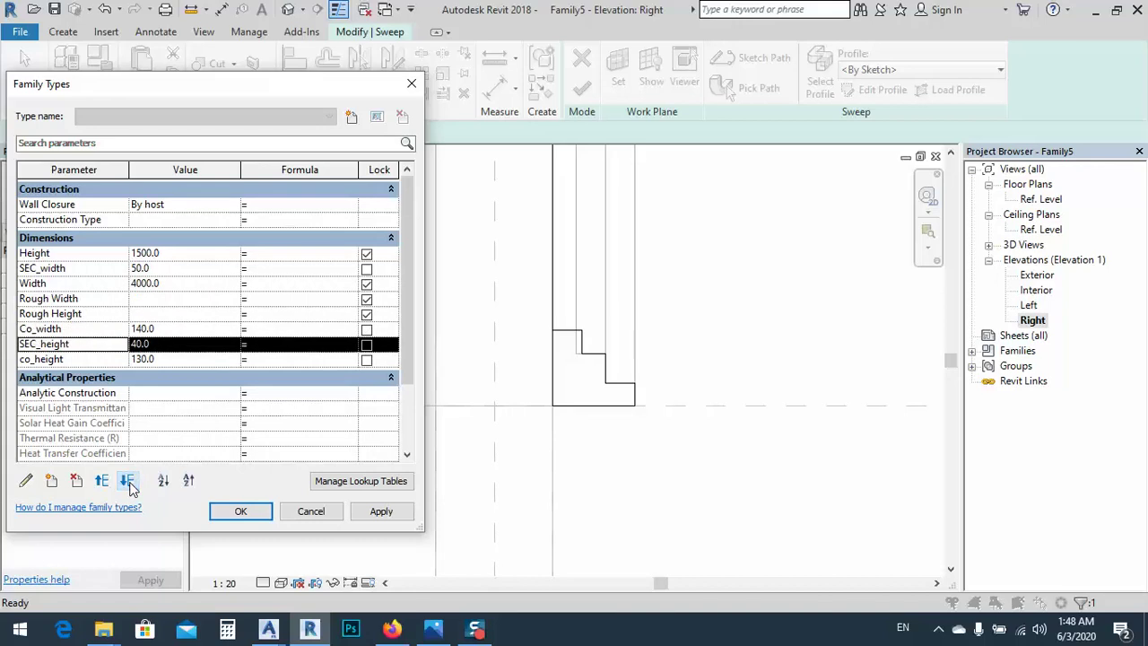
pyautogui.click(127, 483)
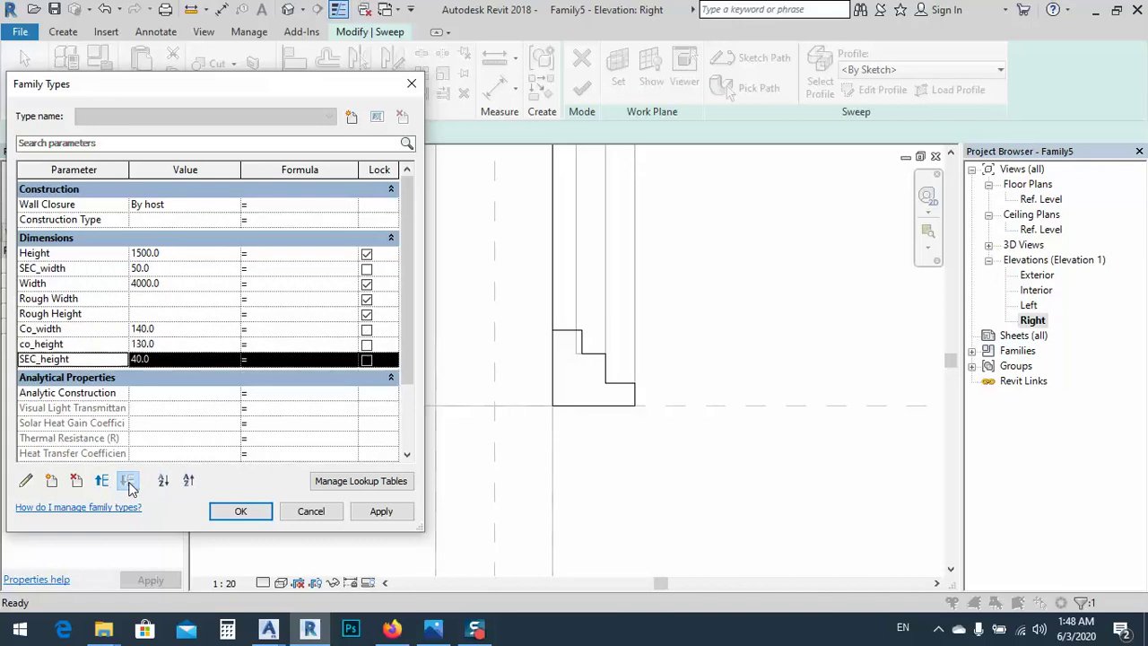
# - Move the SEC_width parameter down the Dimensions group so that it sits between co_height and SEC_height
pyautogui.click(59, 269)
pyautogui.click(127, 482)
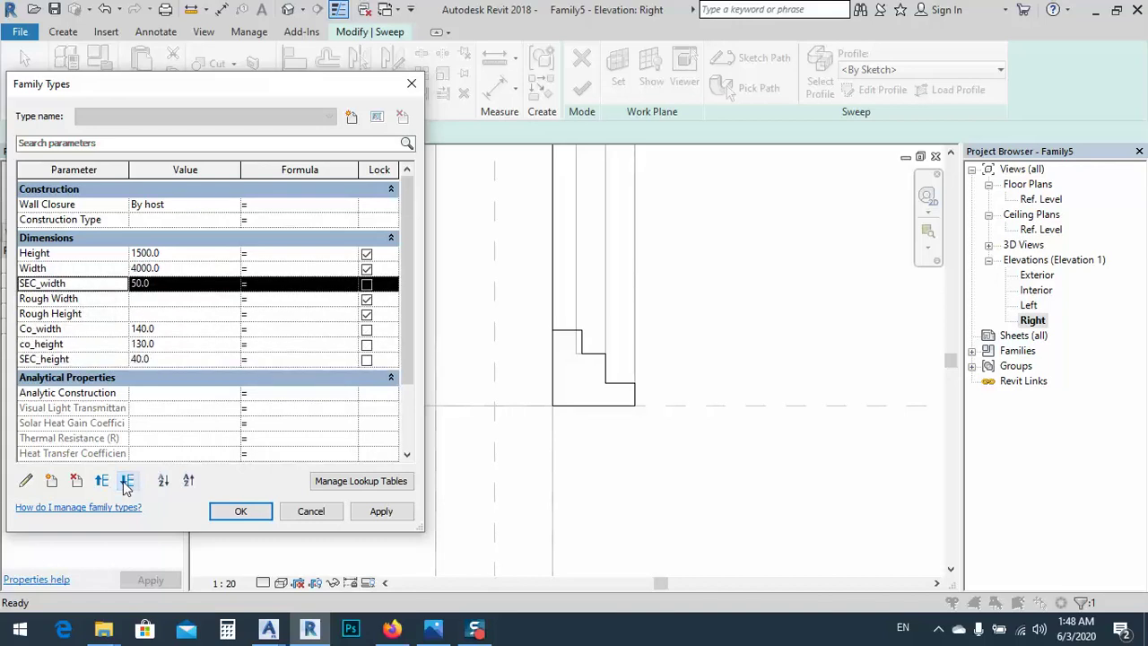
pyautogui.click(127, 481)
pyautogui.click(127, 482)
pyautogui.click(127, 482)
pyautogui.click(128, 481)
pyautogui.click(127, 482)
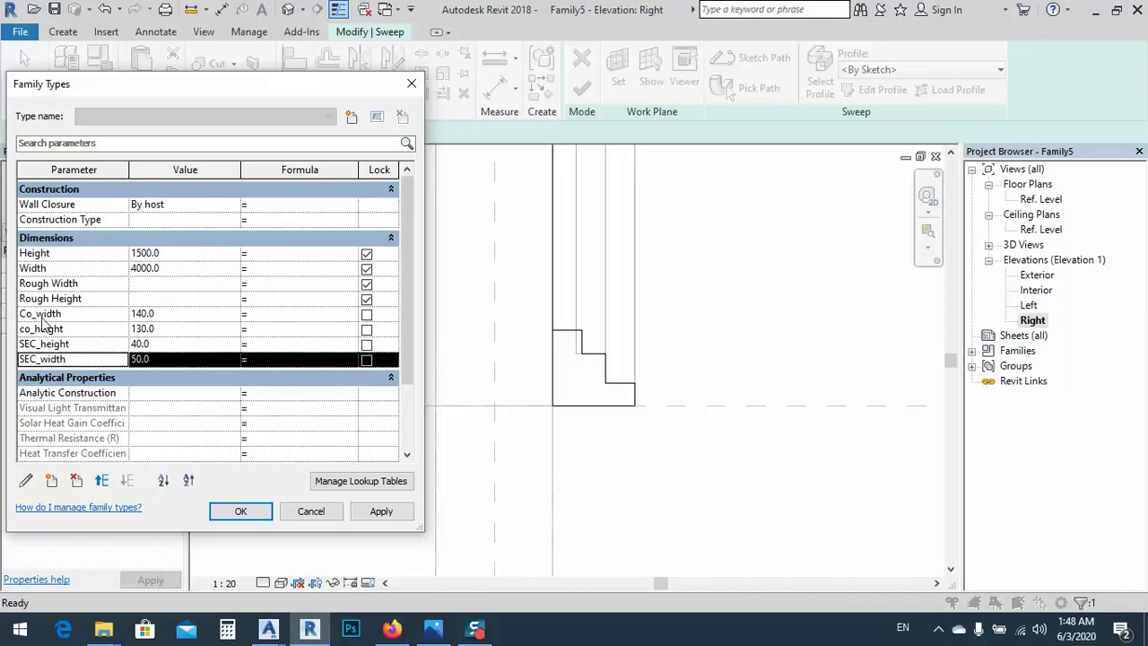
pyautogui.click(103, 482)
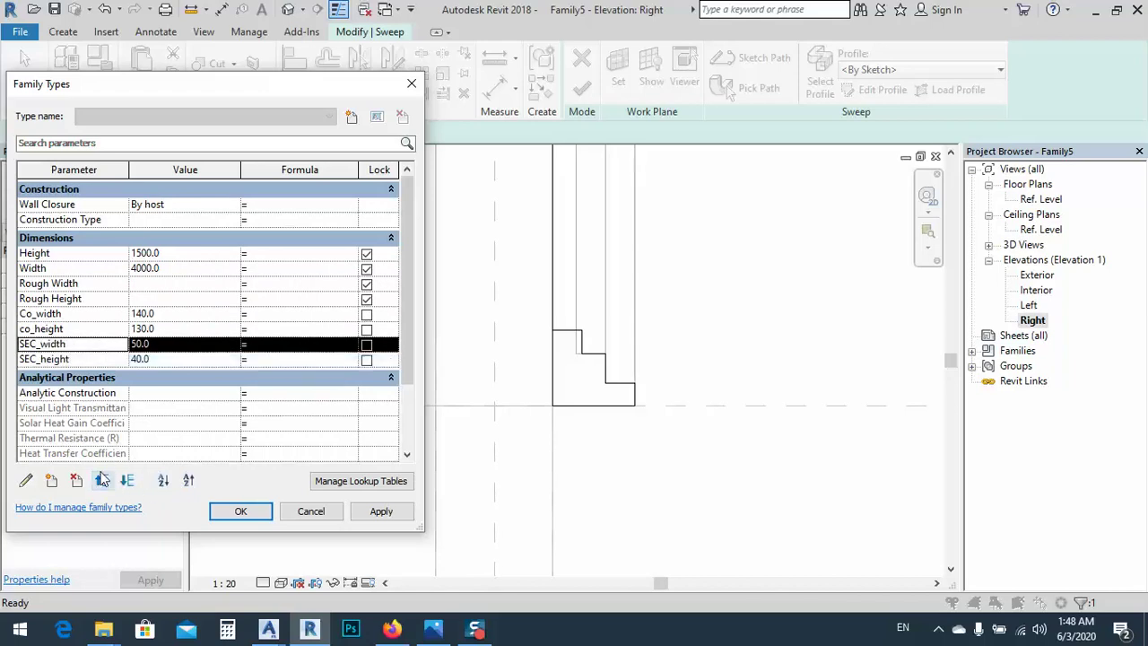
# - Set the SEC_width parameter to 40 and apply it to the profile
pyautogui.click(149, 347)
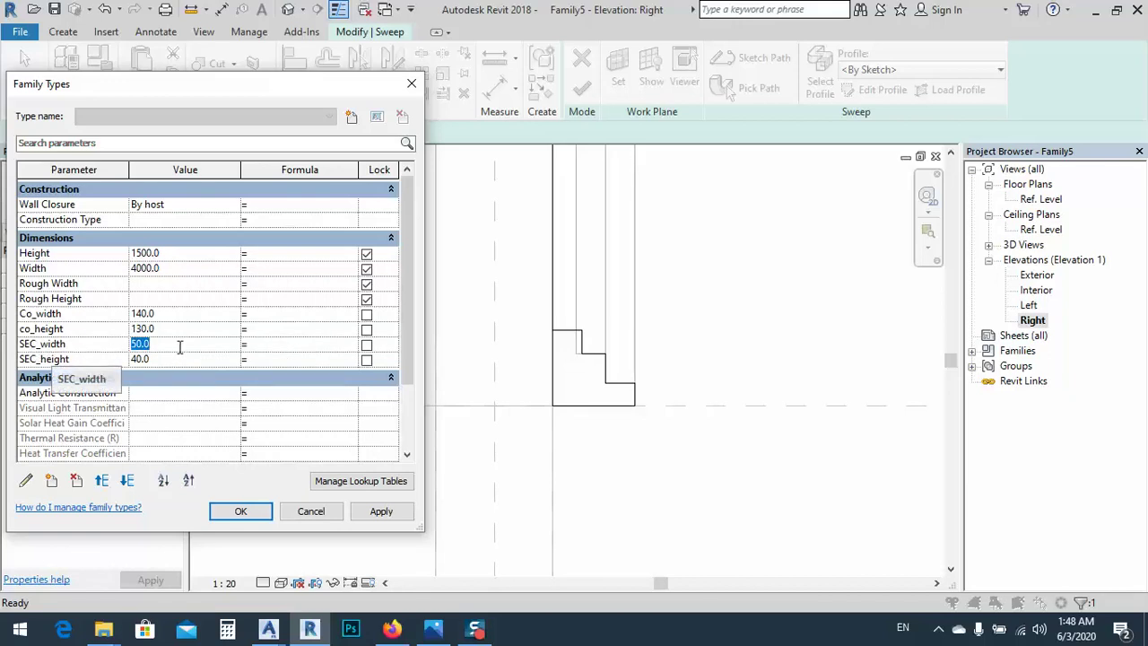
pyautogui.press('Tab')
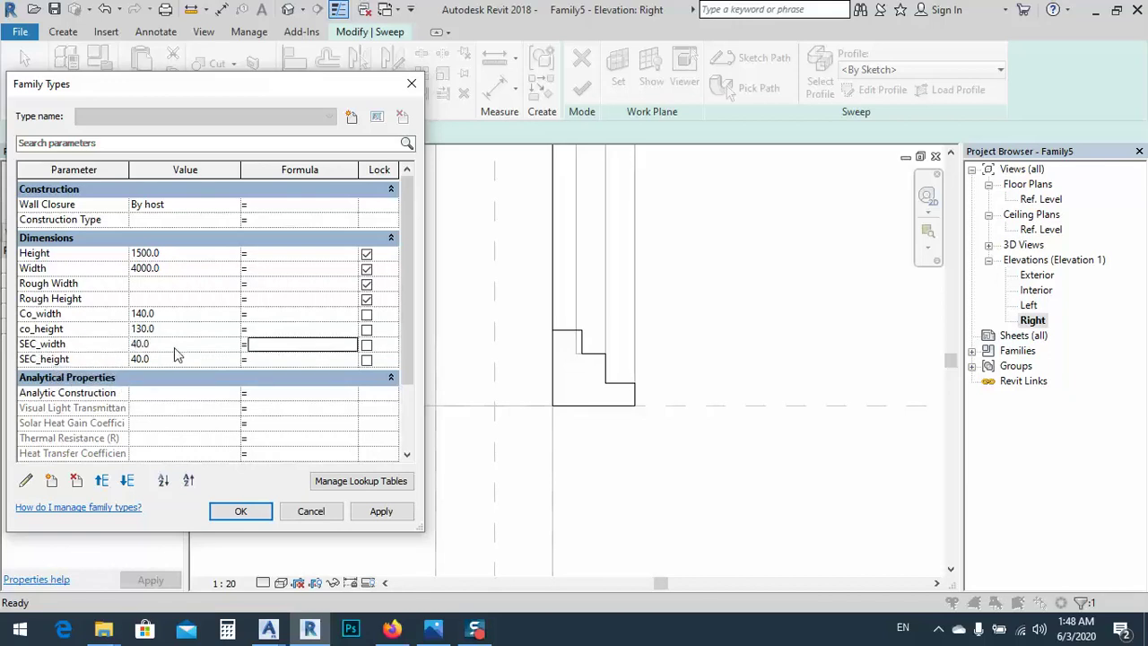
pyautogui.click(382, 511)
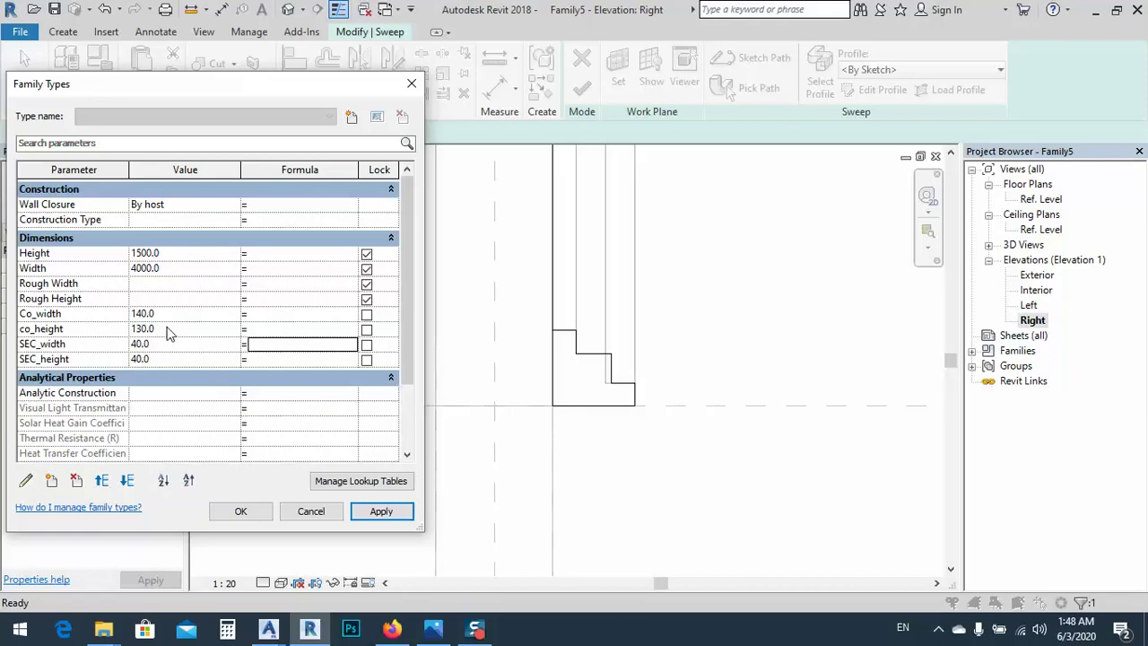
# - Set the co_height parameter to 140 and apply it to the profile
pyautogui.click(176, 314)
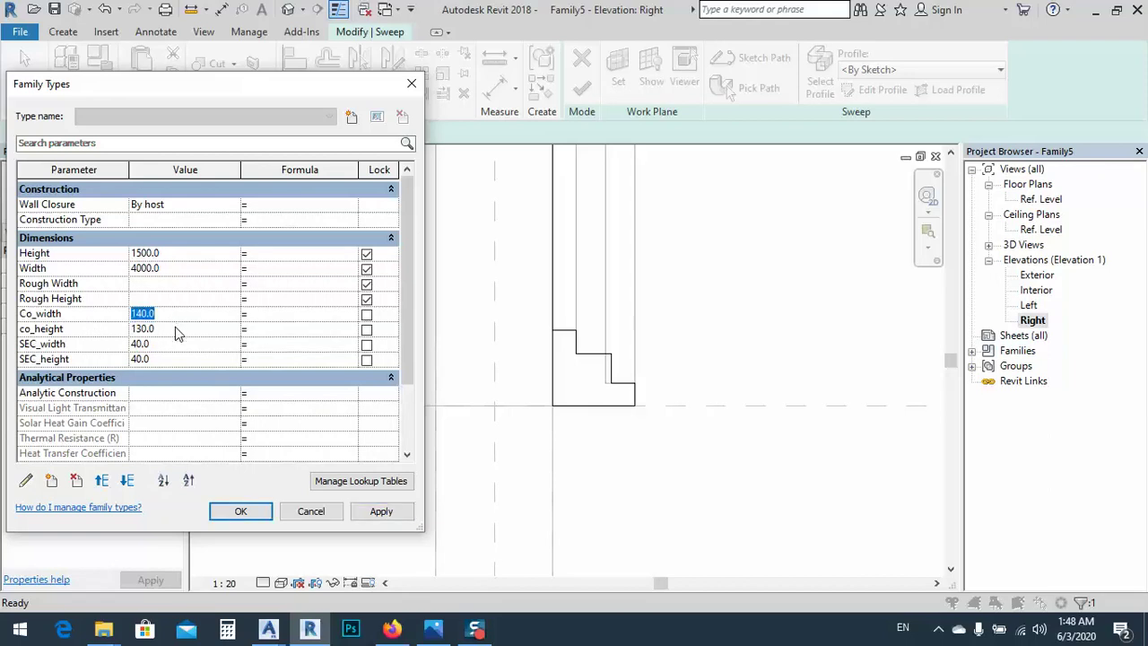
pyautogui.click(176, 330)
pyautogui.click(381, 511)
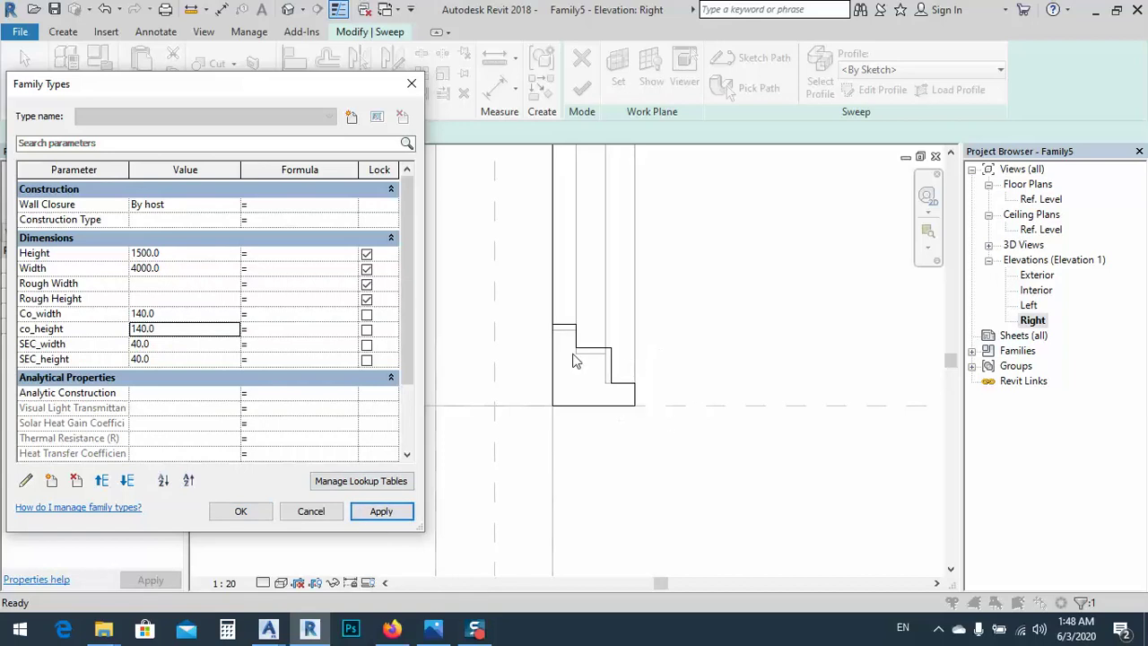
# - Accept the family parameter values and finish editing the pediment's sweep
pyautogui.click(244, 511)
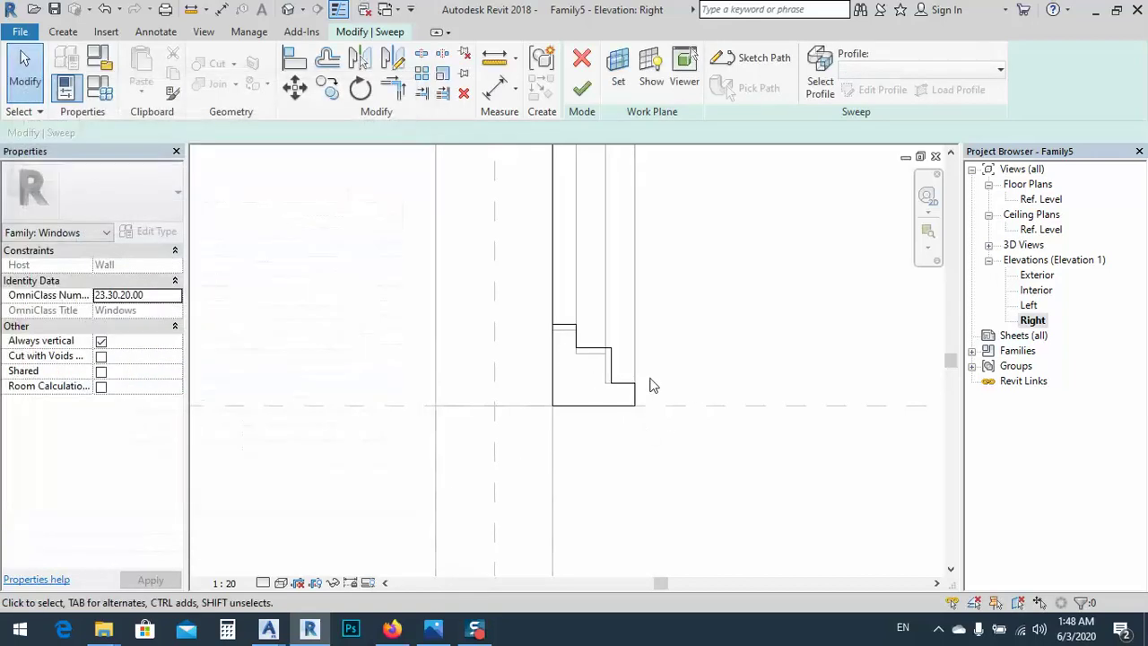
pyautogui.click(582, 87)
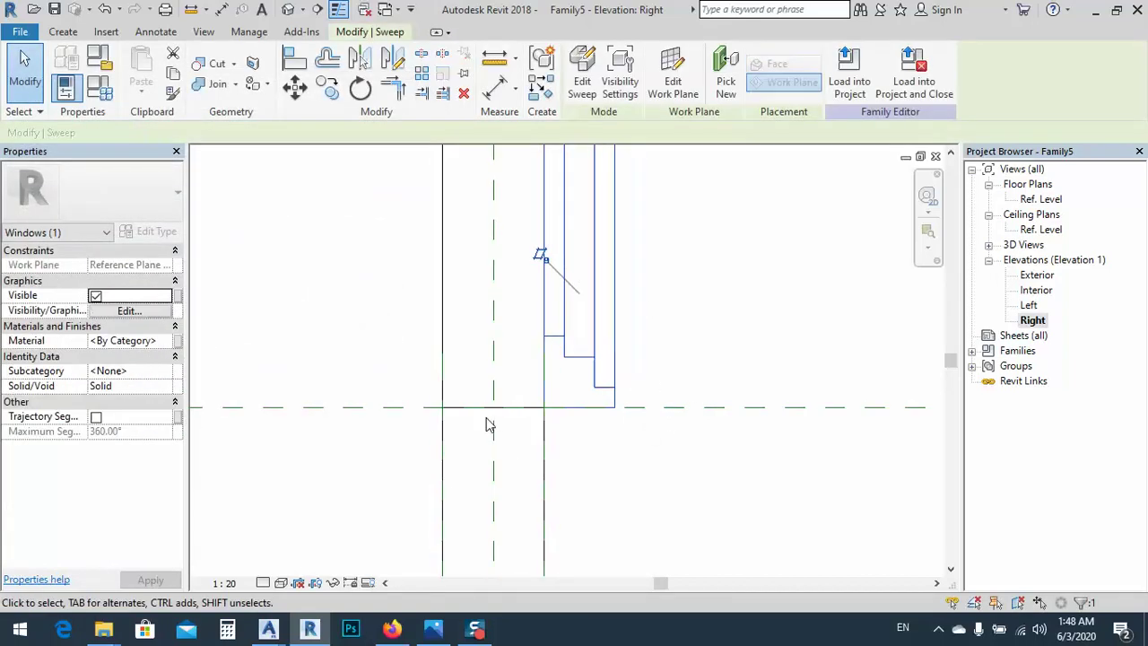
pyautogui.scroll(-2, 570, 397)
pyautogui.click(654, 380)
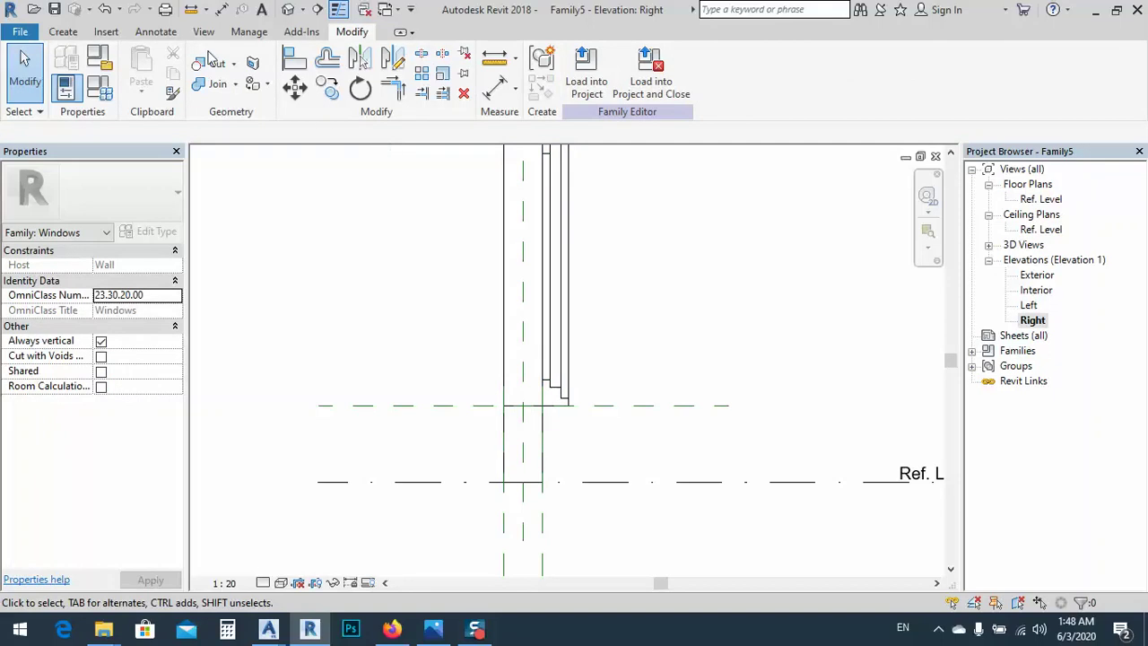
# - Delete the rectangular opening cut from the host wall in the 3D view
pyautogui.click(62, 31)
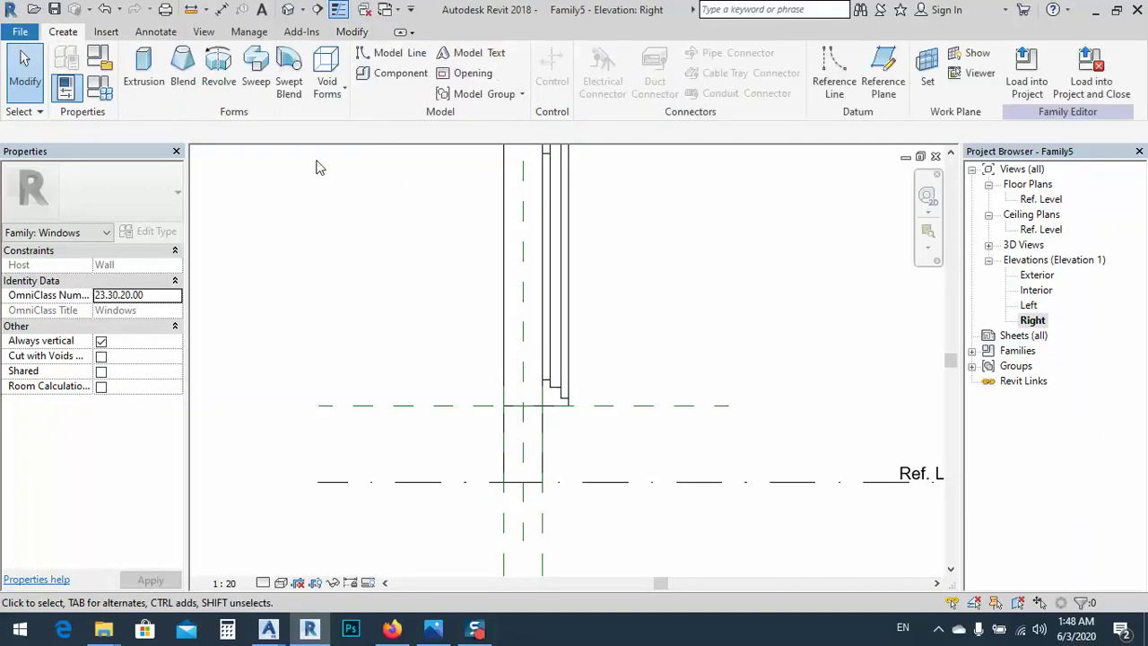
pyautogui.click(292, 9)
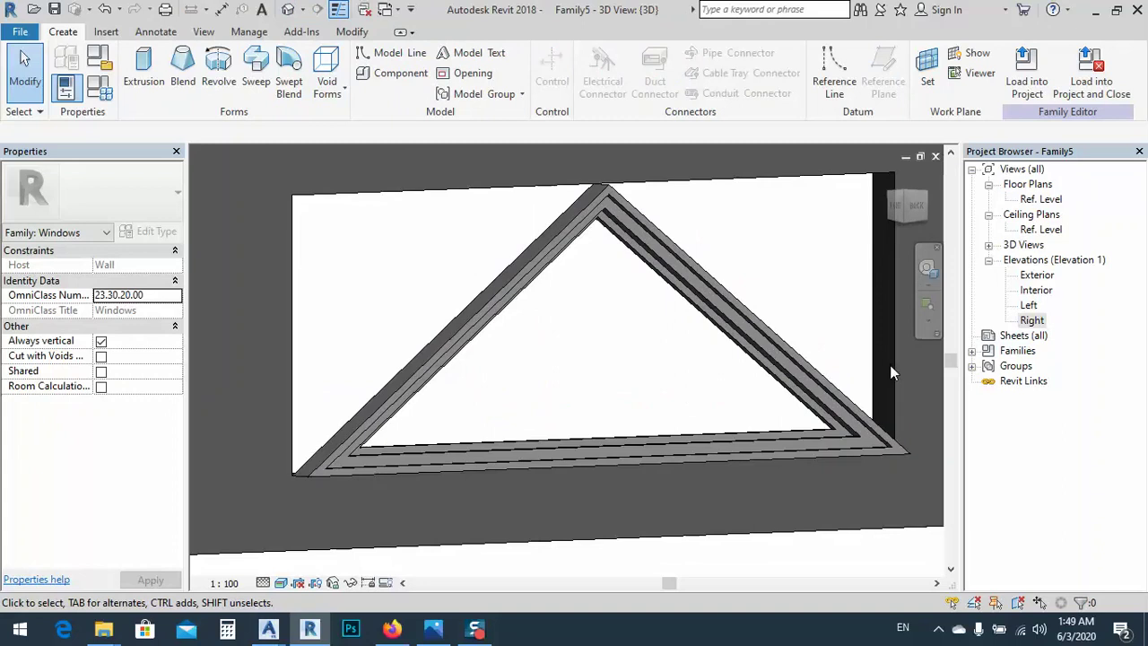
pyautogui.keyDown('shift'); pyautogui.moveTo(353, 225); pyautogui.dragTo(389, 239, button='middle'); pyautogui.keyUp('shift')
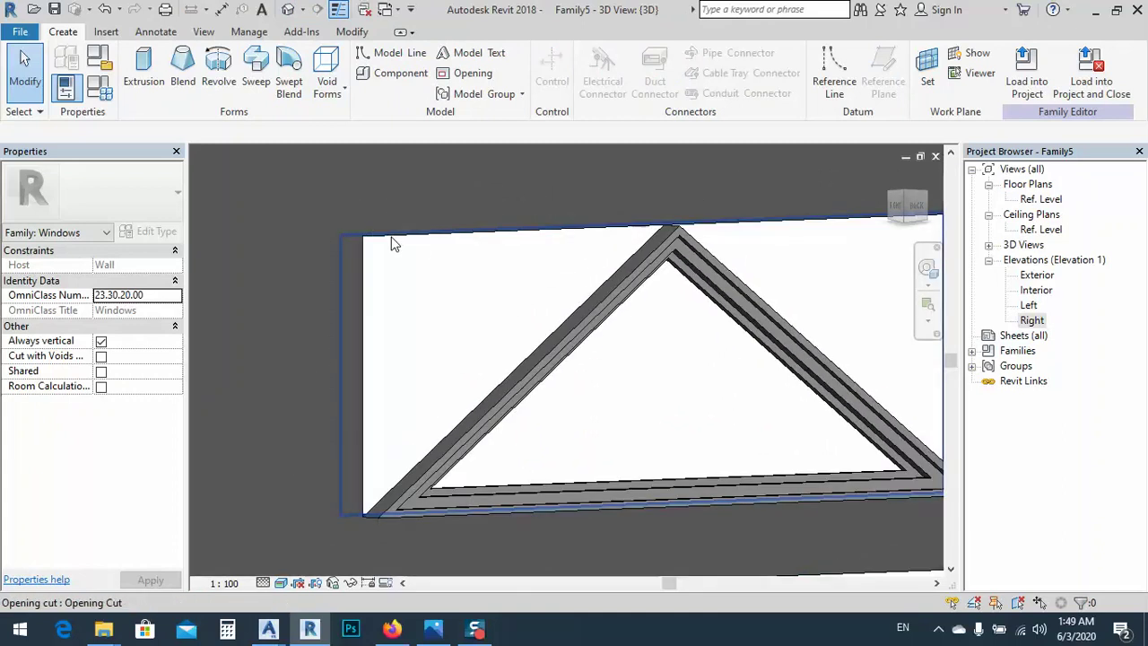
pyautogui.scroll(-3, 395, 248)
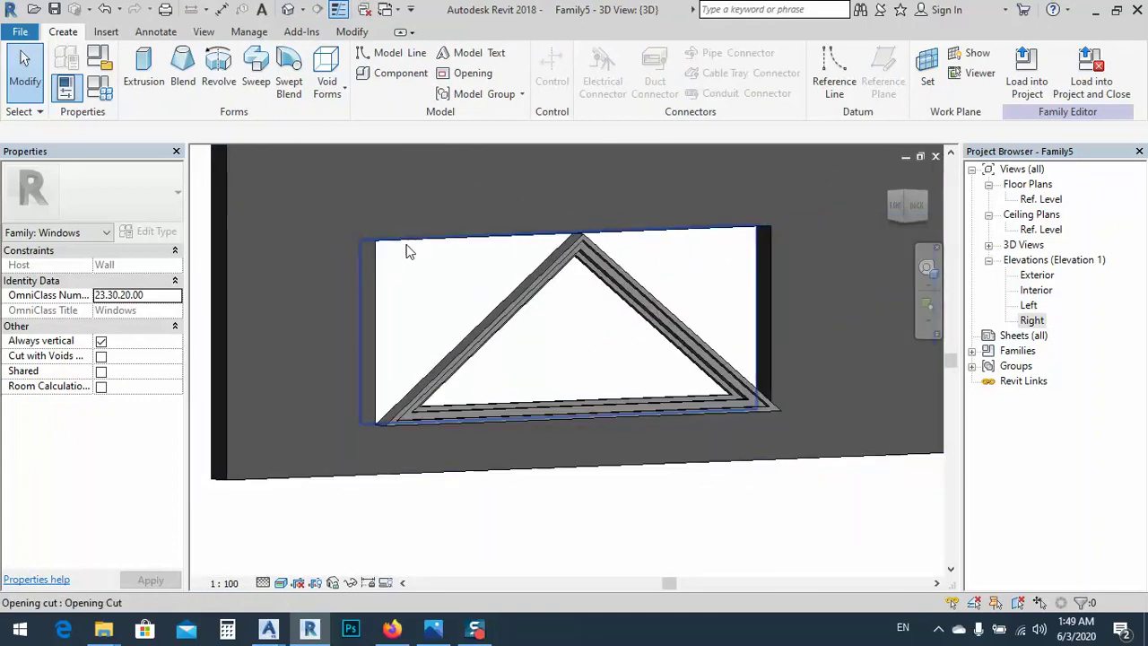
pyautogui.moveTo(410, 249); pyautogui.dragTo(449, 316, button='middle')
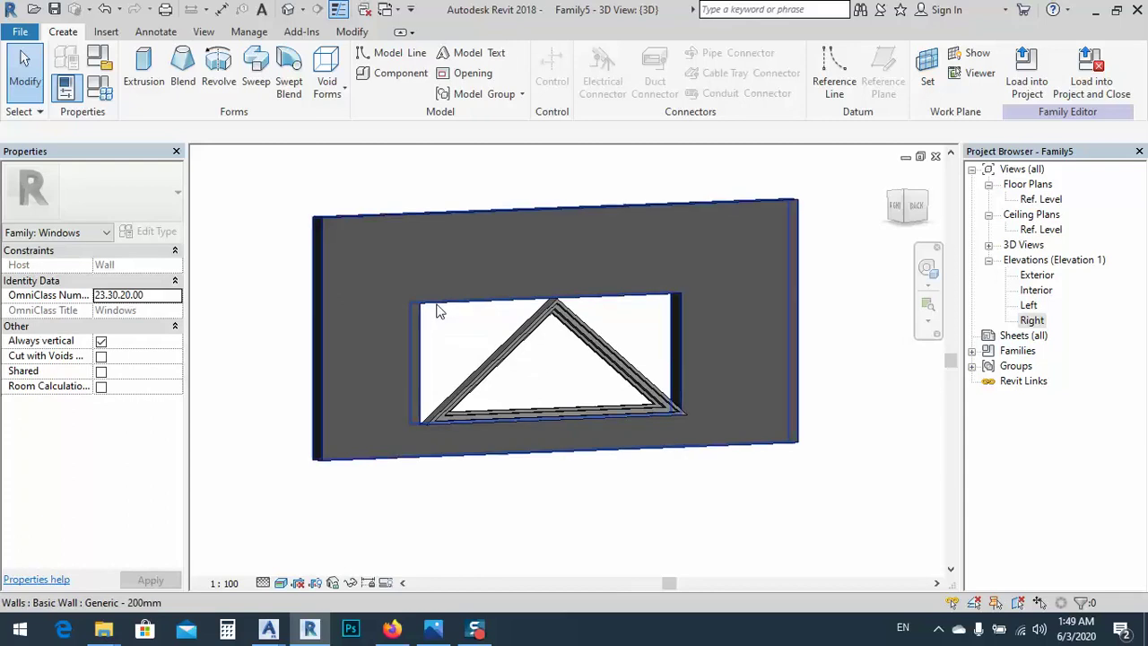
pyautogui.press('Tab')
pyautogui.click(438, 311)
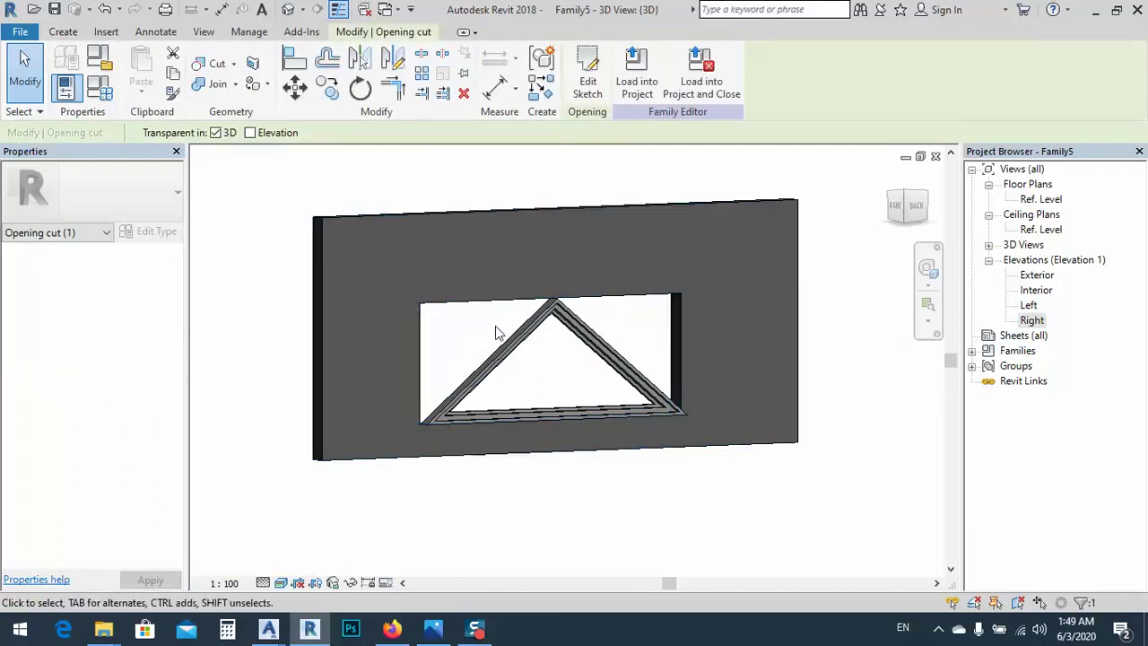
pyautogui.press('Delete')
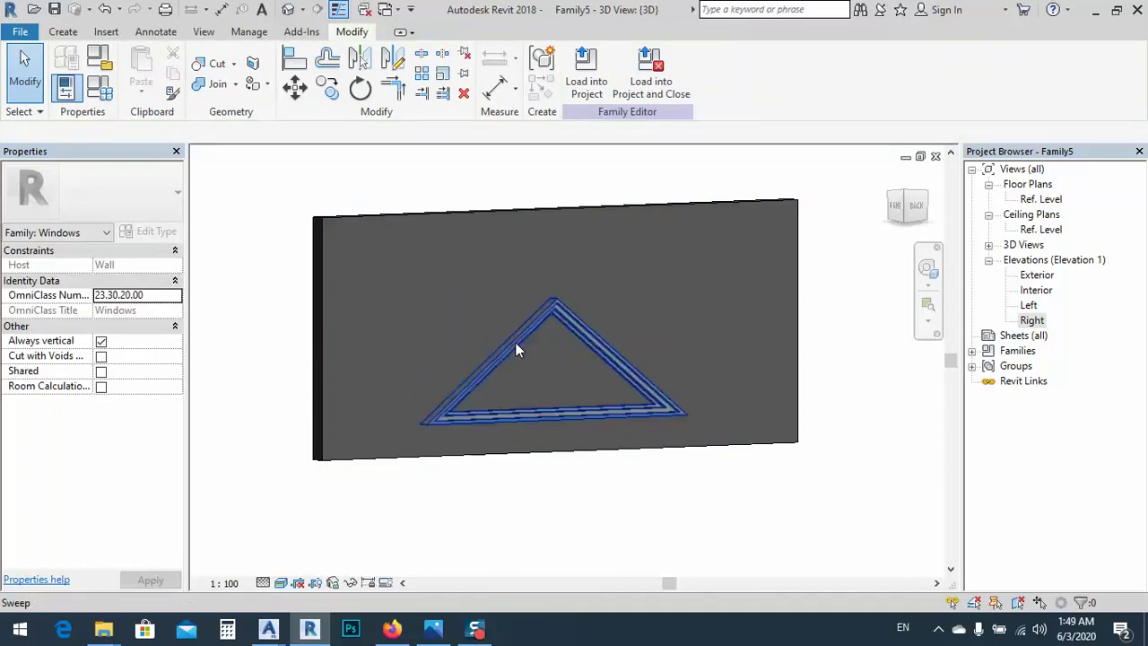
# - In the Exterior elevation, dimension the two side reference planes and the centre plane together and make the spacing equal
pyautogui.doubleClick(1036, 276)
pyautogui.moveTo(575, 355); pyautogui.dragTo(541, 397, button='middle')
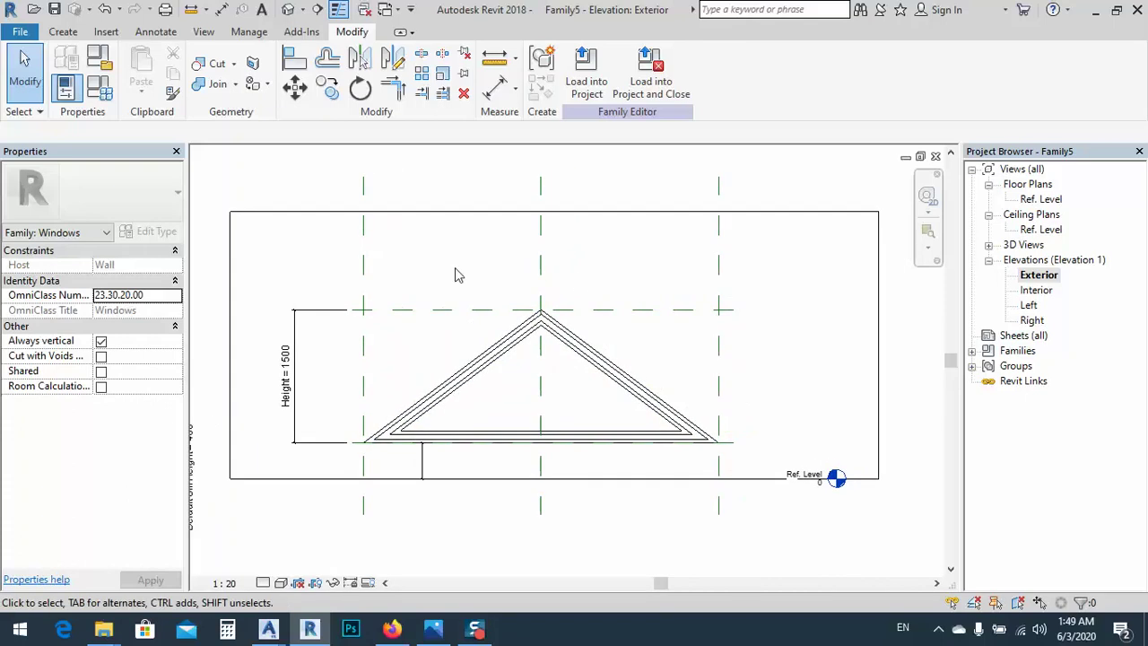
pyautogui.moveTo(457, 275); pyautogui.dragTo(546, 310, button='middle')
pyautogui.scroll(-1, 508, 379)
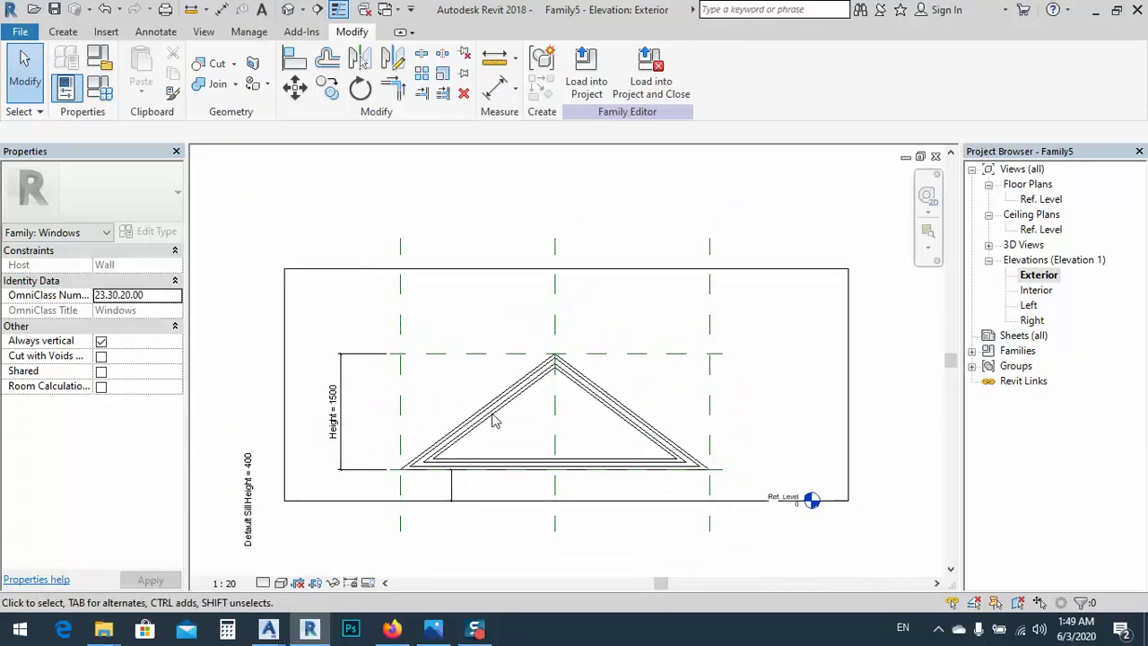
pyautogui.click(495, 87)
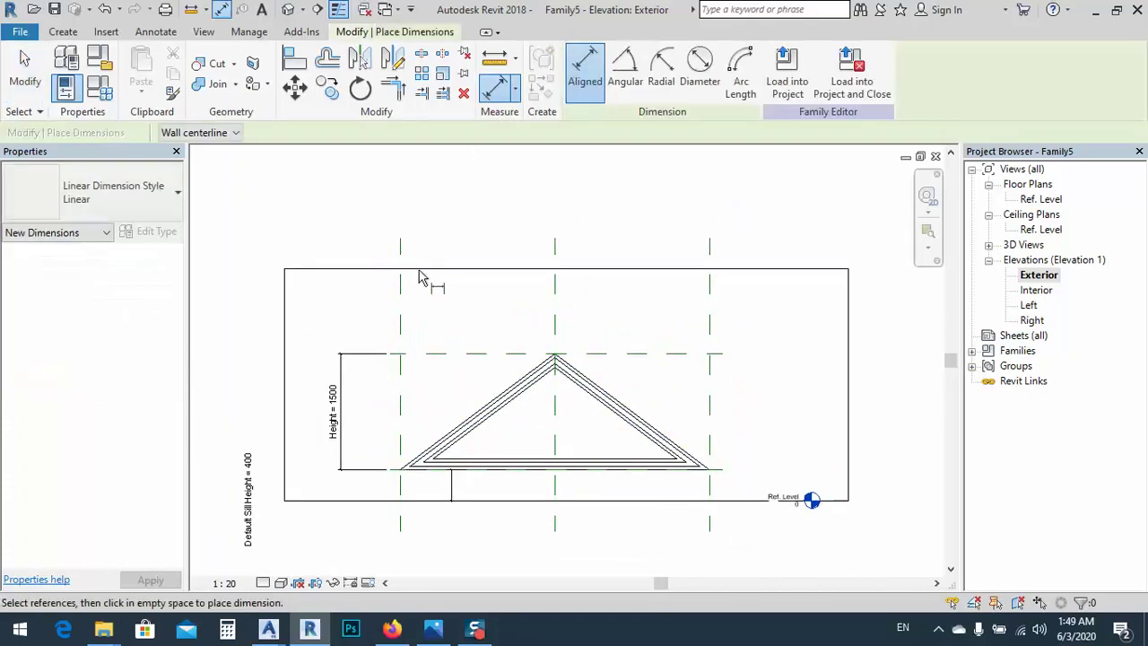
pyautogui.click(400, 301)
pyautogui.click(555, 305)
pyautogui.click(710, 320)
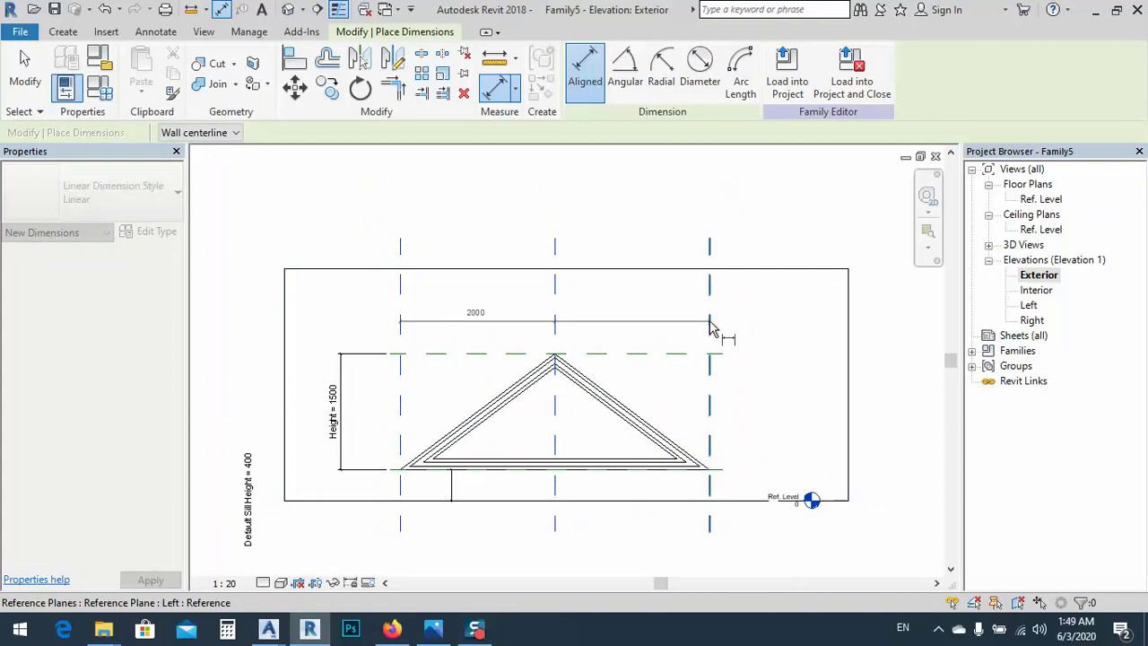
pyautogui.click(672, 184)
pyautogui.click(554, 201)
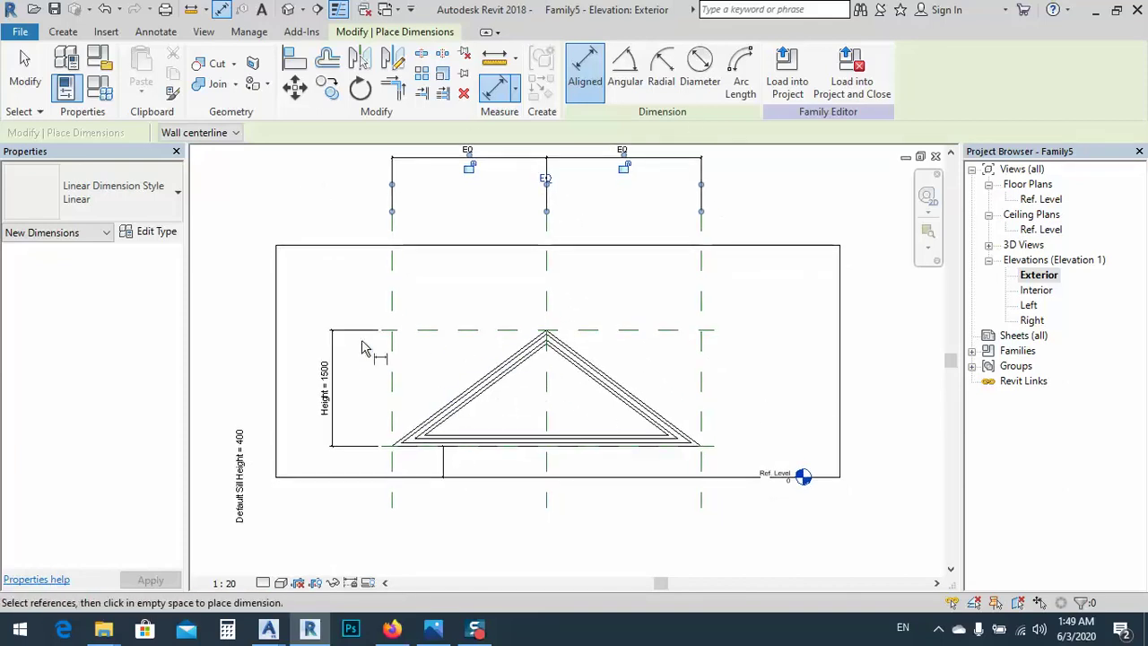
# - Draw a horizontal reference plane across the pediment, about 800 mm below the head plane and 700 mm above the sill plane
pyautogui.click(63, 31)
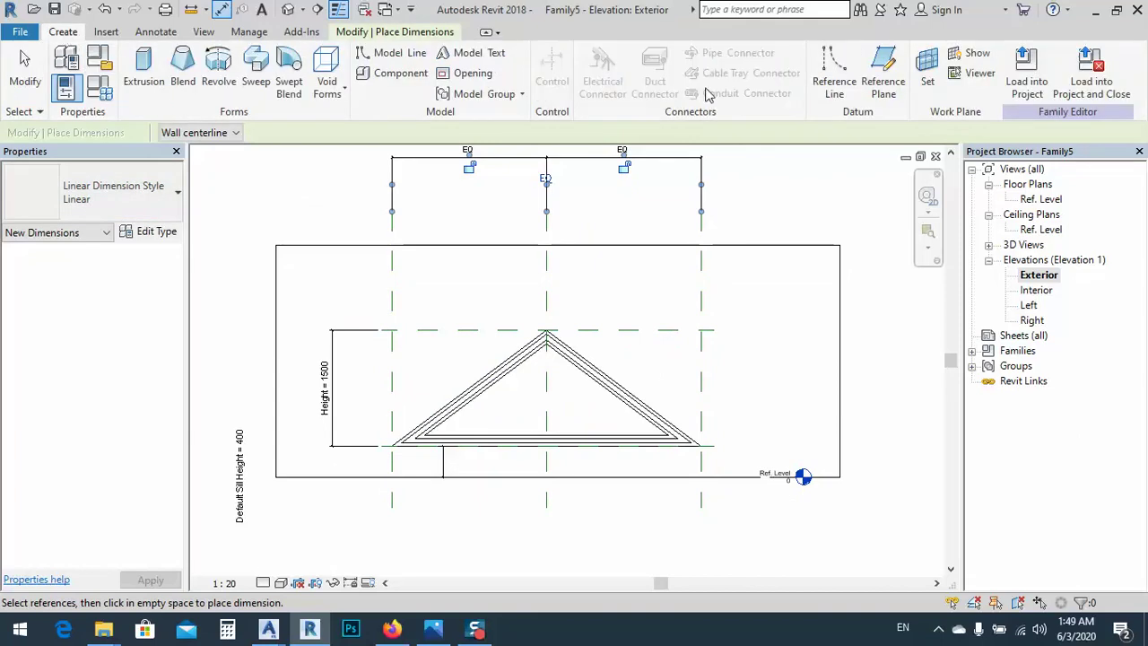
pyautogui.click(883, 73)
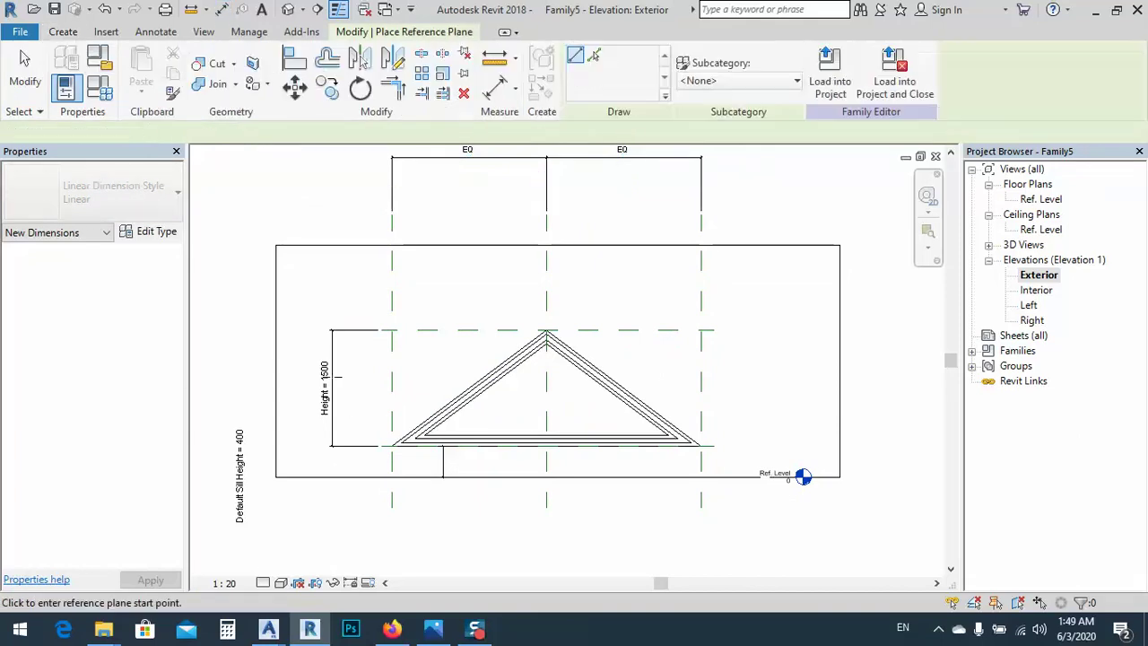
pyautogui.click(391, 392)
pyautogui.click(759, 392)
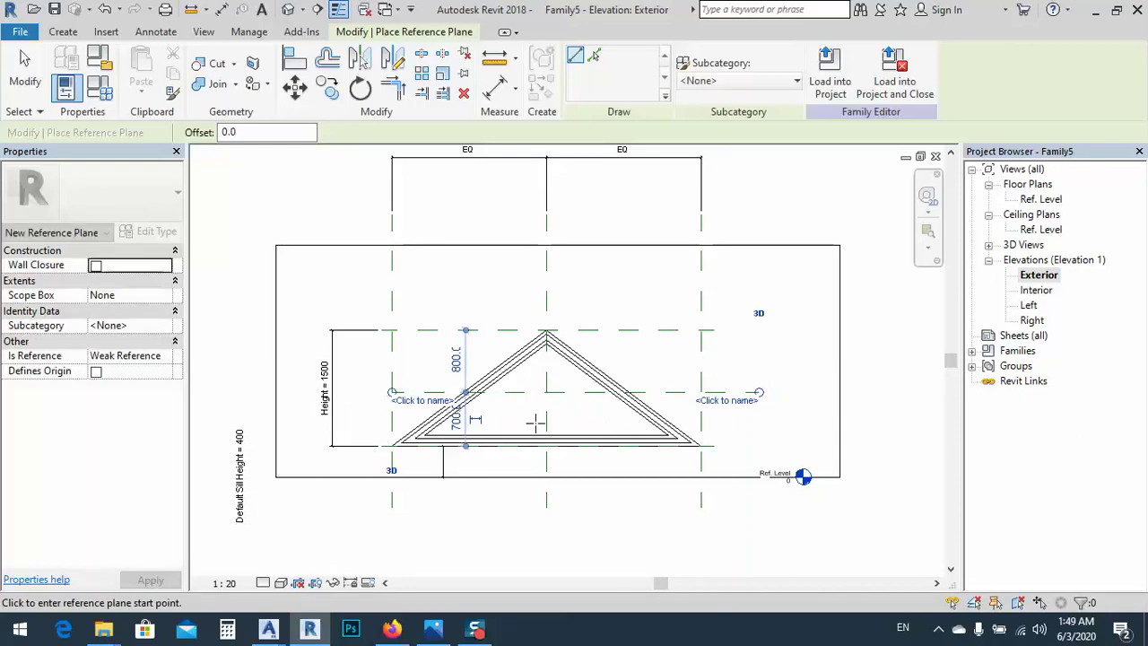
pyautogui.press('Escape')
pyautogui.press('Escape')
pyautogui.click(432, 393)
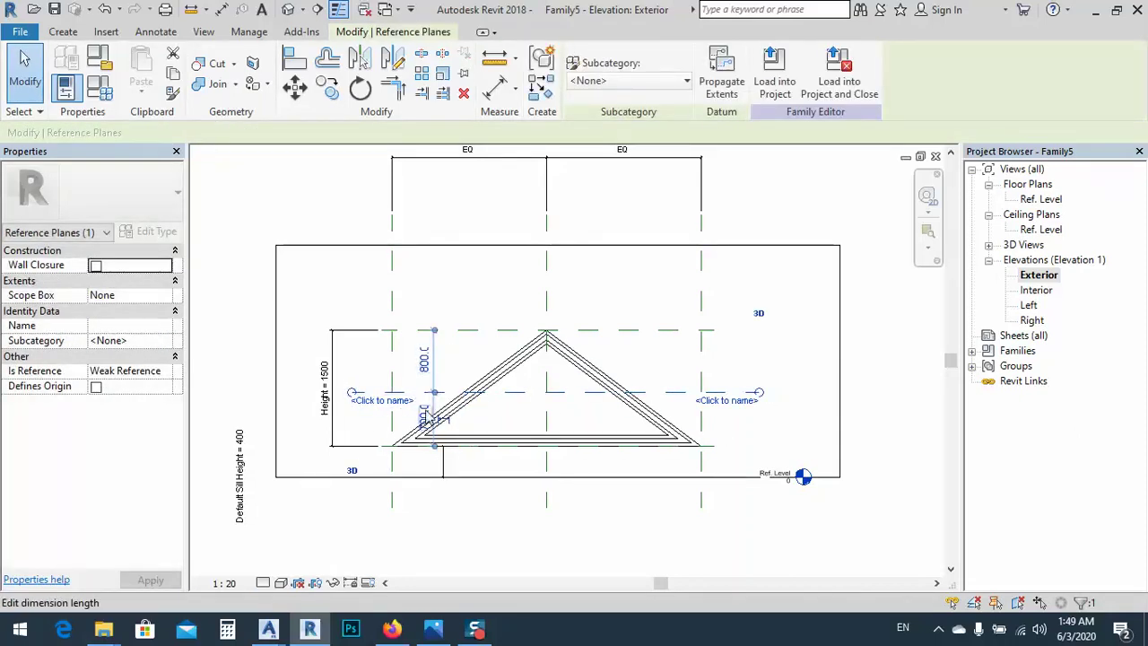
pyautogui.press('Escape')
# - Dimension the head plane, the new horizontal plane and the sill plane together and make the spacing equal
pyautogui.click(494, 87)
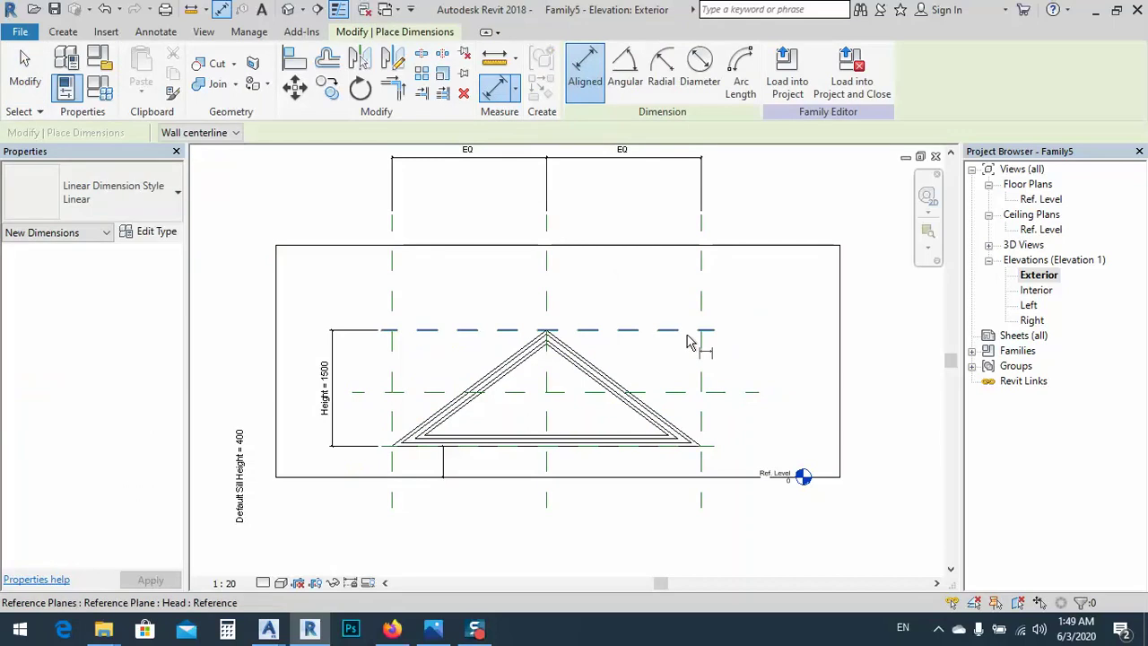
pyautogui.click(687, 333)
pyautogui.click(687, 394)
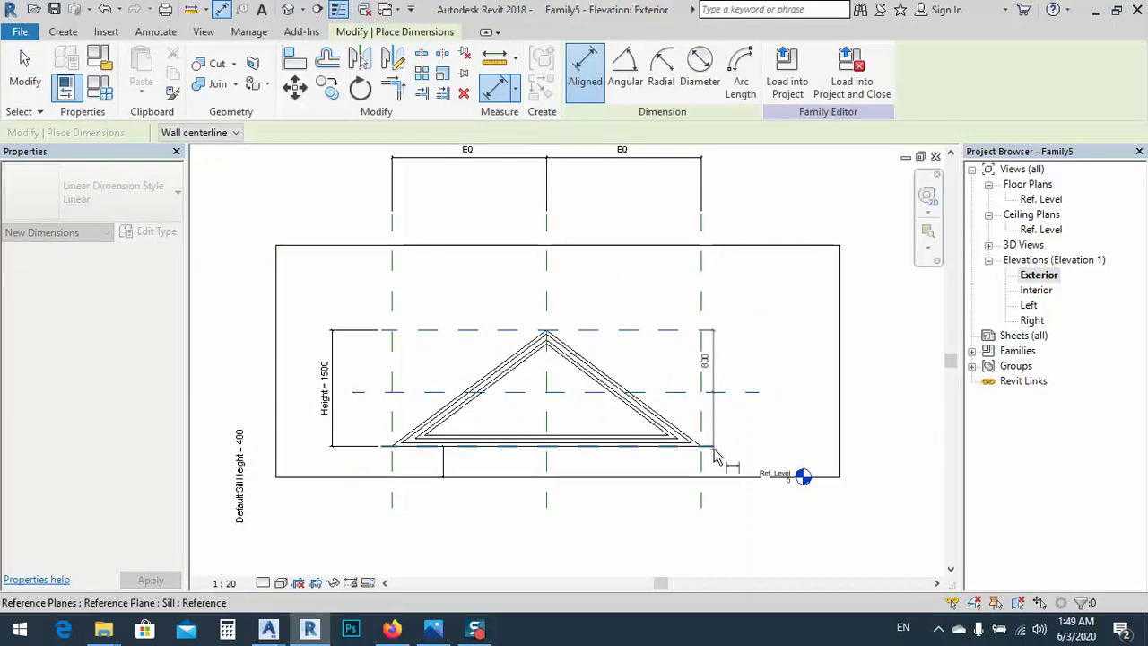
pyautogui.click(717, 453)
pyautogui.click(773, 408)
pyautogui.click(761, 392)
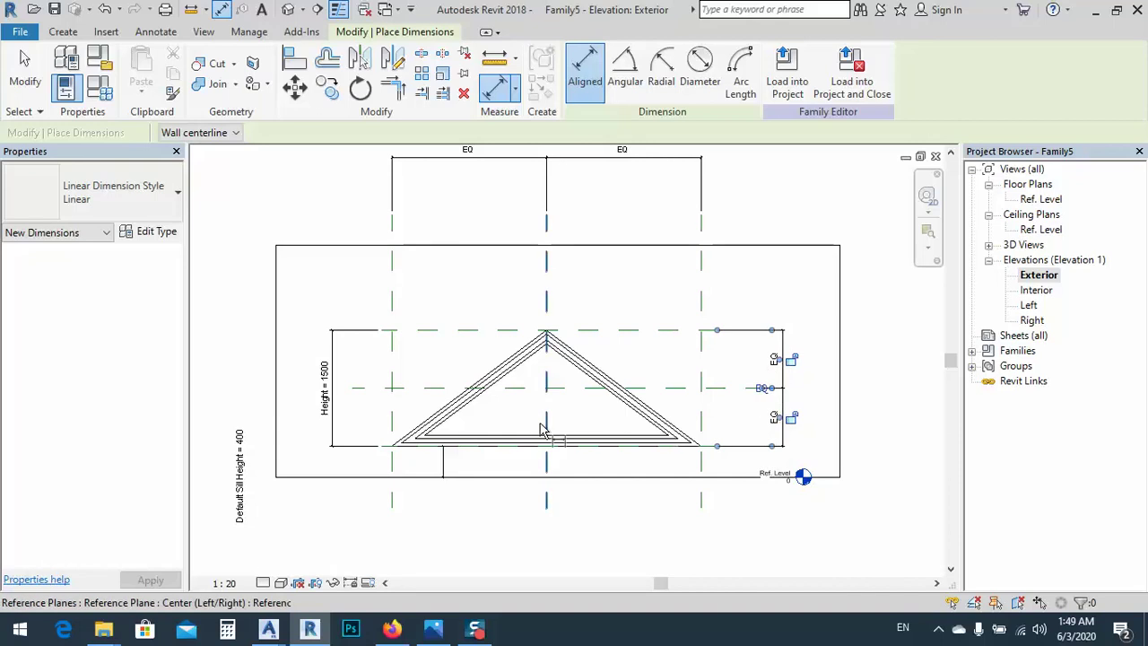
pyautogui.press('Escape')
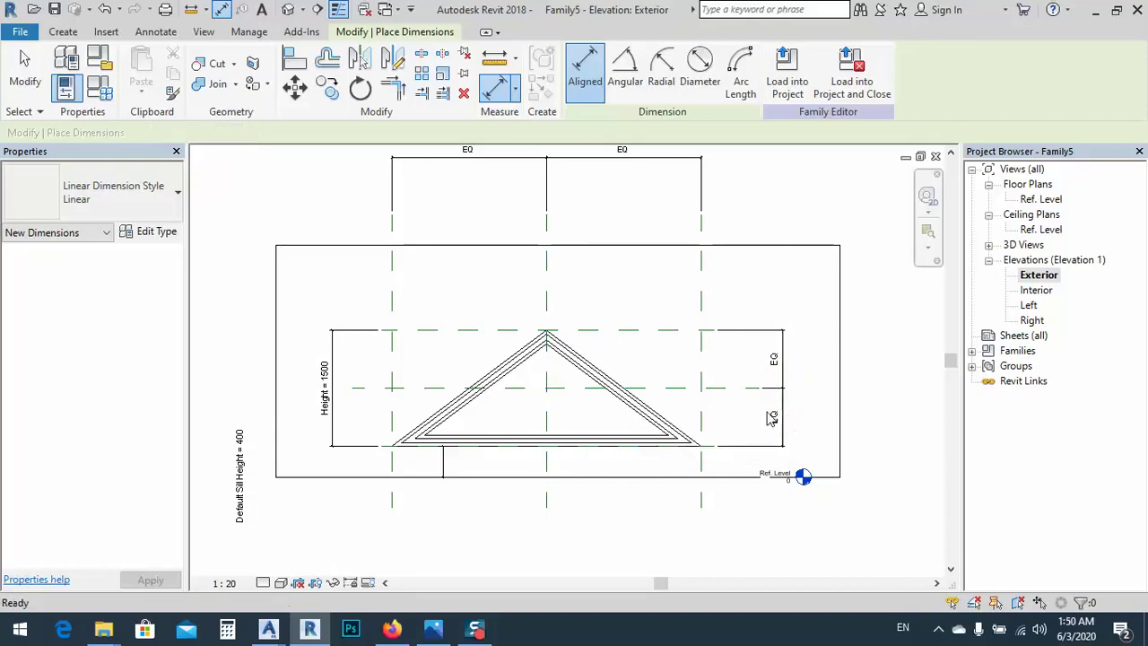
pyautogui.press('Escape')
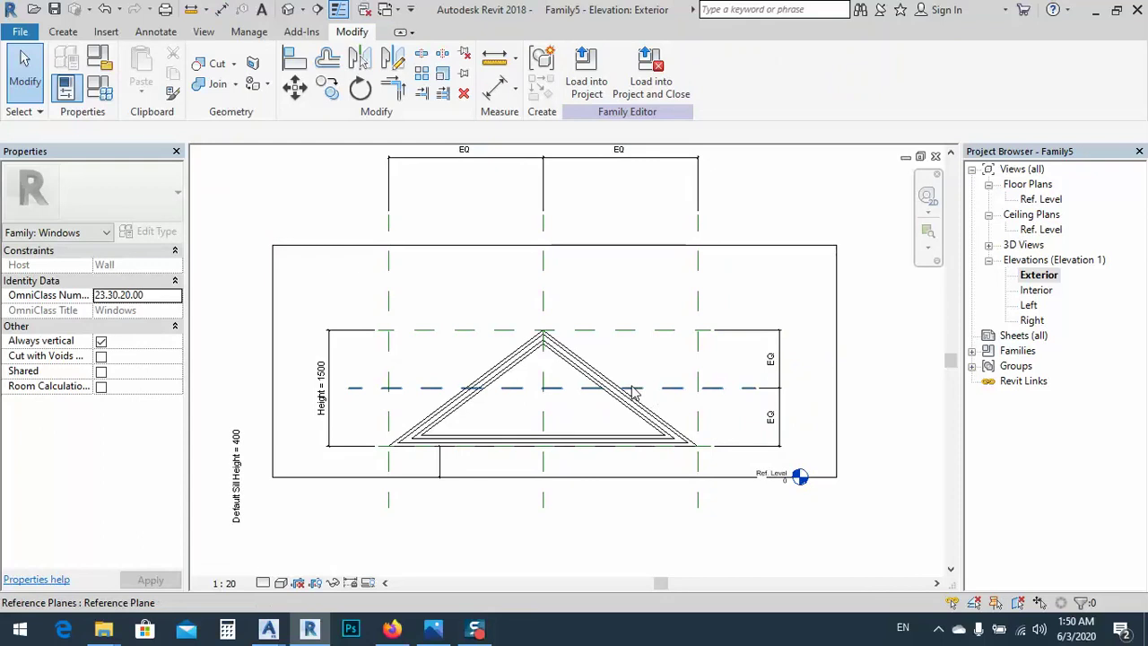
# - Start a solid extrusion and sketch a circle of radius 200 mm centred where the vertical centre plane crosses the middle horizontal plane
pyautogui.click(63, 33)
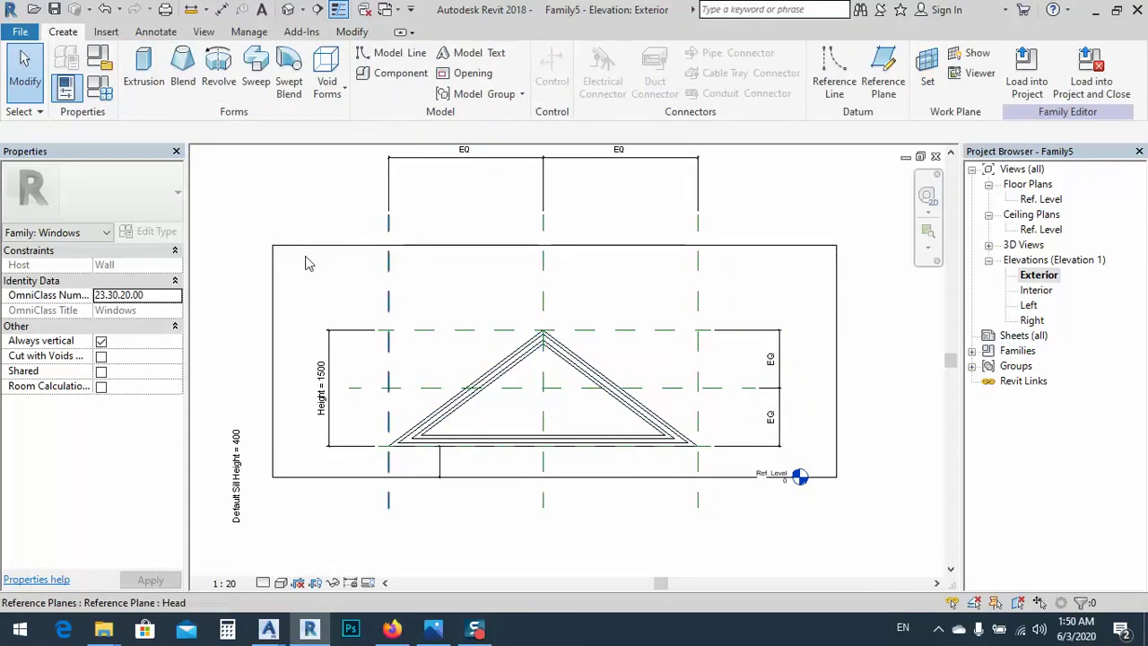
pyautogui.click(143, 73)
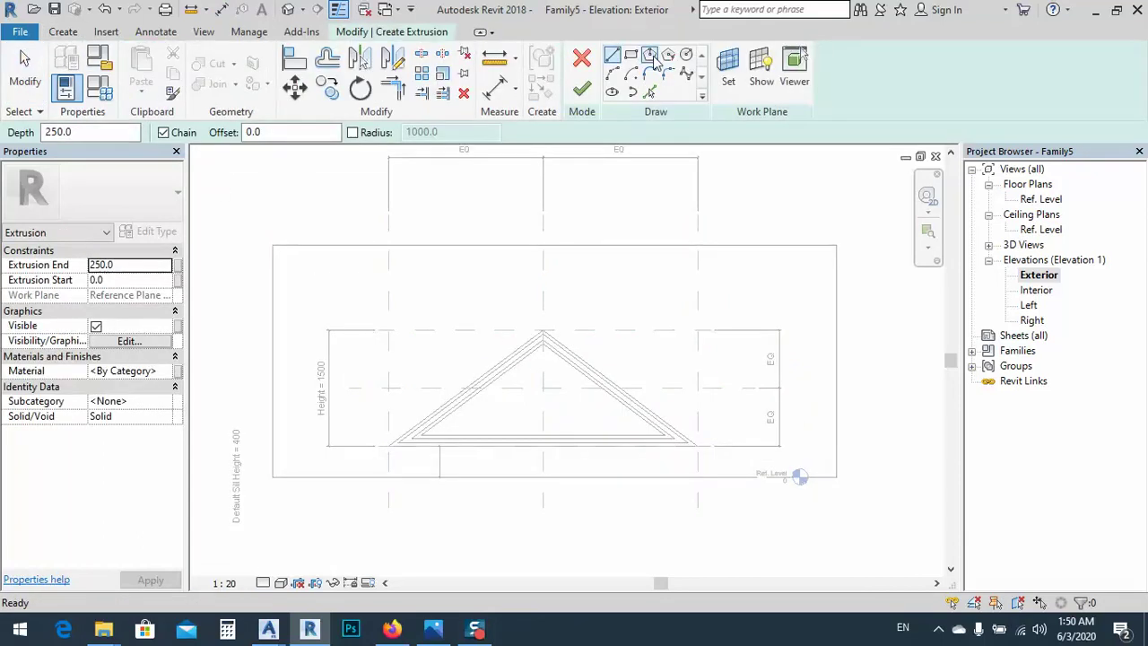
pyautogui.click(686, 59)
pyautogui.scroll(4, 551, 413)
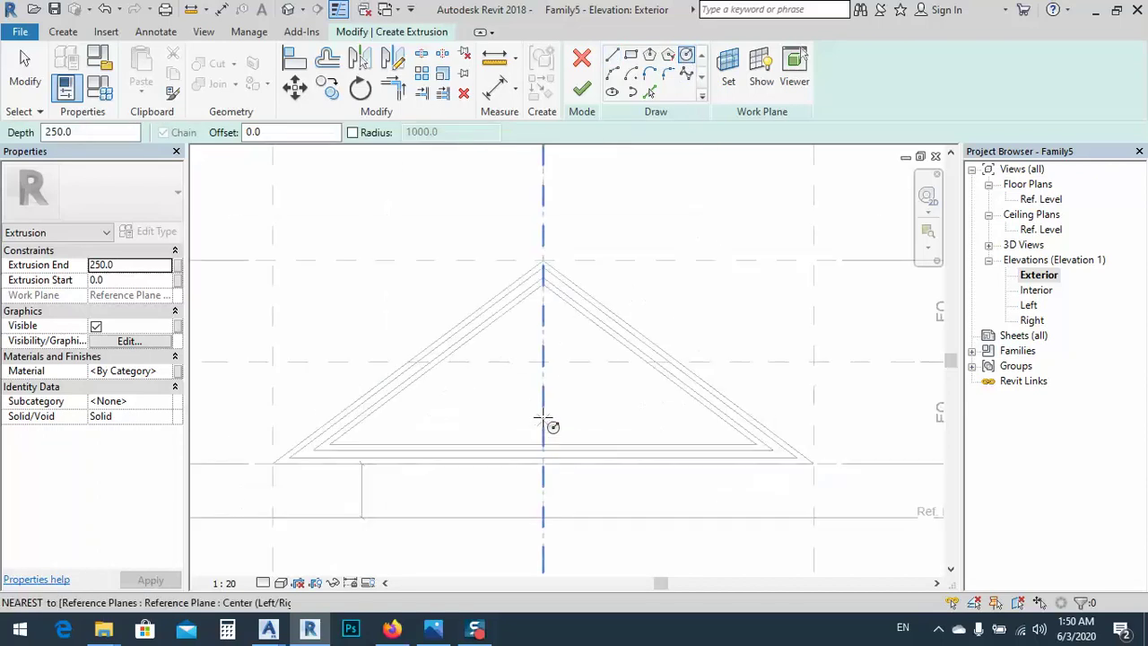
pyautogui.click(543, 355)
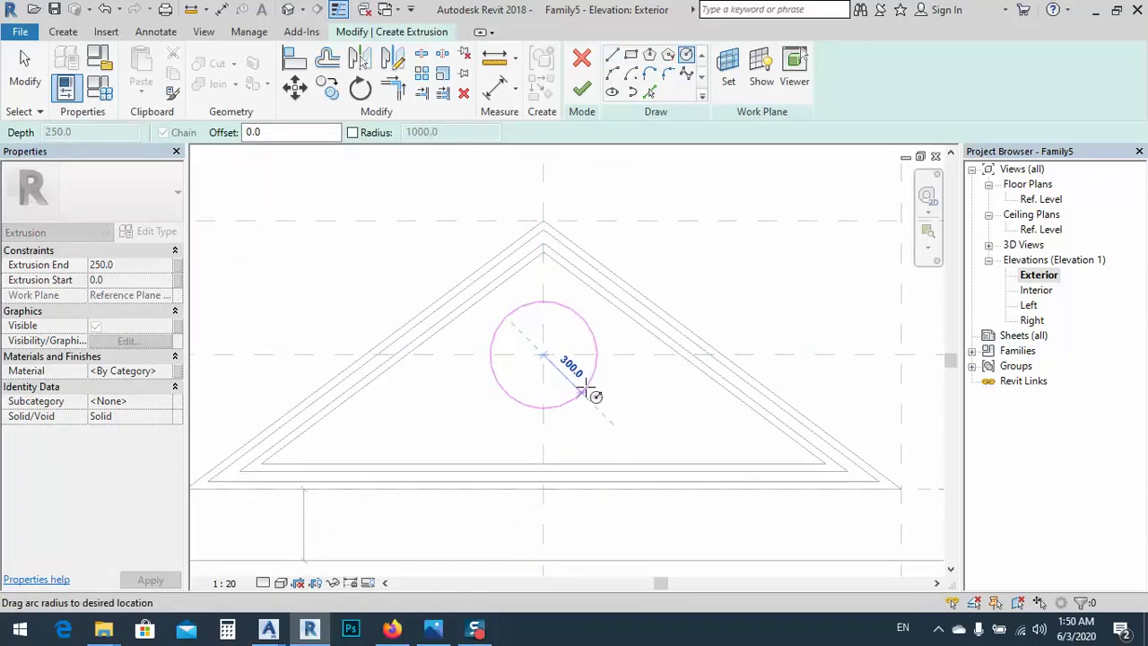
pyautogui.write('200')
pyautogui.press('Return')
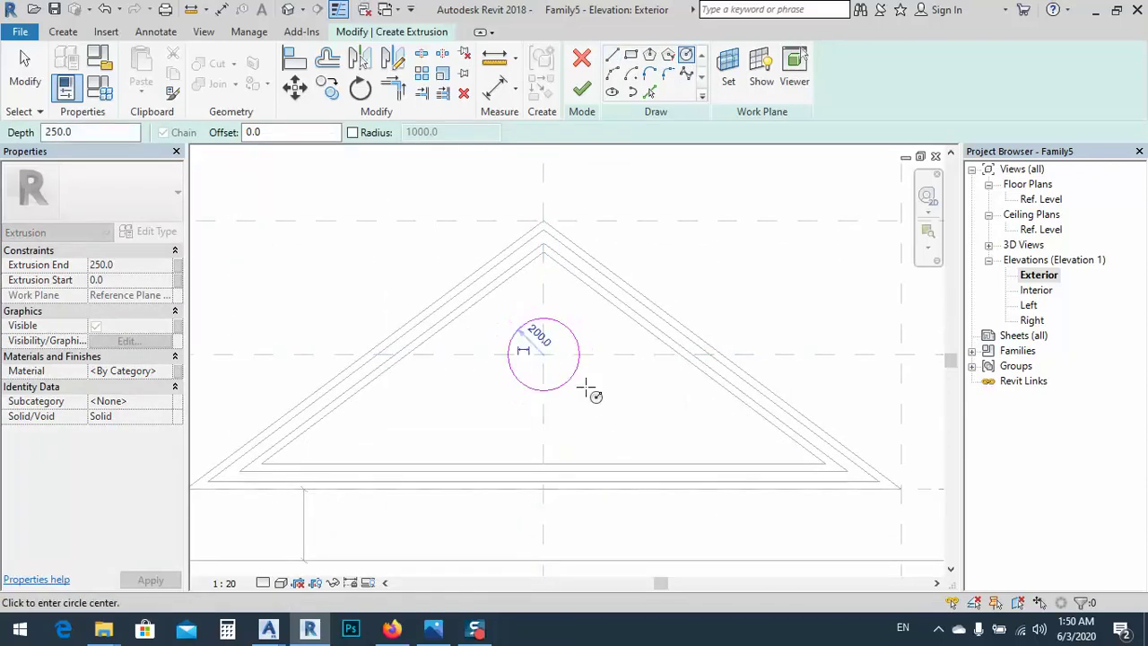
pyautogui.rightClick(587, 391)
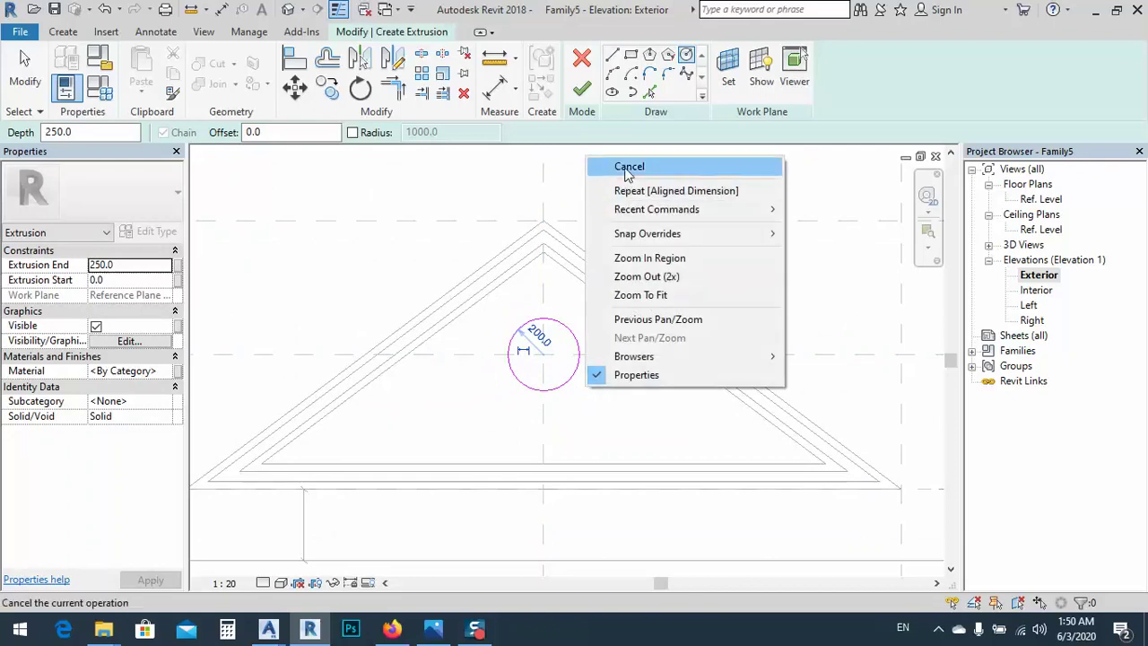
pyautogui.click(623, 164)
pyautogui.rightClick(617, 224)
pyautogui.click(653, 247)
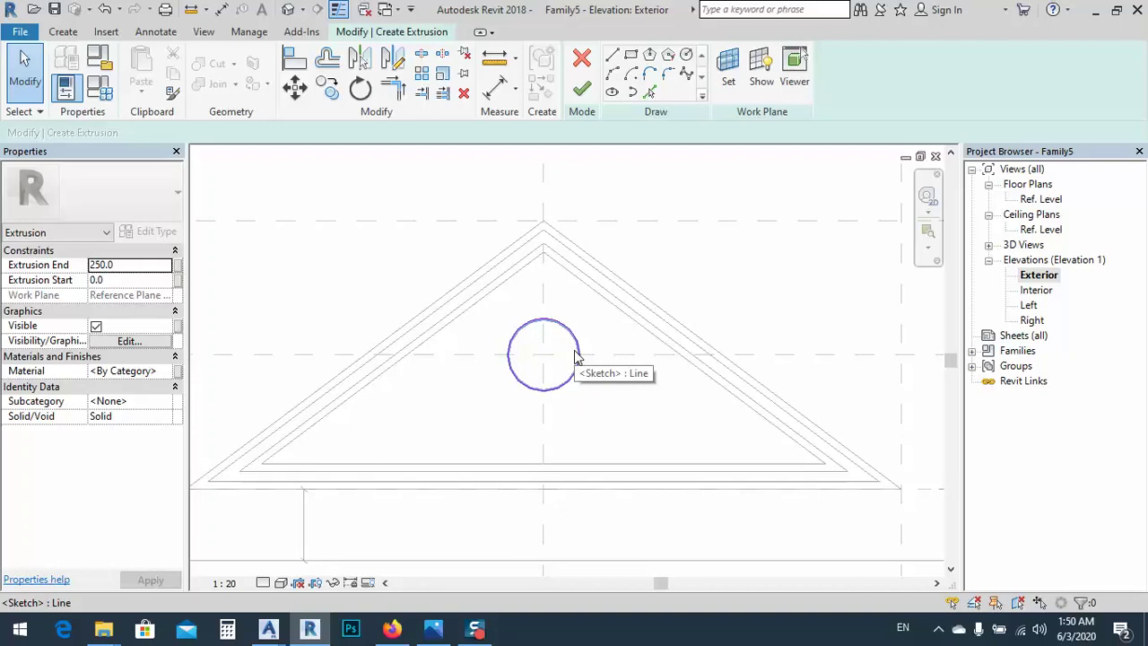
# - Add a diameter dimension to the sketched circle
pyautogui.moveTo(575, 356); pyautogui.dragTo(598, 378, button='middle')
pyautogui.click(518, 93)
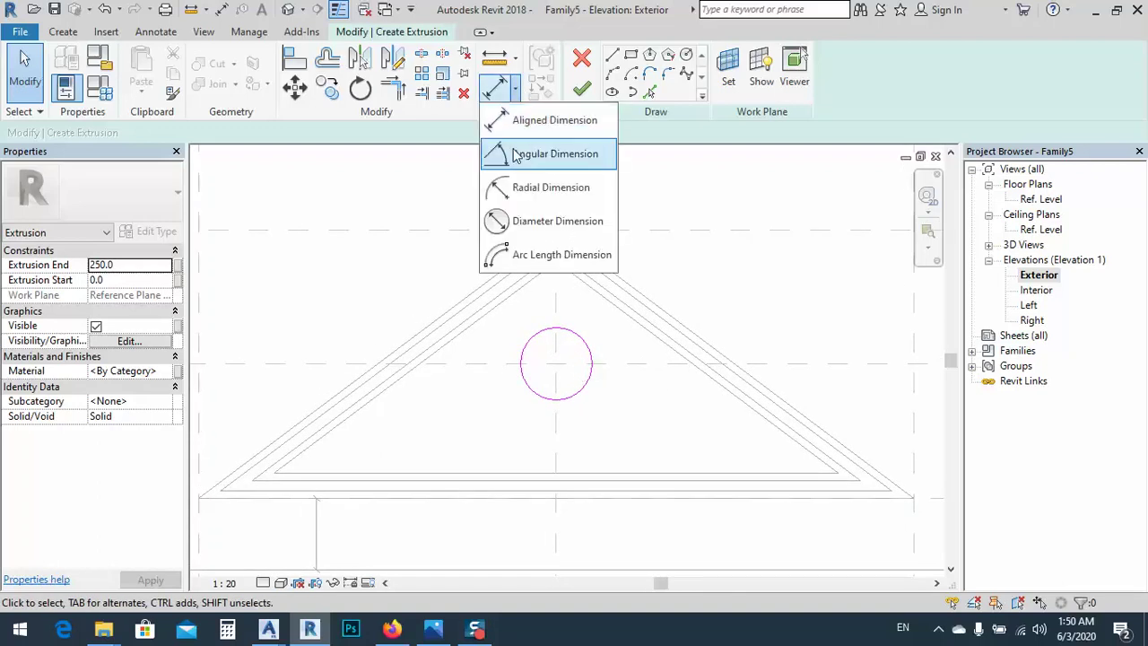
pyautogui.click(507, 222)
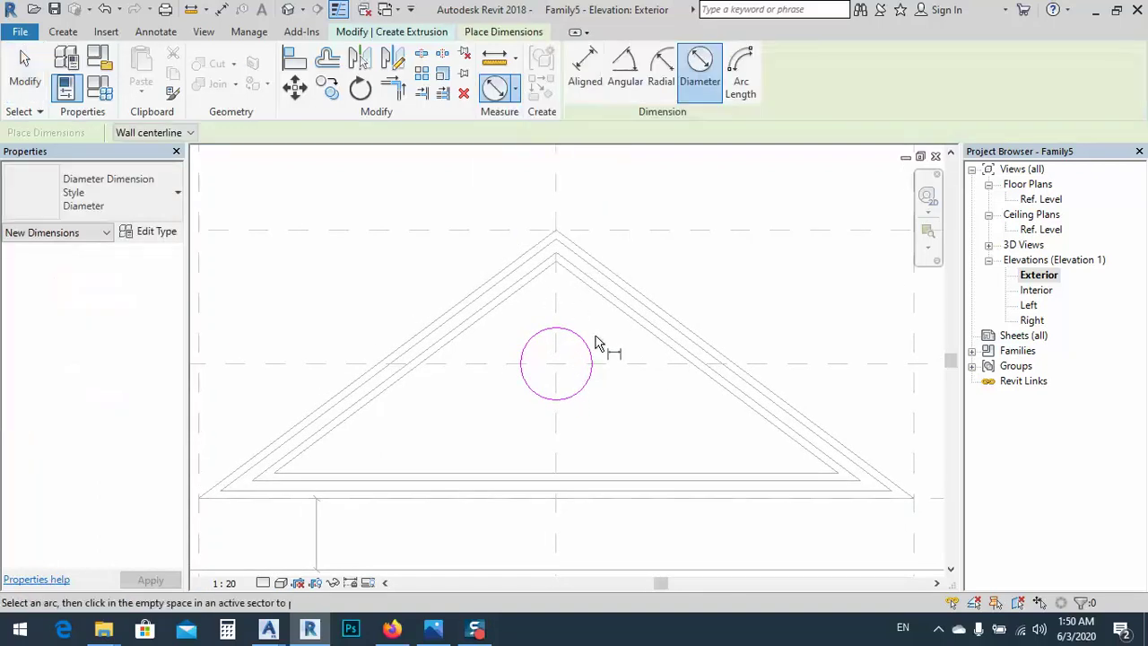
pyautogui.click(585, 343)
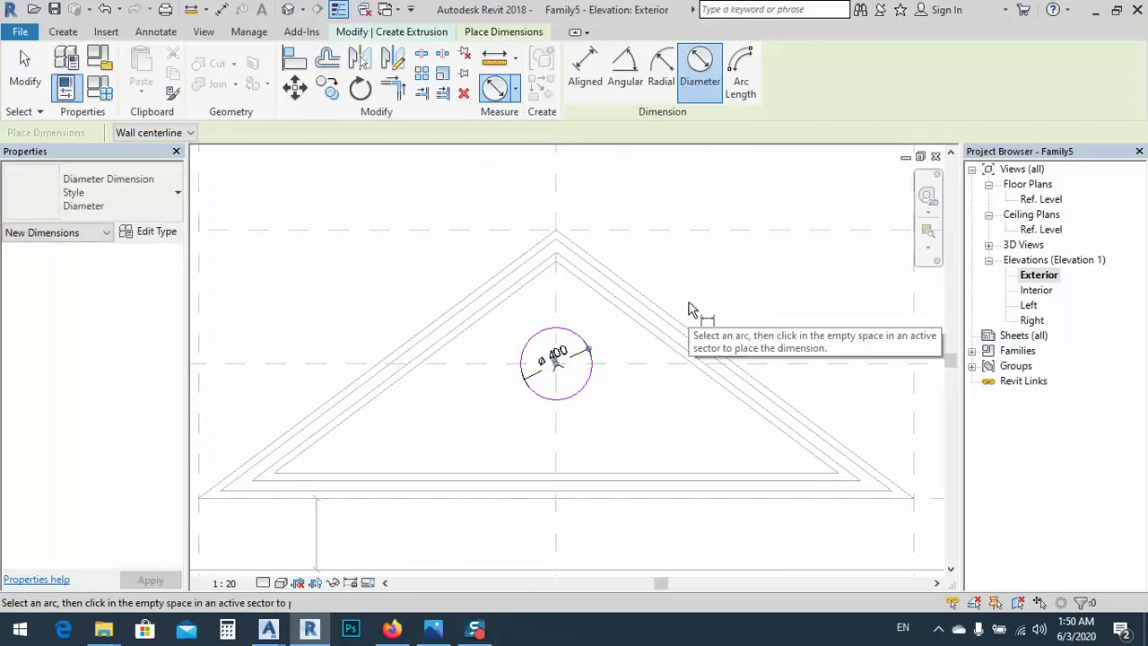
pyautogui.click(610, 375)
pyautogui.press('Escape')
pyautogui.scroll(2, 567, 366)
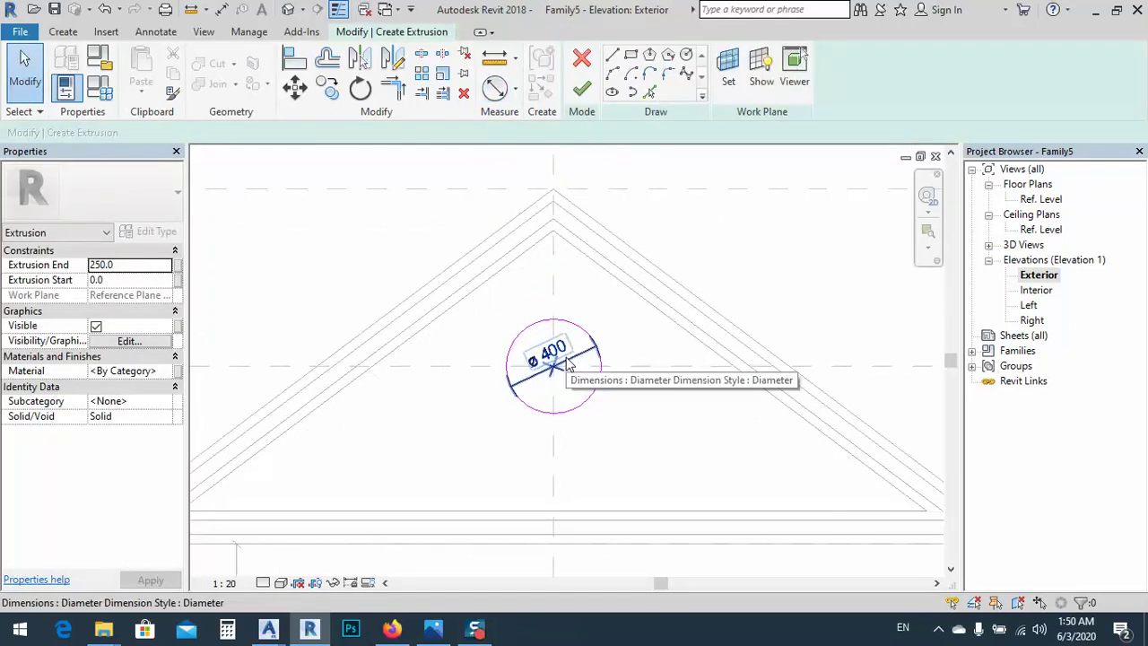
# - Label the circle's diameter dimension with a new family parameter named "middle circle diameter"
pyautogui.click(563, 362)
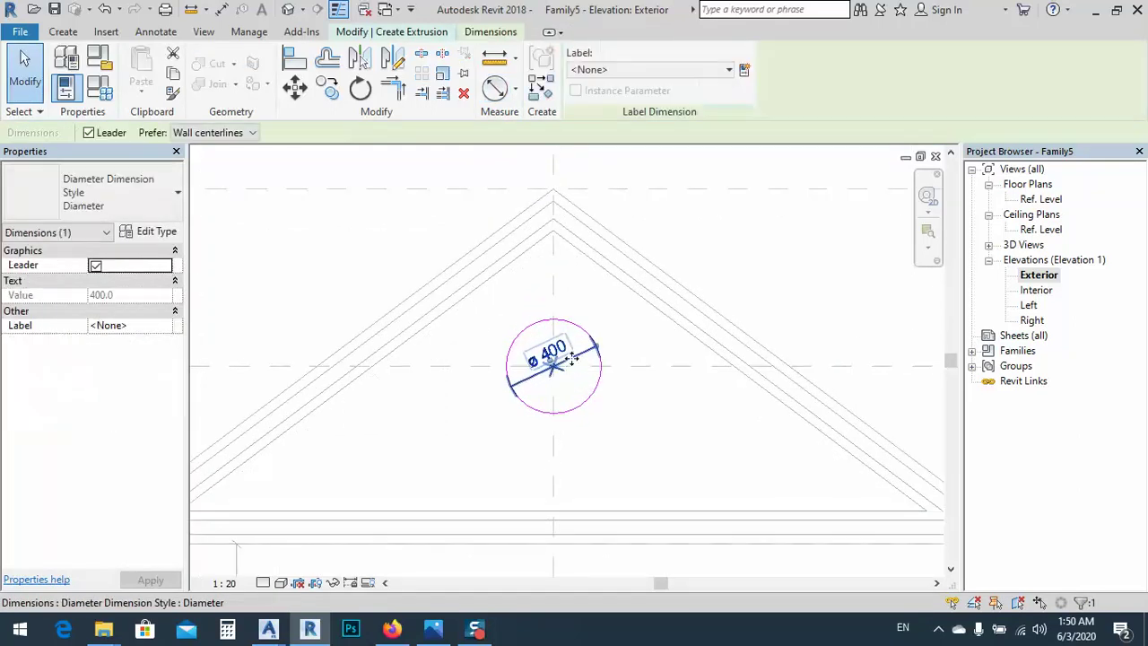
pyautogui.click(744, 70)
pyautogui.write('m')
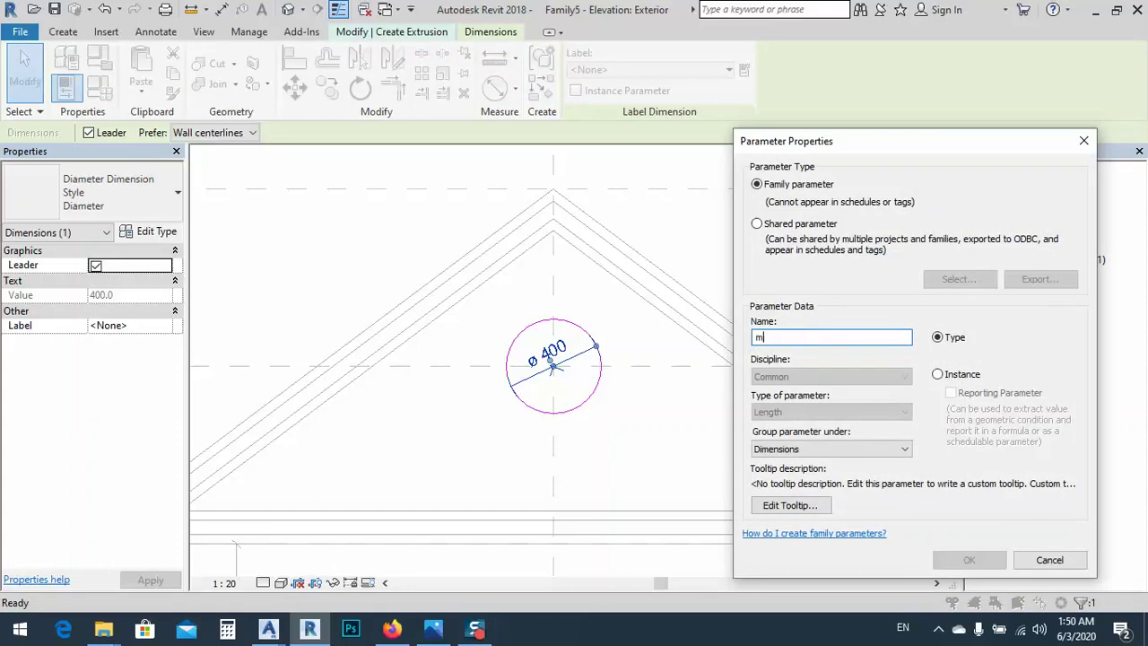
pyautogui.write('iddle circle diameter')
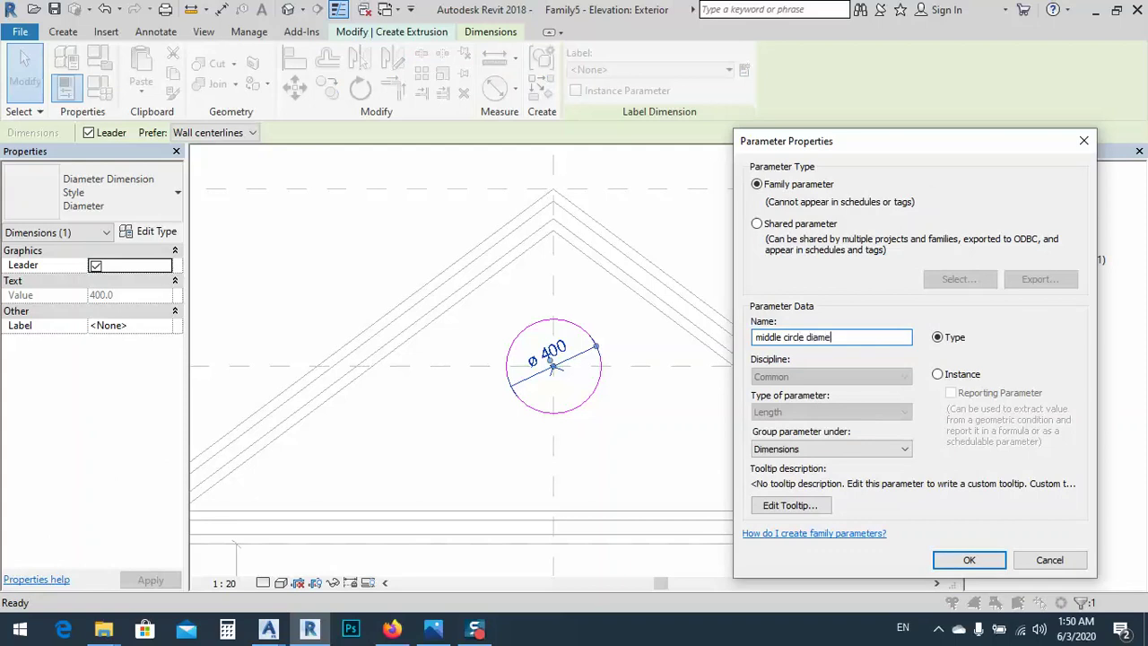
pyautogui.click(970, 560)
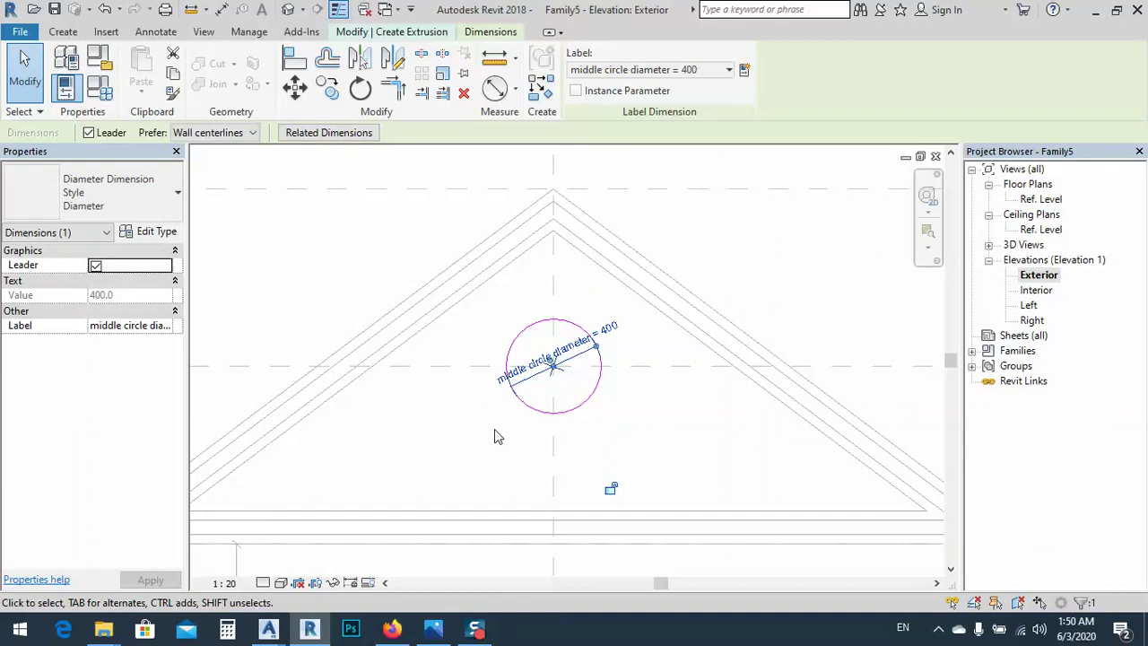
# - Finish the circle extrusion sketch and set the Extrusion End to 40
pyautogui.click(406, 33)
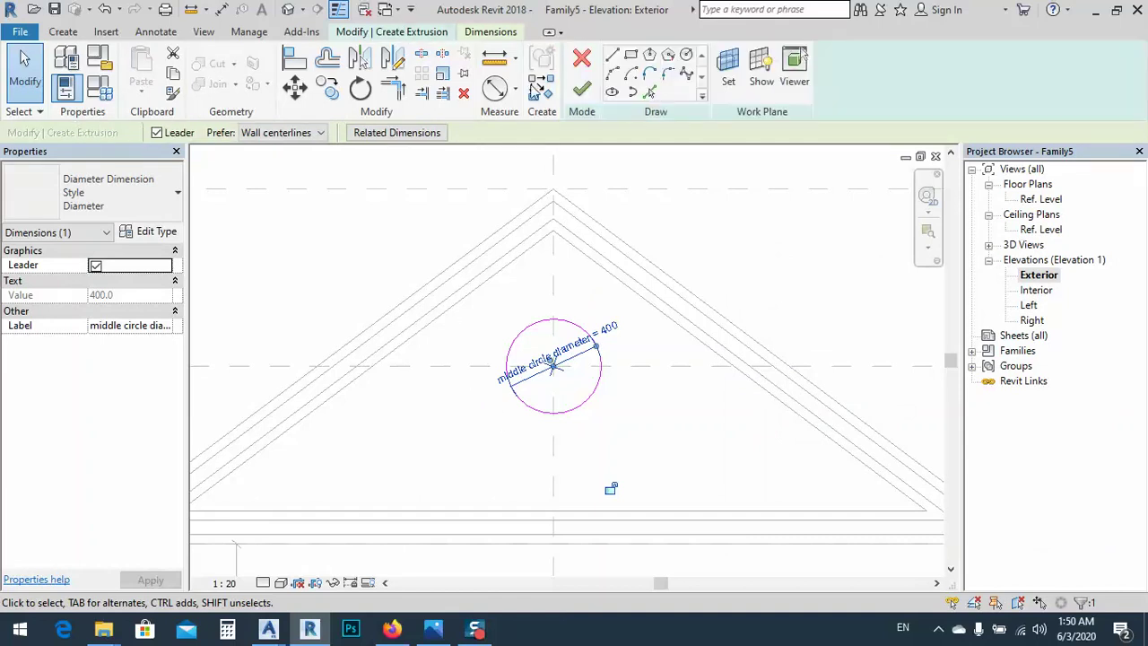
pyautogui.click(581, 89)
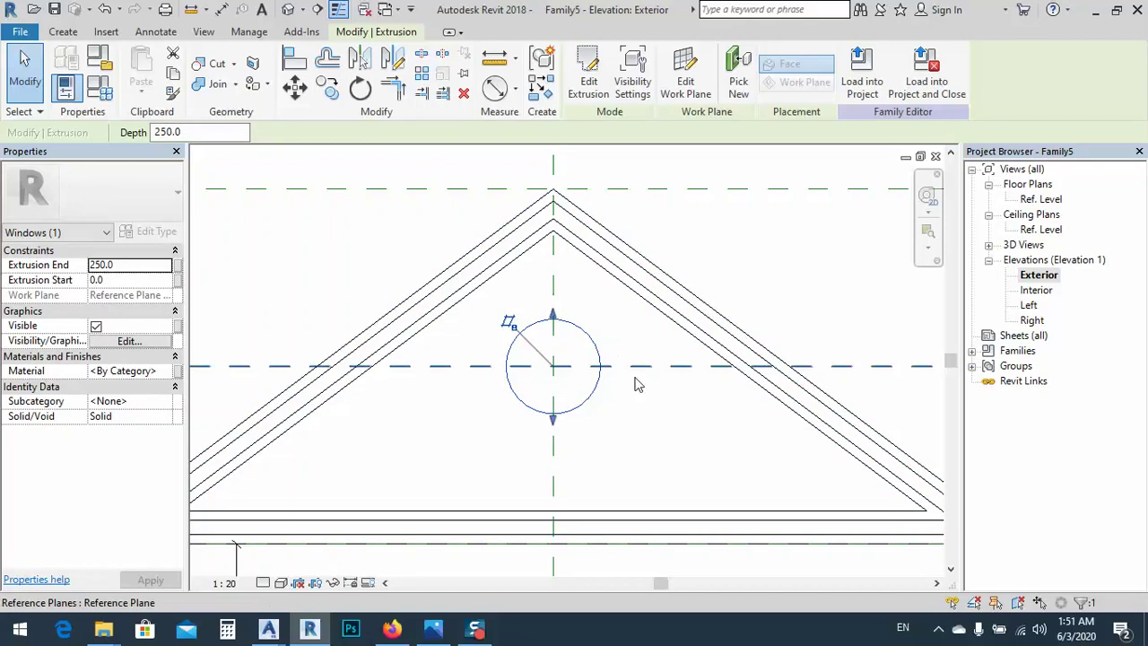
pyautogui.click(136, 266)
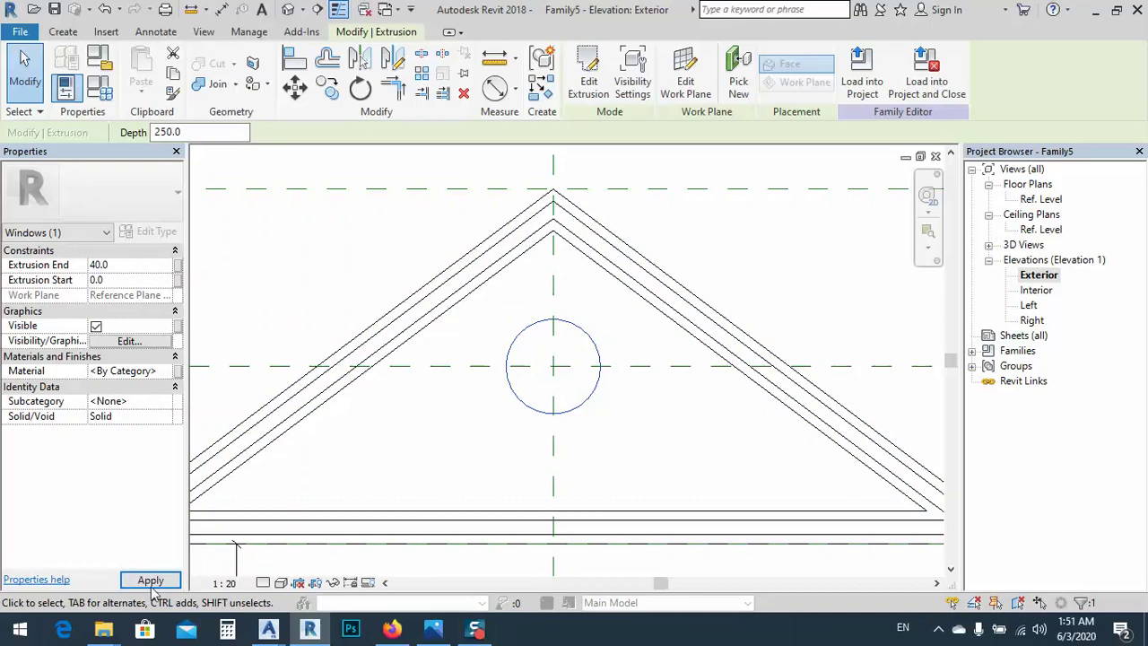
pyautogui.click(151, 581)
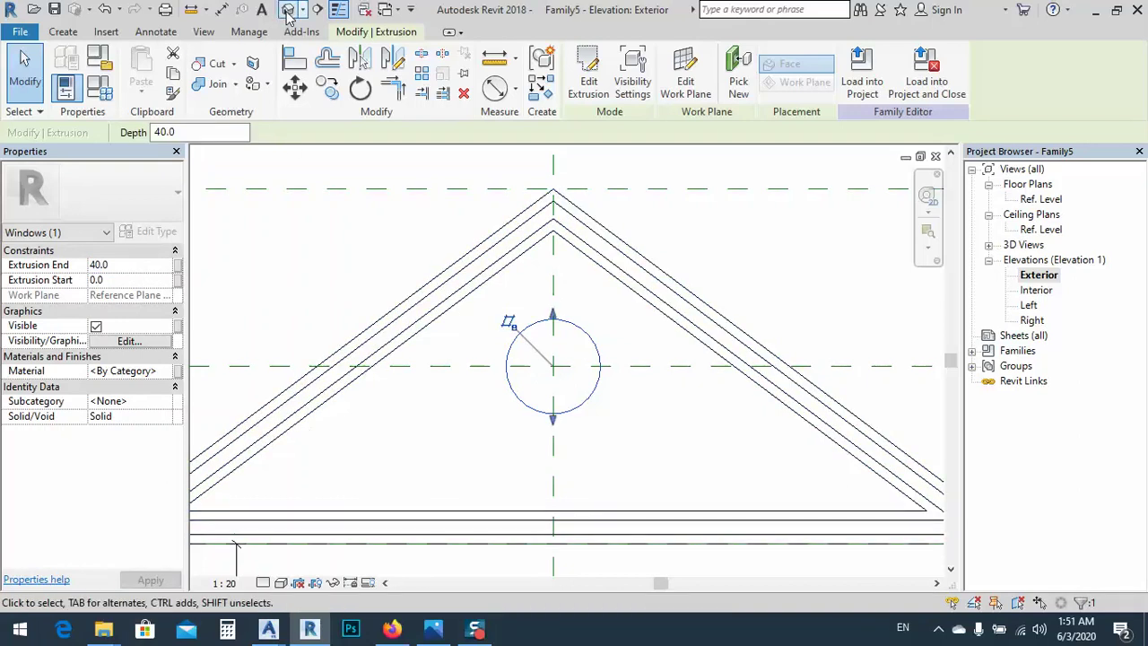
# - In the 3D view, set the circular extrusion's start to -40 and its end to 0
pyautogui.click(288, 11)
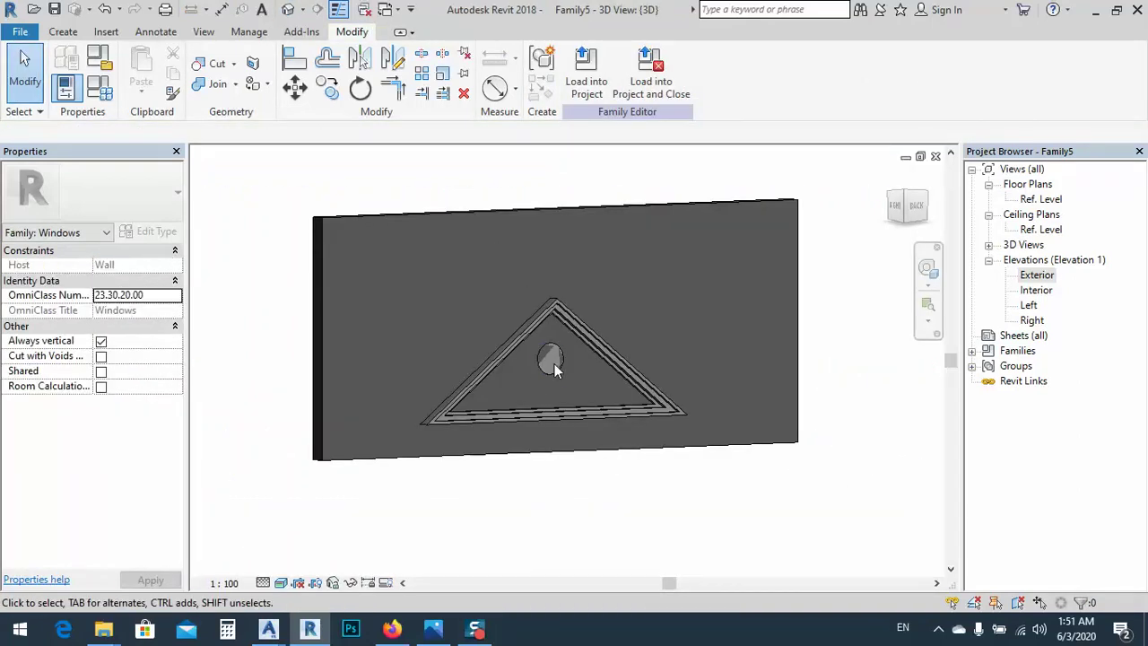
pyautogui.click(551, 366)
pyautogui.click(122, 281)
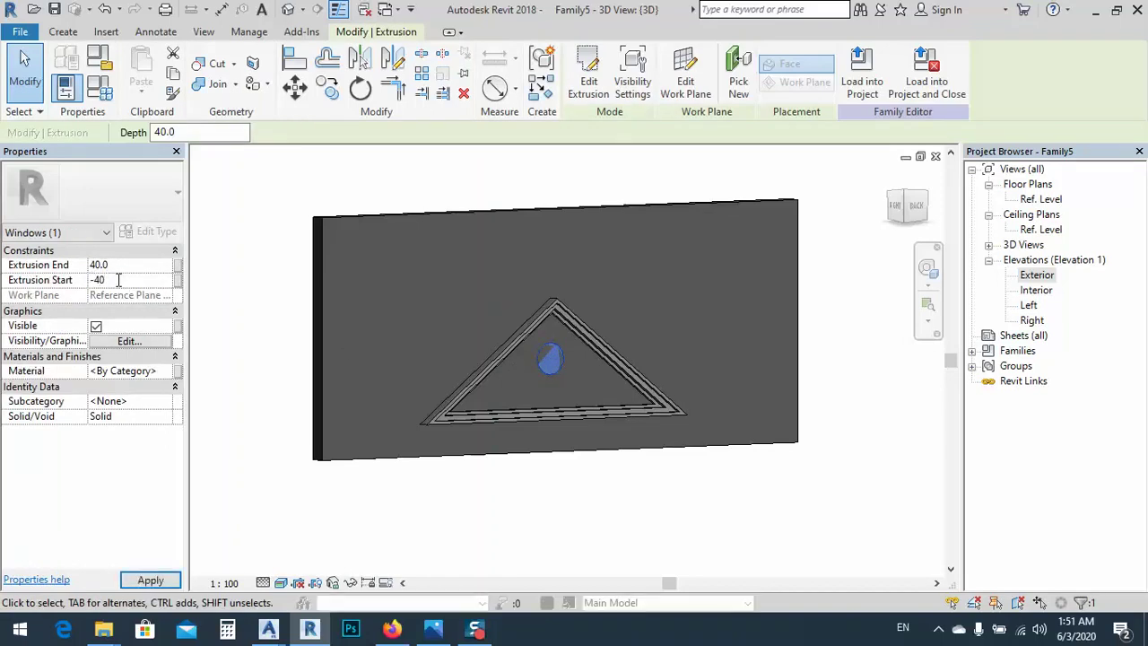
pyautogui.click(120, 265)
pyautogui.click(150, 580)
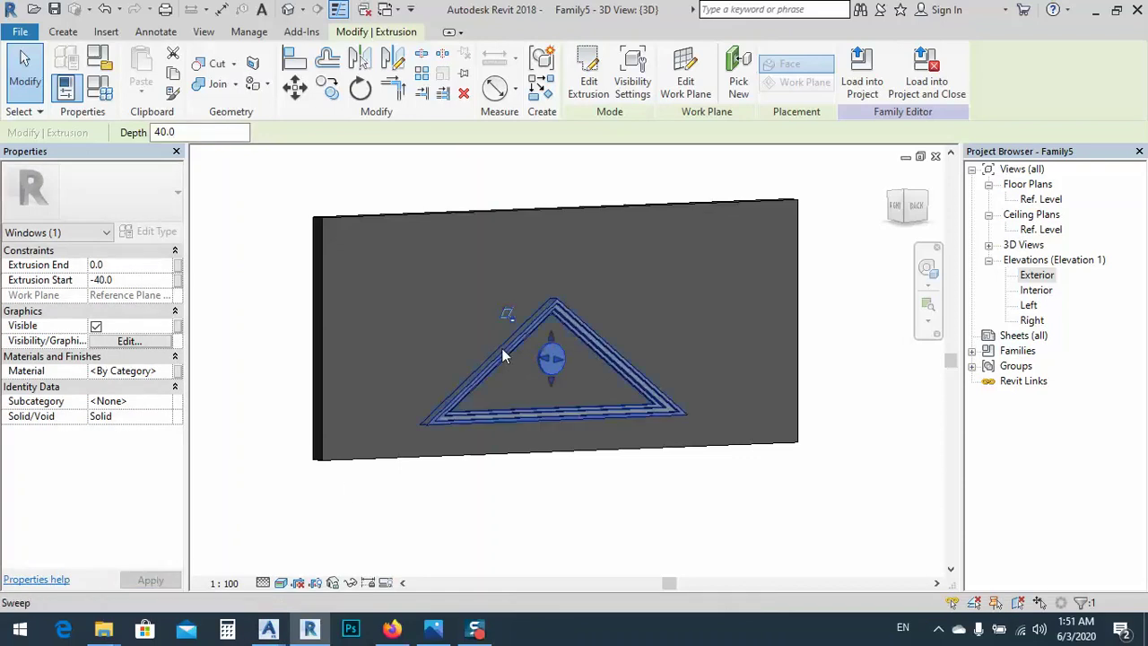
# - Examine how far the round medallion projects from the wall relative to the moulding, in 3D and in the Right elevation
pyautogui.scroll(2, 558, 341)
pyautogui.scroll(3, 519, 361)
pyautogui.scroll(-3, 525, 332)
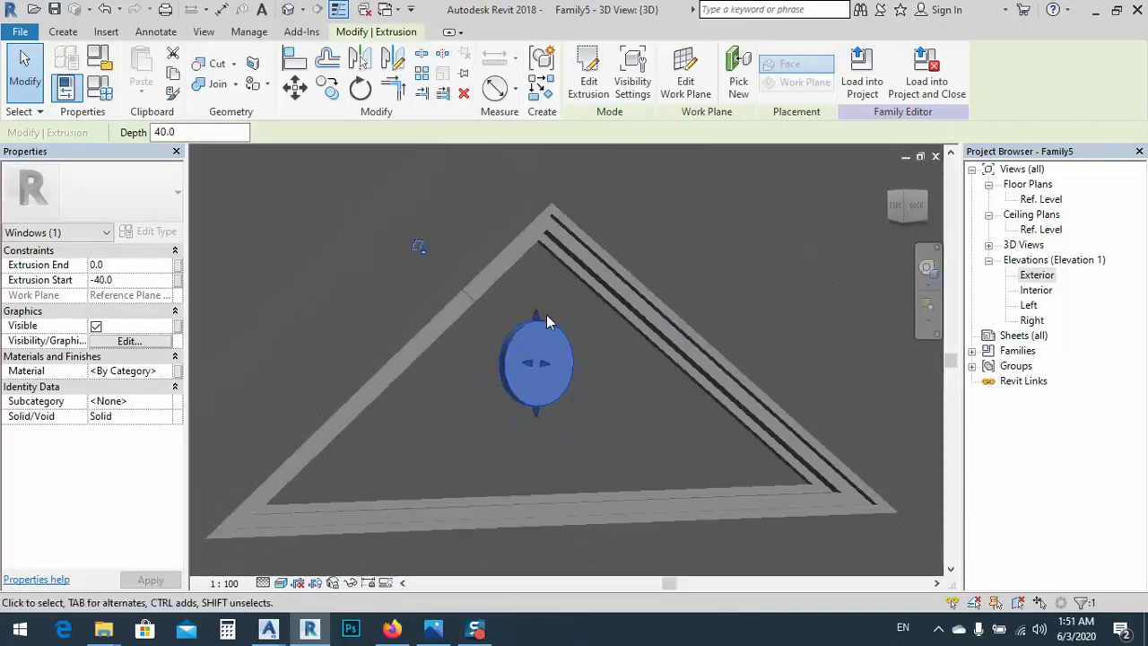
pyautogui.click(591, 520)
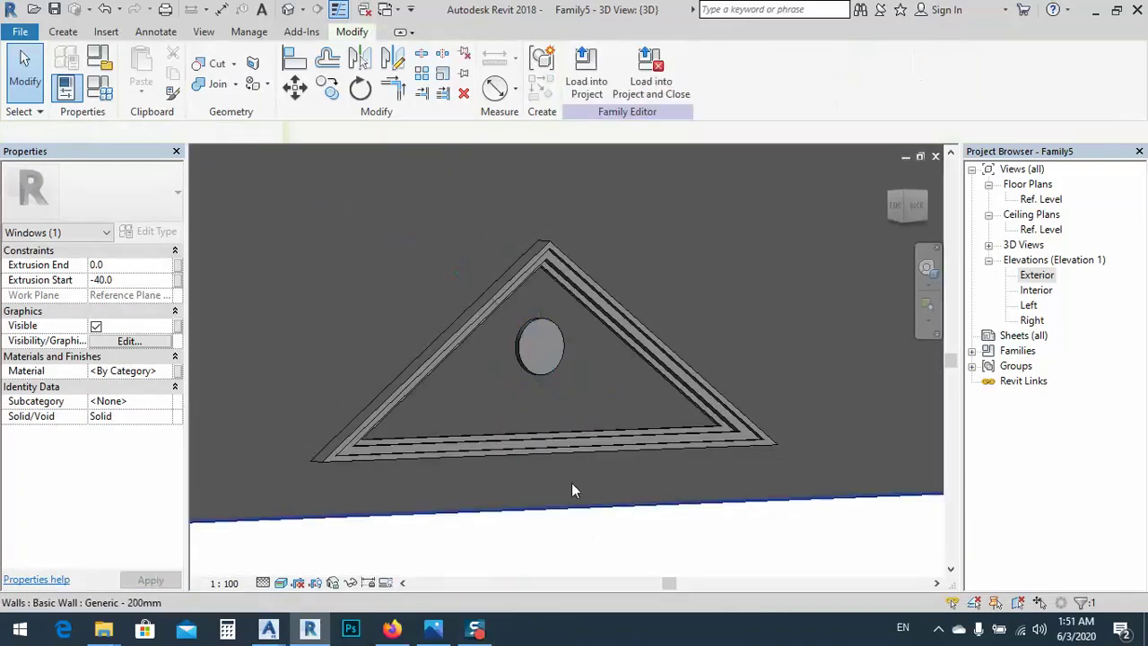
pyautogui.click(561, 358)
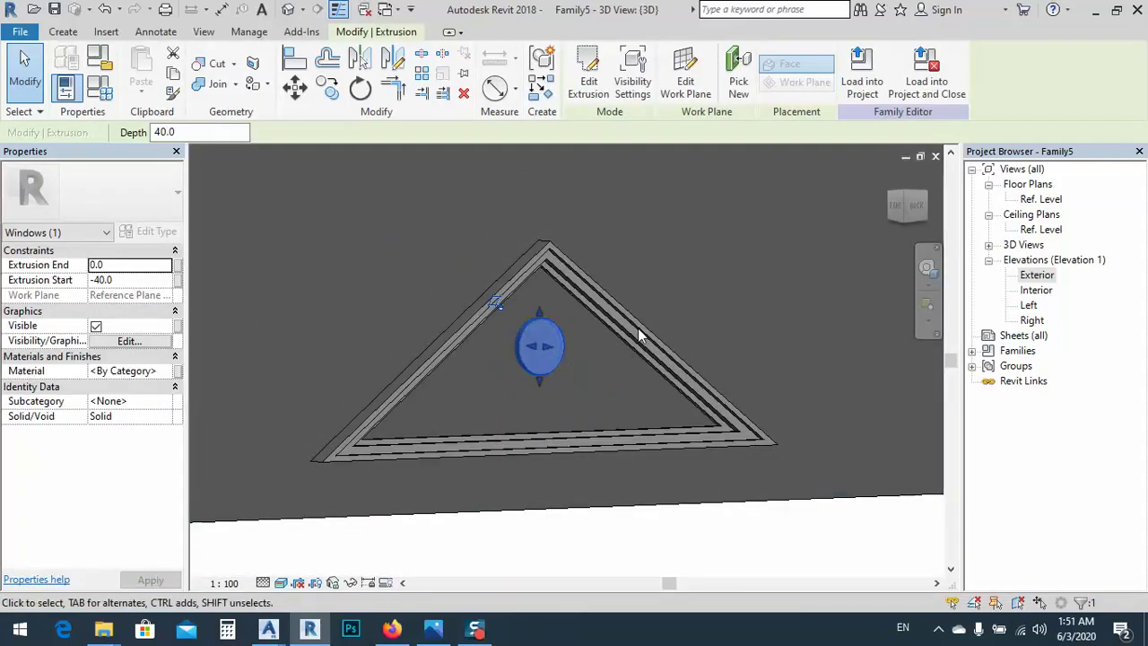
pyautogui.doubleClick(1033, 323)
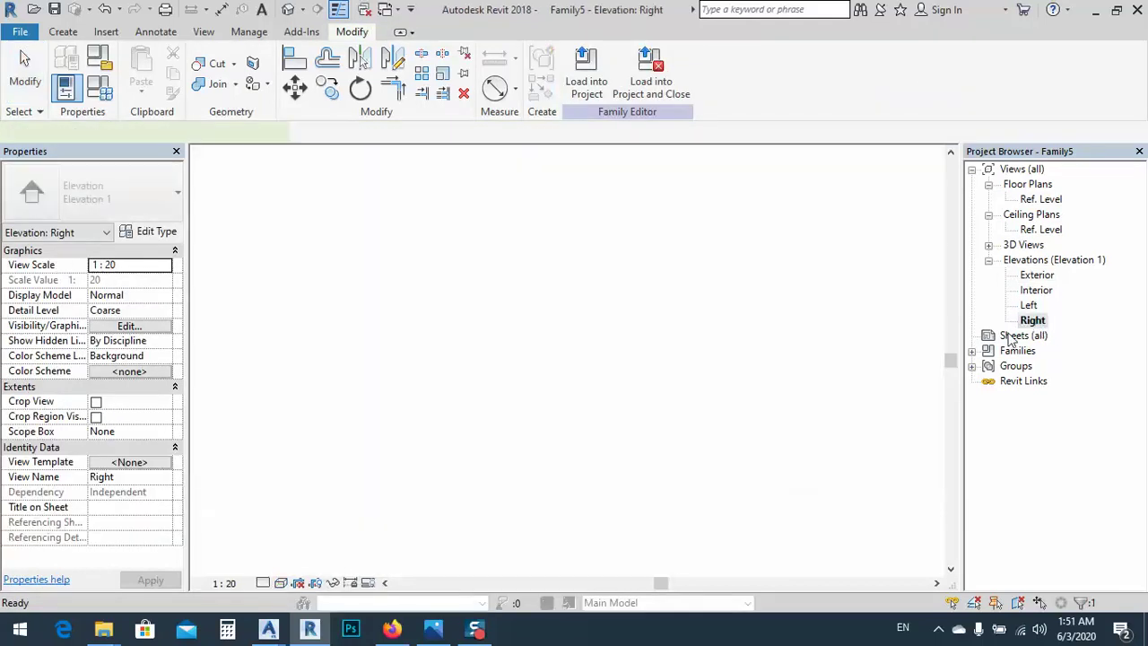
pyautogui.moveTo(587, 272); pyautogui.dragTo(577, 353, button='middle')
pyautogui.scroll(2, 577, 353)
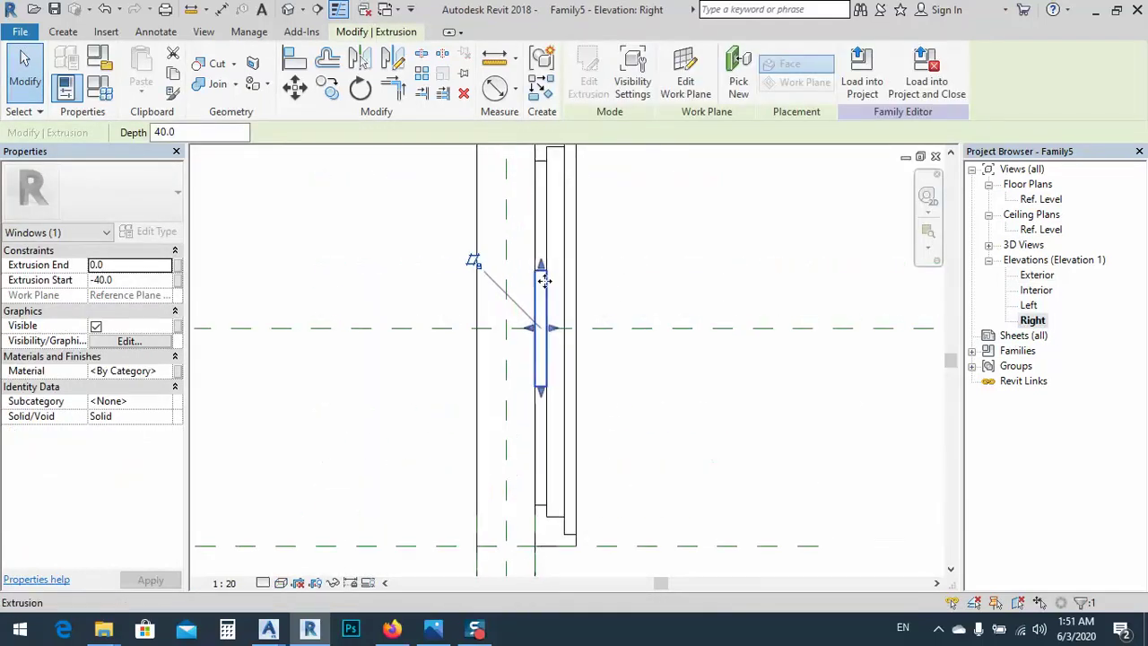
pyautogui.moveTo(582, 262); pyautogui.dragTo(584, 334, button='middle')
pyautogui.click(555, 397)
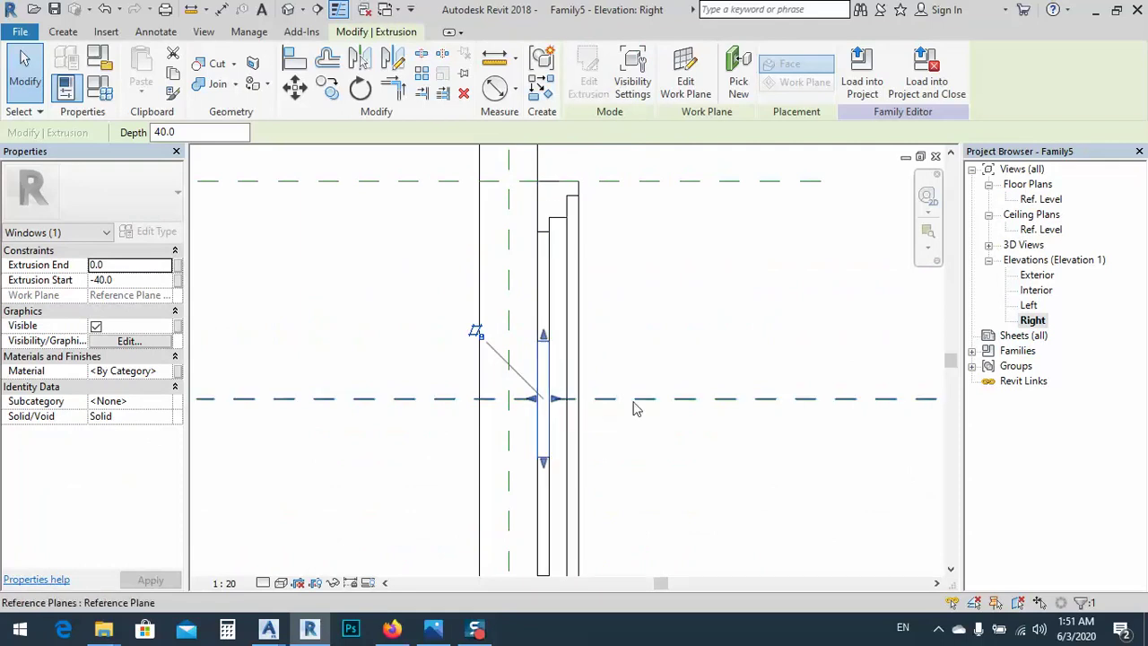
pyautogui.moveTo(628, 404); pyautogui.dragTo(603, 408, button='middle')
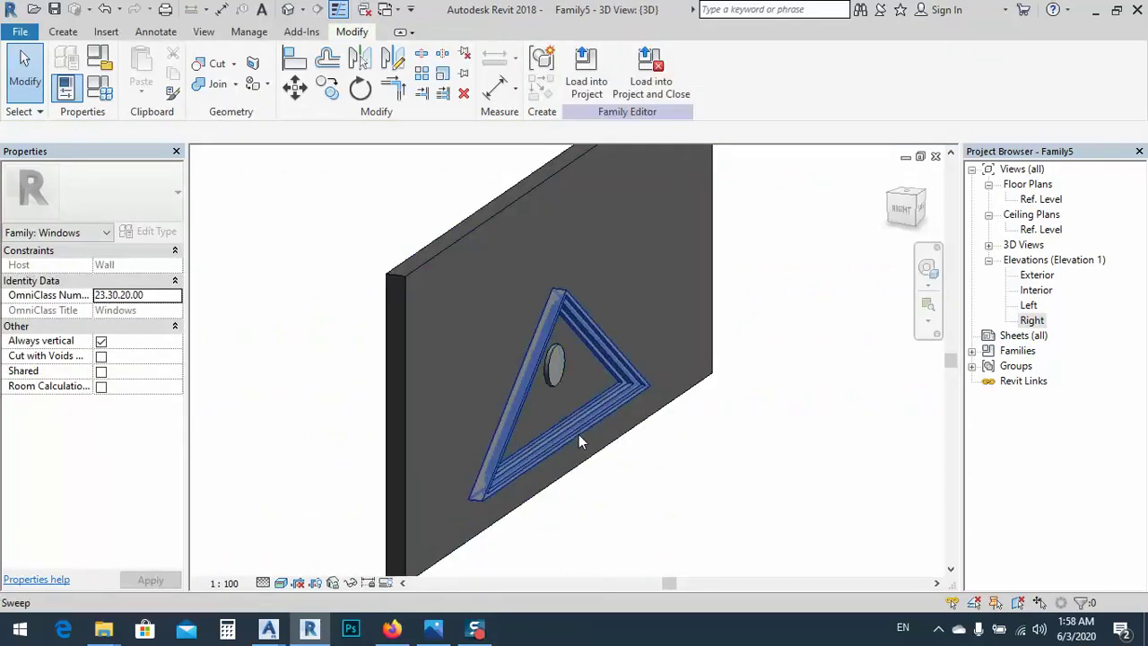
pyautogui.keyDown('shift'); pyautogui.moveTo(578, 434); pyautogui.dragTo(558, 364, button='middle'); pyautogui.keyUp('shift')
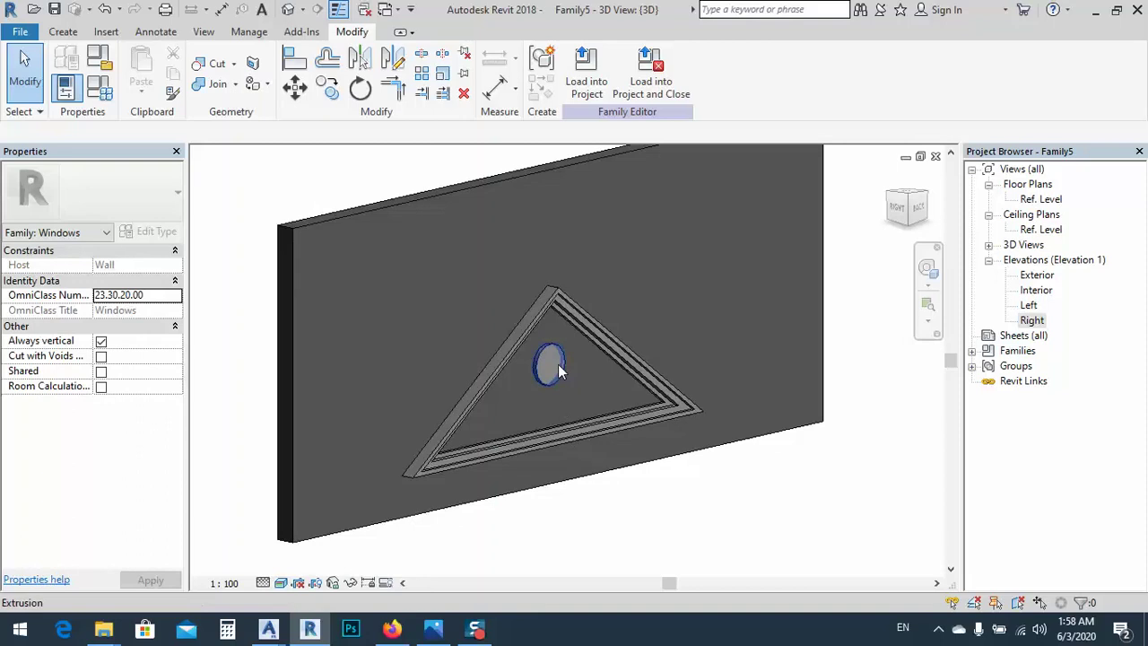
pyautogui.scroll(2, 560, 350)
pyautogui.scroll(3, 560, 346)
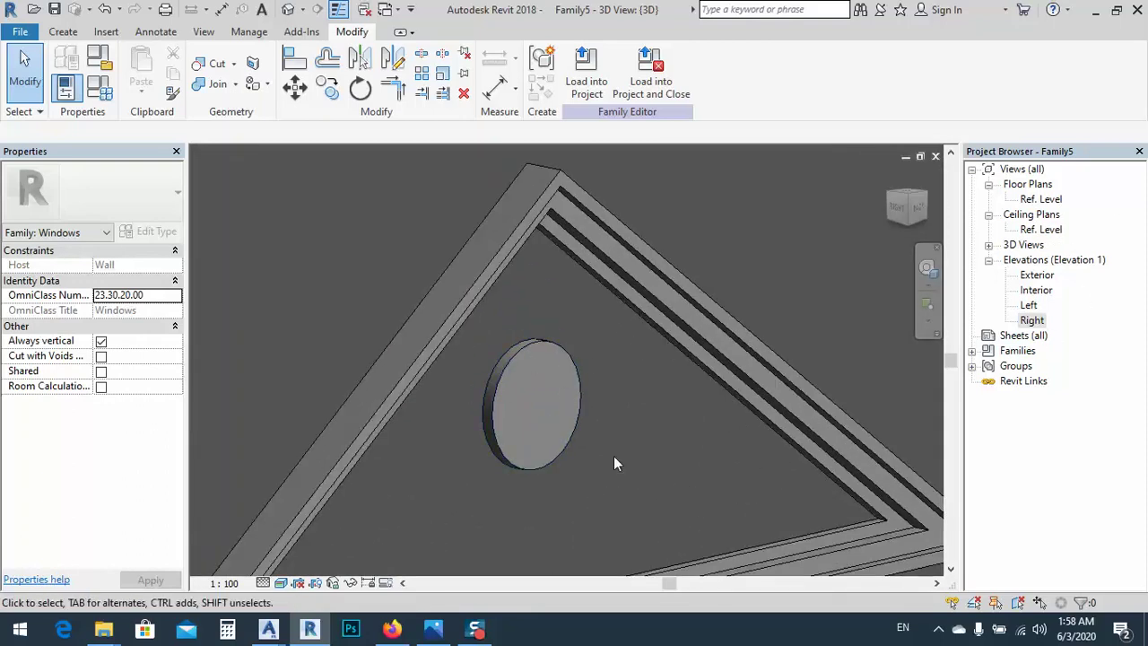
# - In the Exterior elevation, start a sweep and sketch its path by picking the medallion's circular edge, then finish the path
pyautogui.doubleClick(1036, 275)
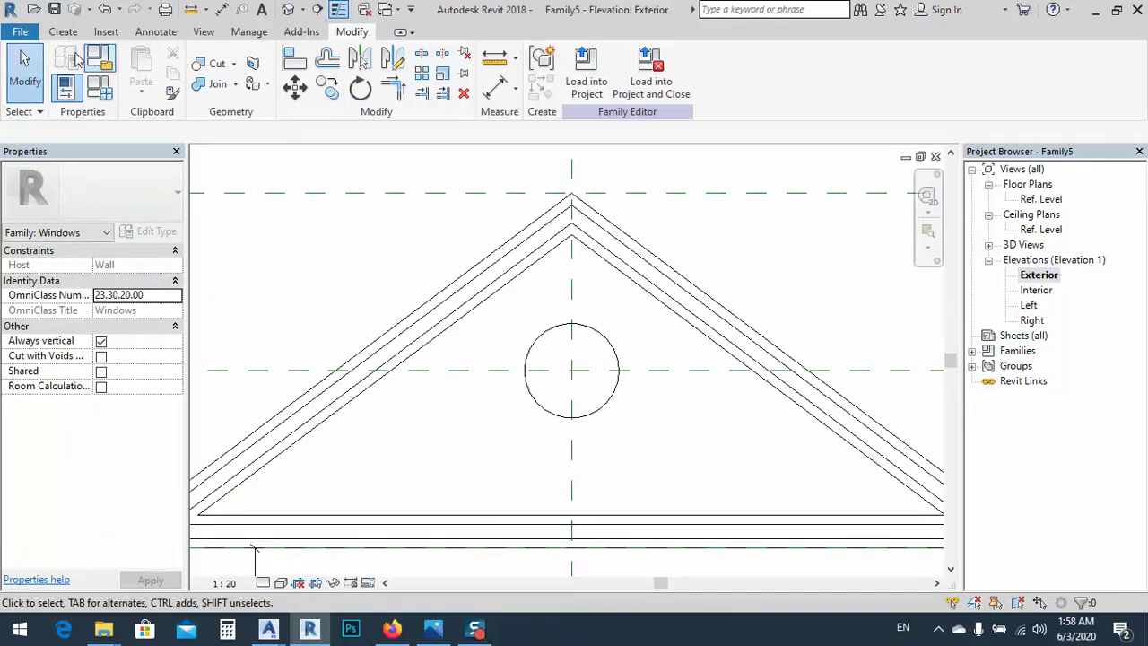
pyautogui.click(61, 32)
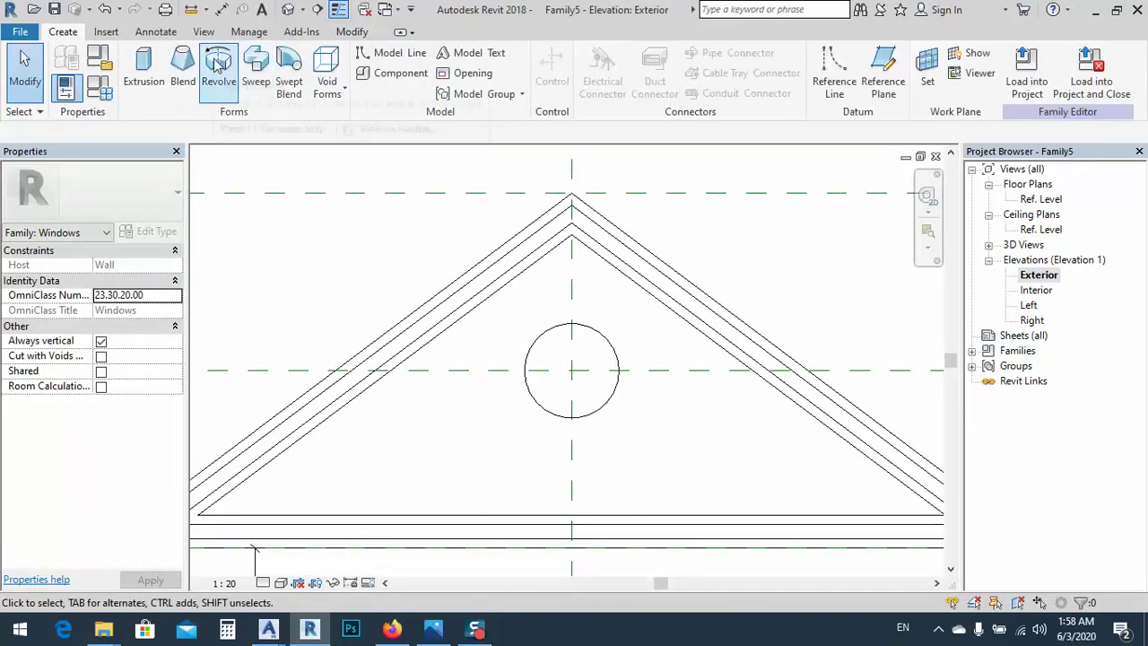
pyautogui.click(256, 64)
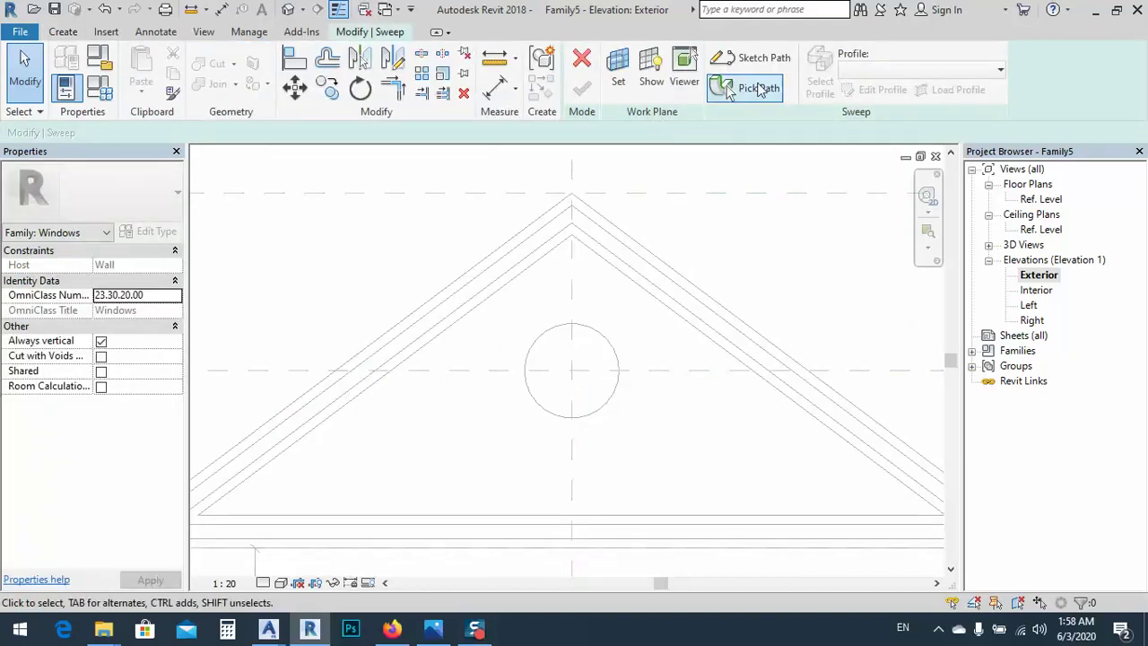
pyautogui.click(750, 56)
pyautogui.click(649, 92)
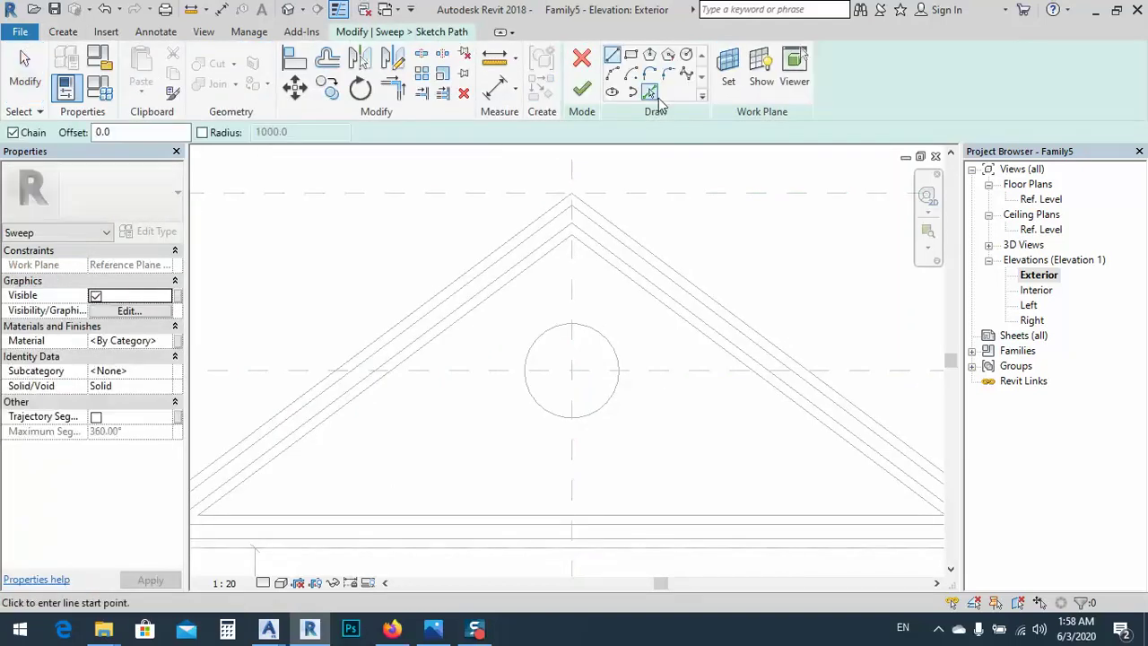
pyautogui.click(608, 342)
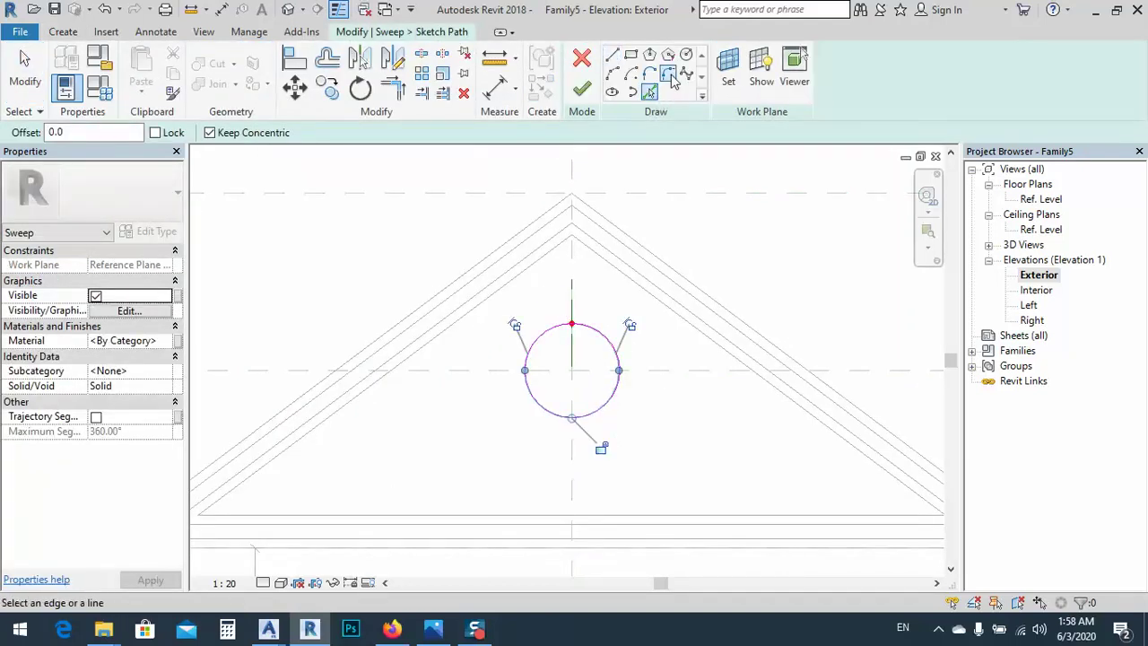
pyautogui.click(582, 88)
# - Edit the sweep profile in the Right elevation and draw a quarter arc of about 32 mm radius from the medallion's upper front corner
pyautogui.click(854, 91)
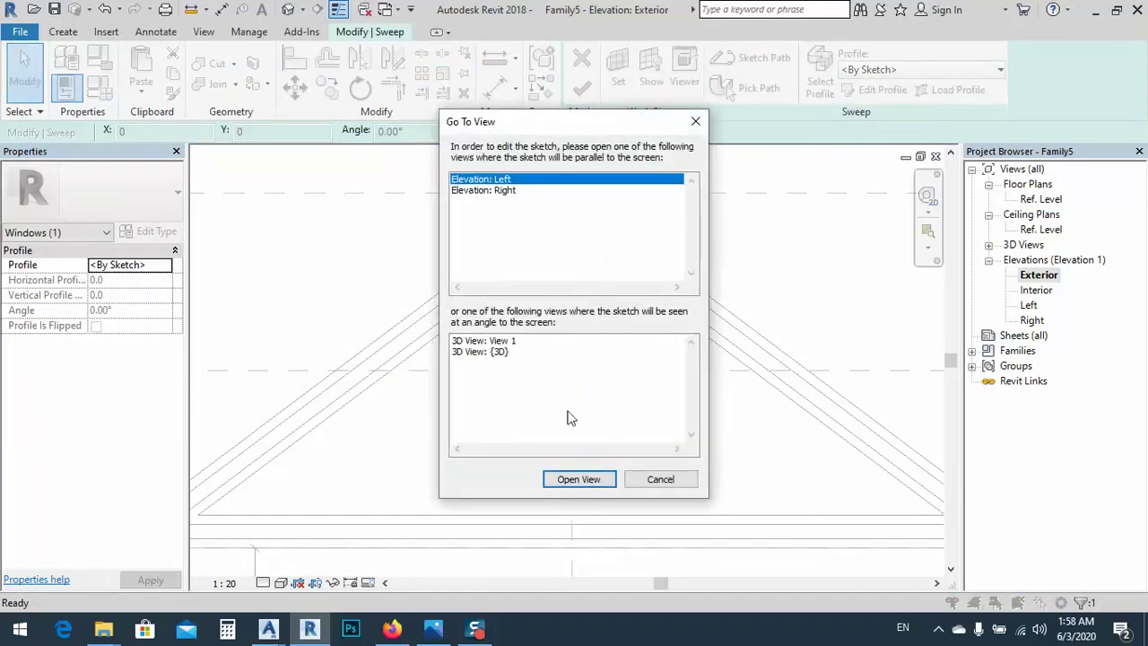
pyautogui.doubleClick(500, 191)
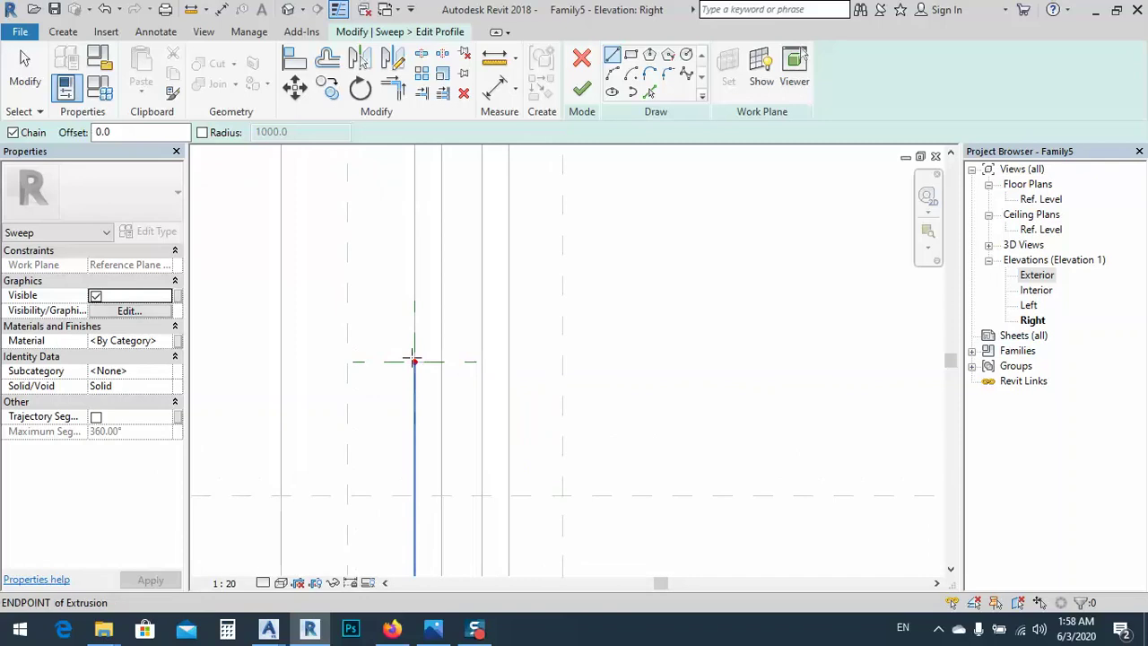
pyautogui.scroll(1, 513, 396)
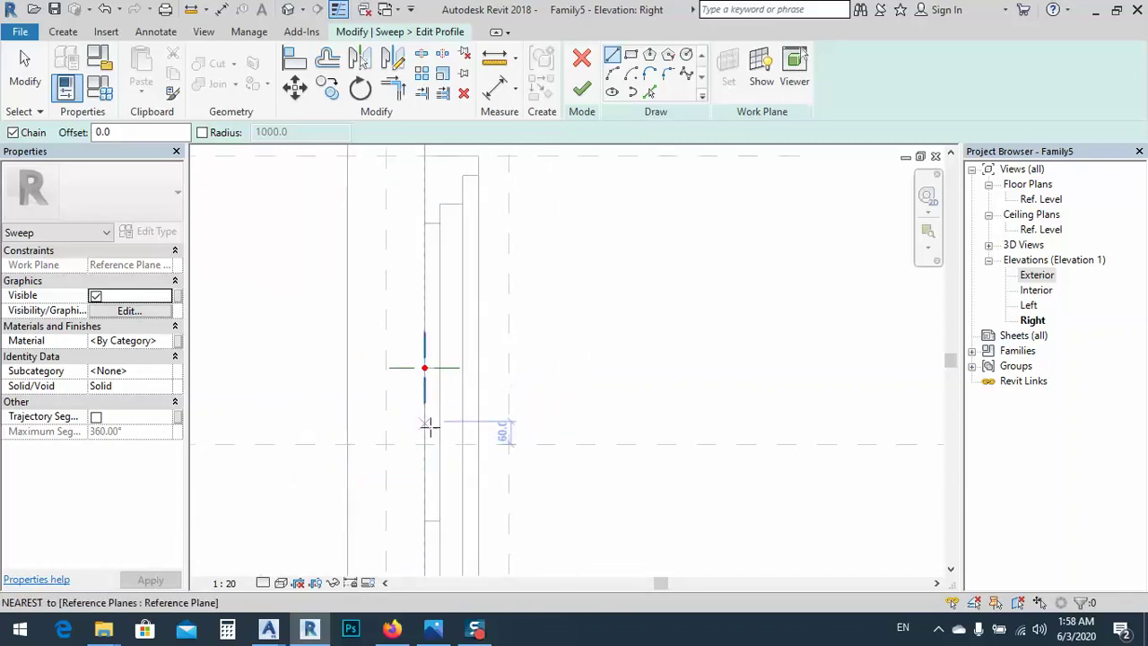
pyautogui.scroll(4, 425, 372)
pyautogui.scroll(1, 469, 356)
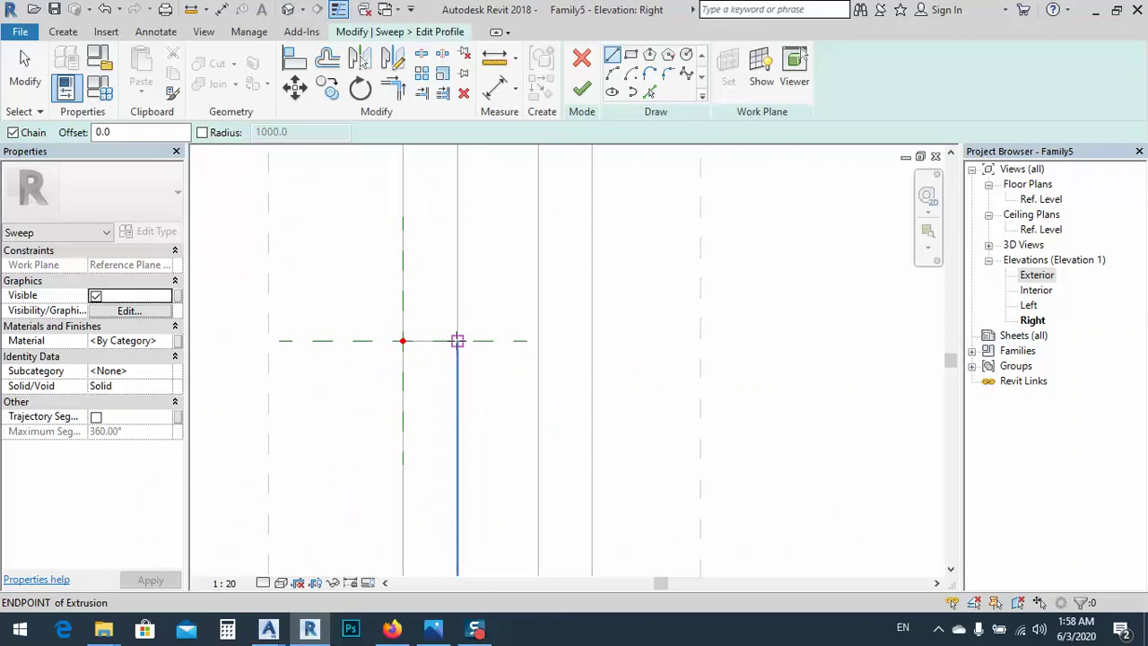
pyautogui.click(457, 340)
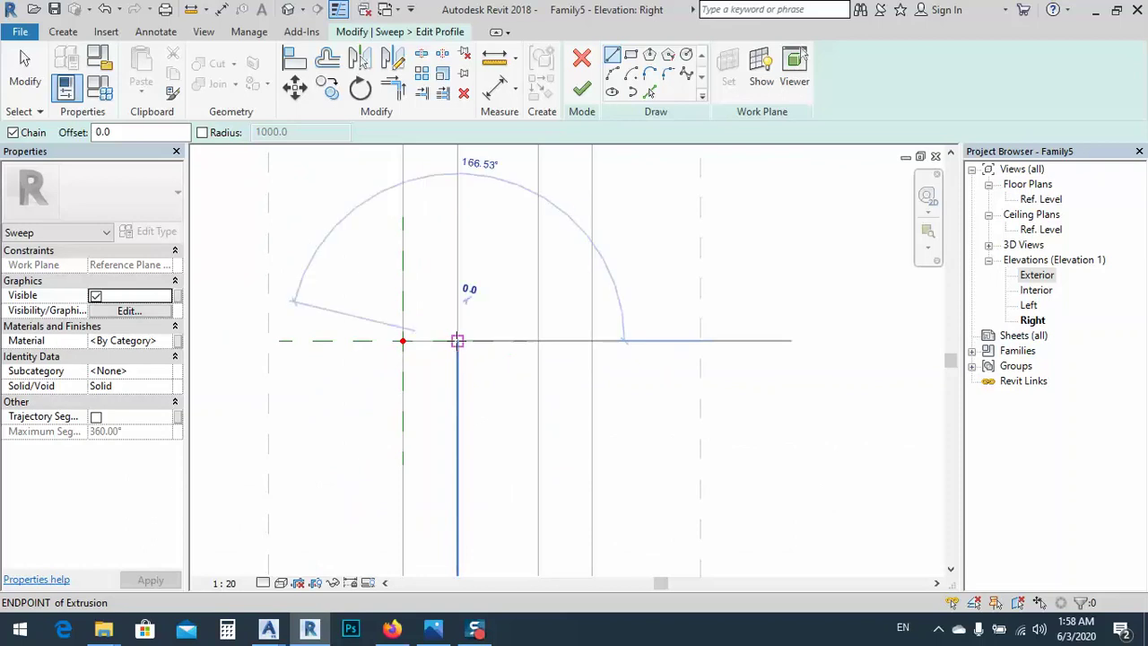
pyautogui.click(613, 73)
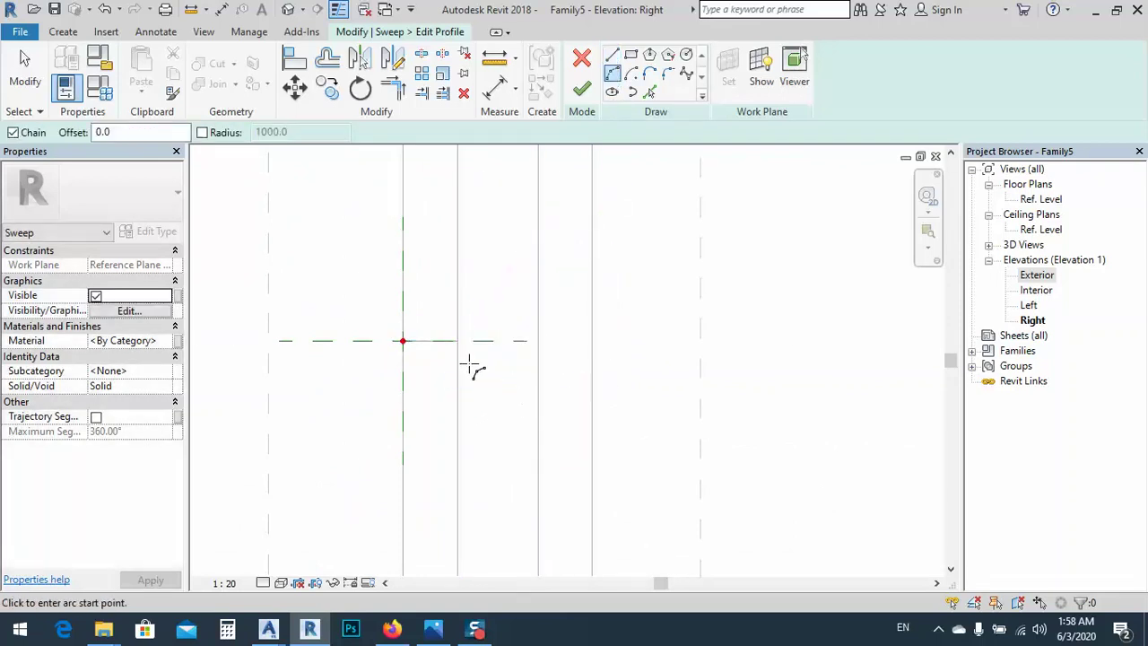
pyautogui.click(458, 340)
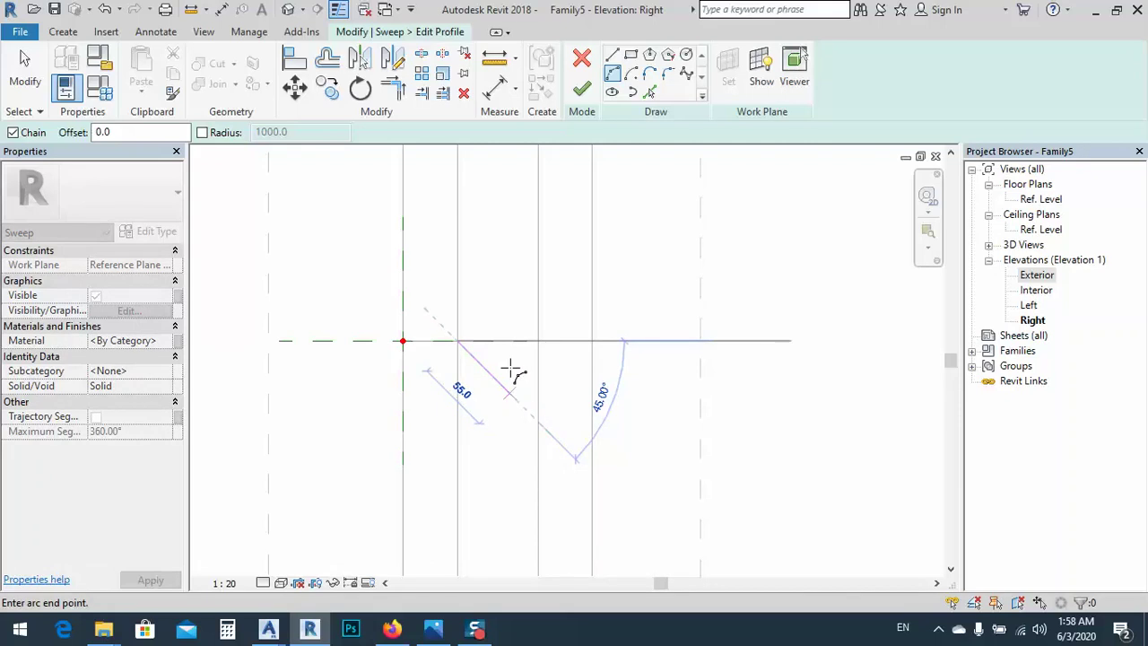
pyautogui.scroll(3, 510, 369)
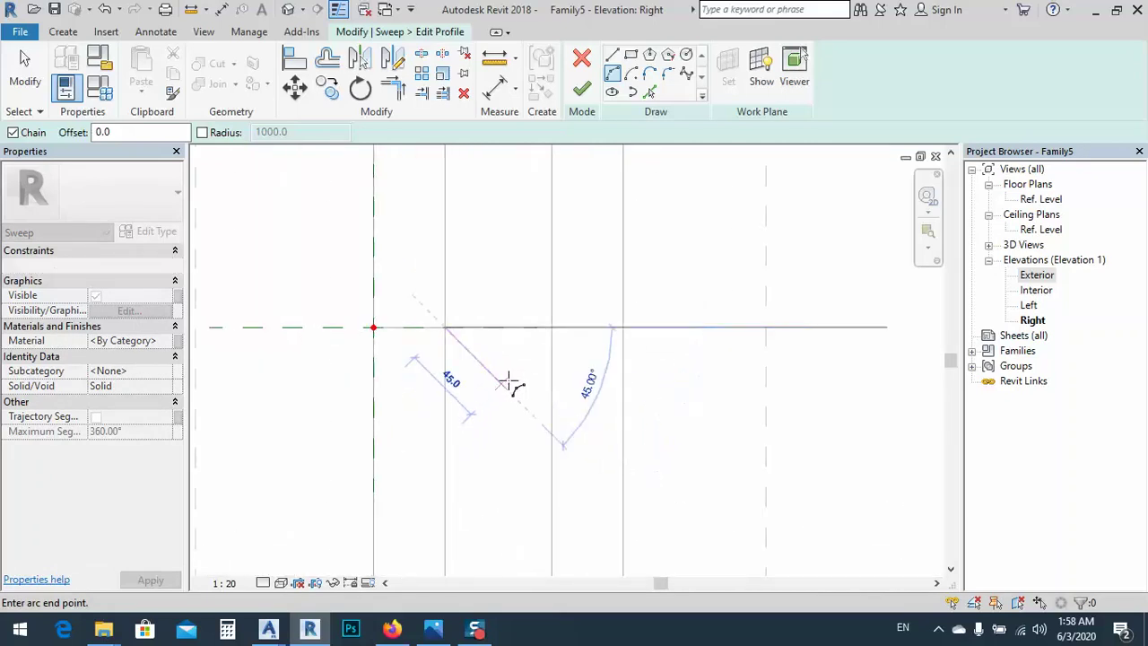
pyautogui.click(513, 382)
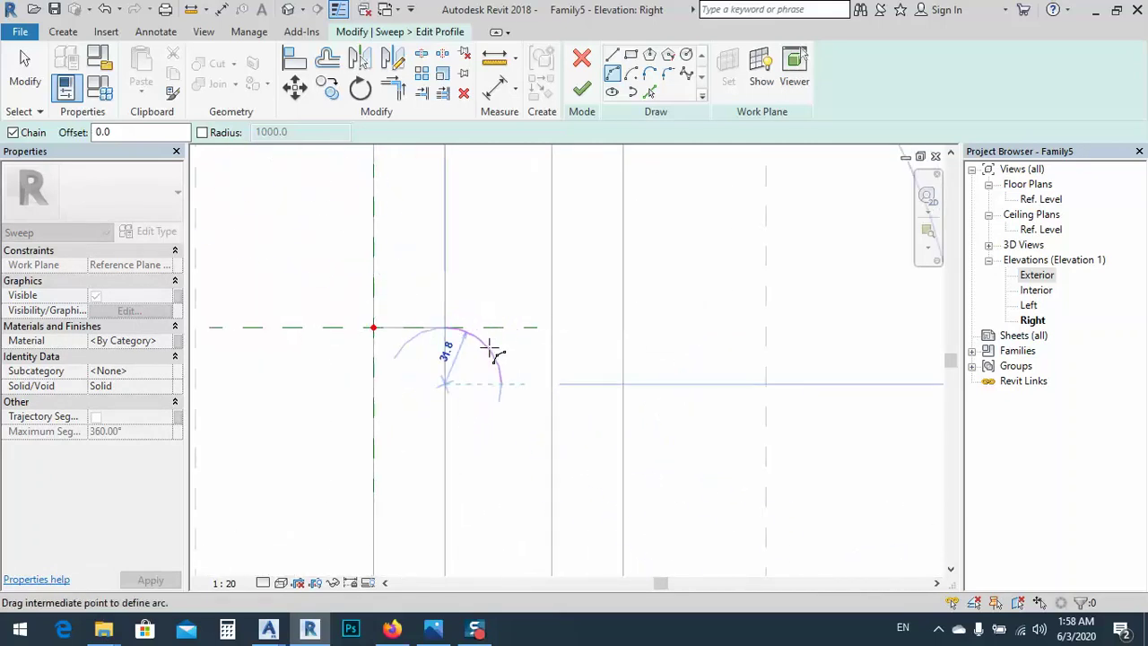
pyautogui.click(507, 394)
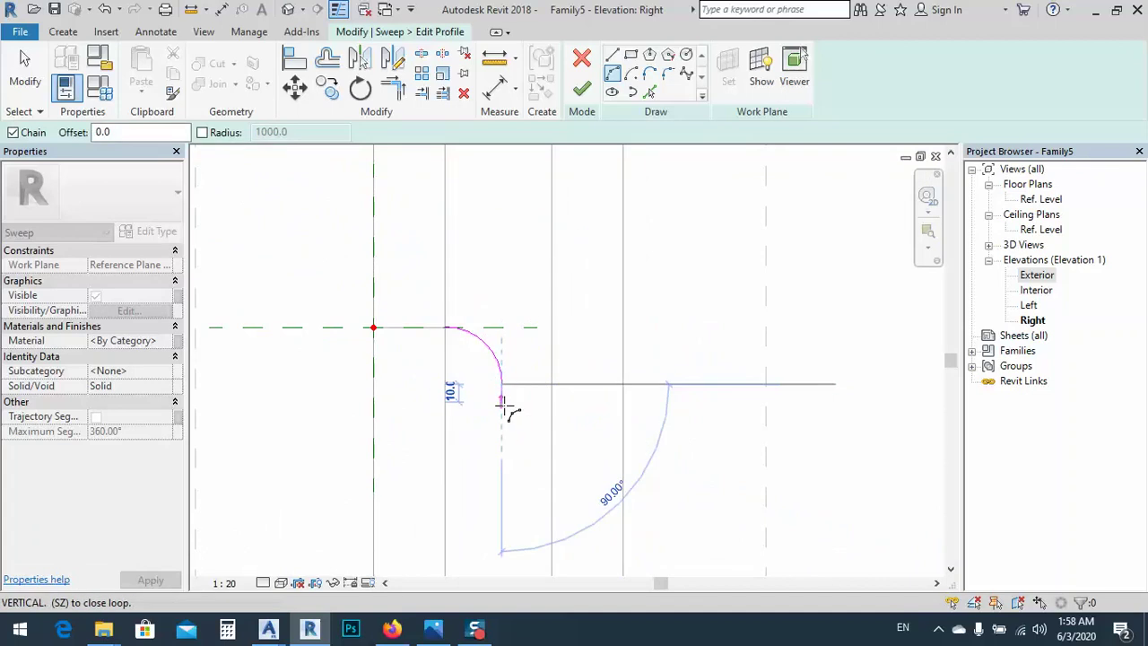
pyautogui.moveTo(504, 423); pyautogui.dragTo(495, 348, button='middle')
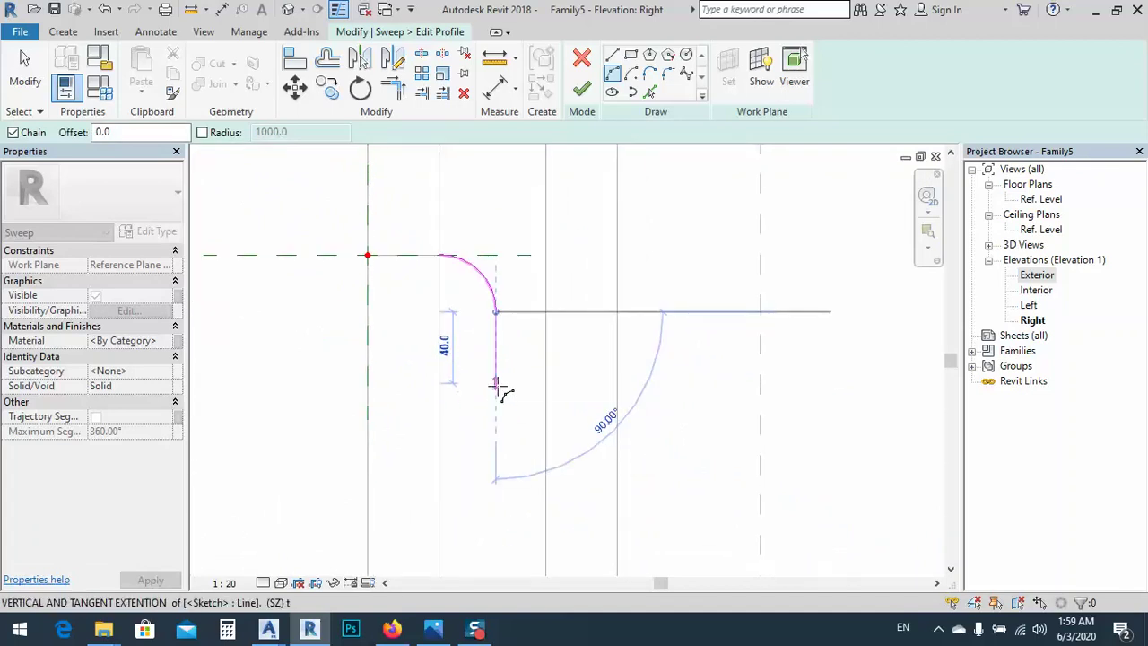
pyautogui.click(499, 387)
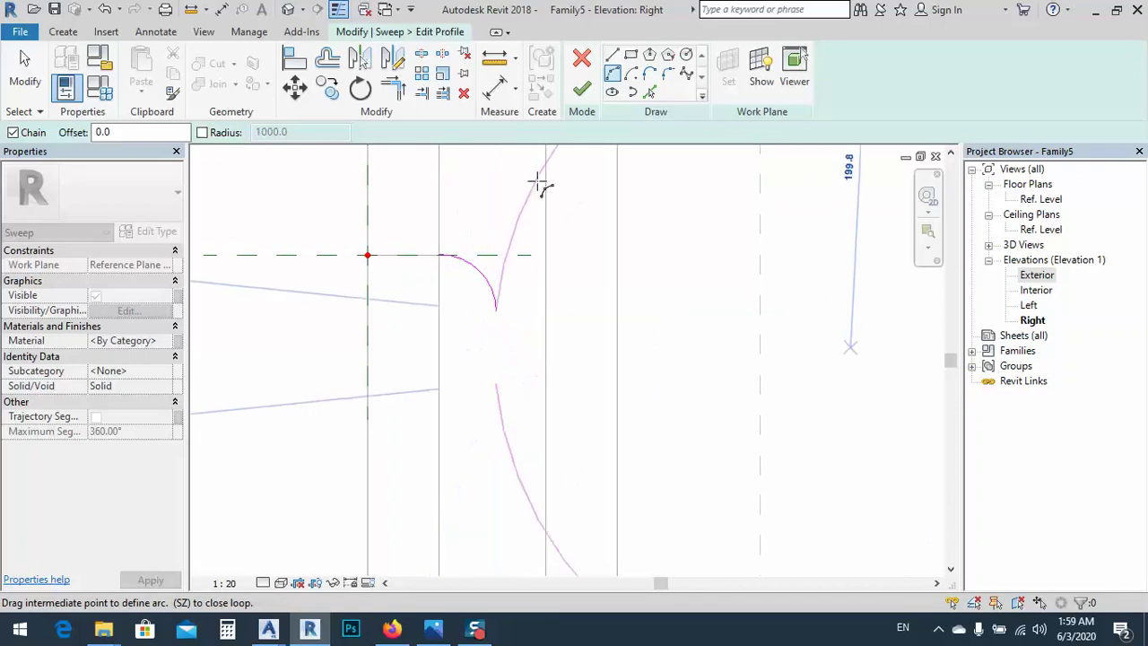
pyautogui.press('Escape')
pyautogui.press('Escape')
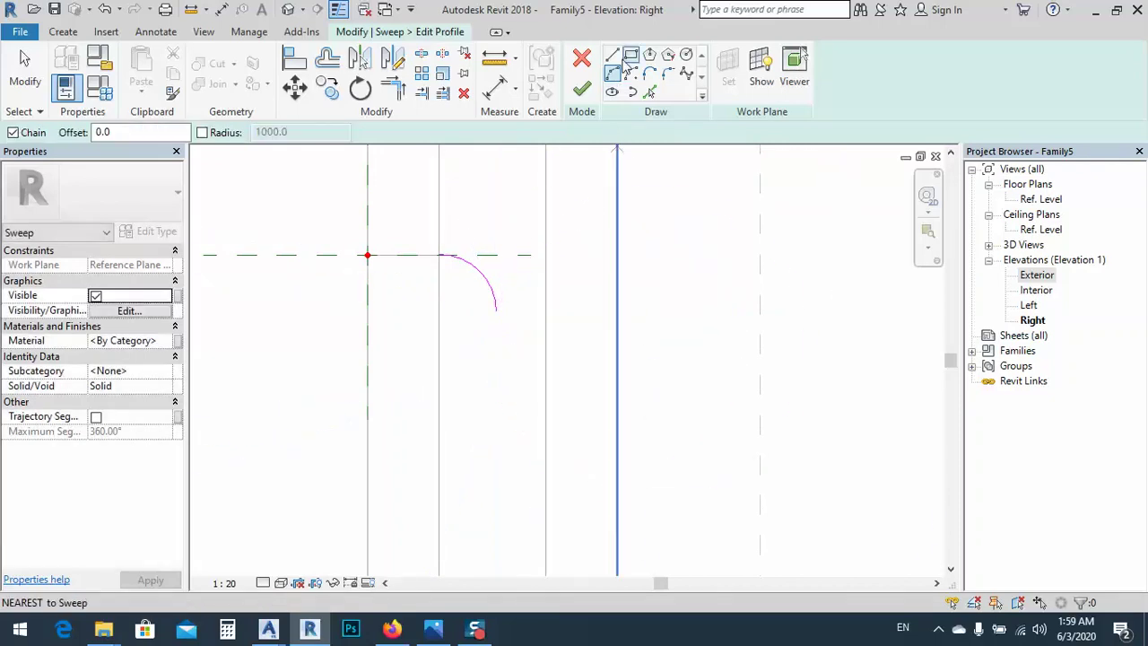
# - Draw a 40 mm vertical line down from the arc's lower end, followed by a 15 mm horizontal line outward
pyautogui.click(613, 55)
pyautogui.click(496, 312)
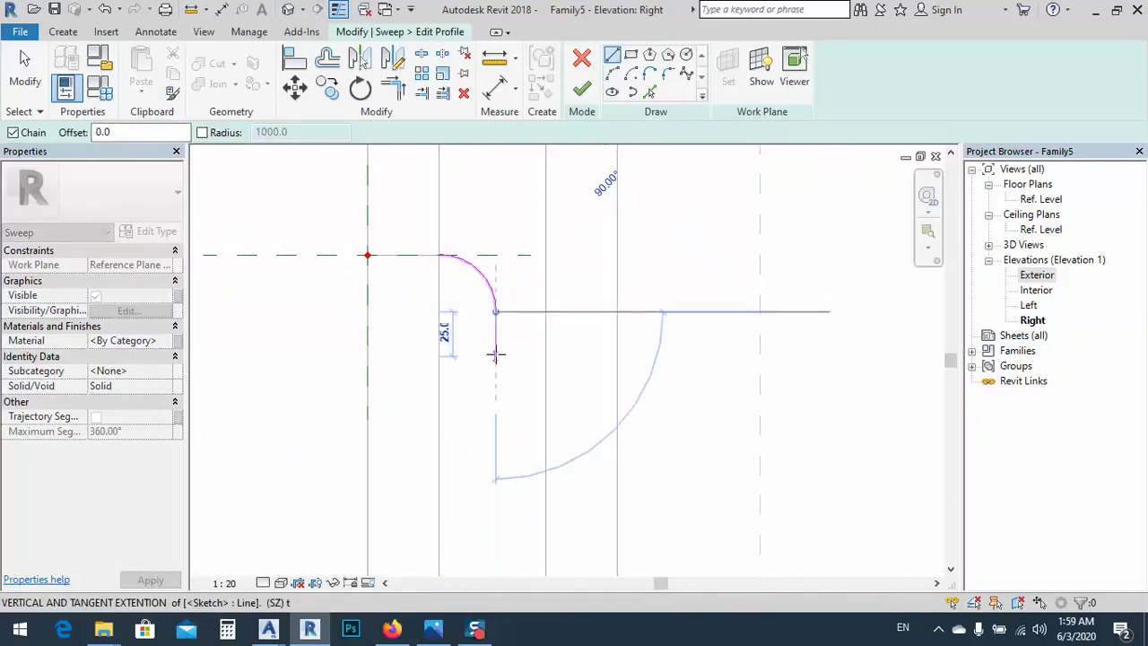
pyautogui.press('Return')
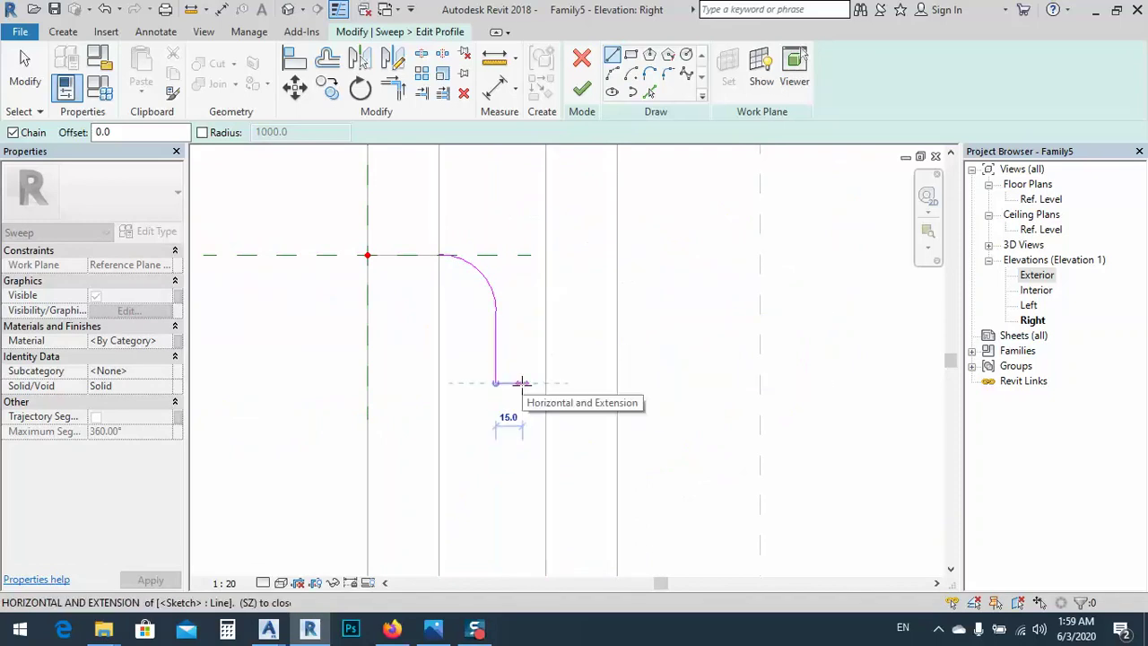
pyautogui.write('15')
pyautogui.press('Return')
# - Close the profile with lines down to the horizontal reference plane, back to the medallion's face and up to the arc's start
pyautogui.scroll(-2, 523, 380)
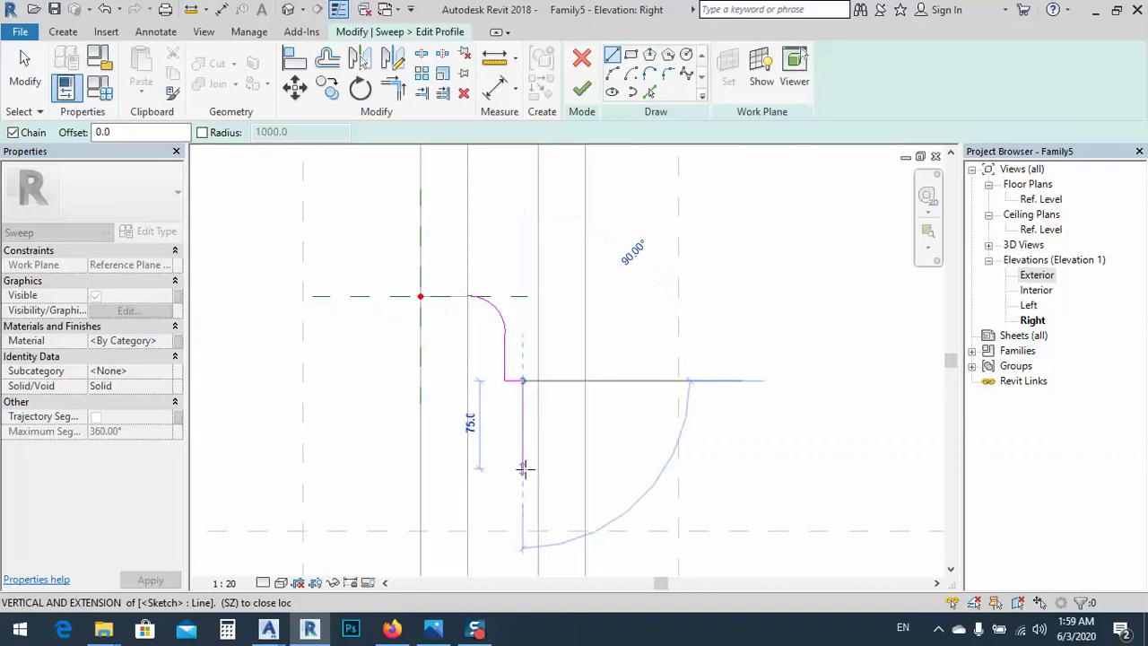
pyautogui.moveTo(524, 468); pyautogui.dragTo(527, 366, button='middle')
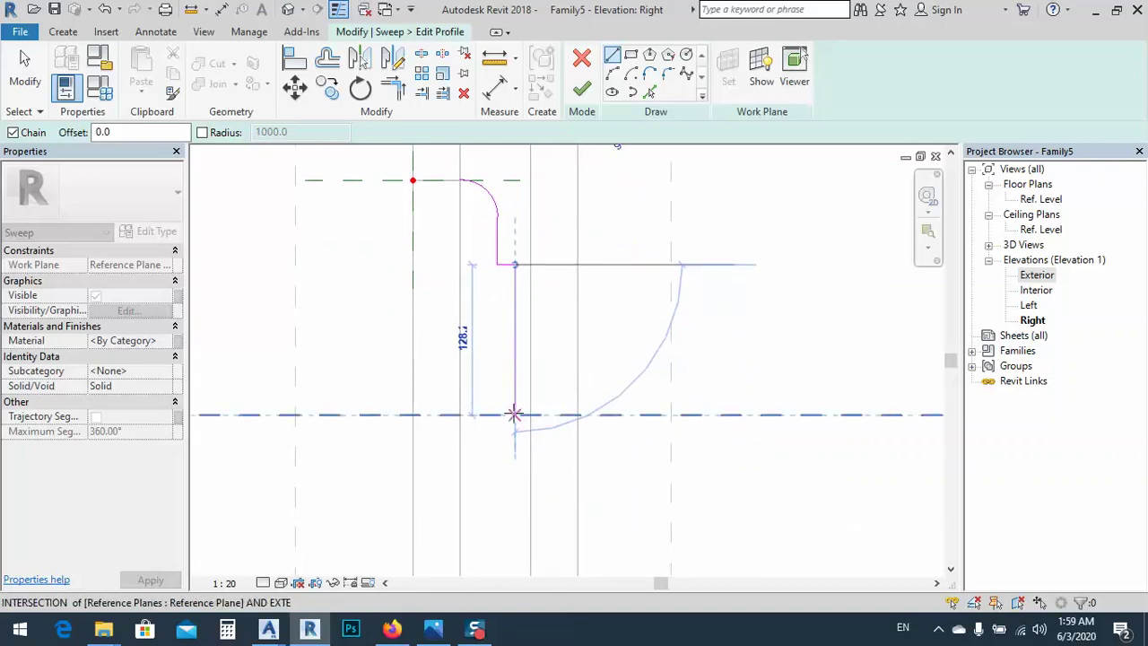
pyautogui.scroll(-3, 513, 341)
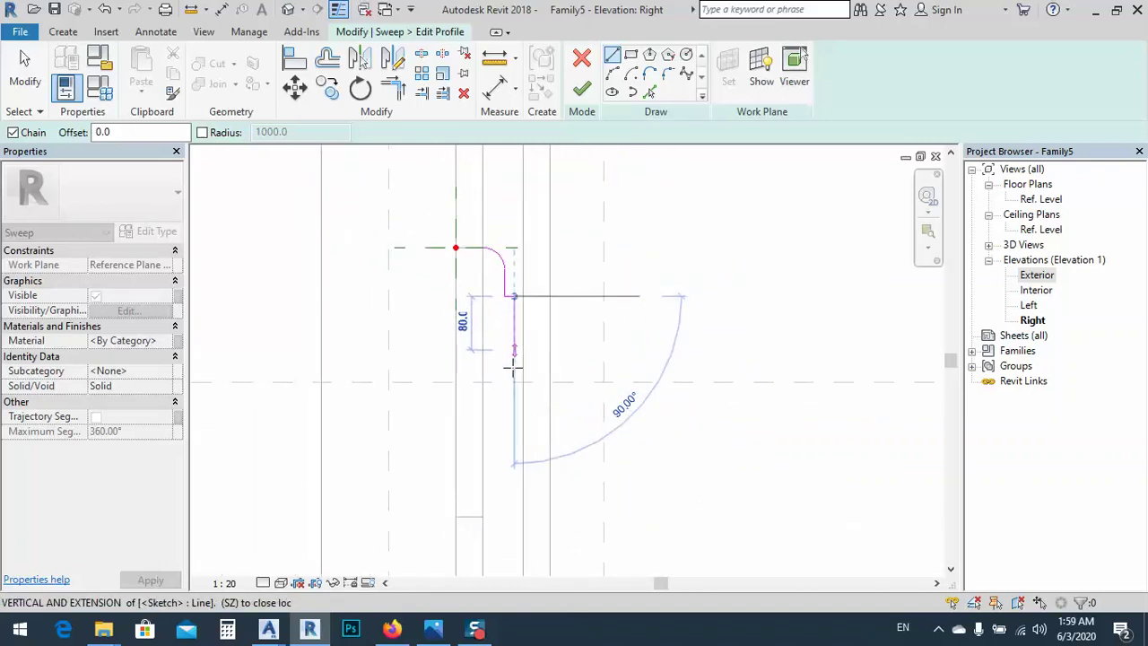
pyautogui.scroll(2, 513, 366)
pyautogui.click(514, 397)
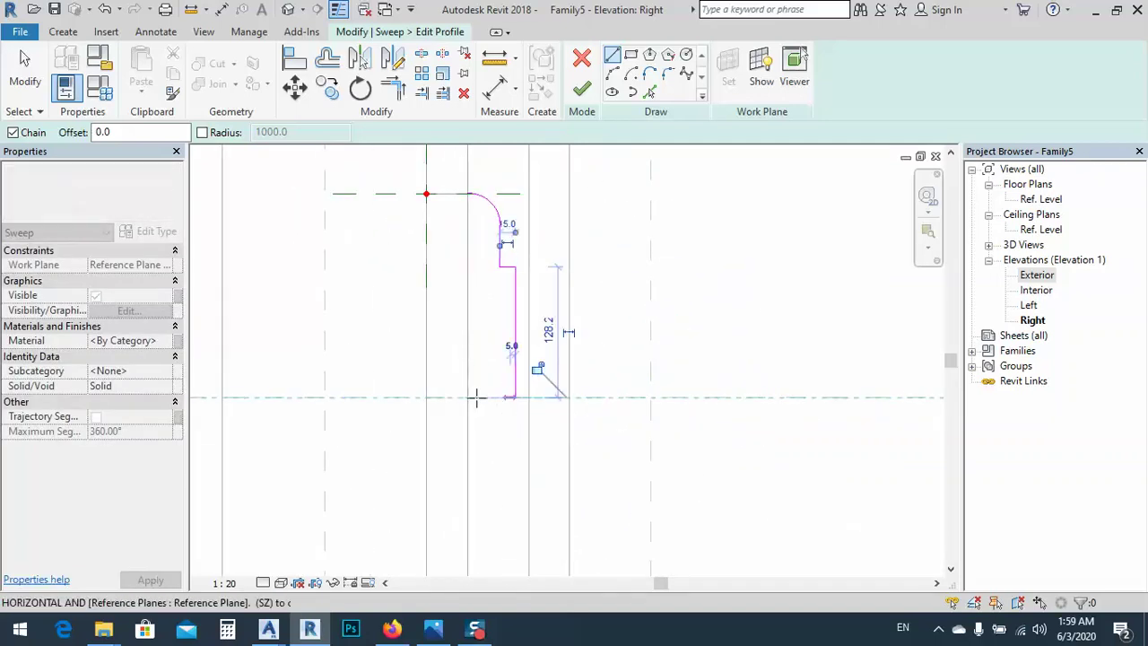
pyautogui.click(467, 397)
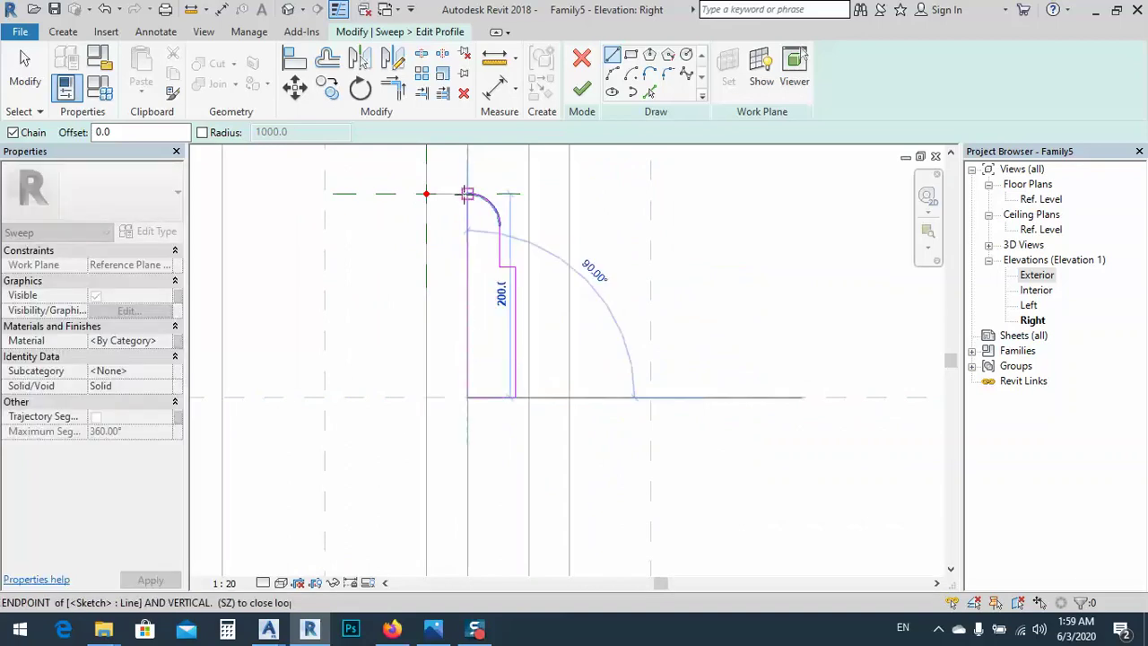
pyautogui.click(467, 194)
pyautogui.rightClick(457, 246)
pyautogui.click(503, 258)
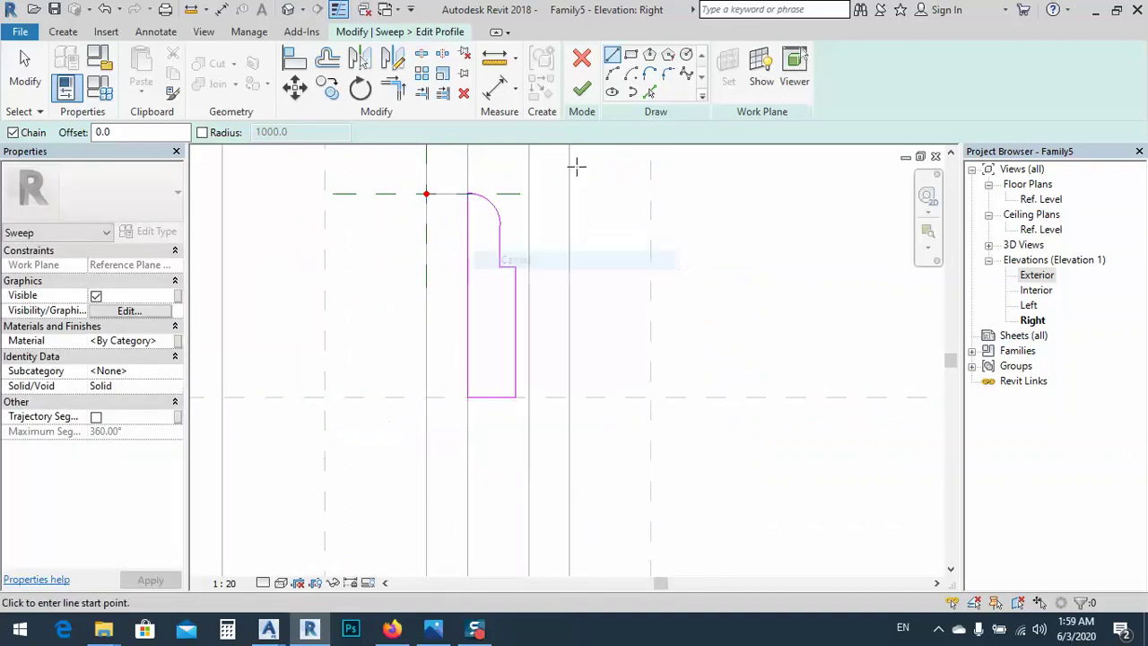
# - Try to finish the profile and the sweep with its bottom edge on the reference plane
pyautogui.click(583, 93)
pyautogui.click(583, 93)
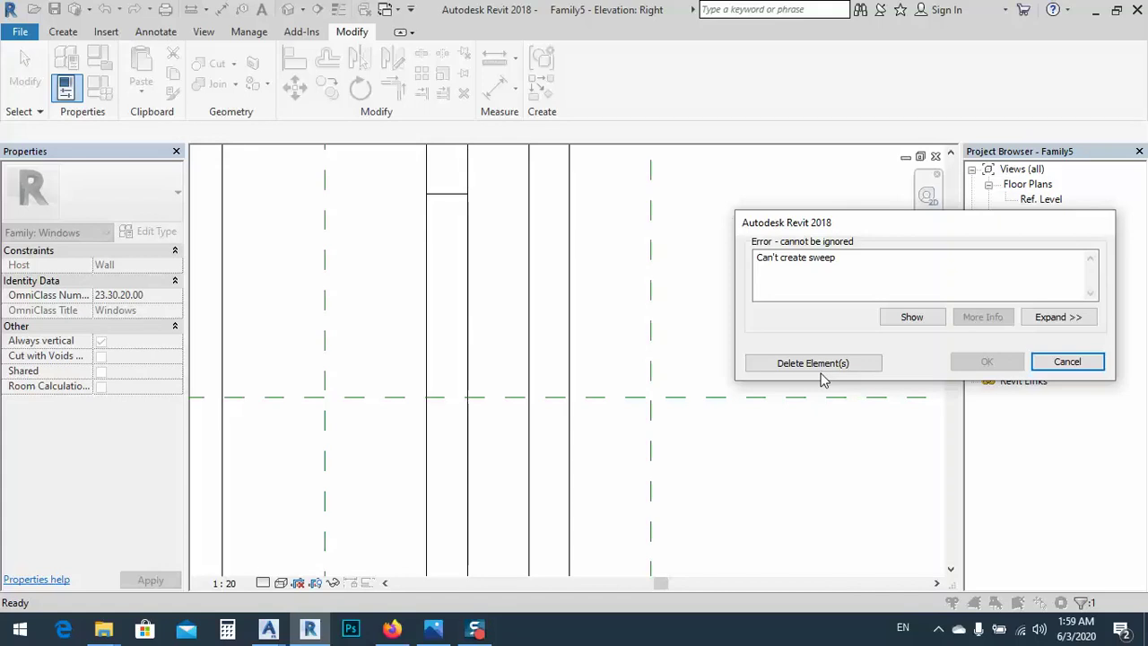
pyautogui.click(1067, 361)
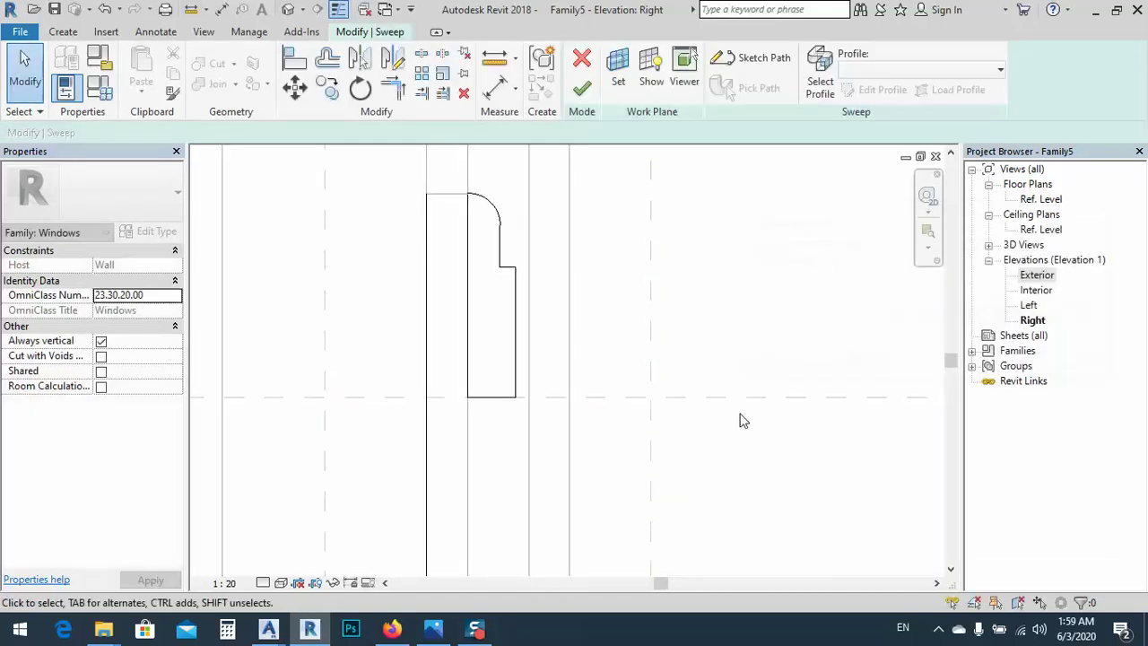
# - Reopen the sweep profile and move its bottom edge by setting the outer vertical segment's length to 128 mm
pyautogui.click(488, 399)
pyautogui.click(862, 93)
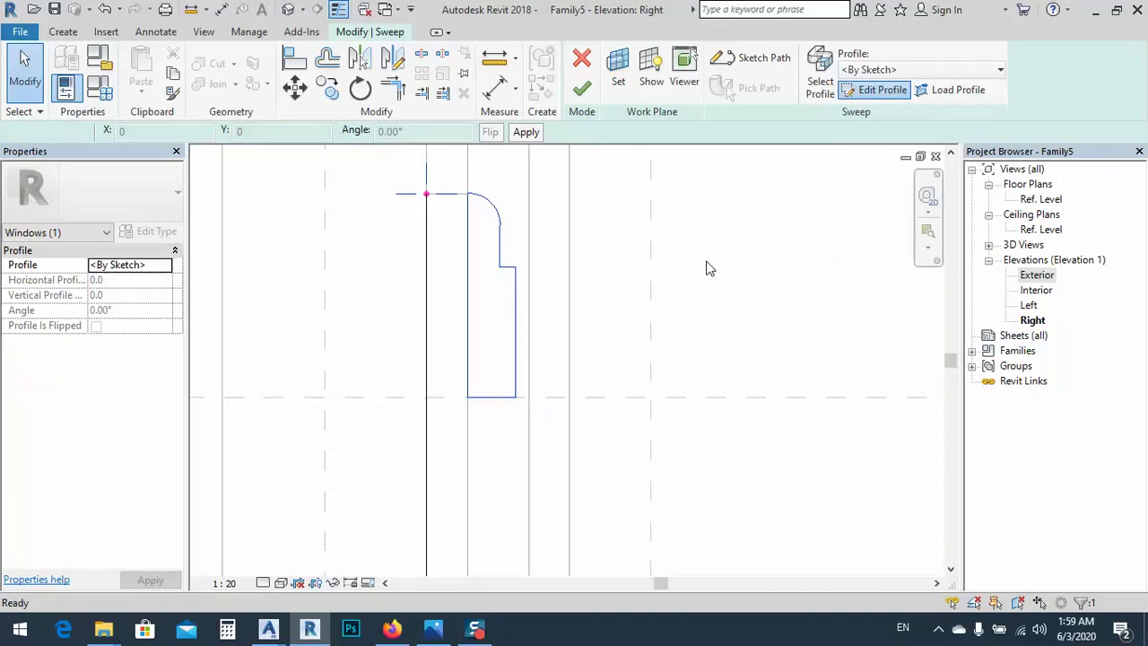
pyautogui.click(489, 392)
pyautogui.scroll(2, 475, 403)
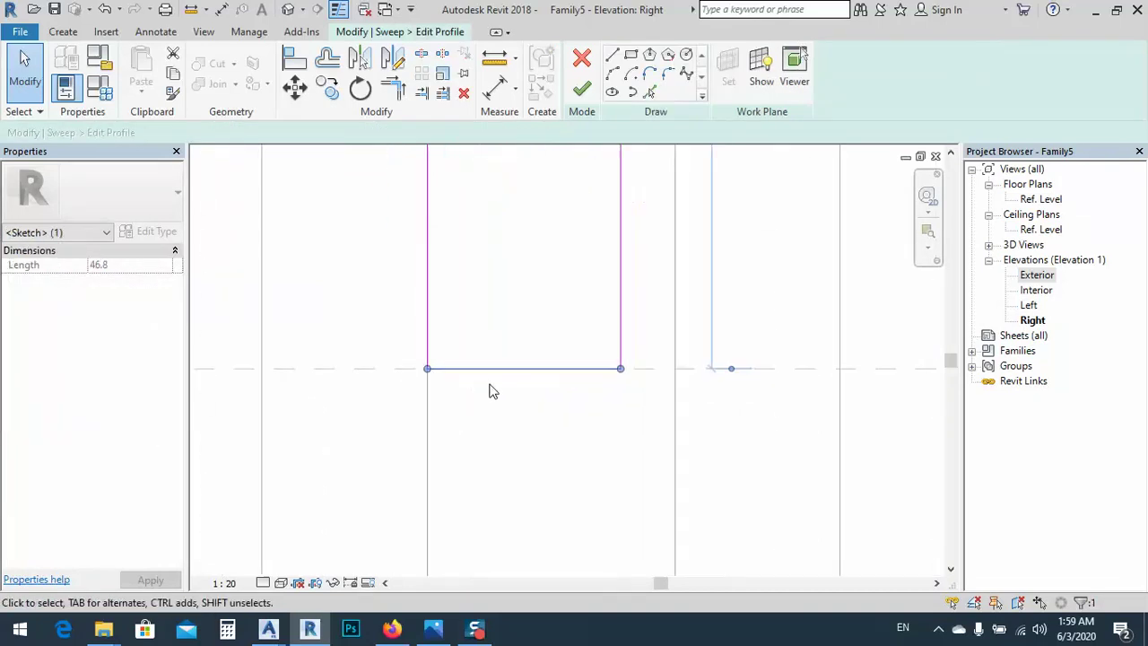
pyautogui.moveTo(490, 390)
pyautogui.mouseDown(button='middle')
pyautogui.moveTo(586, 395)
pyautogui.moveTo(528, 490)
pyautogui.moveTo(516, 477)
pyautogui.mouseUp(button='middle')
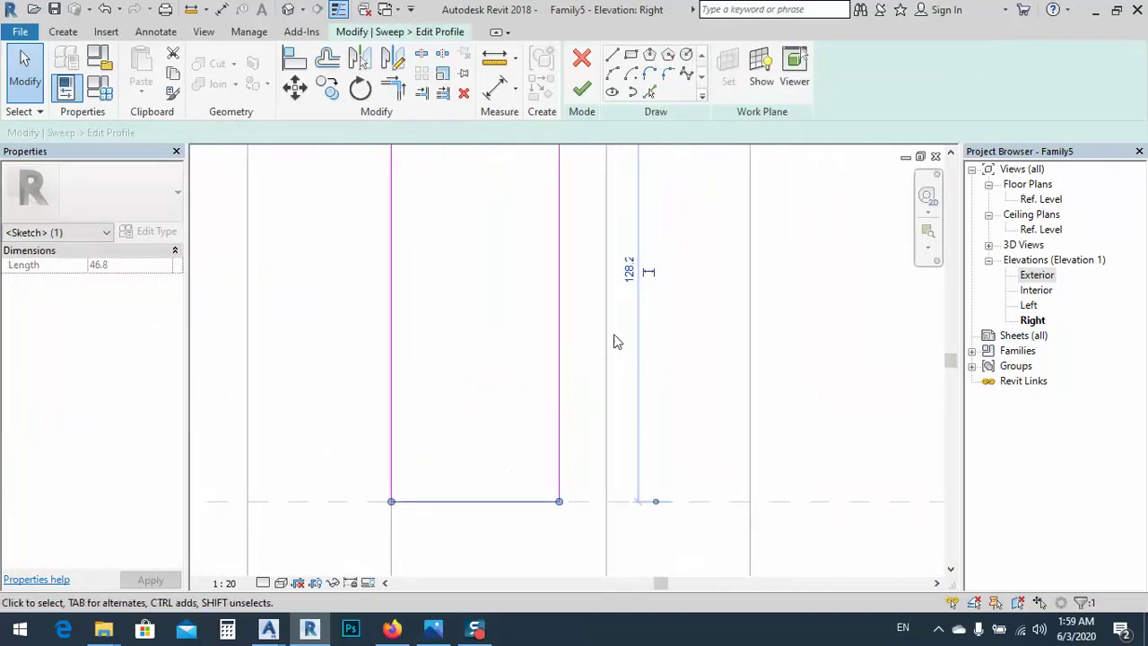
pyautogui.click(628, 274)
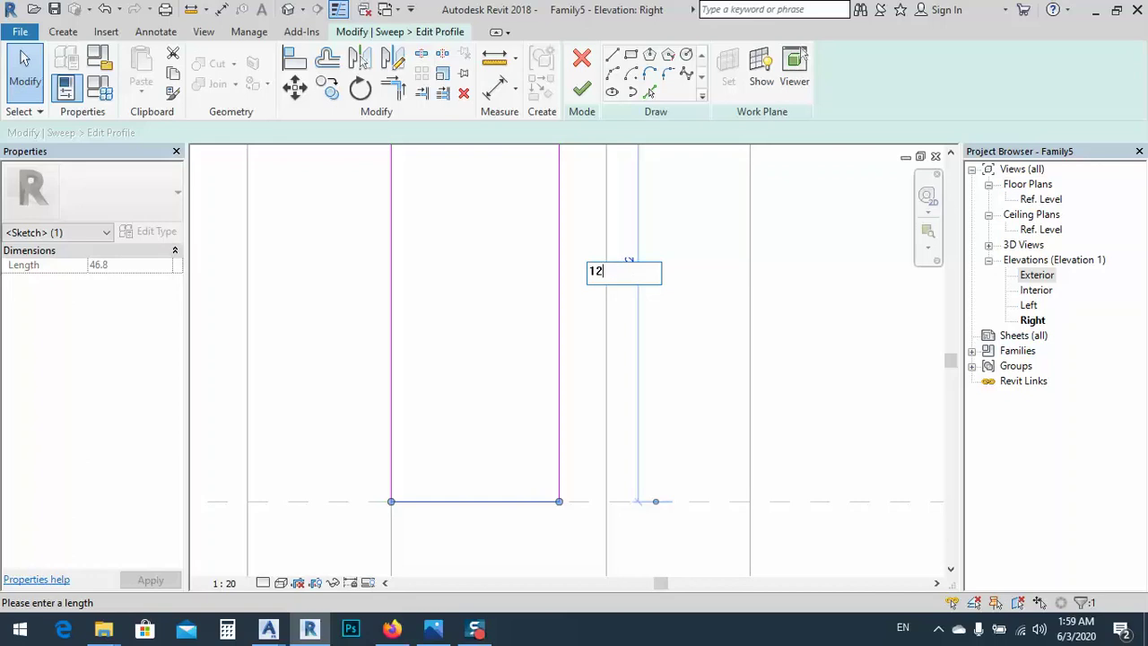
pyautogui.write('128')
pyautogui.press('Return')
# - Finish the profile and the sweep, and inspect the medallion in the 3D view
pyautogui.click(582, 93)
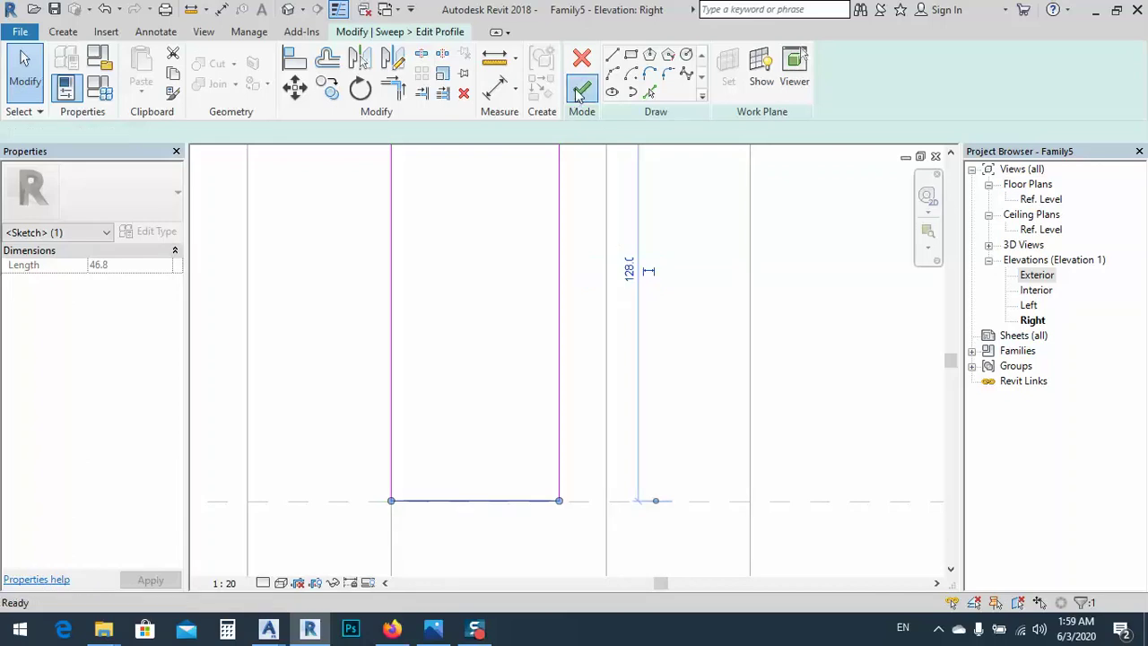
pyautogui.click(582, 89)
pyautogui.scroll(-3, 515, 323)
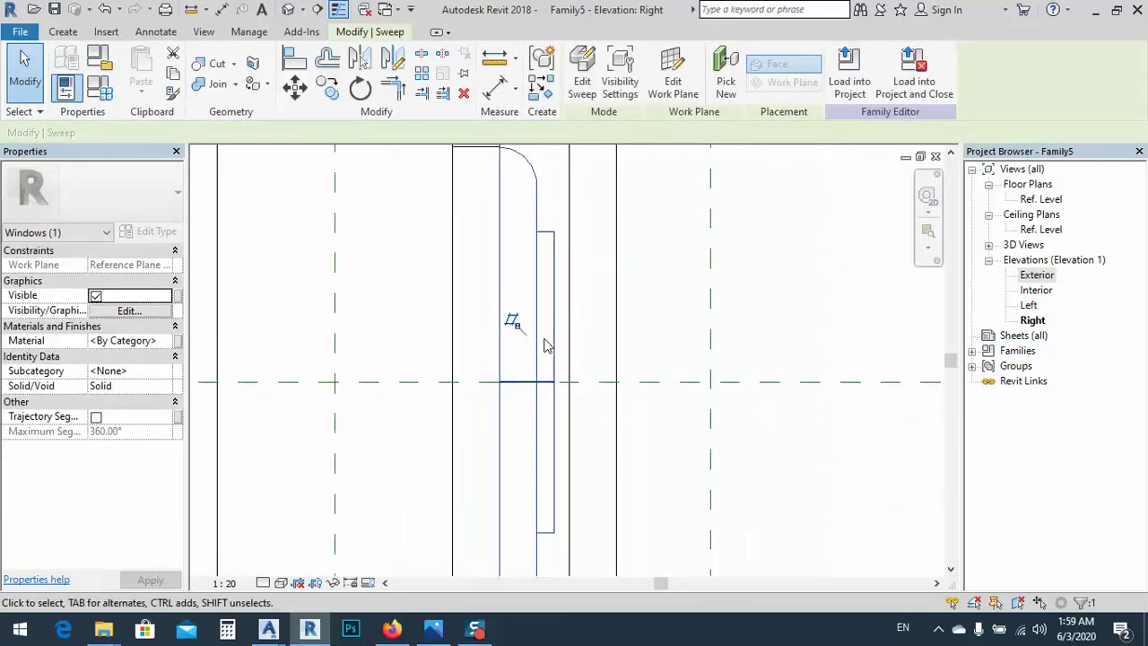
pyautogui.click(281, 13)
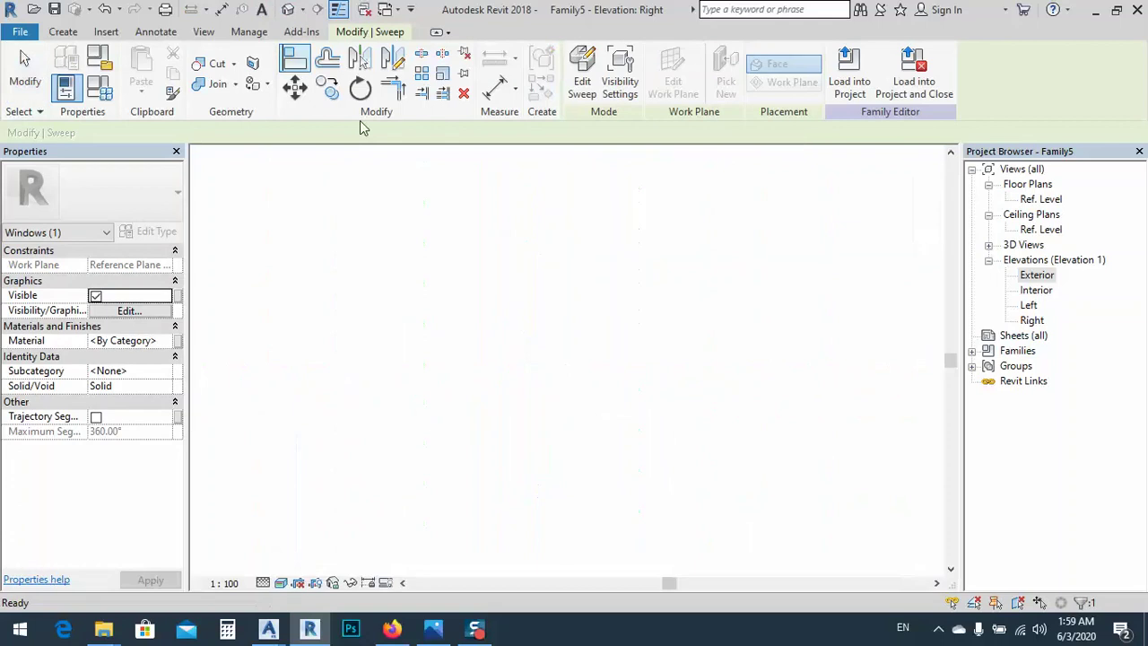
pyautogui.keyDown('shift'); pyautogui.moveTo(533, 302); pyautogui.dragTo(571, 350, button='middle'); pyautogui.keyUp('shift')
pyautogui.scroll(-3, 576, 274)
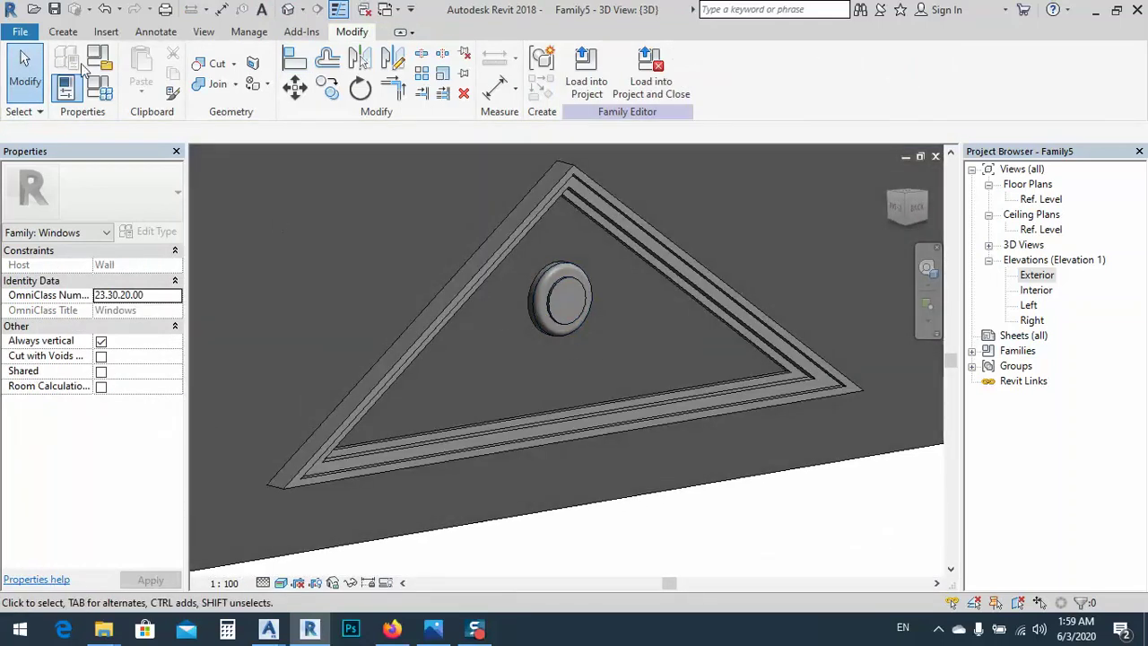
# - Set the family's Height parameter to 1200 in the family types and apply it
pyautogui.click(99, 104)
pyautogui.click(174, 267)
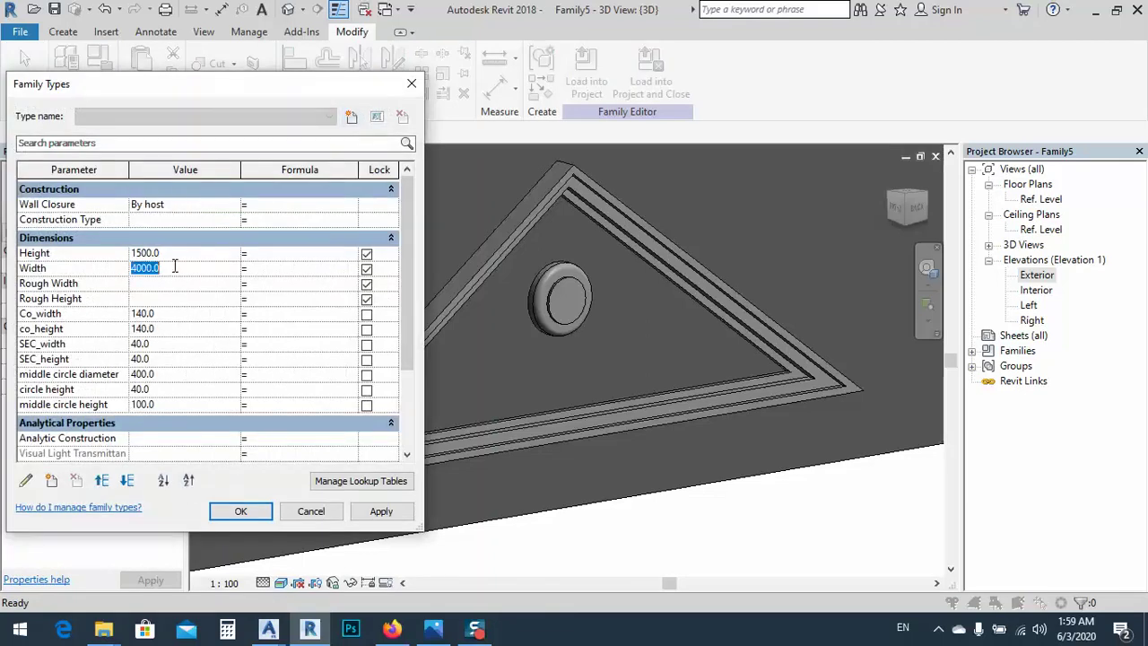
pyautogui.click(173, 257)
pyautogui.doubleClick(173, 253)
pyautogui.write('1200')
pyautogui.click(375, 511)
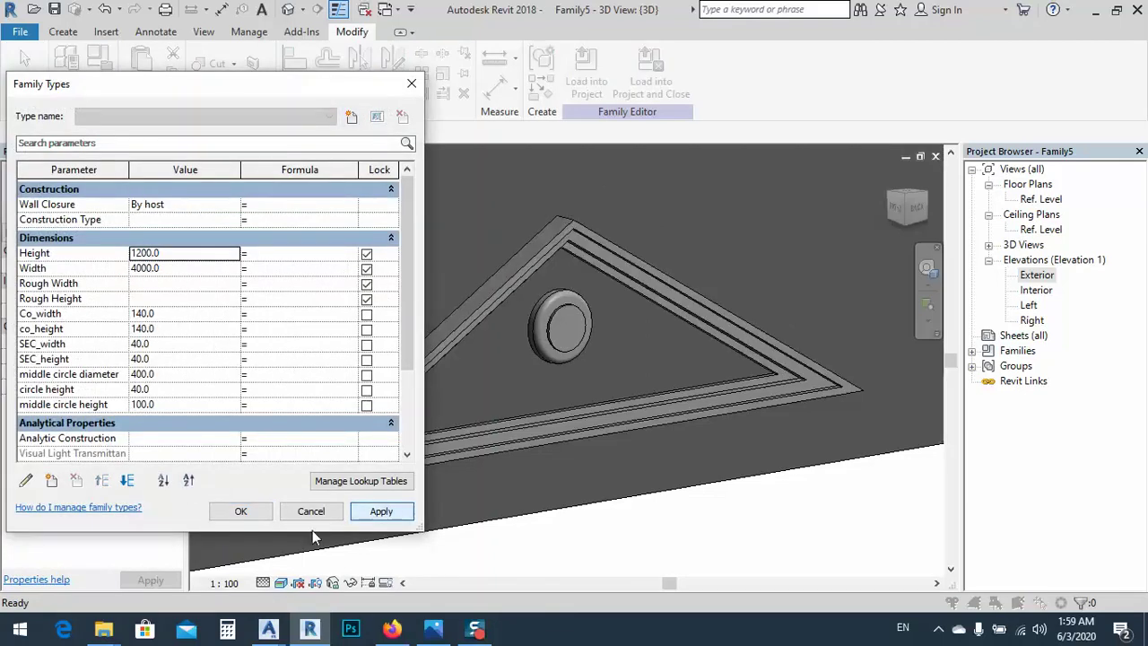
pyautogui.click(241, 511)
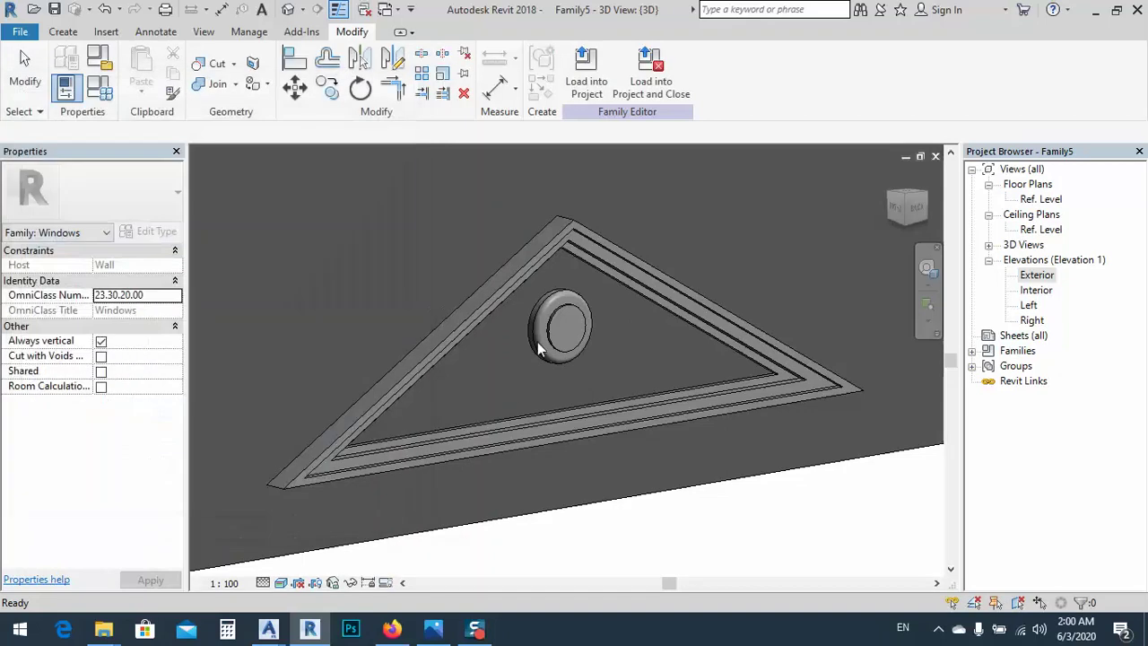
# - Save the family as "tringle deocre family" in the classic exterior course folder
pyautogui.keyDown('shift'); pyautogui.moveTo(538, 342); pyautogui.dragTo(571, 397, button='middle'); pyautogui.keyUp('shift')
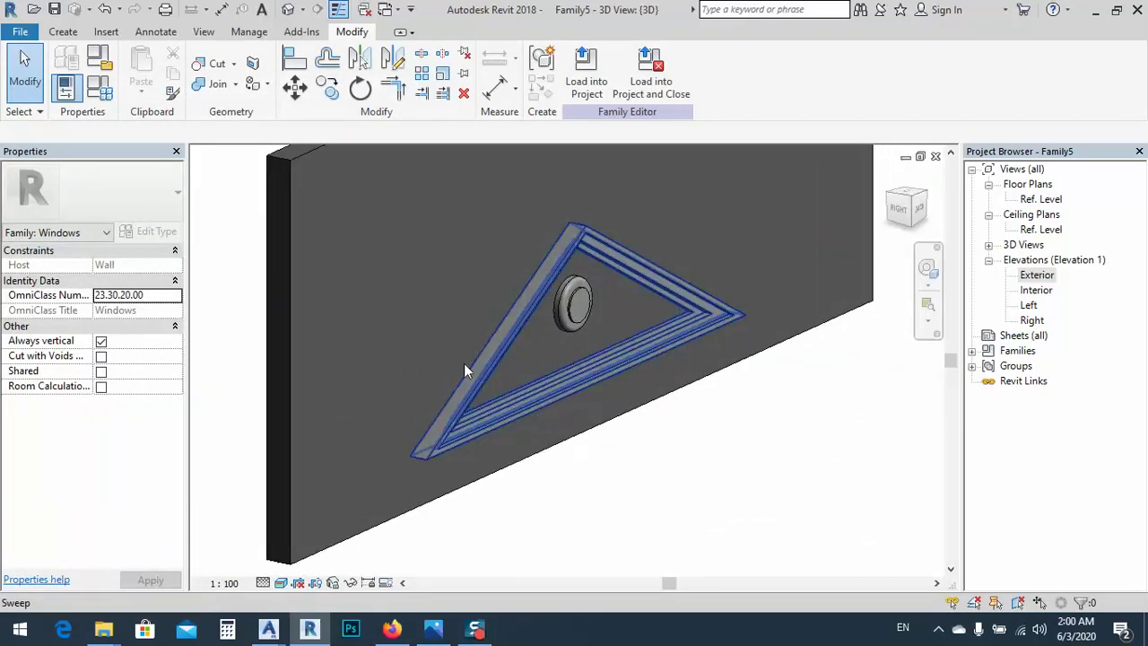
pyautogui.keyDown('shift'); pyautogui.moveTo(326, 169); pyautogui.dragTo(538, 318, button='middle'); pyautogui.keyUp('shift')
pyautogui.click(55, 11)
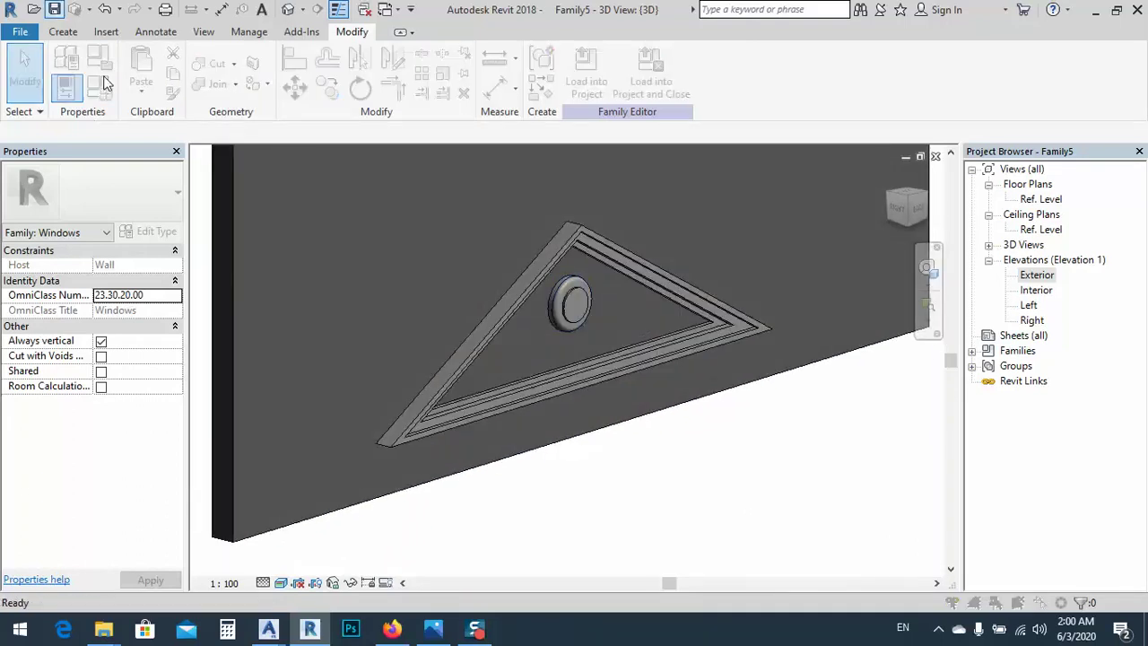
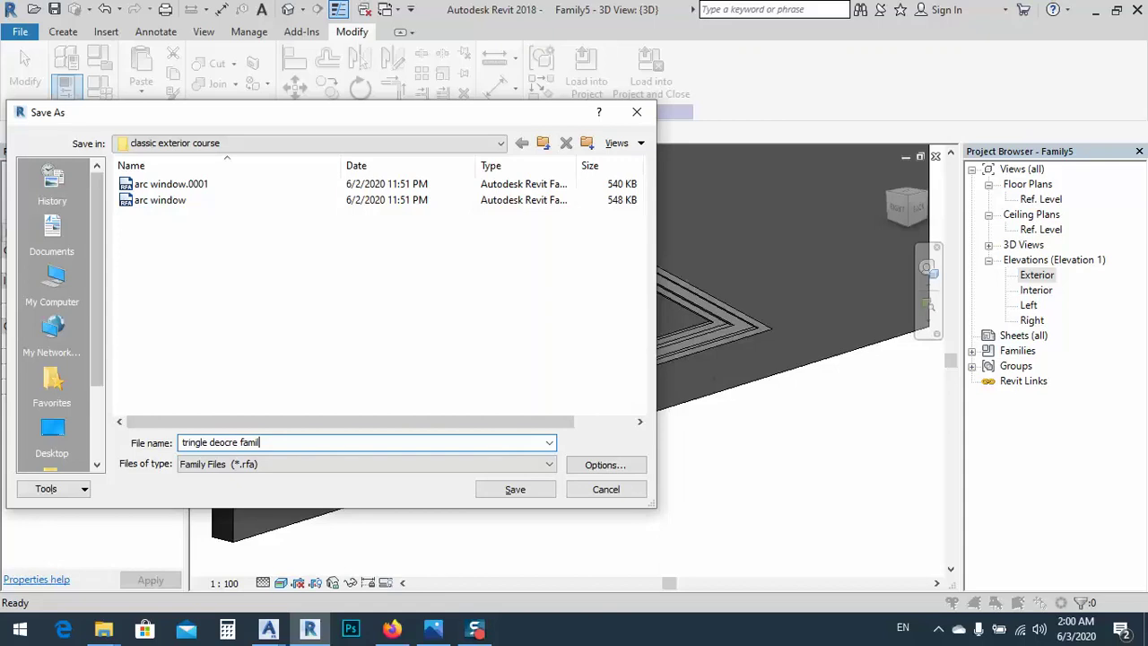
pyautogui.click(490, 492)
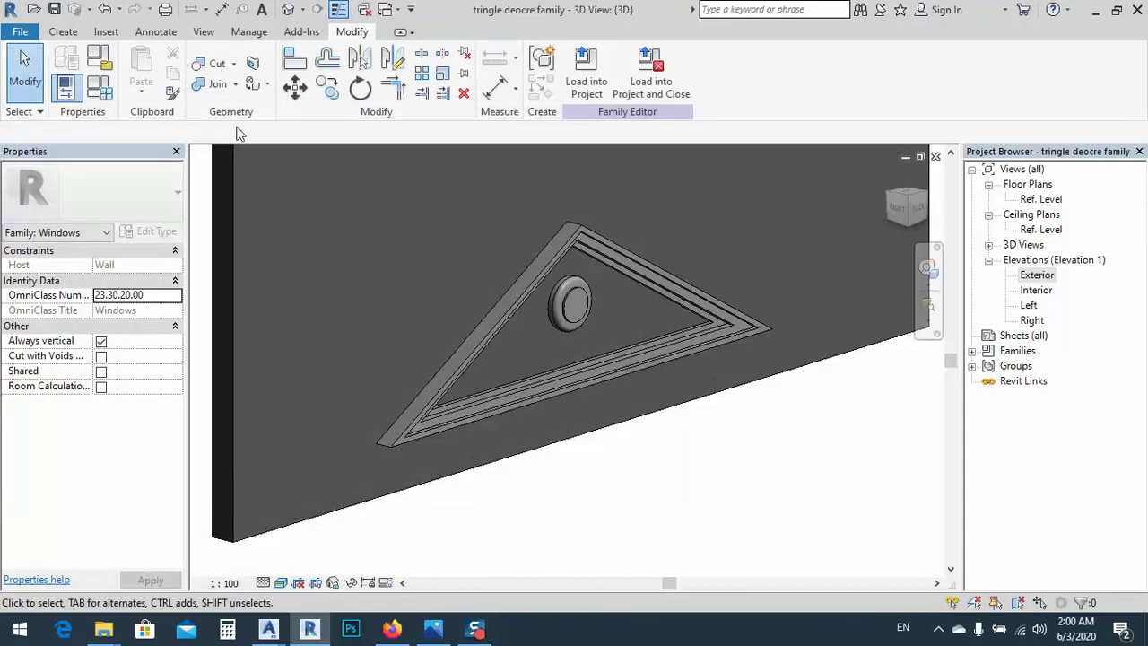
# - Create a new project from the Architectural Template
pyautogui.click(20, 32)
pyautogui.click(64, 95)
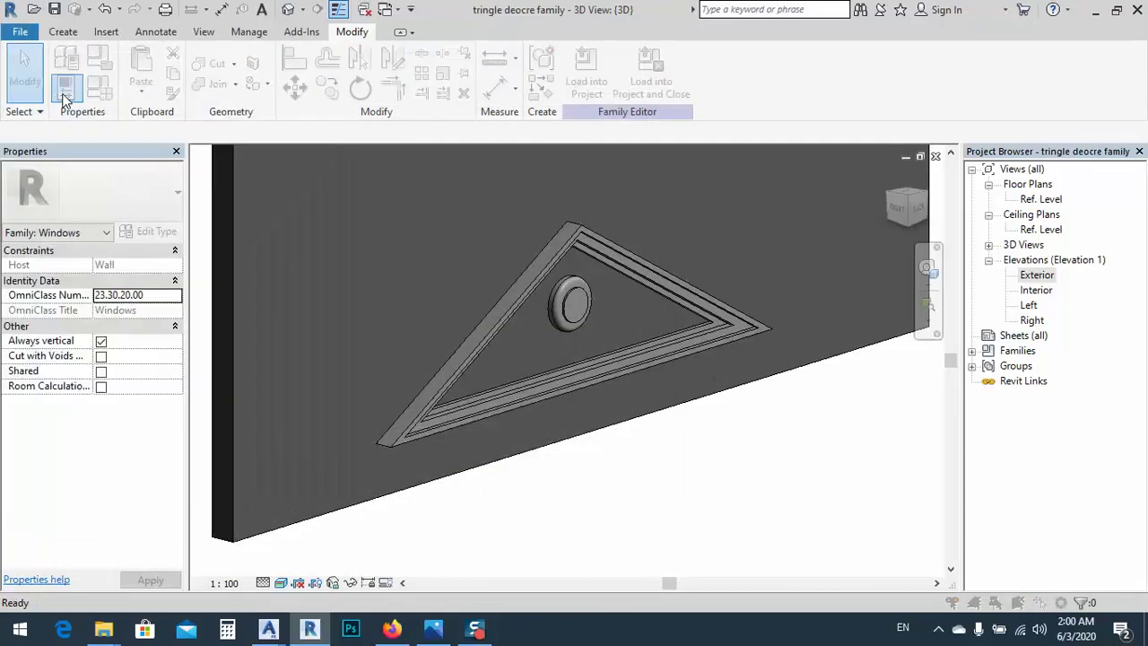
pyautogui.click(452, 279)
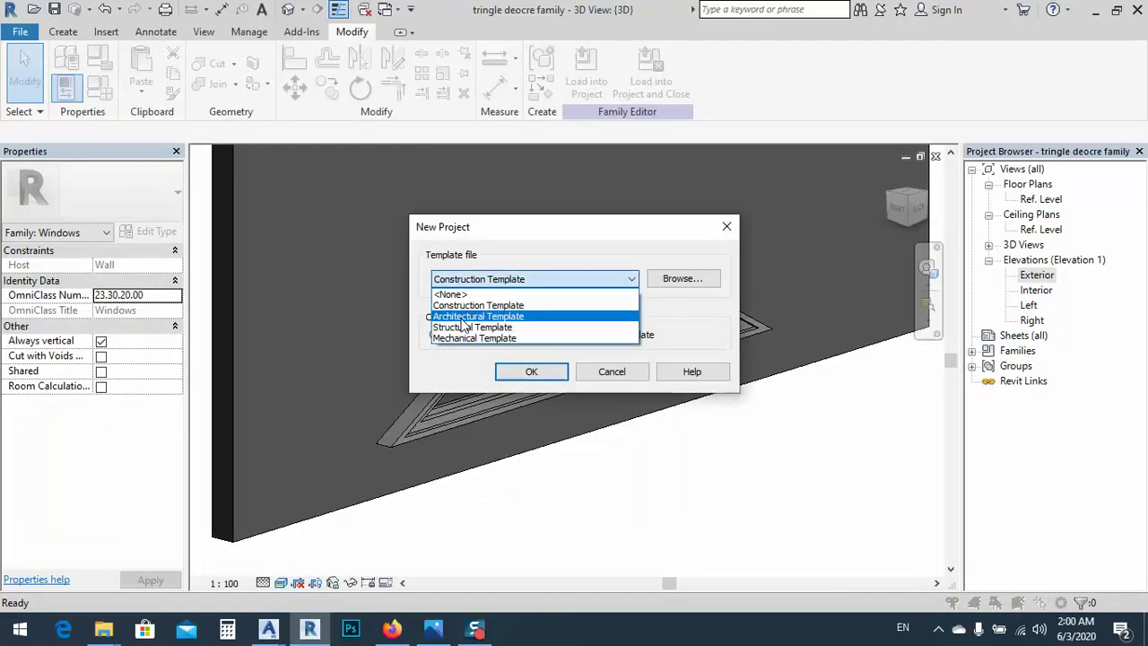
pyautogui.click(462, 318)
pyautogui.click(514, 373)
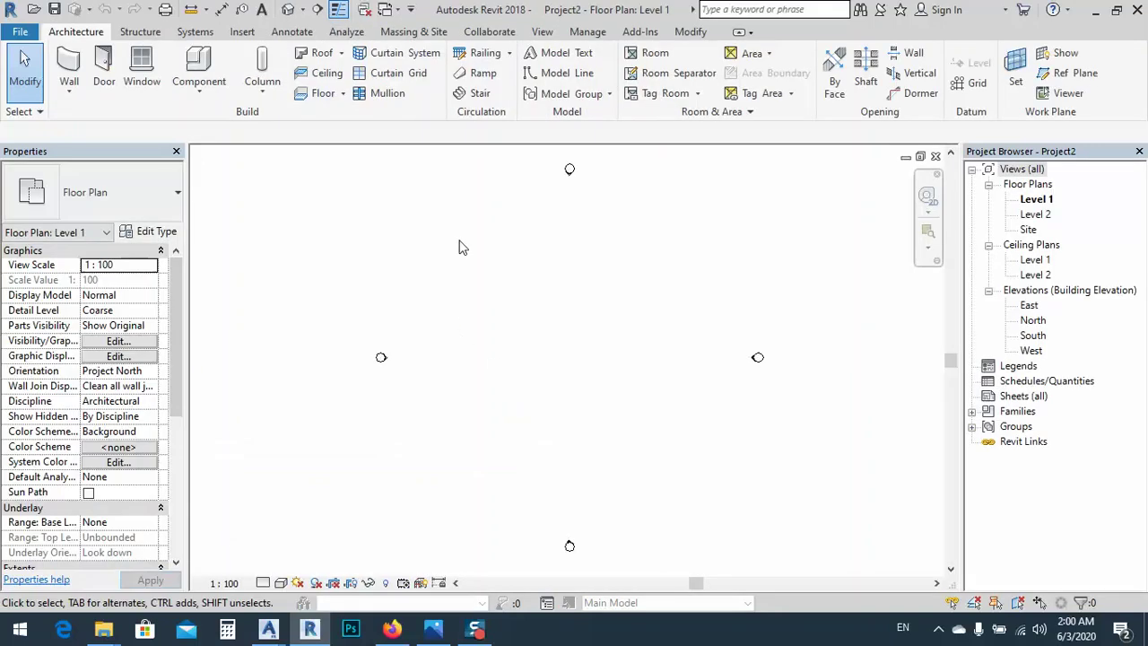
# - Draw a horizontal Generic - 200mm wall 12000 mm long between the elevation markers on Level 1
pyautogui.click(69, 68)
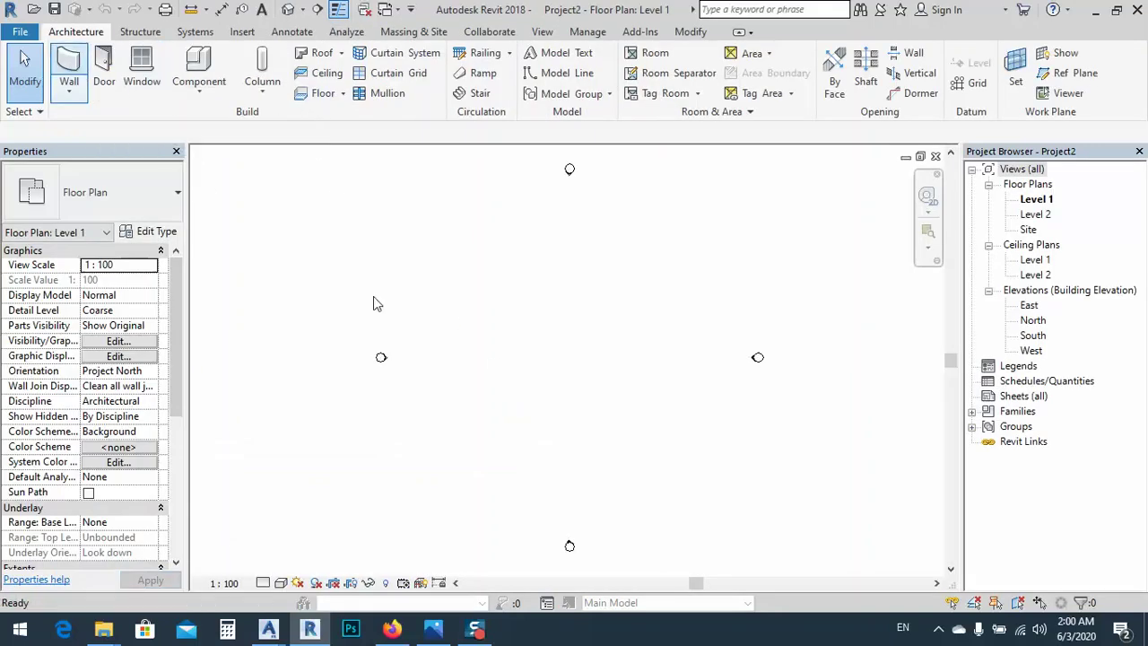
pyautogui.click(461, 368)
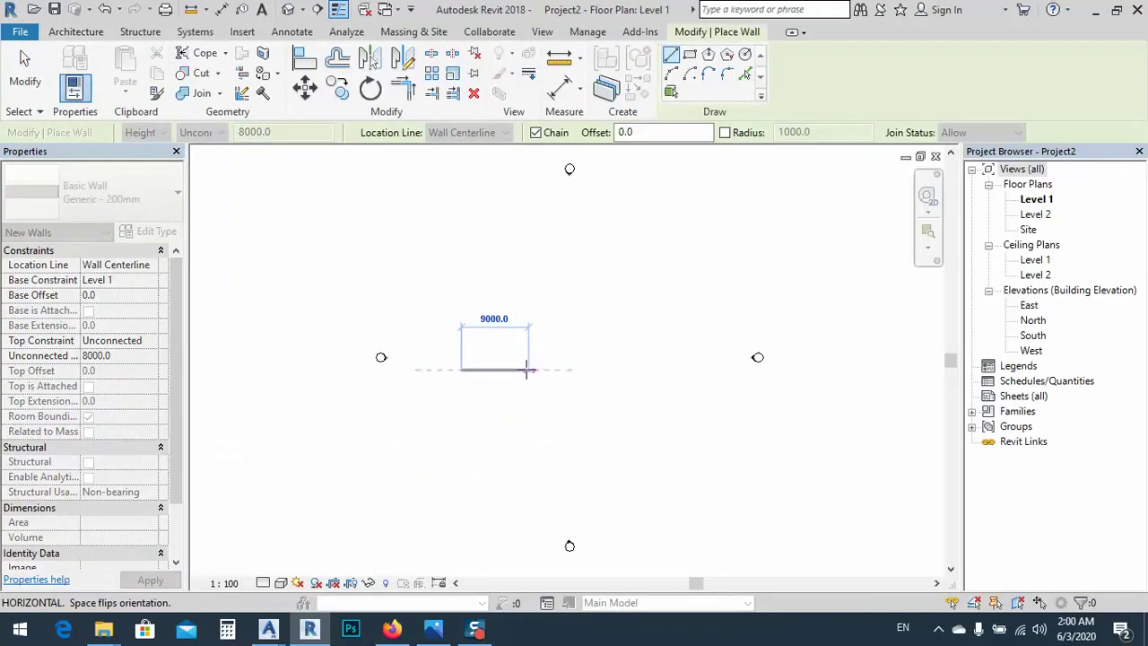
pyautogui.click(551, 369)
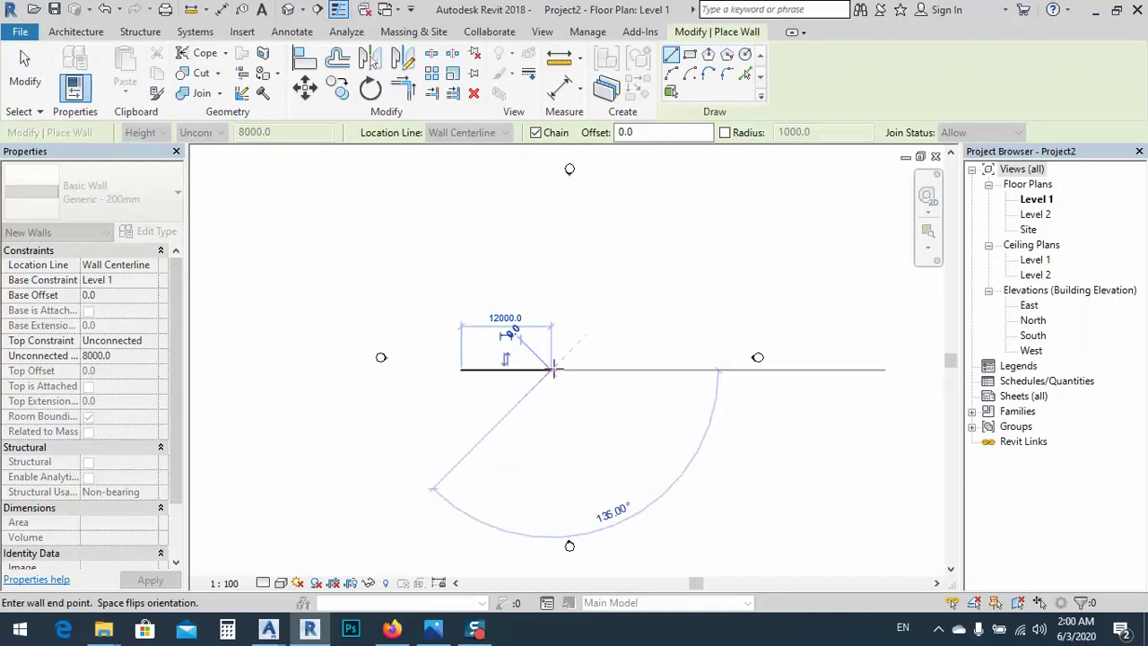
pyautogui.rightClick(568, 267)
pyautogui.click(615, 283)
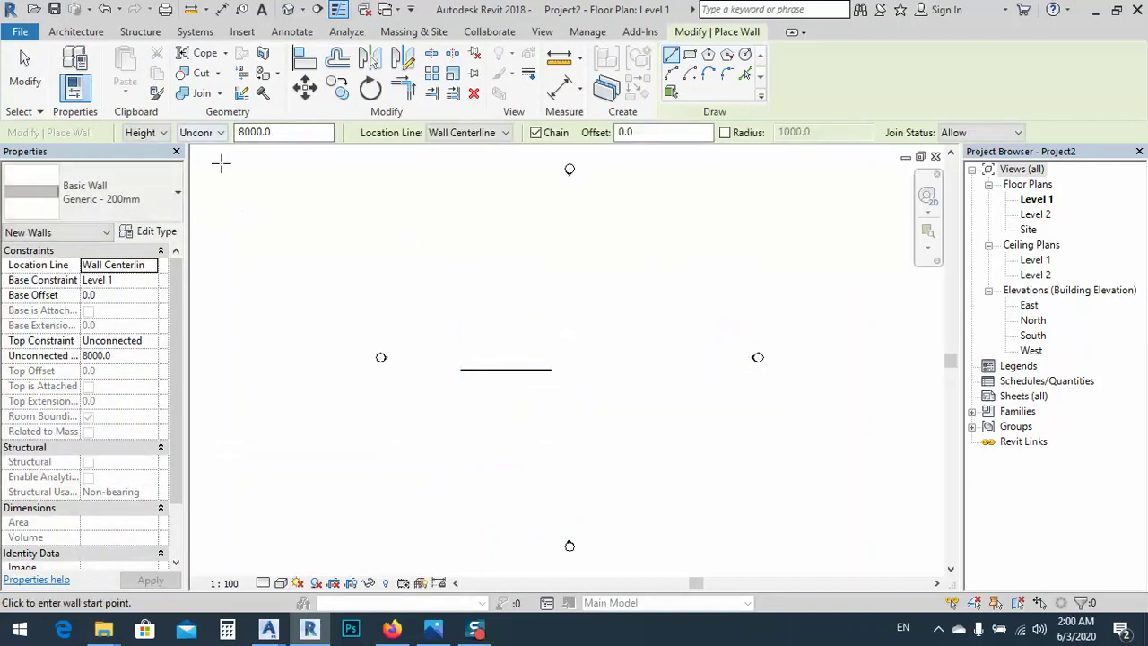
# - In the default 3D view, set the wall's top constraint to Up to level: Level 2
pyautogui.click(288, 9)
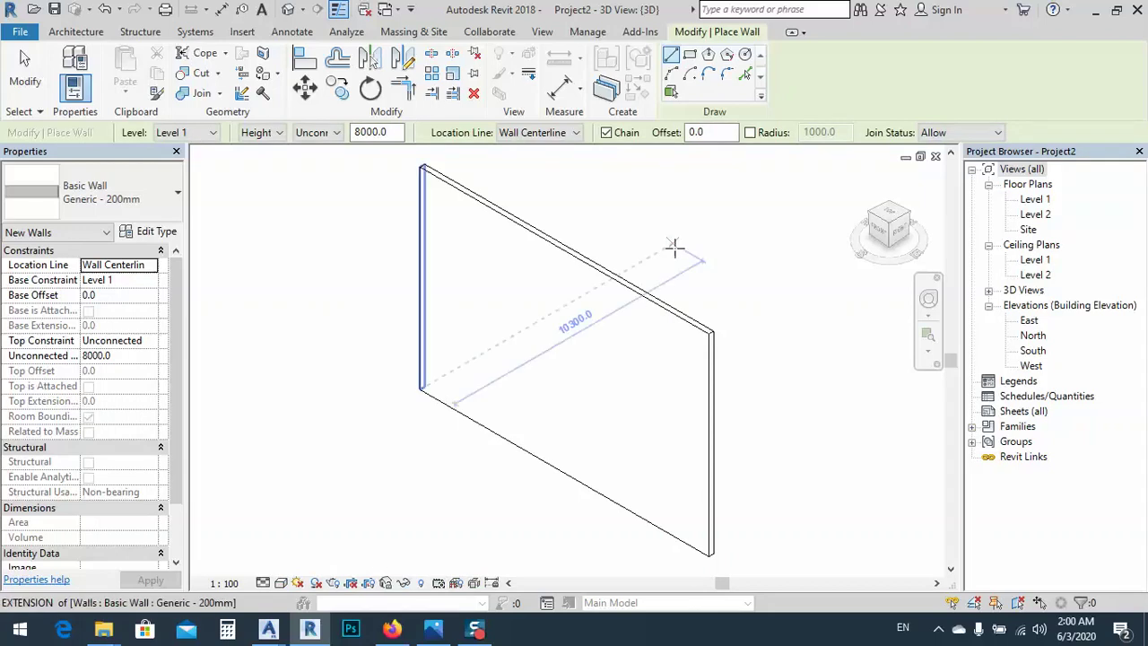
pyautogui.rightClick(680, 257)
pyautogui.click(717, 265)
pyautogui.click(681, 319)
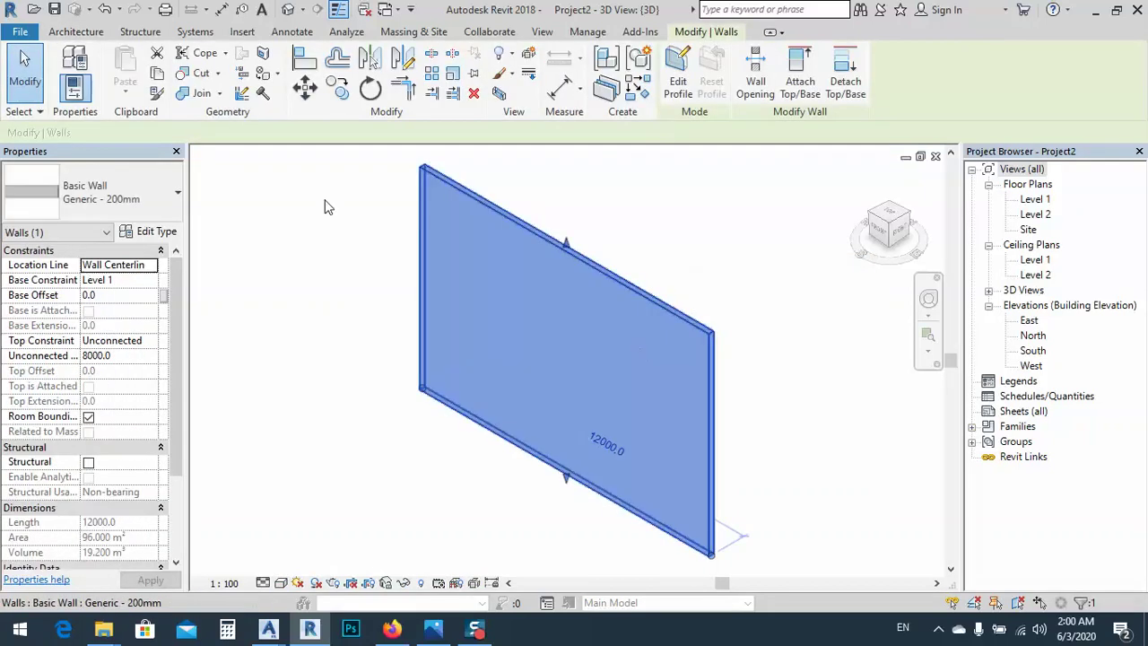
pyautogui.click(126, 345)
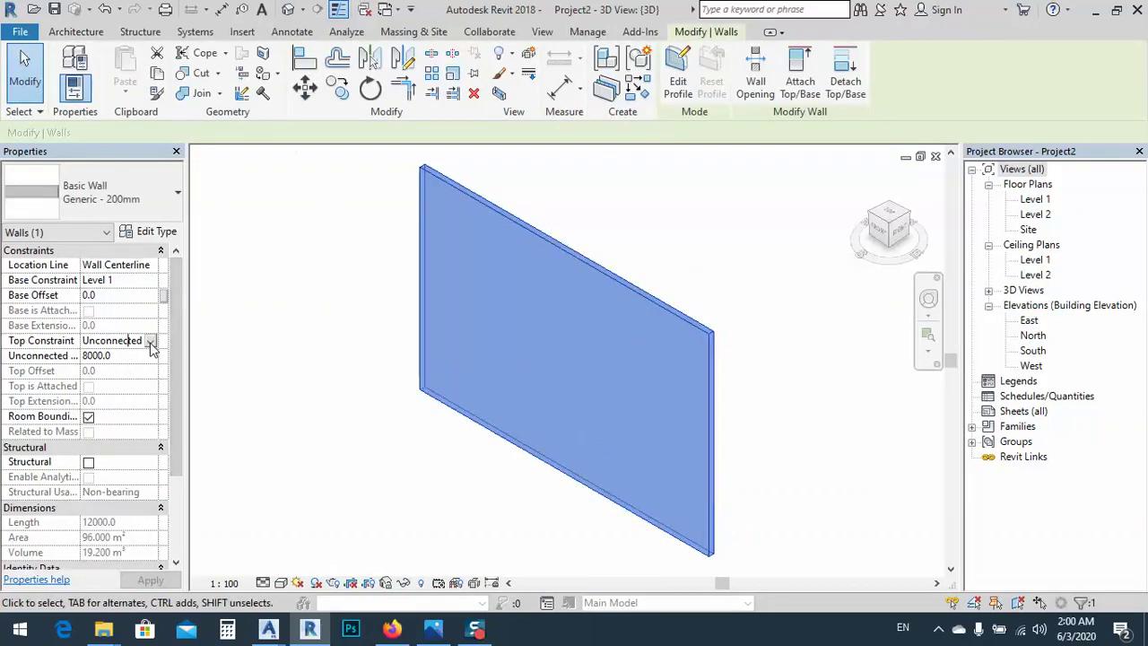
pyautogui.click(150, 340)
pyautogui.click(130, 380)
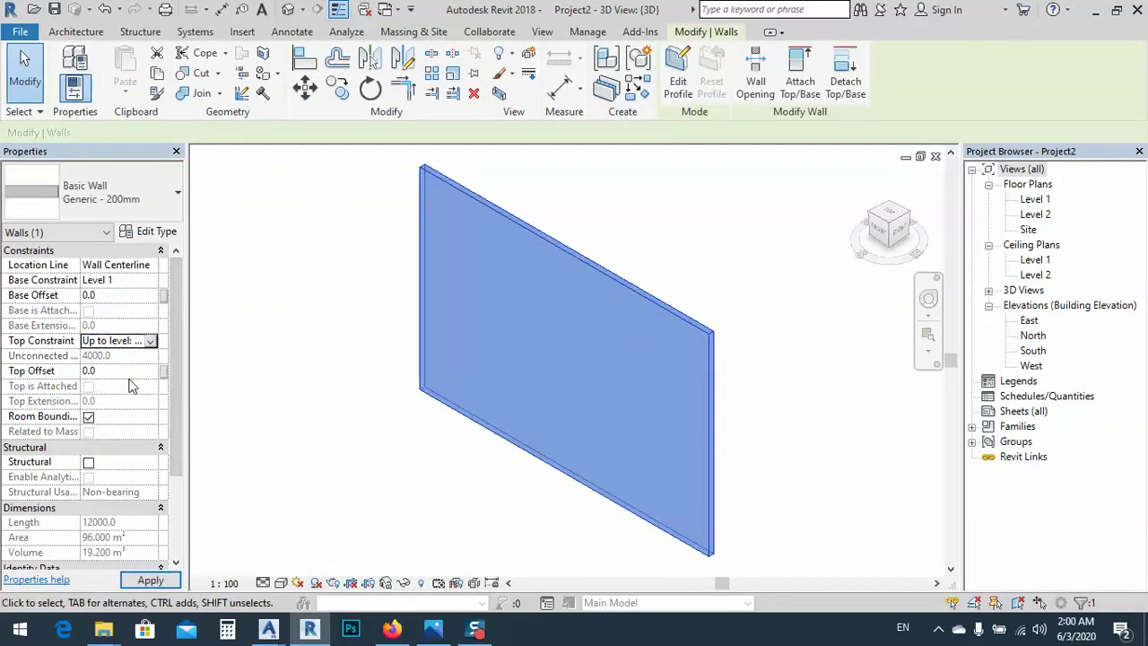
pyautogui.click(385, 451)
pyautogui.moveTo(385, 451); pyautogui.dragTo(594, 370, button='middle')
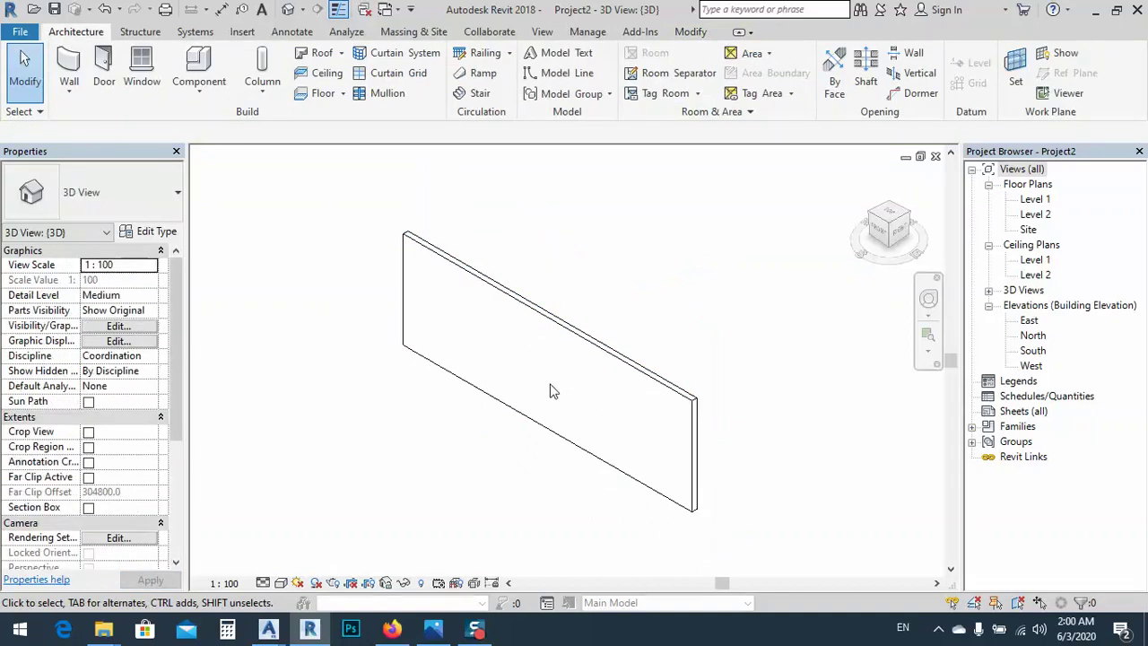
# - Load the tringle deocre family into Project2 and place one instance near the middle of the wall face
pyautogui.click(393, 11)
pyautogui.click(484, 48)
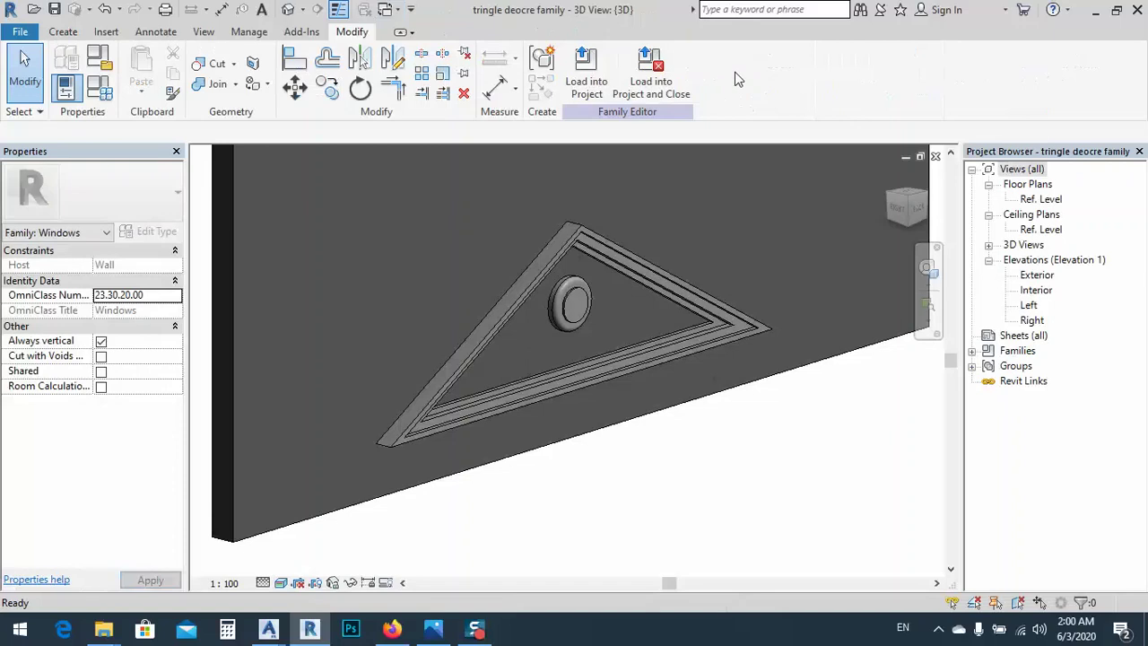
pyautogui.click(586, 68)
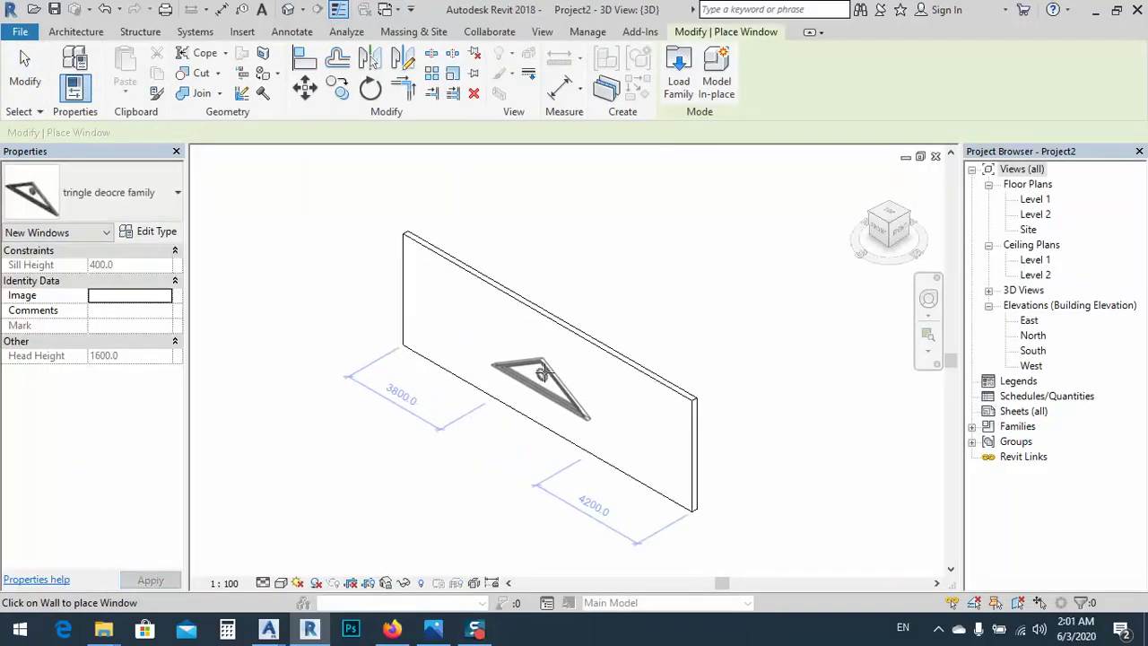
pyautogui.click(542, 373)
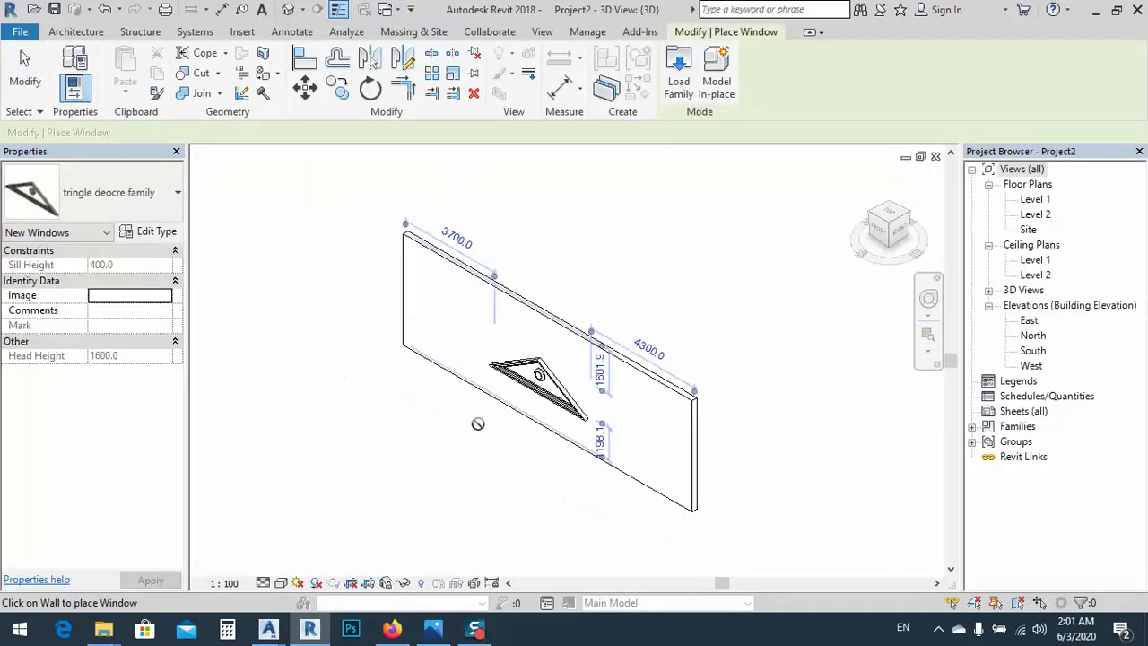
pyautogui.rightClick(281, 262)
pyautogui.click(307, 269)
pyautogui.rightClick(303, 266)
pyautogui.click(315, 272)
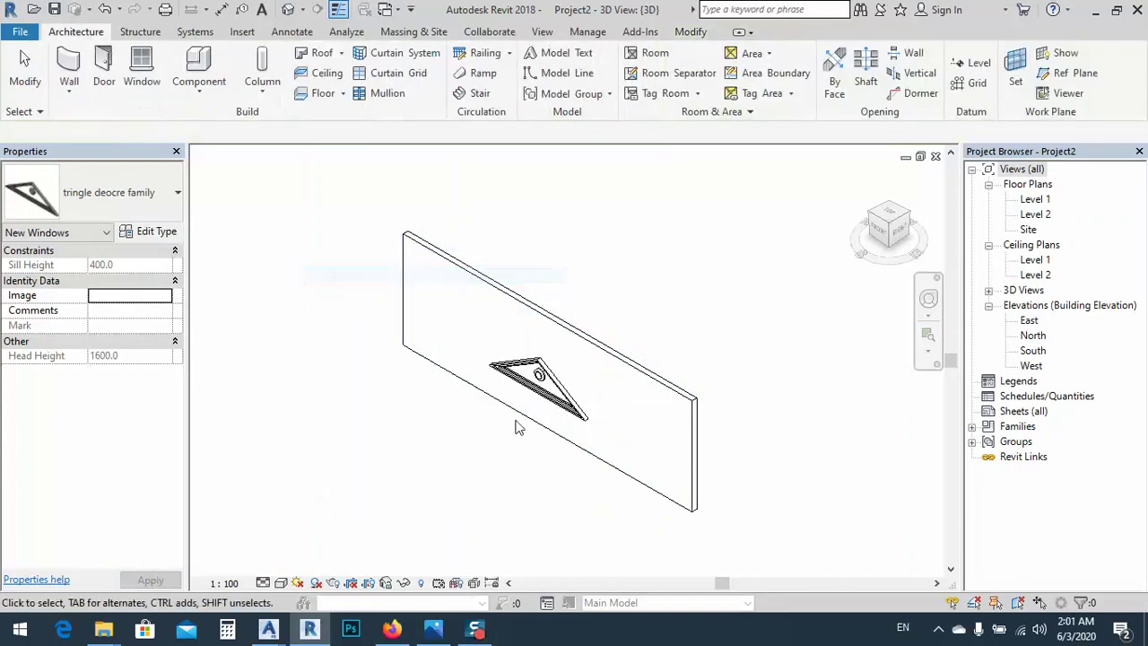
# - Set the placed pediment's sill height to 2000 and apply it
pyautogui.keyDown('shift'); pyautogui.moveTo(516, 428); pyautogui.dragTo(686, 359, button='middle'); pyautogui.keyUp('shift')
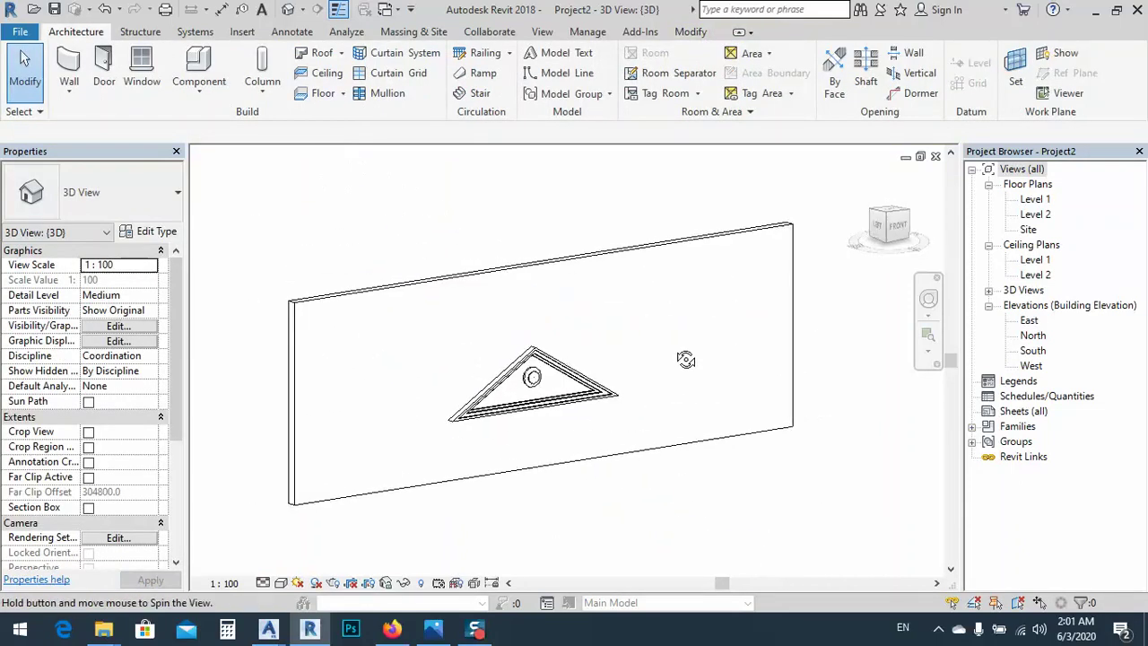
pyautogui.click(470, 421)
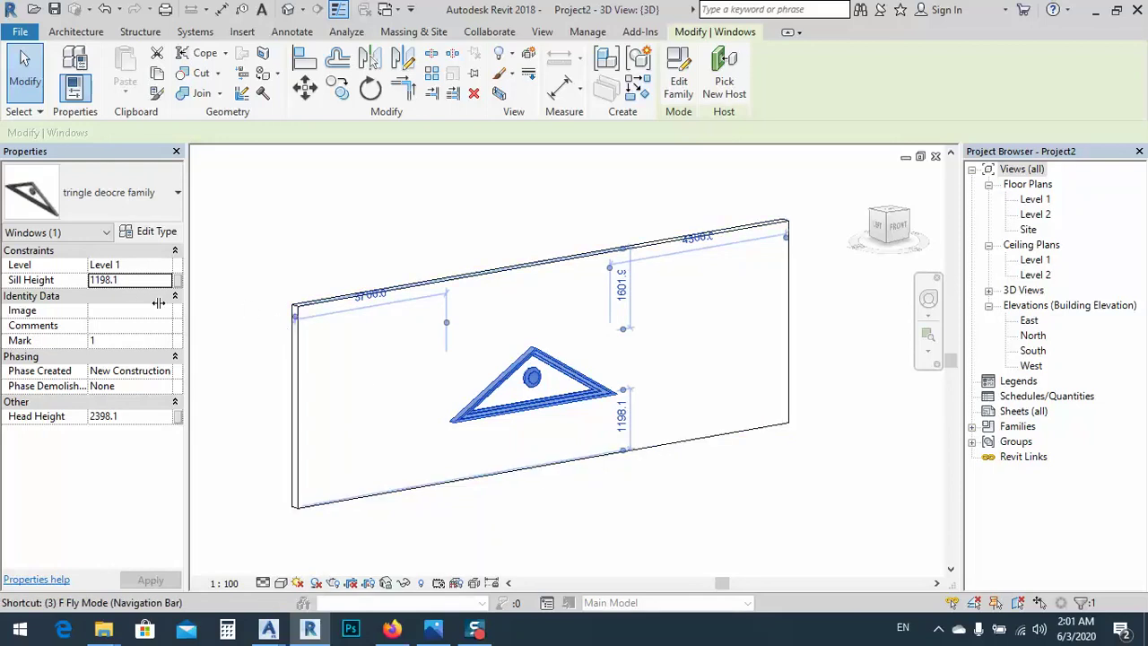
pyautogui.click(124, 281)
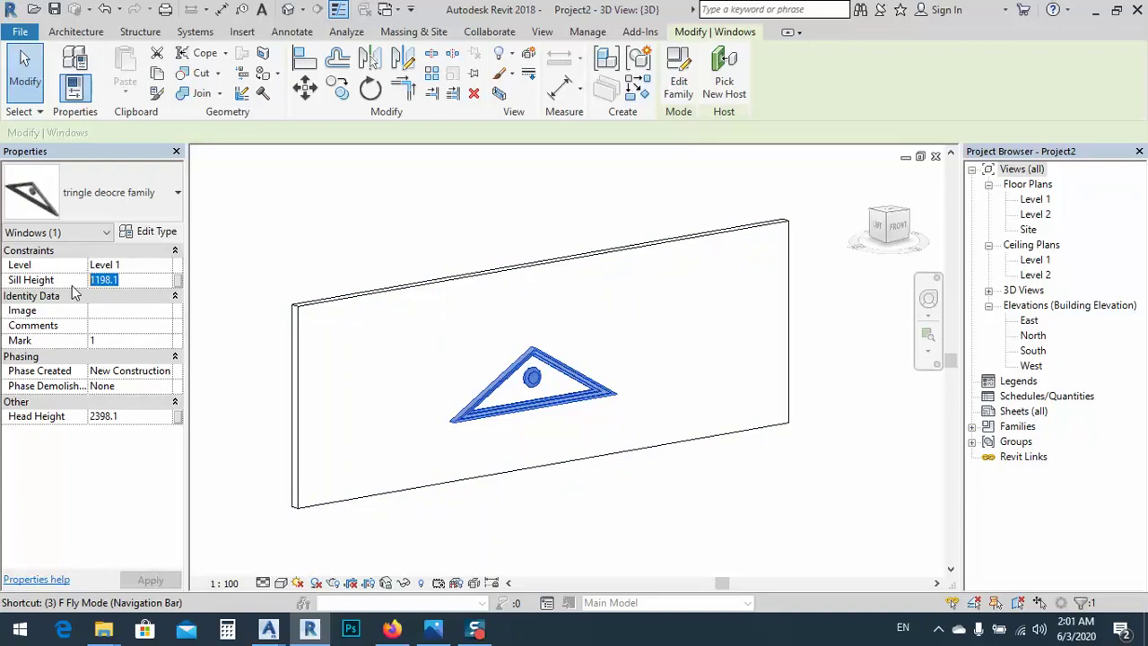
pyautogui.write('2000')
pyautogui.press('Return')
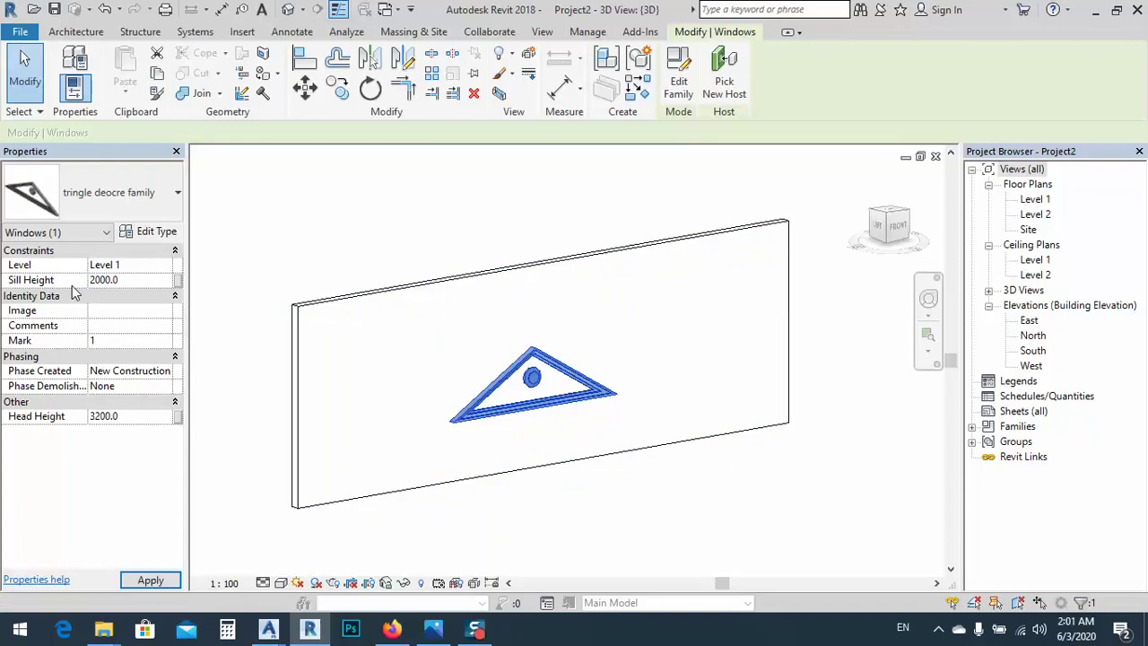
pyautogui.click(150, 579)
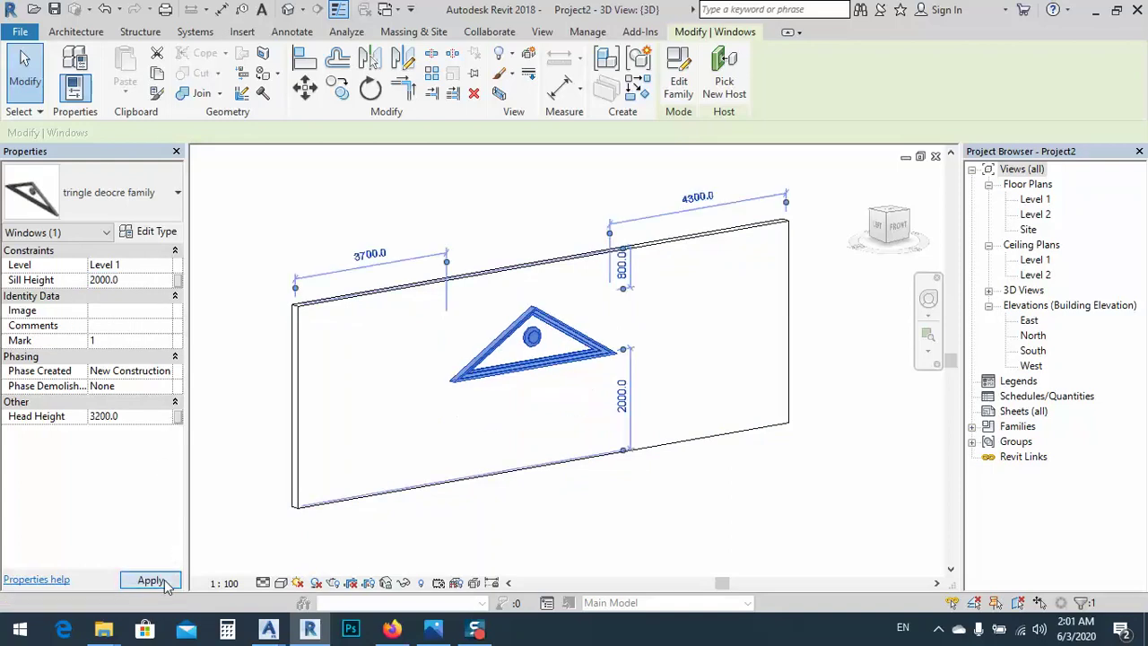
# - Set the pediment type's Width to 7000 and Height to 1500 in its type properties
pyautogui.click(148, 231)
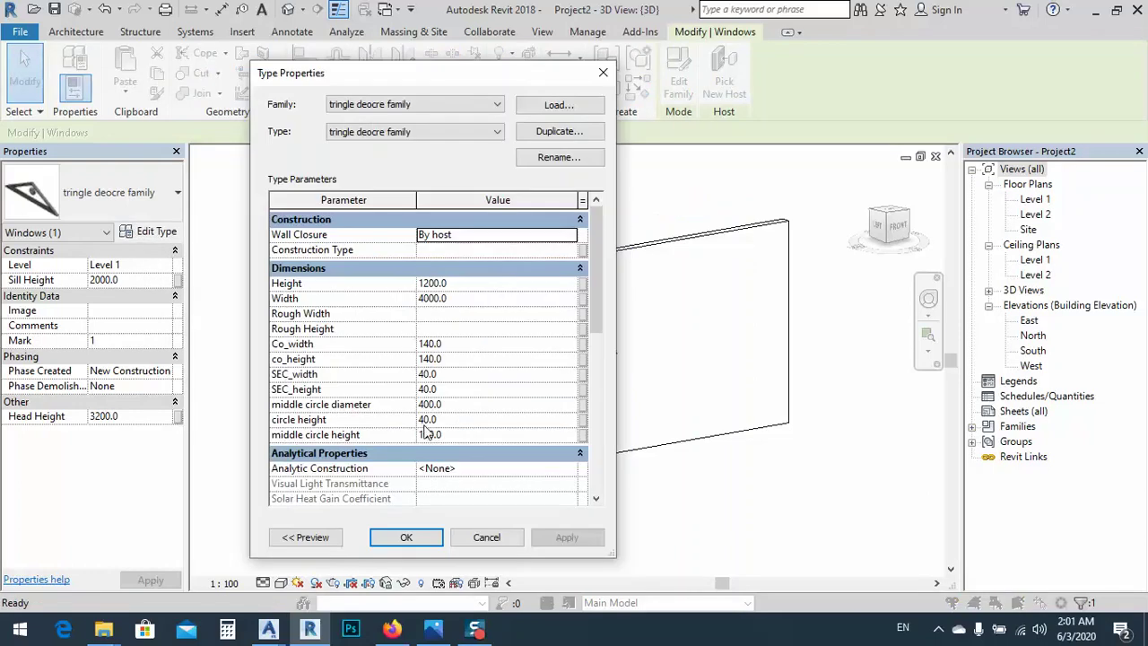
pyautogui.moveTo(415, 88); pyautogui.dragTo(900, 92)
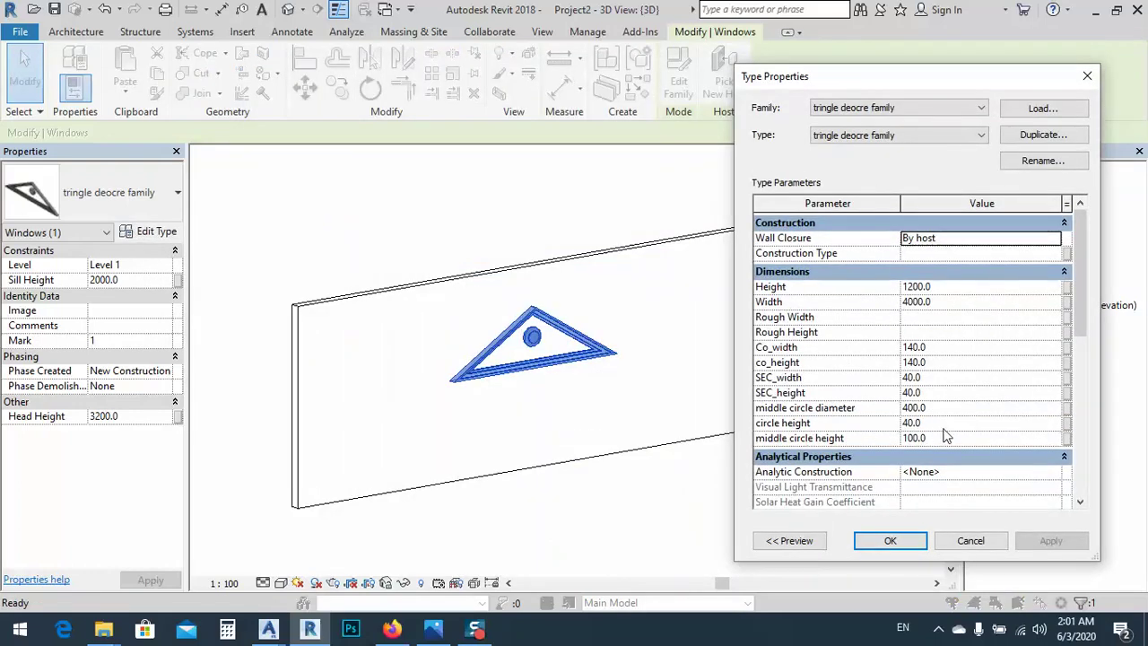
pyautogui.click(937, 301)
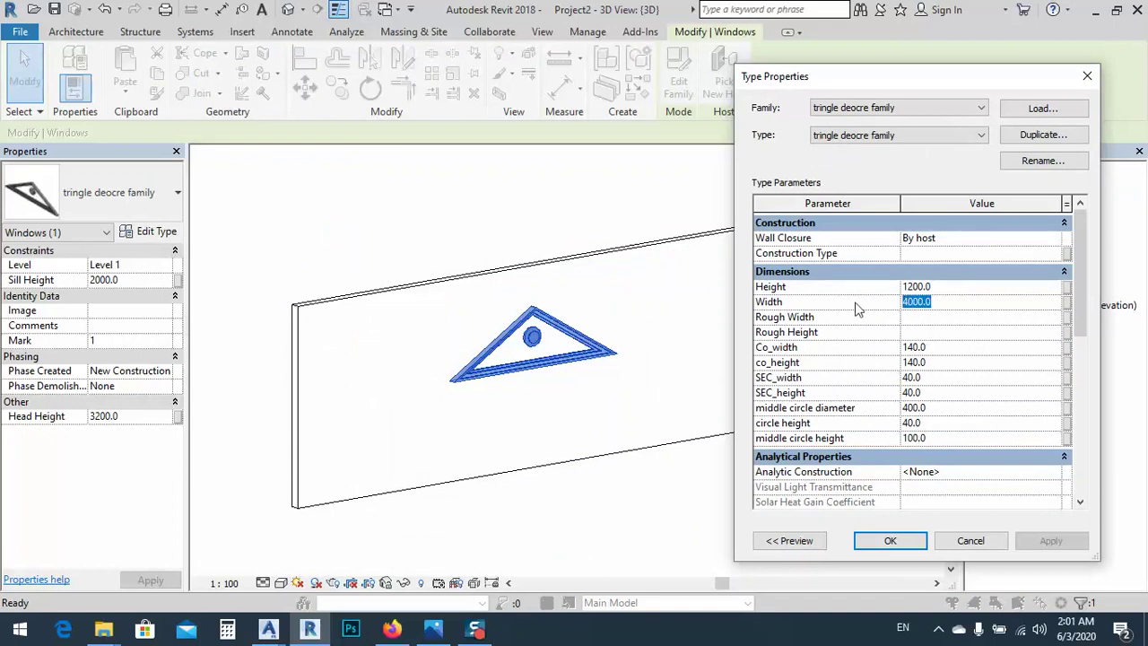
pyautogui.write('700')
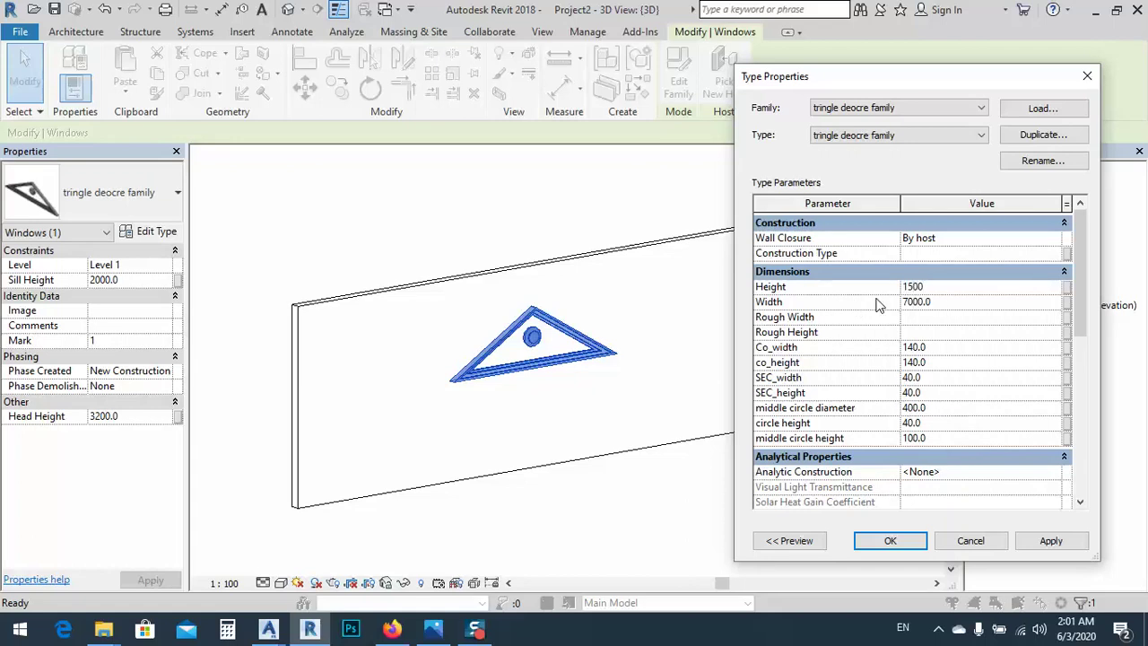
pyautogui.click(1051, 540)
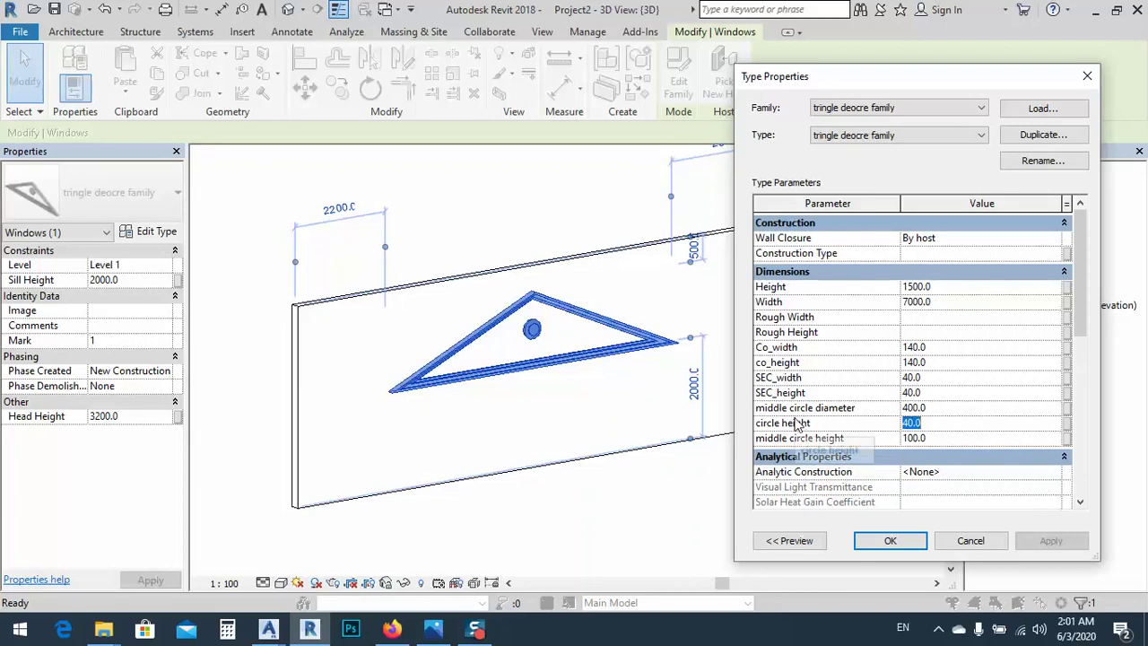
pyautogui.click(890, 540)
# - Set the 3D view's detail level to Fine and its visual style to one with shaded surfaces
pyautogui.scroll(2, 525, 340)
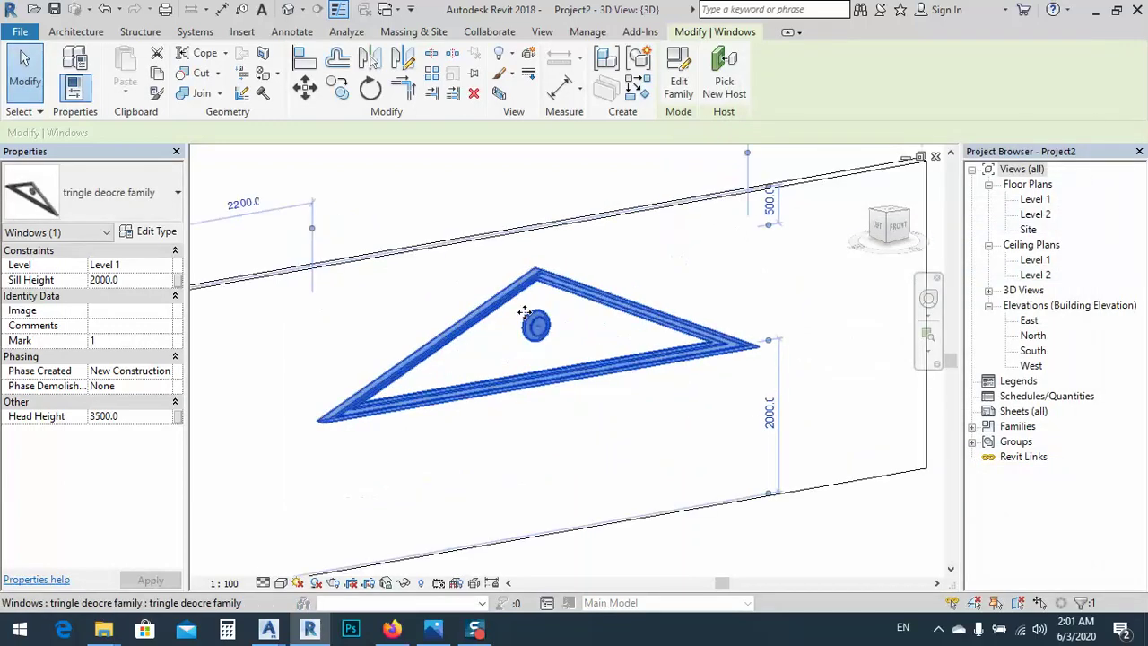
pyautogui.scroll(4, 529, 310)
pyautogui.press('Escape')
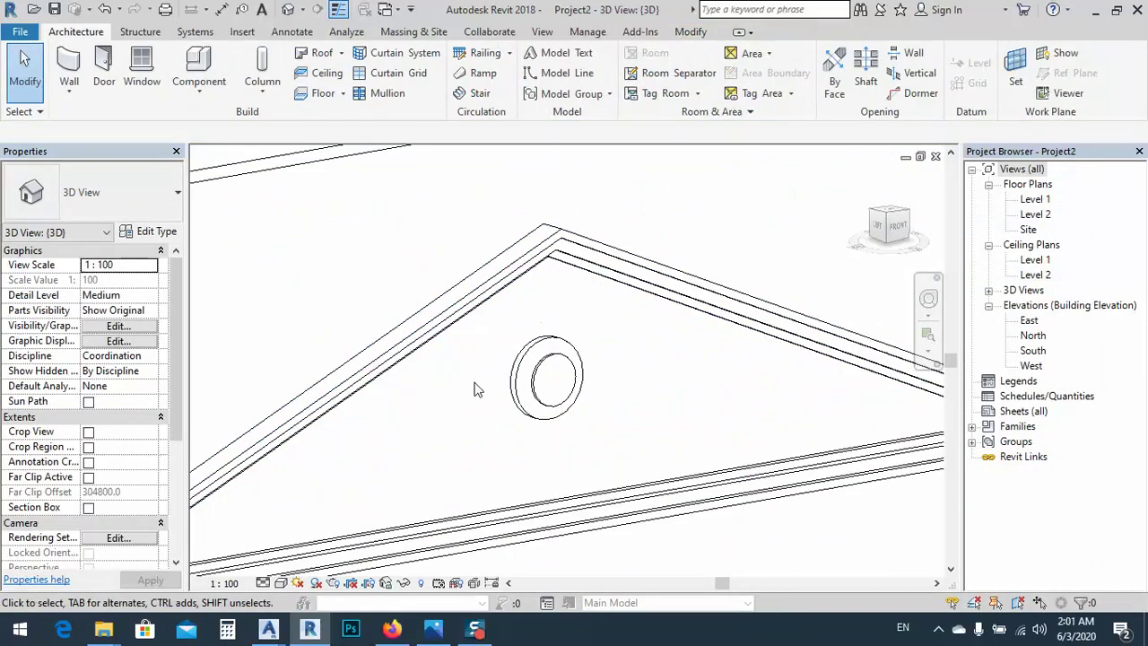
pyautogui.moveTo(477, 391); pyautogui.dragTo(542, 355, button='middle')
pyautogui.click(280, 583)
pyautogui.click(283, 565)
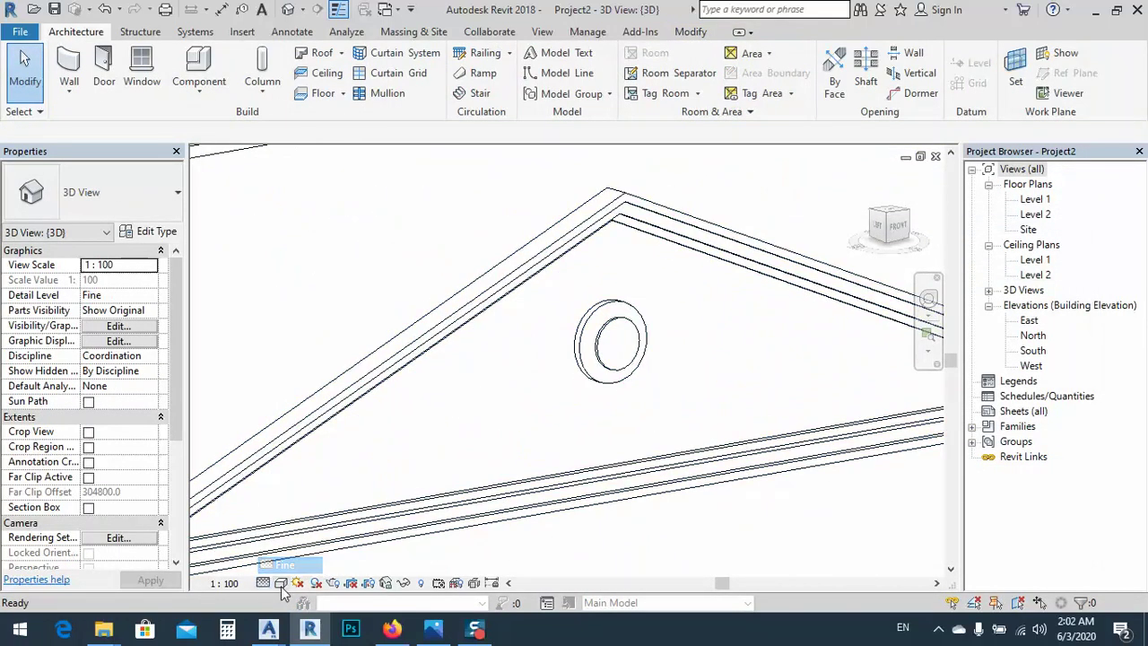
pyautogui.click(280, 583)
pyautogui.click(300, 546)
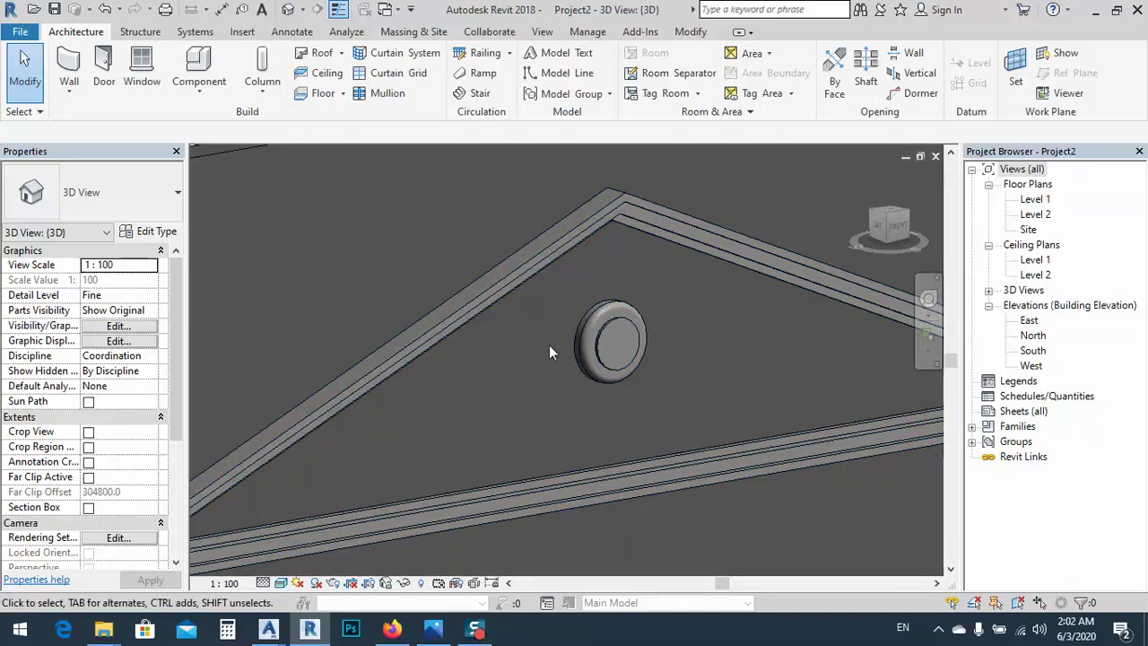
# - Lower the wall's top edge with its shape handle until the wall is about 386 mm high, below the pediment
pyautogui.scroll(-5, 549, 349)
pyautogui.keyDown('shift'); pyautogui.moveTo(551, 351); pyautogui.dragTo(605, 303, button='middle'); pyautogui.keyUp('shift')
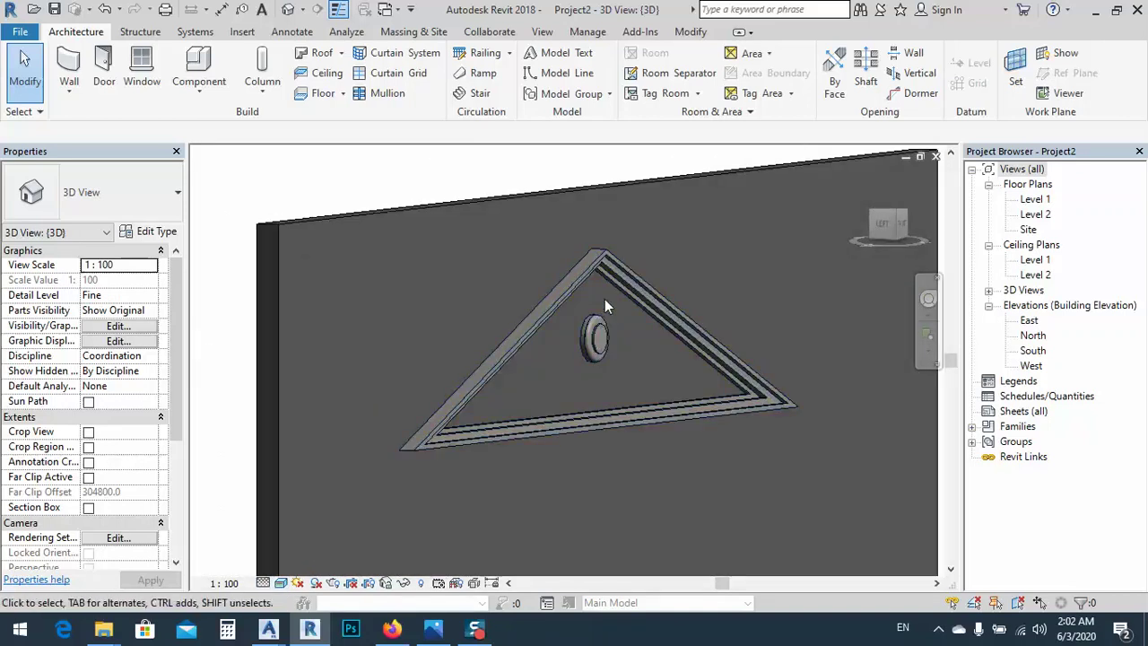
pyautogui.scroll(2, 604, 308)
pyautogui.scroll(-4, 617, 371)
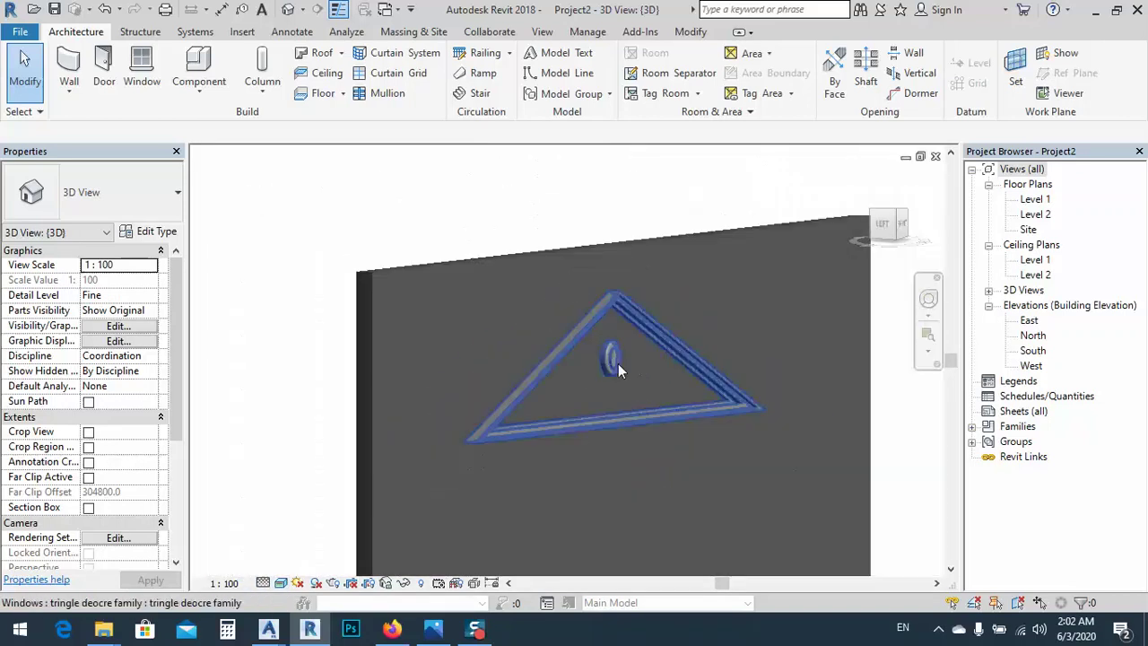
pyautogui.scroll(-4, 618, 370)
pyautogui.moveTo(784, 454); pyautogui.dragTo(737, 423, button='middle')
pyautogui.click(609, 272)
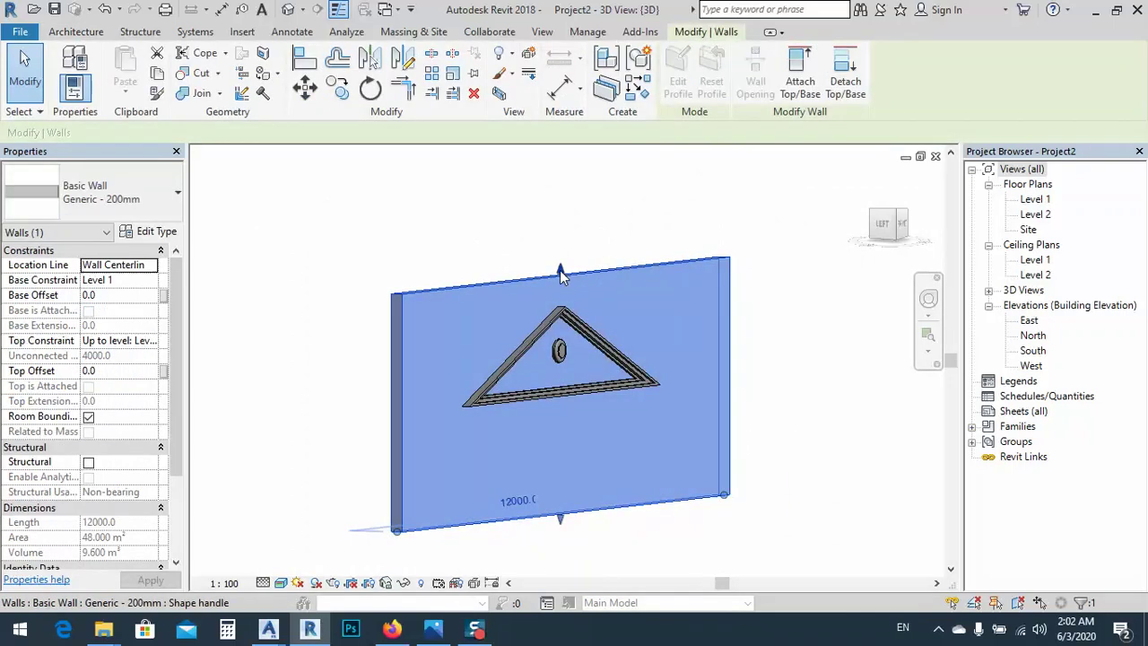
pyautogui.moveTo(559, 271); pyautogui.dragTo(527, 513)
# - Set the wall's top constraint to Unconnected with an unconnected height of 100
pyautogui.scroll(2, 527, 532)
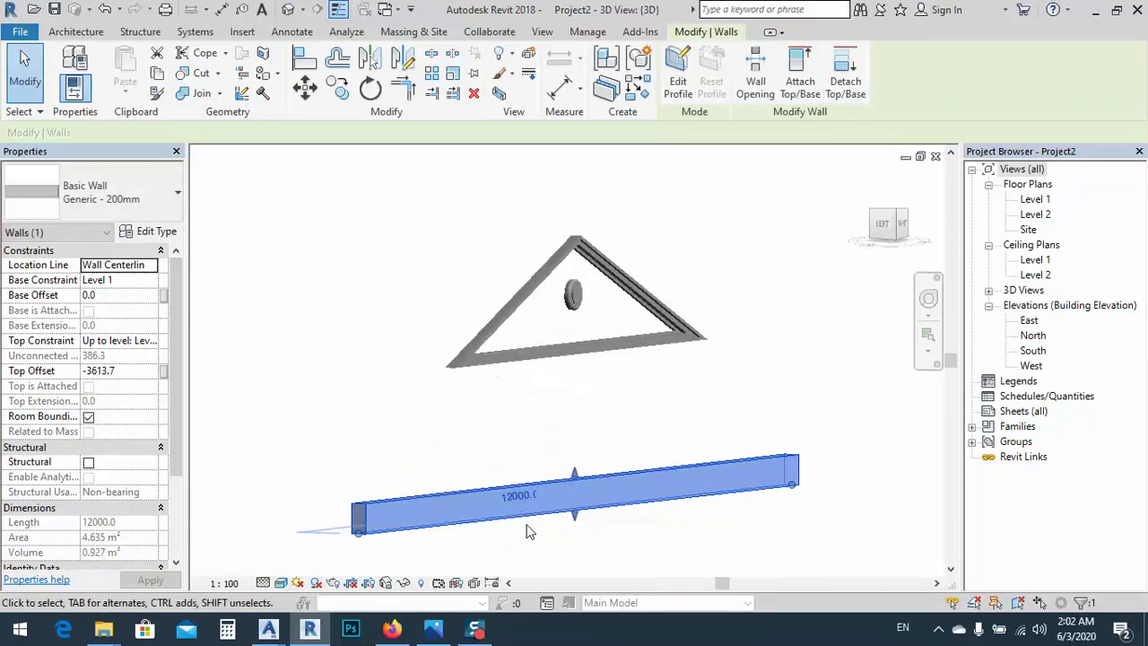
pyautogui.scroll(1, 528, 531)
pyautogui.moveTo(527, 532); pyautogui.dragTo(587, 508, button='middle')
pyautogui.click(132, 370)
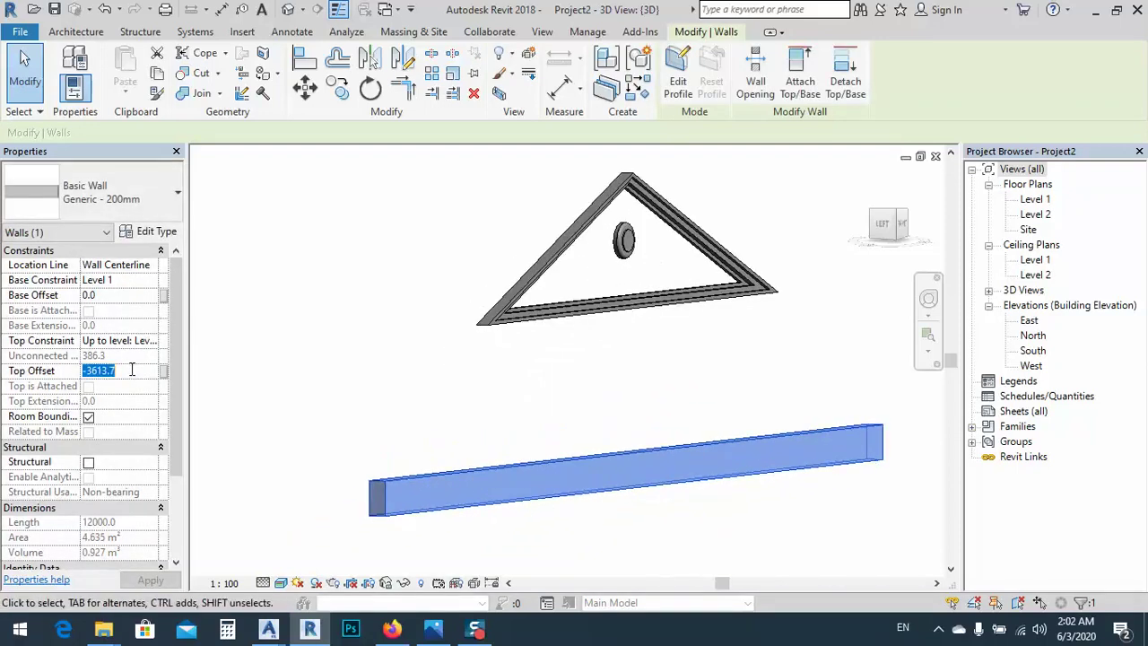
pyautogui.click(143, 341)
pyautogui.click(151, 341)
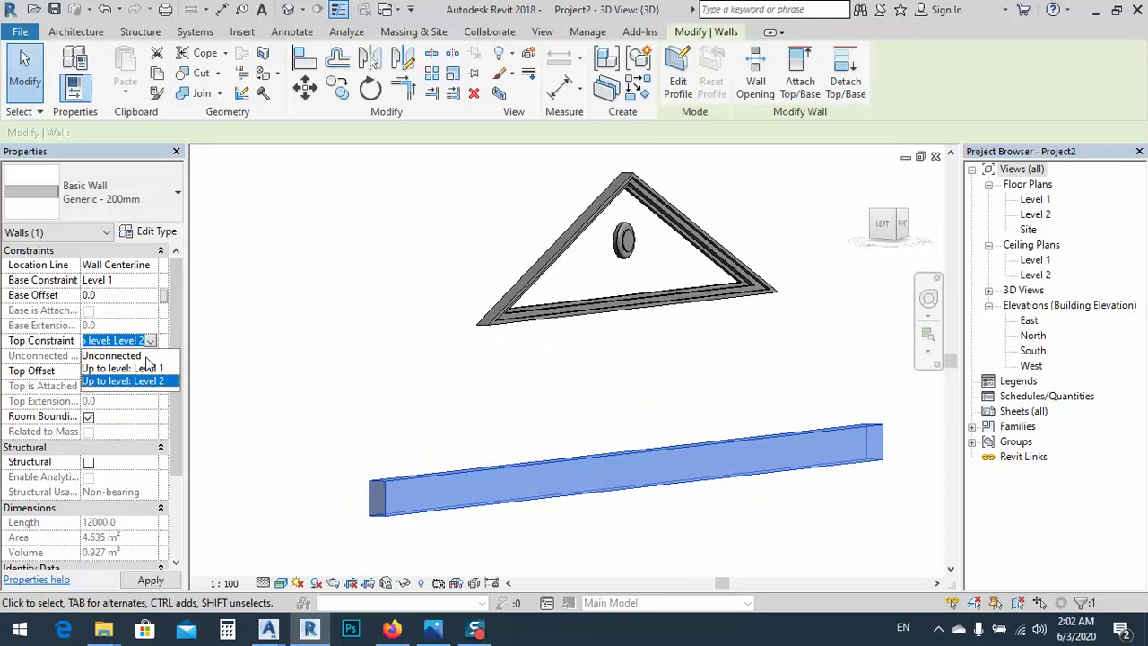
pyautogui.click(134, 355)
pyautogui.click(120, 357)
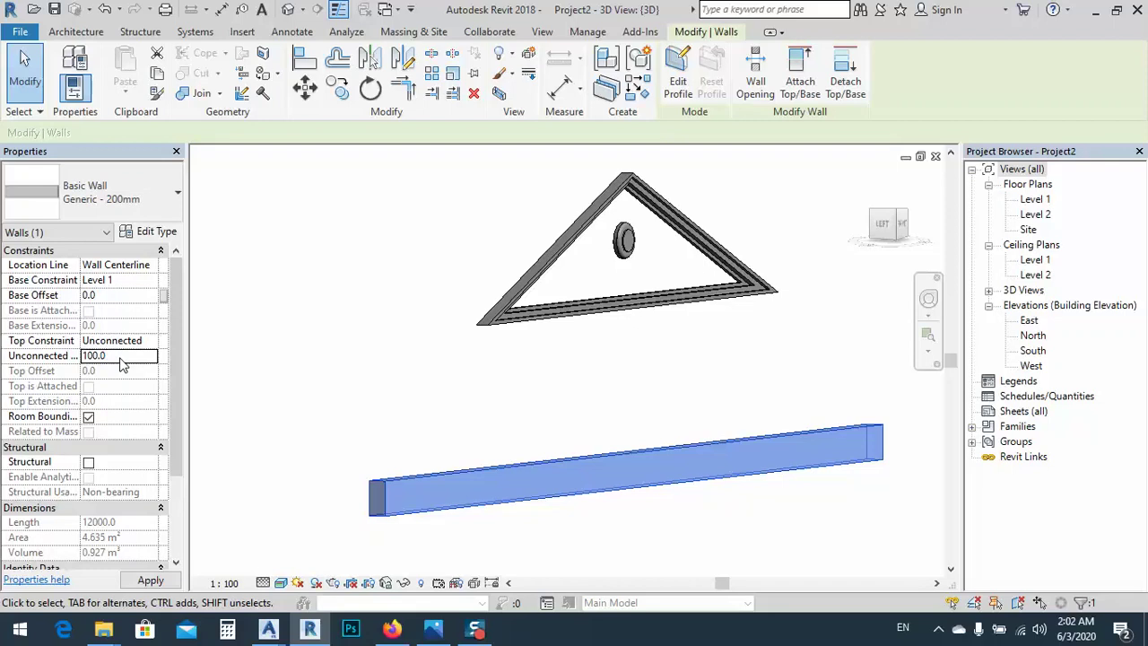
pyautogui.press('Return')
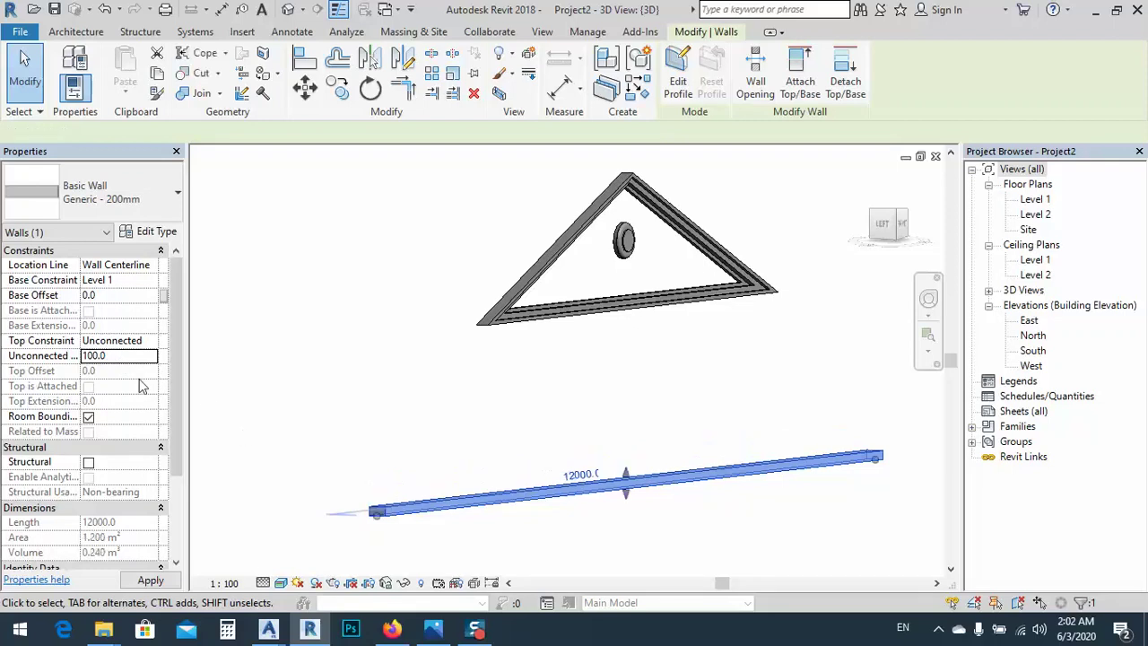
# - Set the pediment's sill height to 100 so that it sits on top of the low wall
pyautogui.click(539, 277)
pyautogui.click(129, 280)
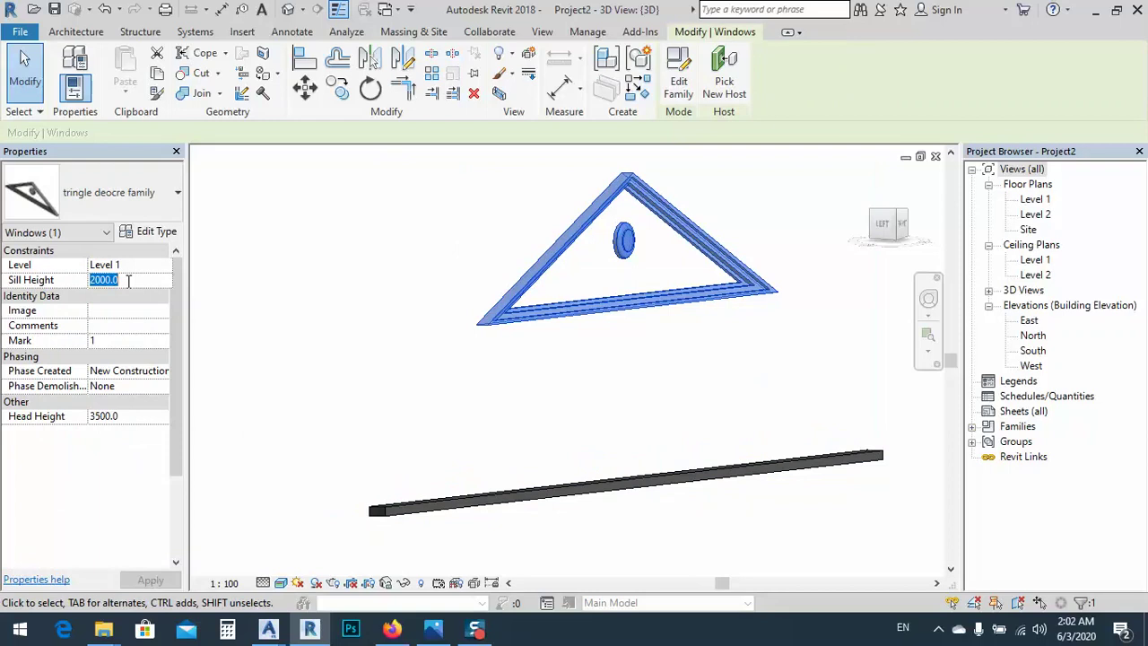
pyautogui.write('2')
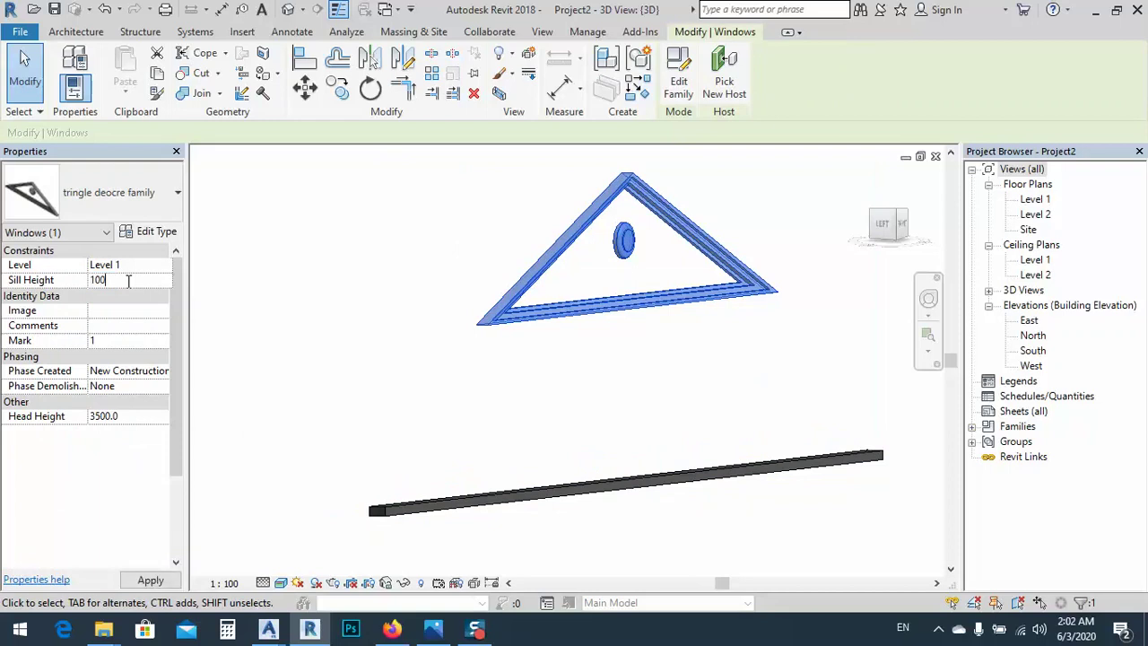
pyautogui.press('Return')
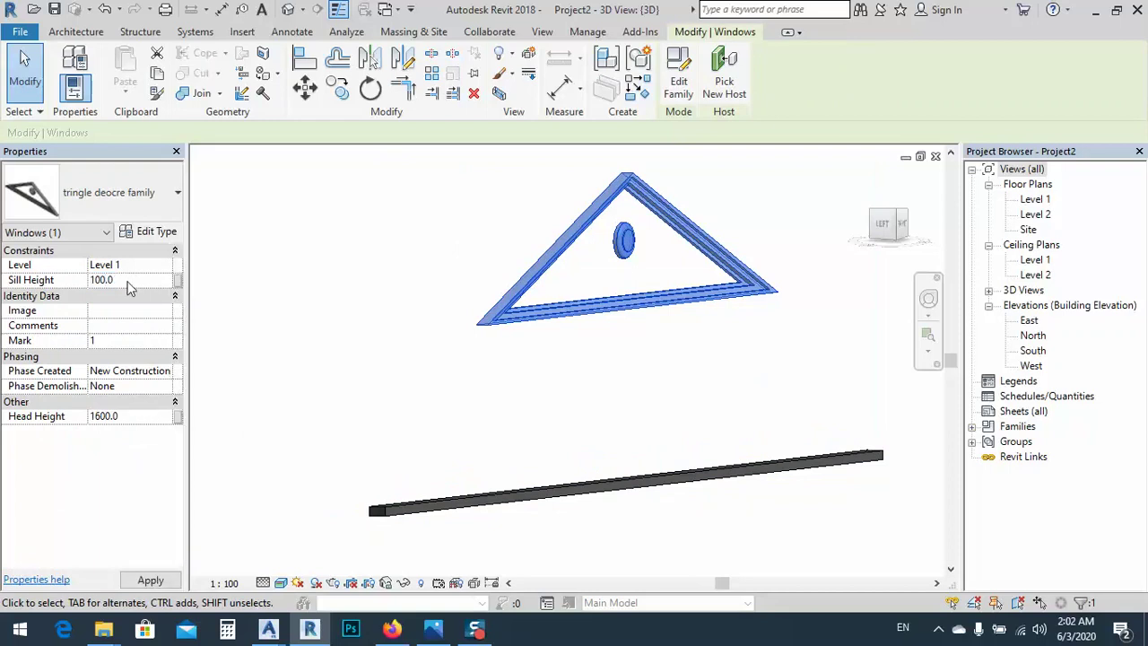
pyautogui.click(150, 580)
pyautogui.click(497, 391)
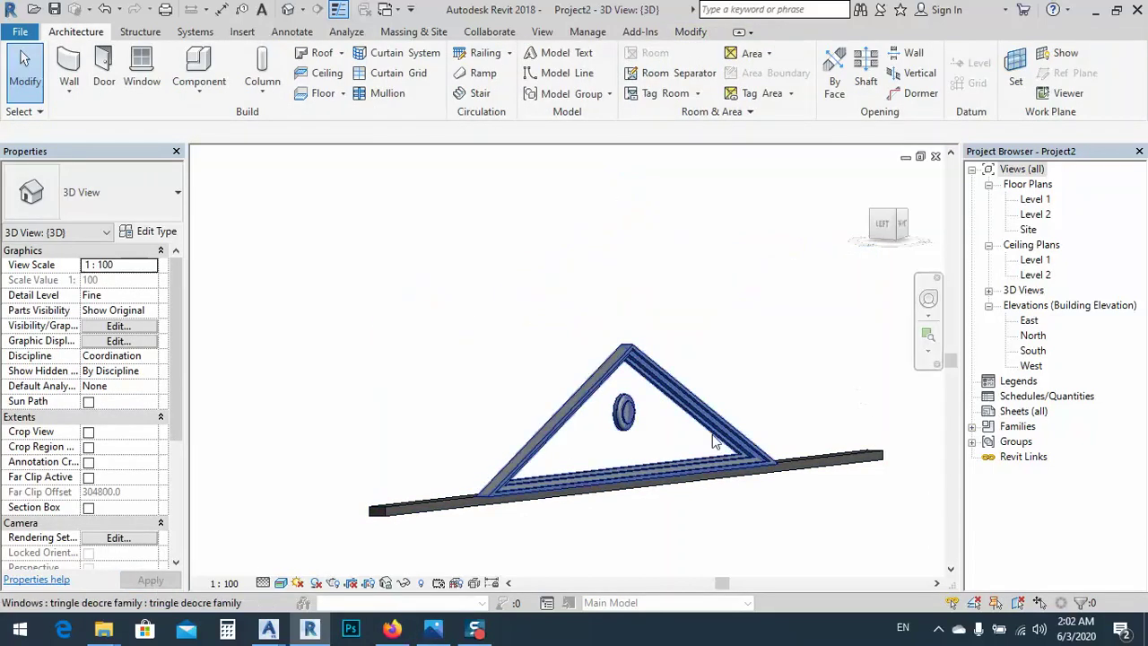
# - Compare the pediment on the low wall with the villa reference photo in Photos, including its round medallion, and return to Revit
pyautogui.moveTo(667, 444); pyautogui.dragTo(641, 406, button='middle')
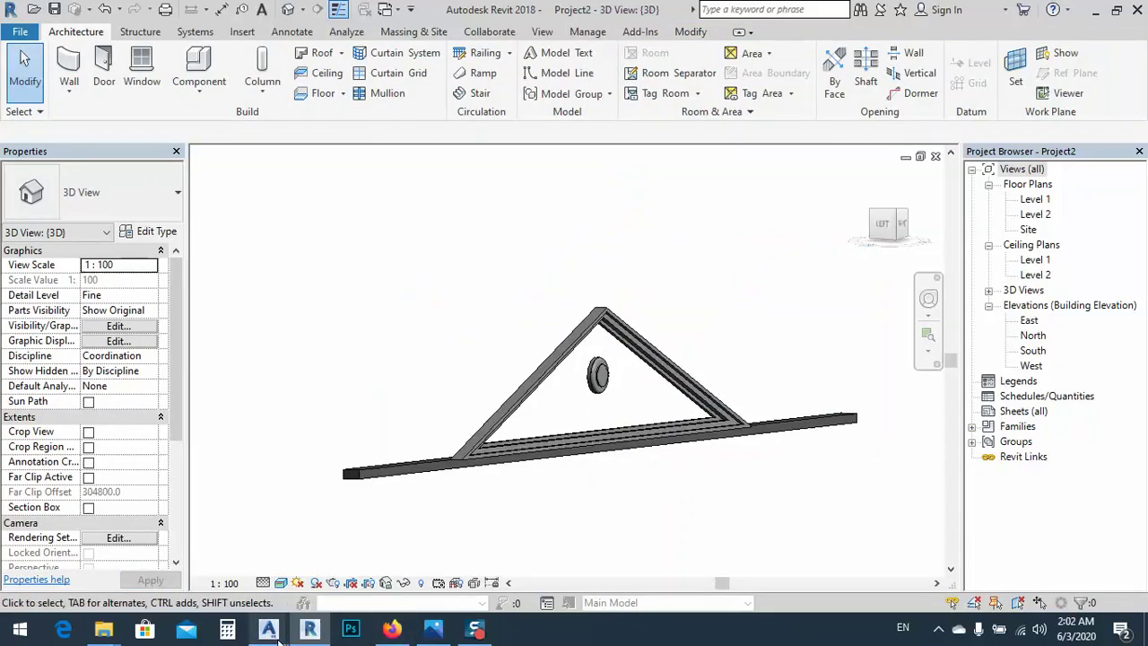
pyautogui.click(433, 627)
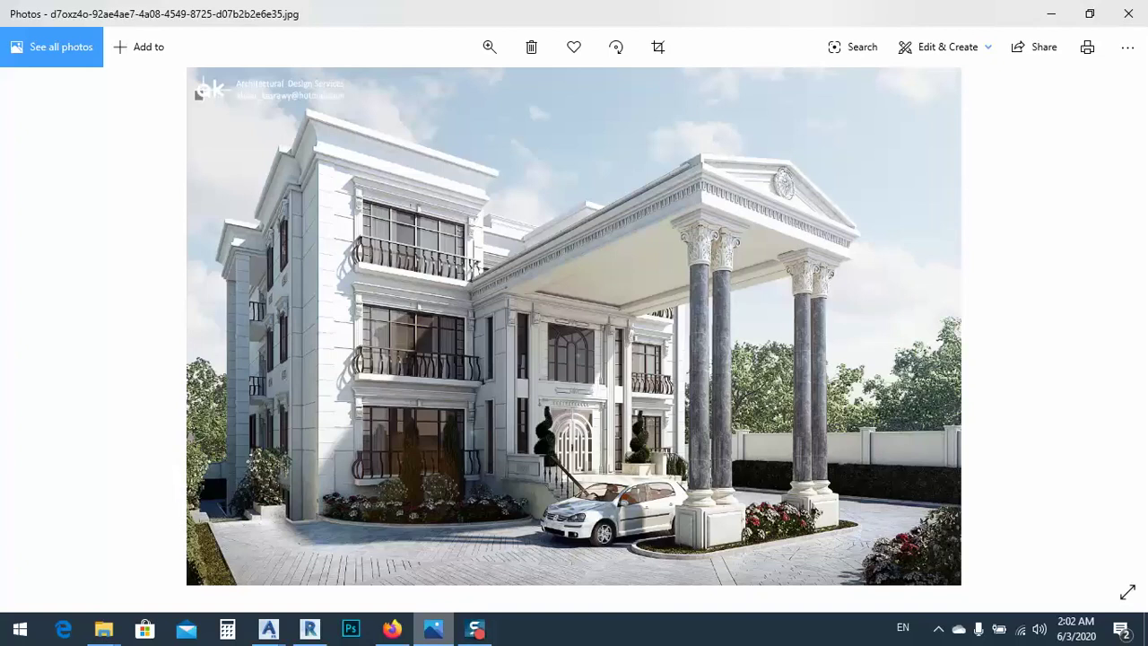
pyautogui.click(433, 628)
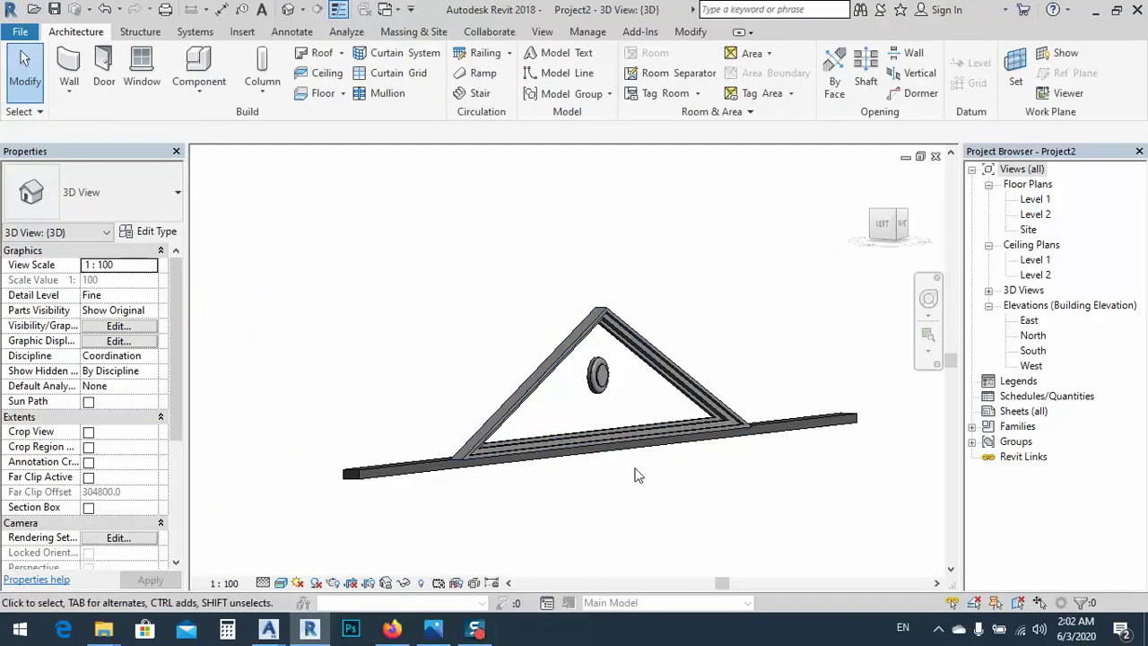
pyautogui.scroll(3, 602, 413)
pyautogui.moveTo(603, 413)
pyautogui.mouseDown(button='middle')
pyautogui.moveTo(612, 440)
pyautogui.moveTo(599, 411)
pyautogui.mouseUp(button='middle')
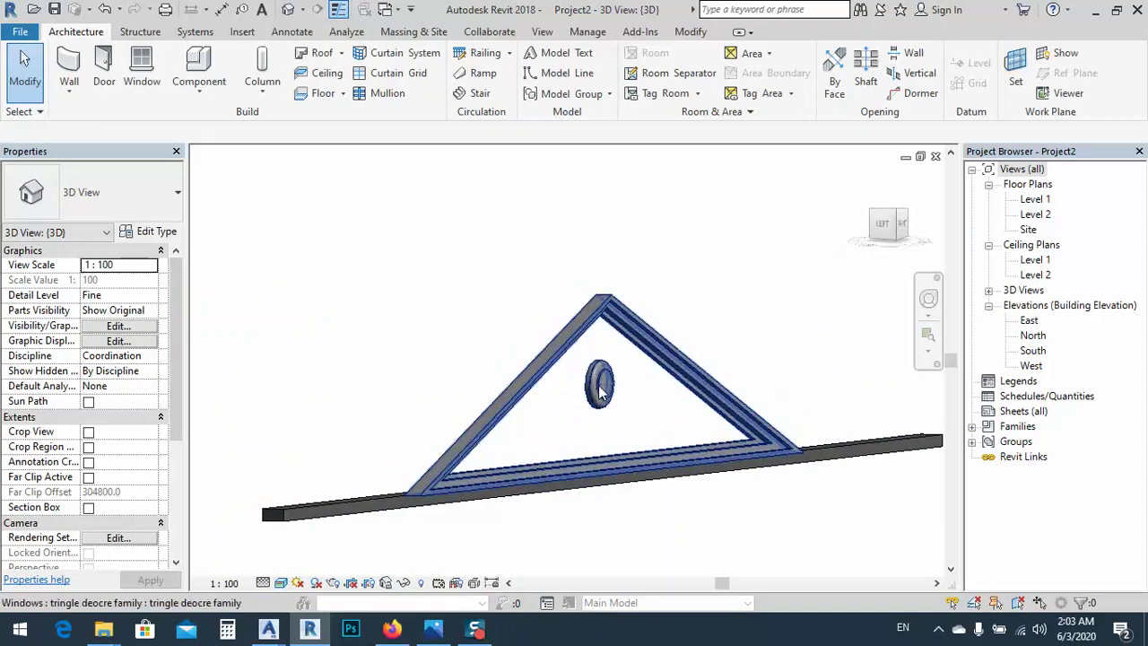
# - Set the project 3D view's visual style to Shaded
pyautogui.click(263, 583)
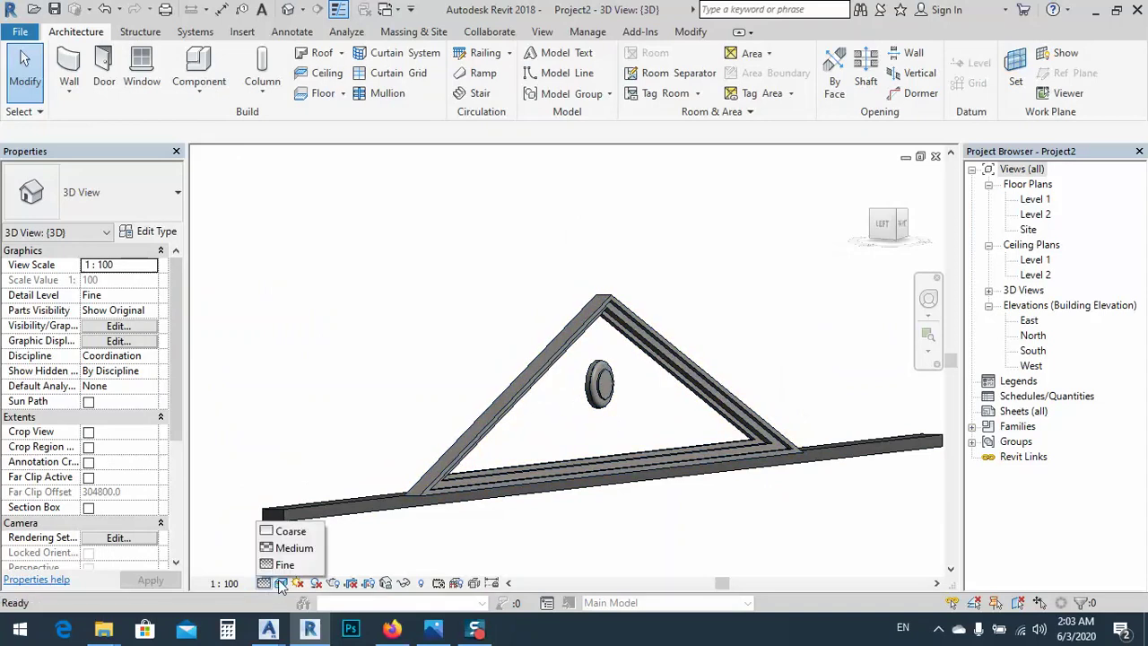
pyautogui.click(281, 583)
pyautogui.click(310, 514)
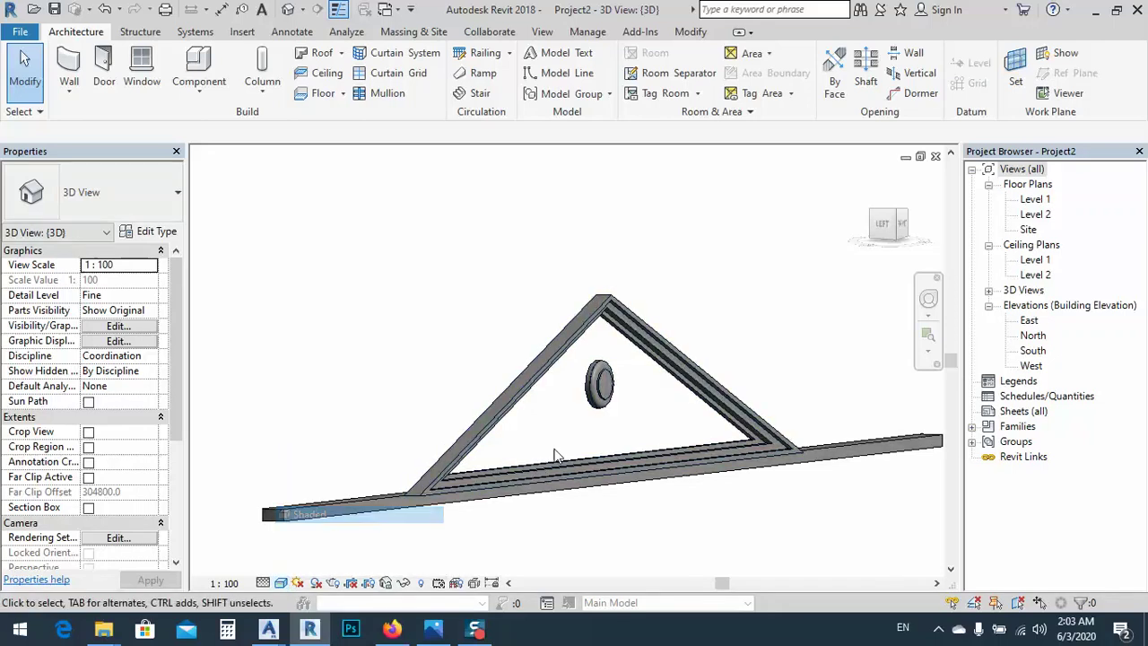
pyautogui.moveTo(556, 453)
pyautogui.mouseDown(button='middle')
pyautogui.moveTo(540, 416)
pyautogui.moveTo(583, 477)
pyautogui.moveTo(561, 405)
pyautogui.mouseUp(button='middle')
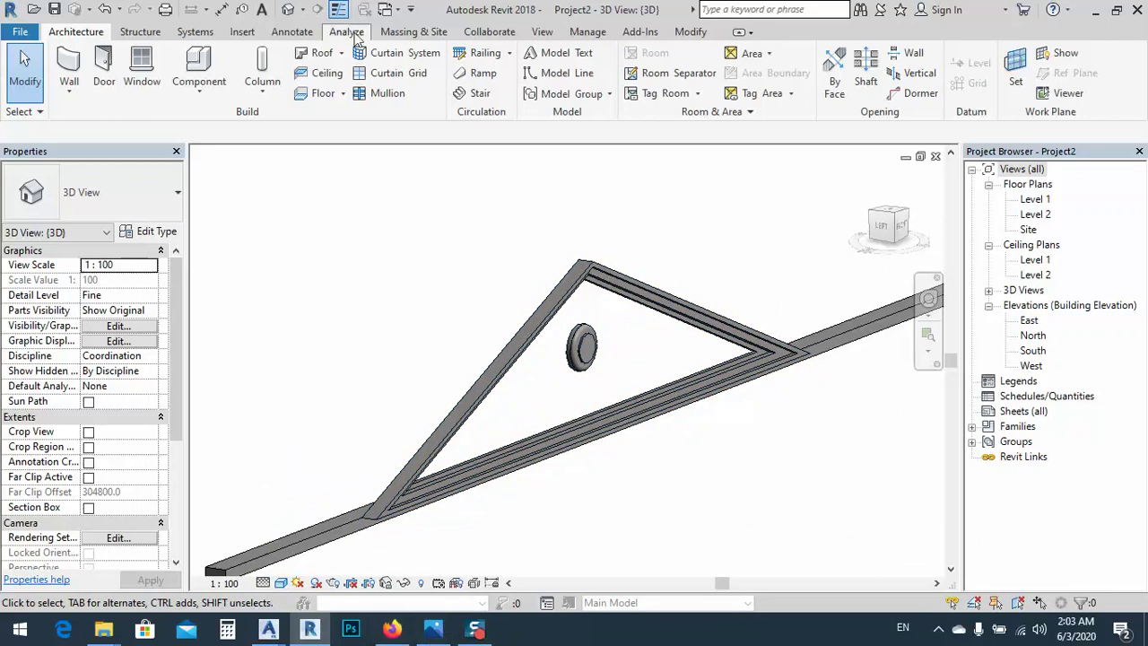
# - Switch to the pediment family's Exterior elevation and start a solid extrusion sketch using Pick Lines
pyautogui.click(389, 9)
pyautogui.click(496, 52)
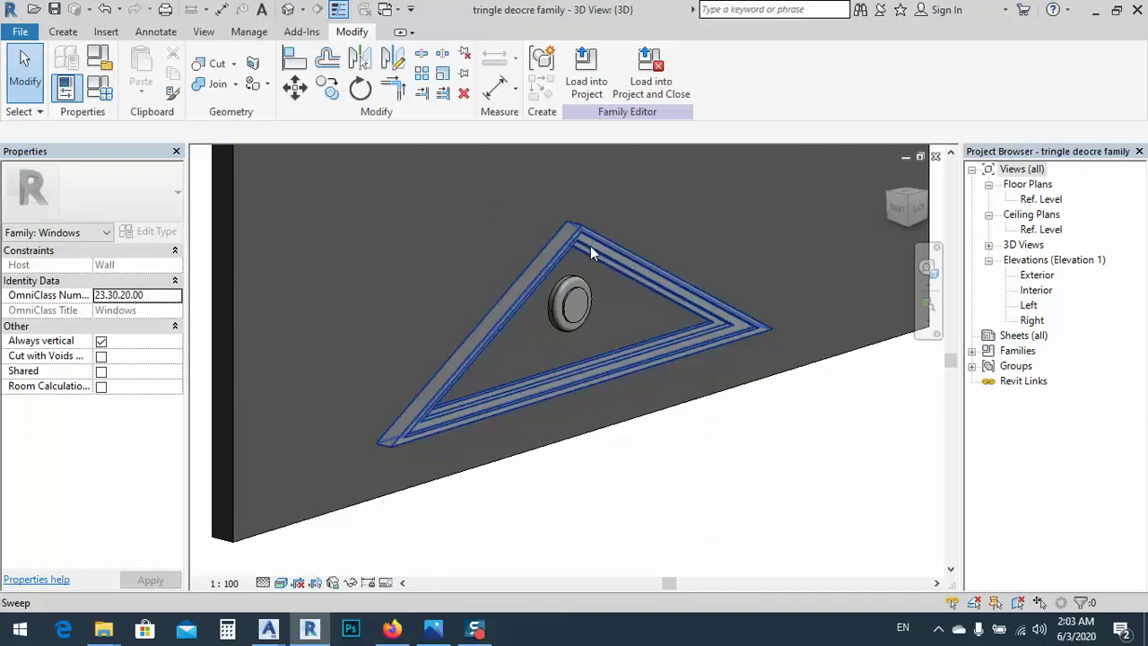
pyautogui.doubleClick(1038, 275)
pyautogui.moveTo(662, 341); pyautogui.dragTo(658, 334, button='middle')
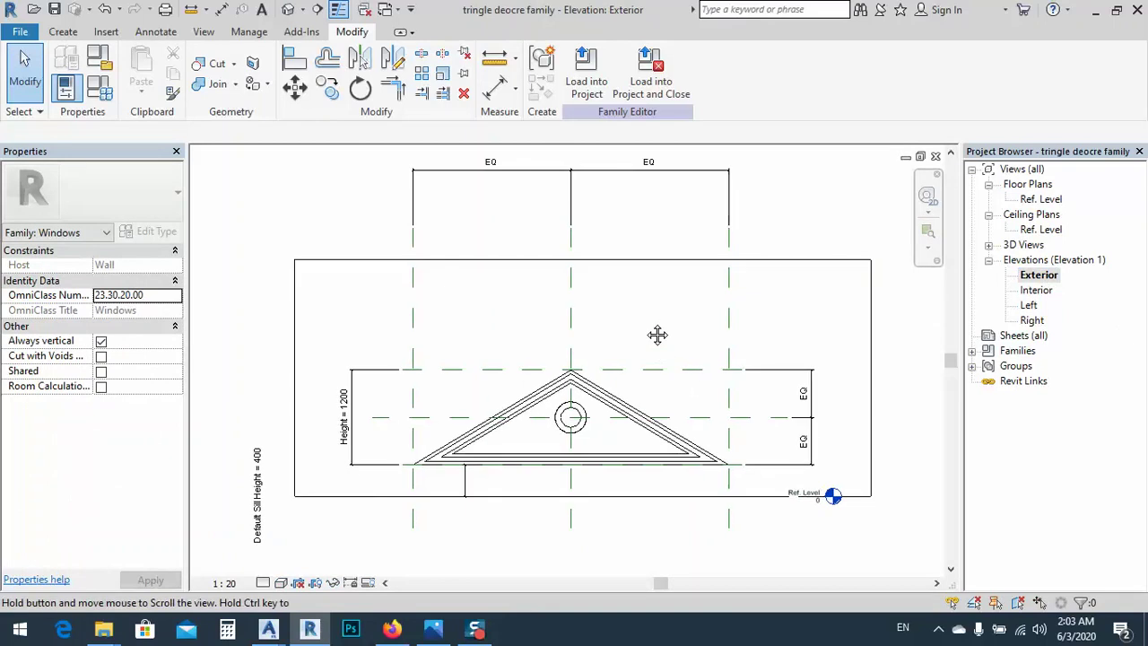
pyautogui.scroll(3, 502, 354)
pyautogui.moveTo(506, 354); pyautogui.dragTo(487, 328, button='middle')
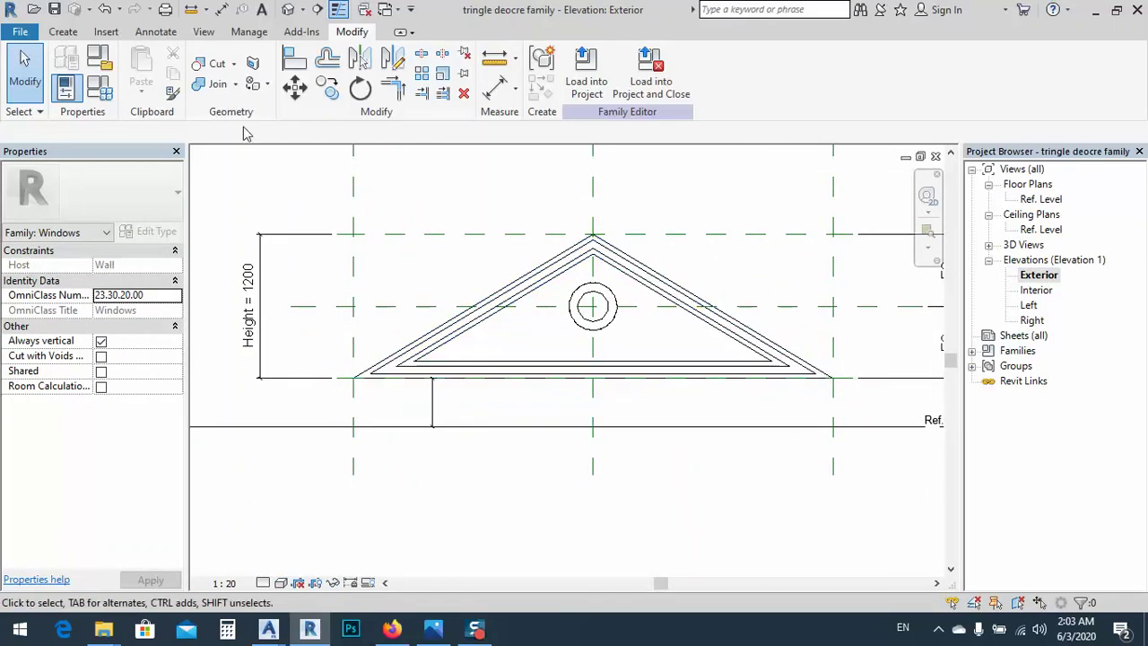
pyautogui.click(63, 32)
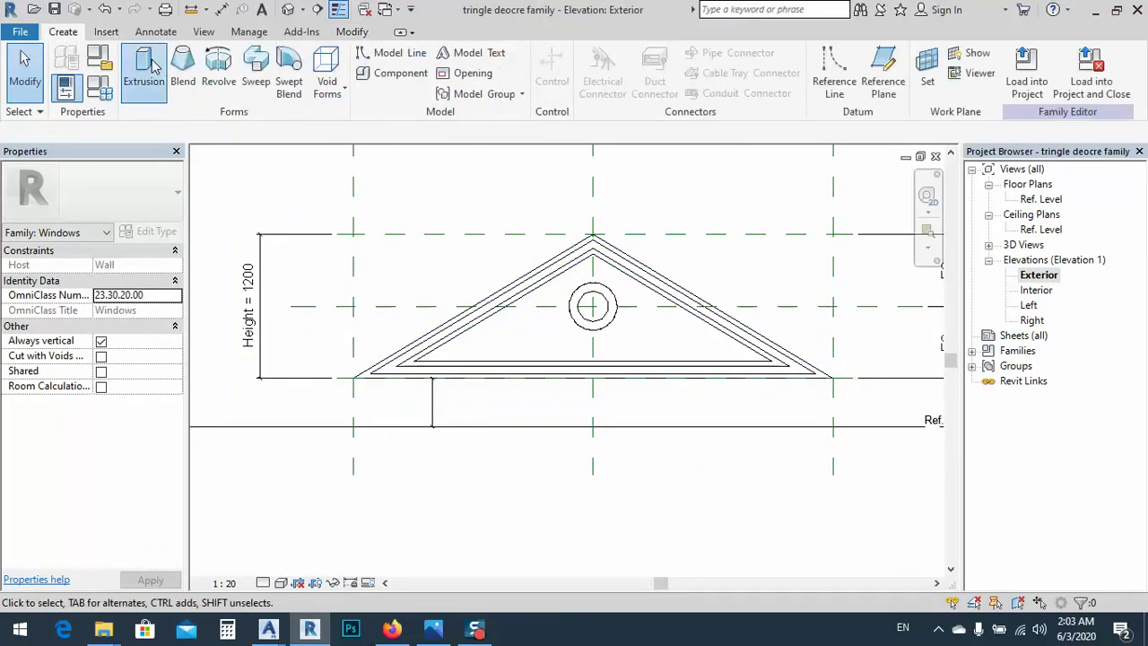
pyautogui.click(146, 72)
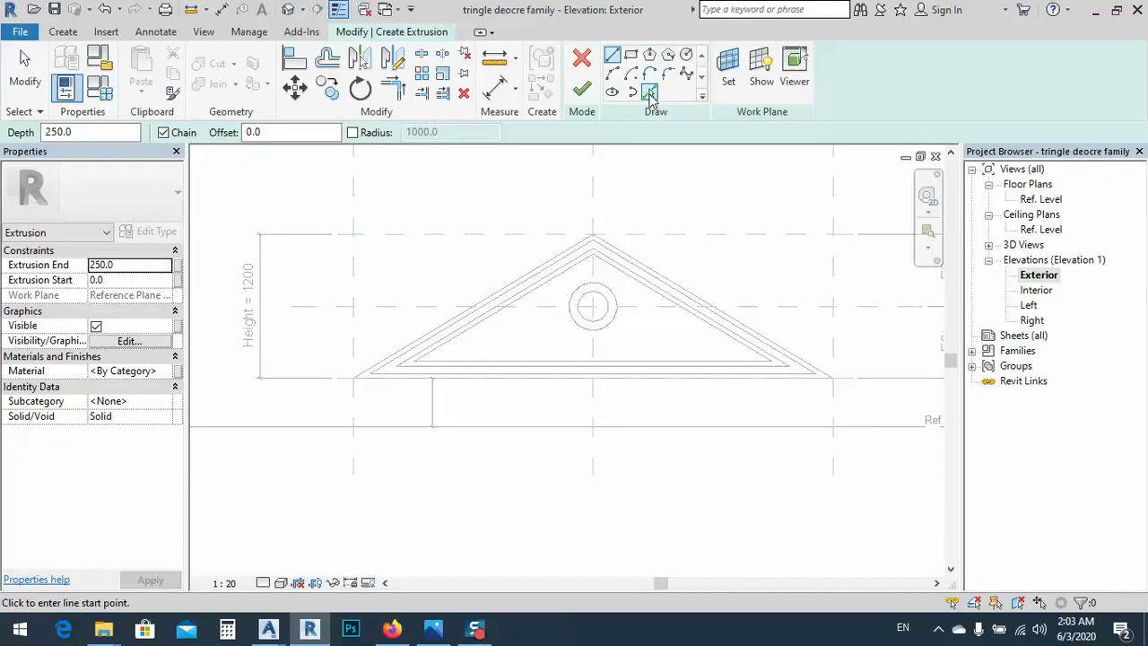
pyautogui.click(650, 92)
pyautogui.scroll(2, 549, 262)
pyautogui.click(551, 261)
pyautogui.click(654, 254)
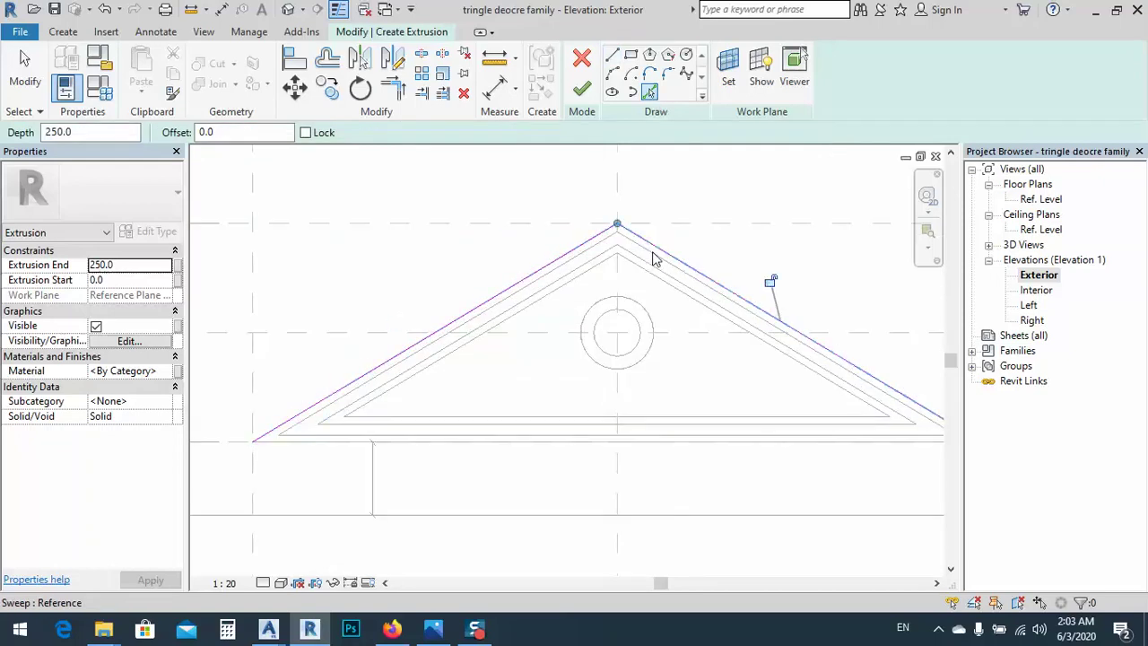
pyautogui.press('Escape')
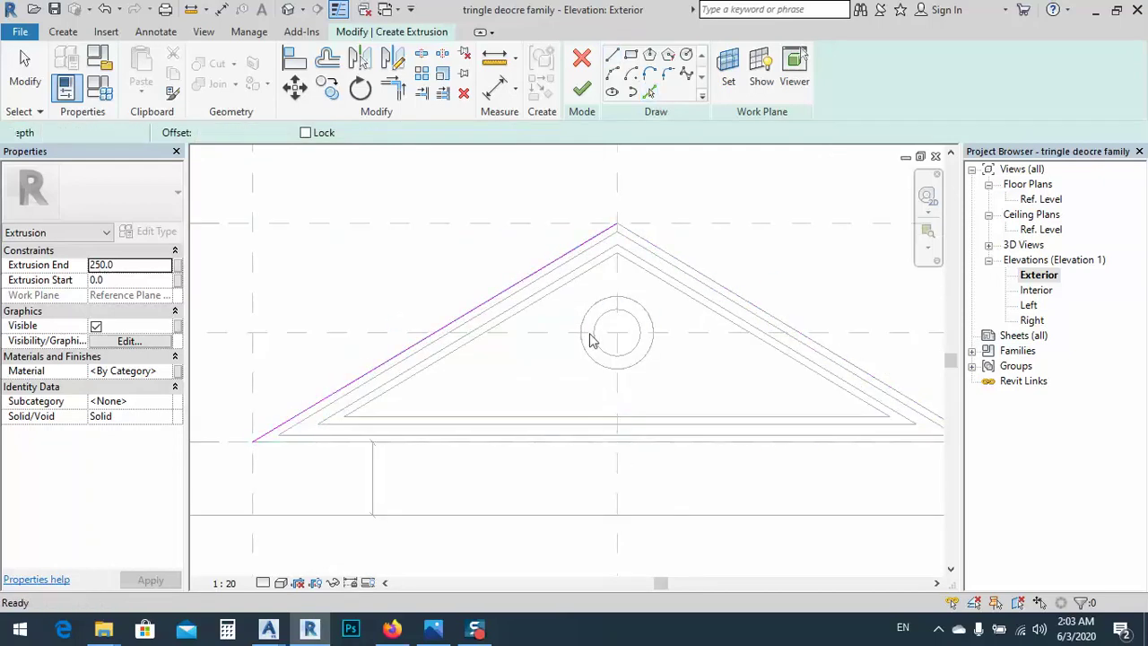
# - Pick the pediment's two sloping outer edges and its base edge as the extrusion boundary, locking each line to its edge
pyautogui.press('p')
pyautogui.press('l')
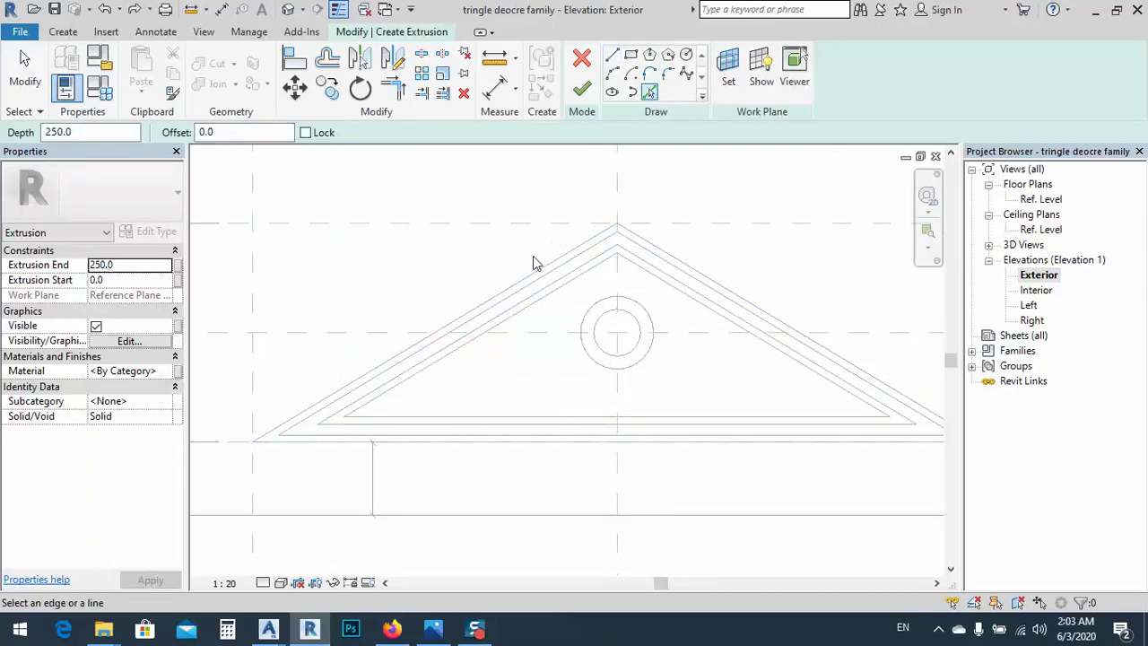
pyautogui.click(539, 269)
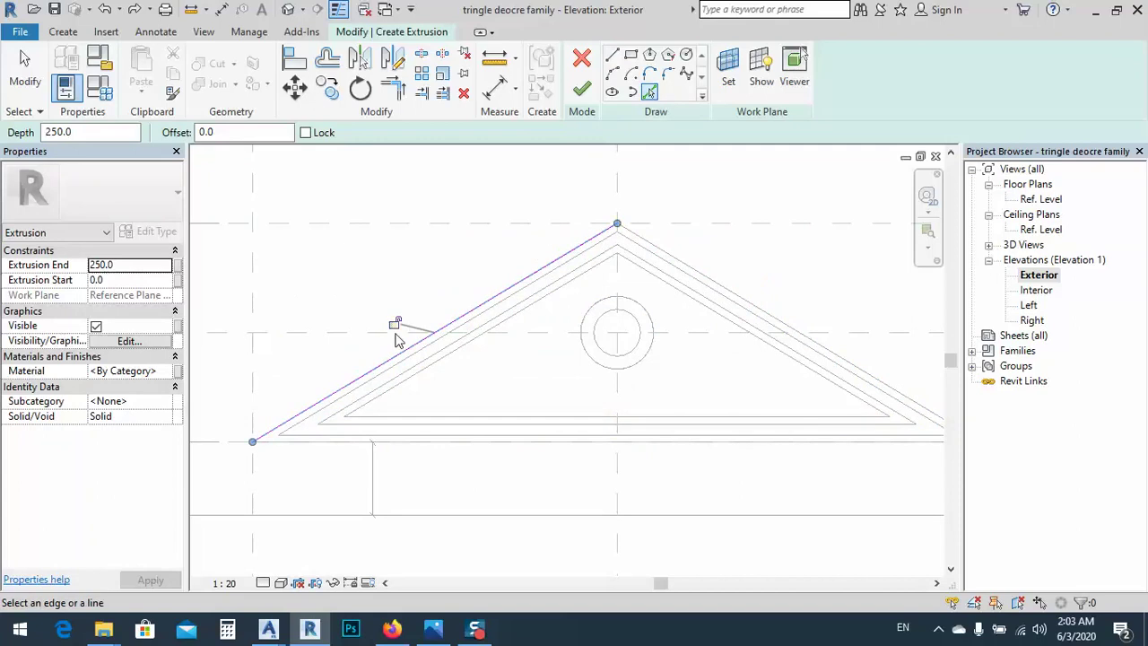
pyautogui.click(683, 262)
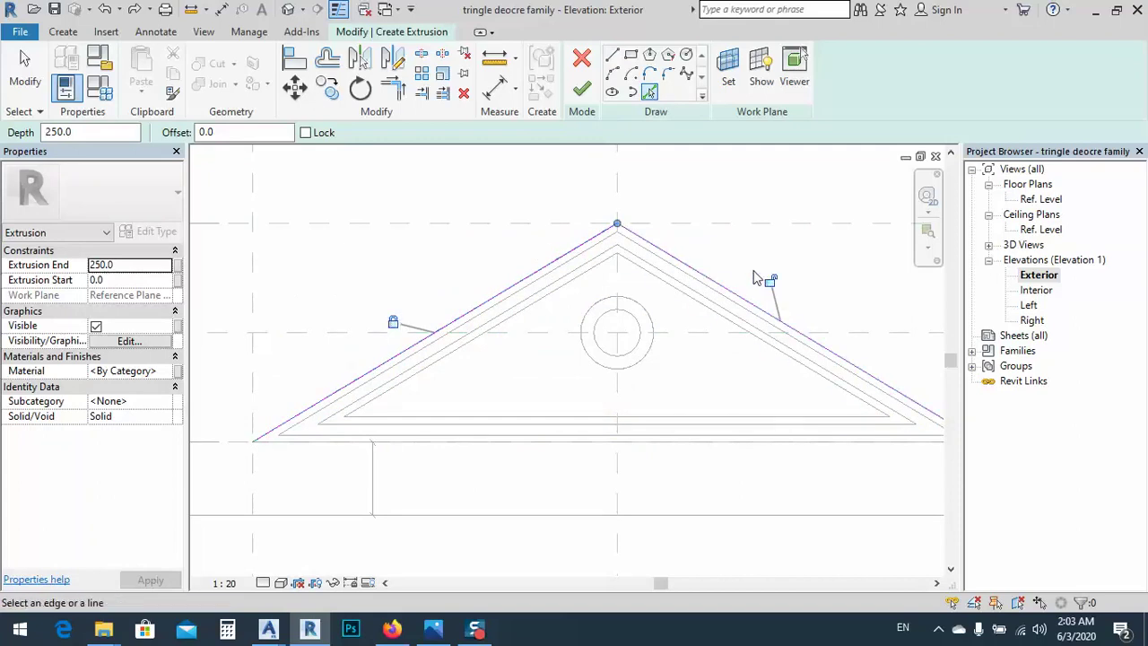
pyautogui.click(728, 442)
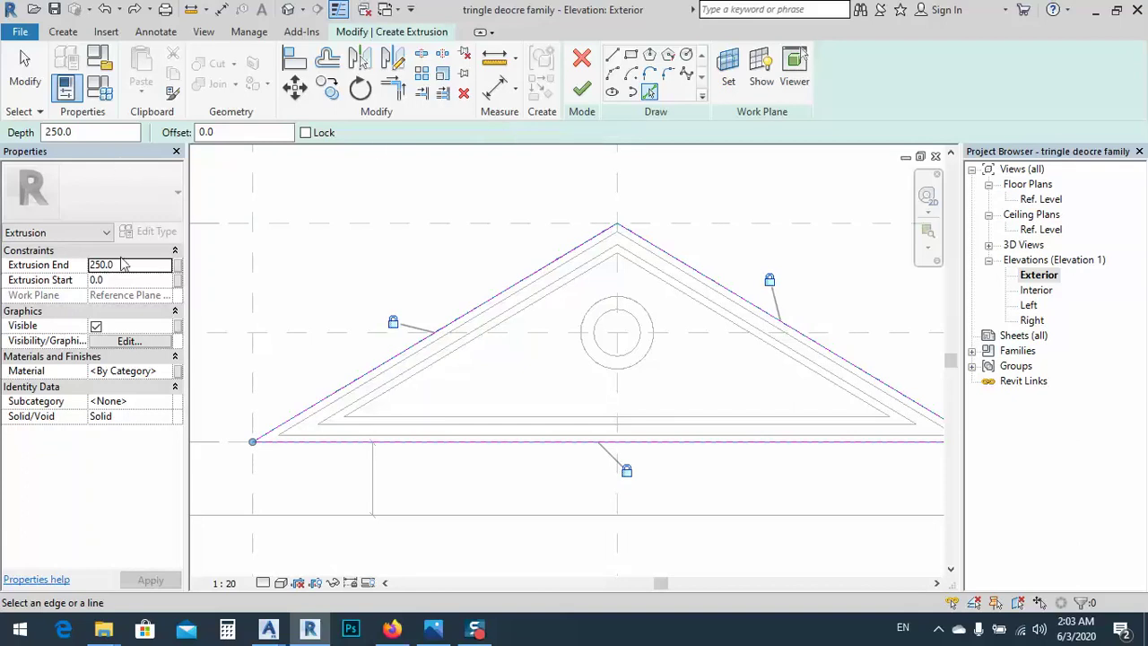
# - Set the extrusion end to 0 and the extrusion start to 10, and finish the triangular back panel
pyautogui.click(124, 263)
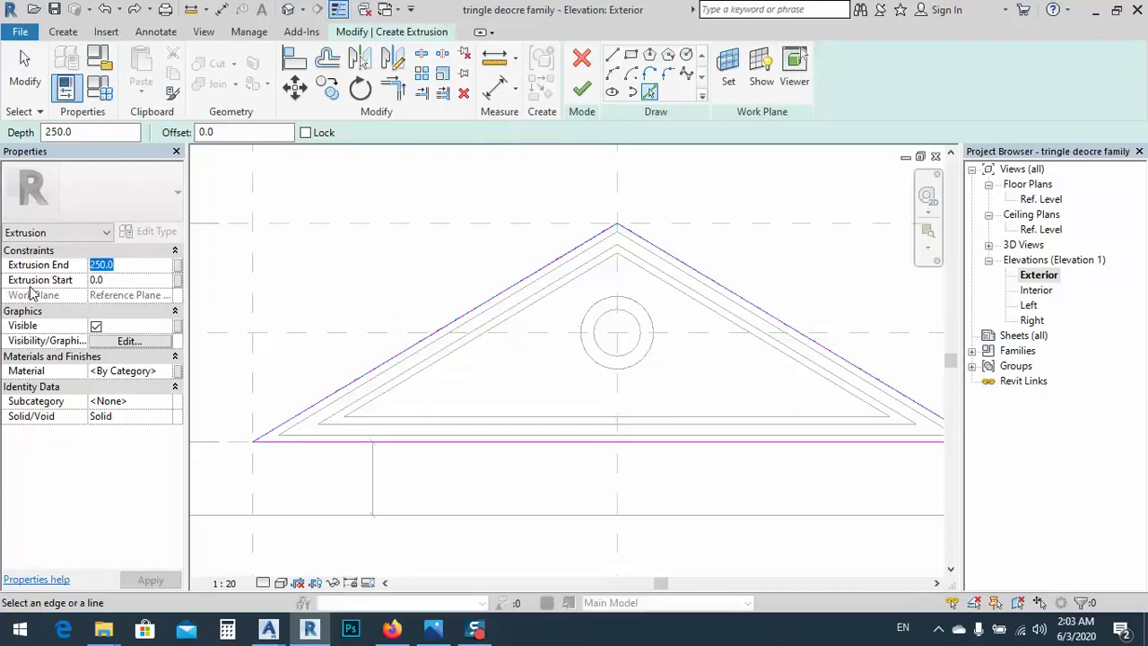
pyautogui.write('0')
pyautogui.click(116, 281)
pyautogui.click(116, 281)
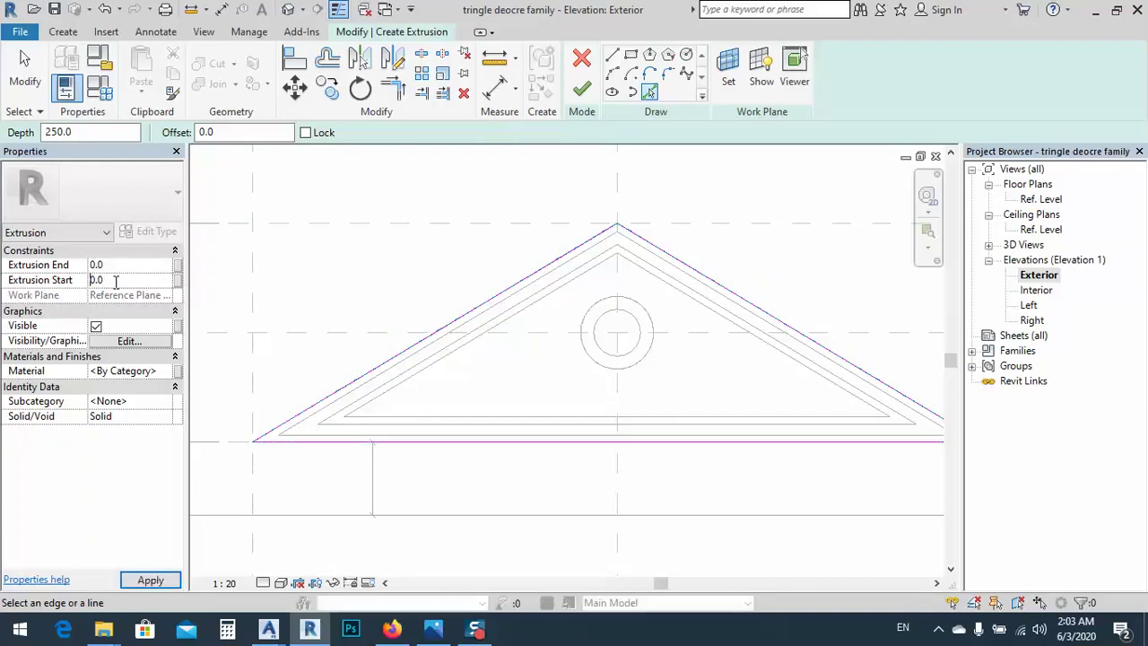
pyautogui.moveTo(116, 281); pyautogui.dragTo(63, 296)
pyautogui.write('10')
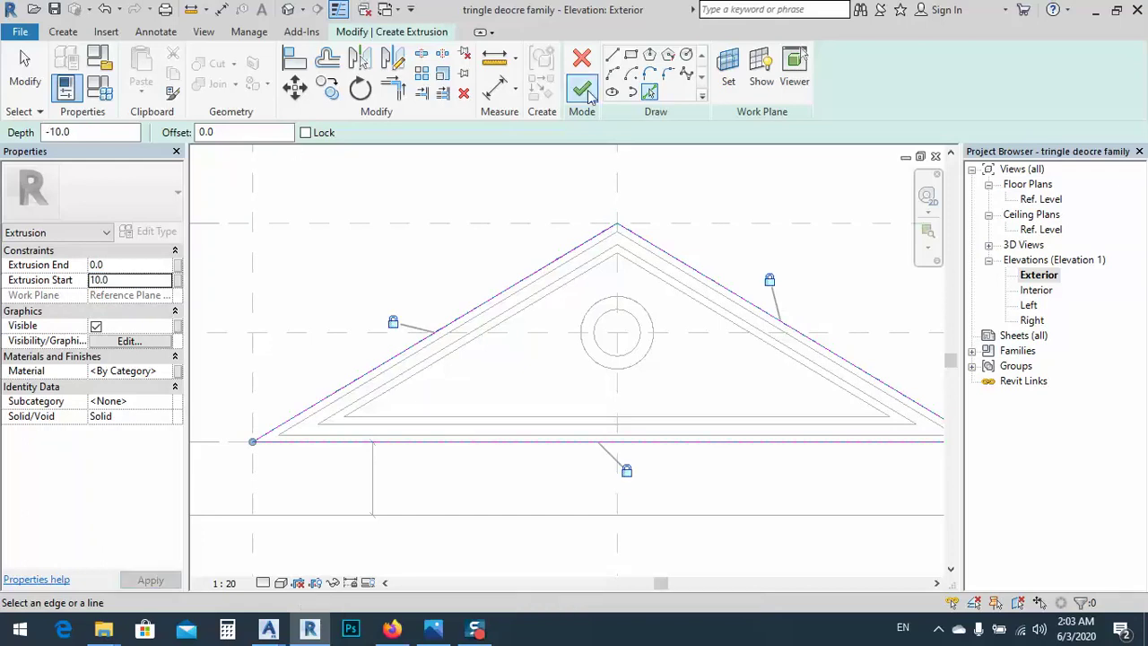
pyautogui.click(582, 87)
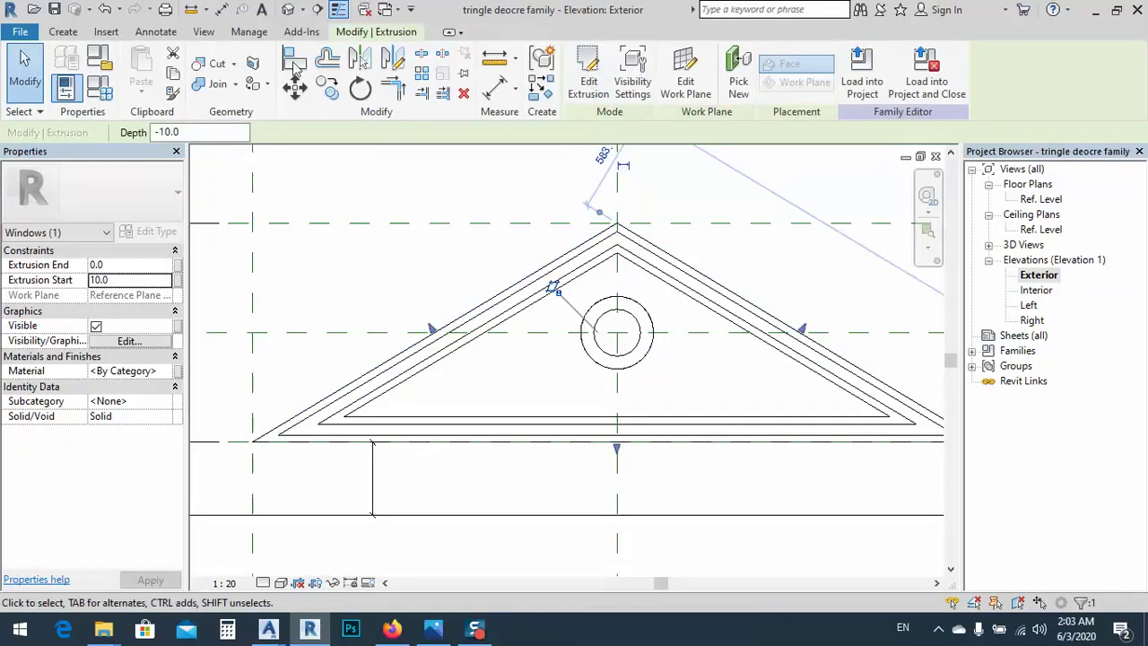
# - Check the panel in the family's 3D view and reload the family into the project, overwriting the existing version and its parameter values
pyautogui.click(288, 8)
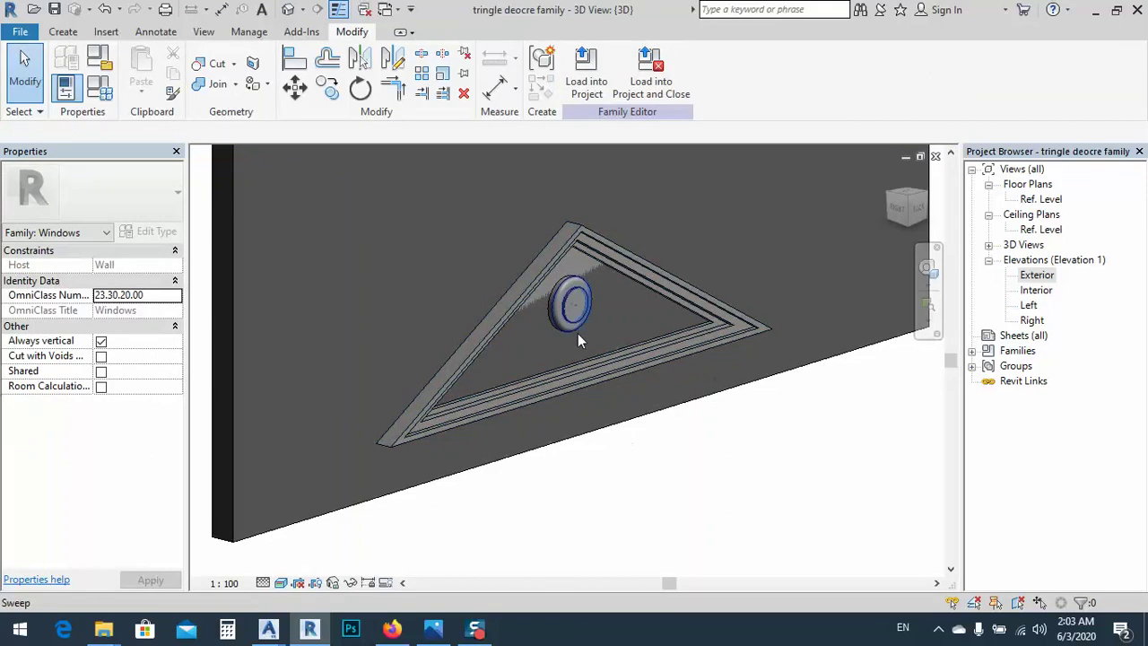
pyautogui.scroll(-4, 577, 339)
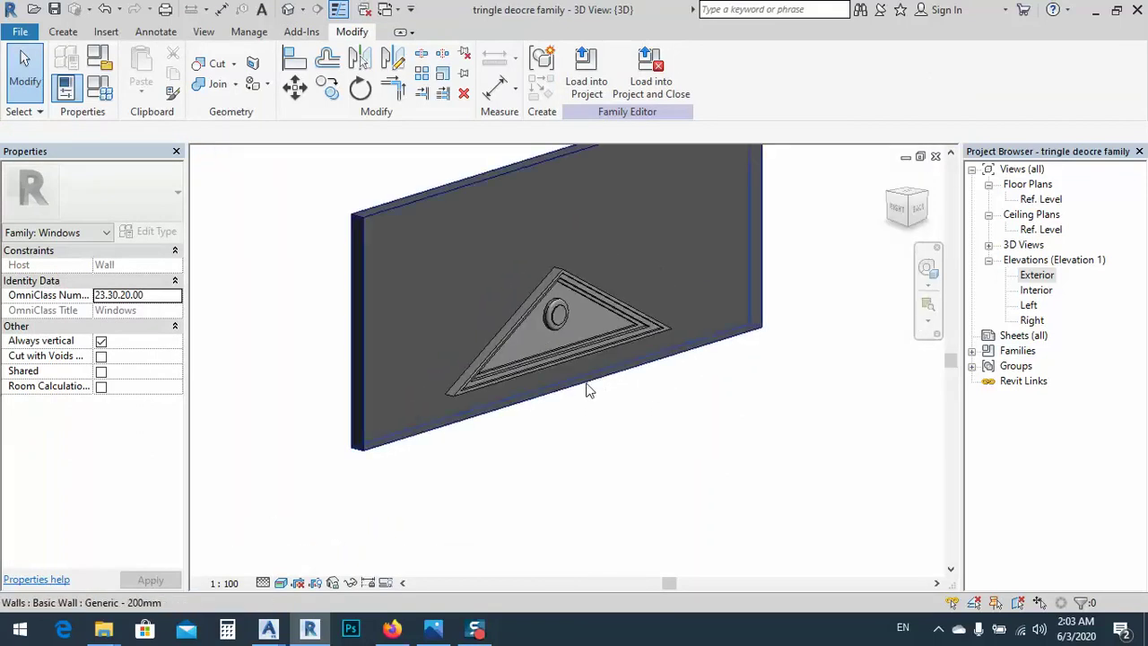
pyautogui.click(585, 65)
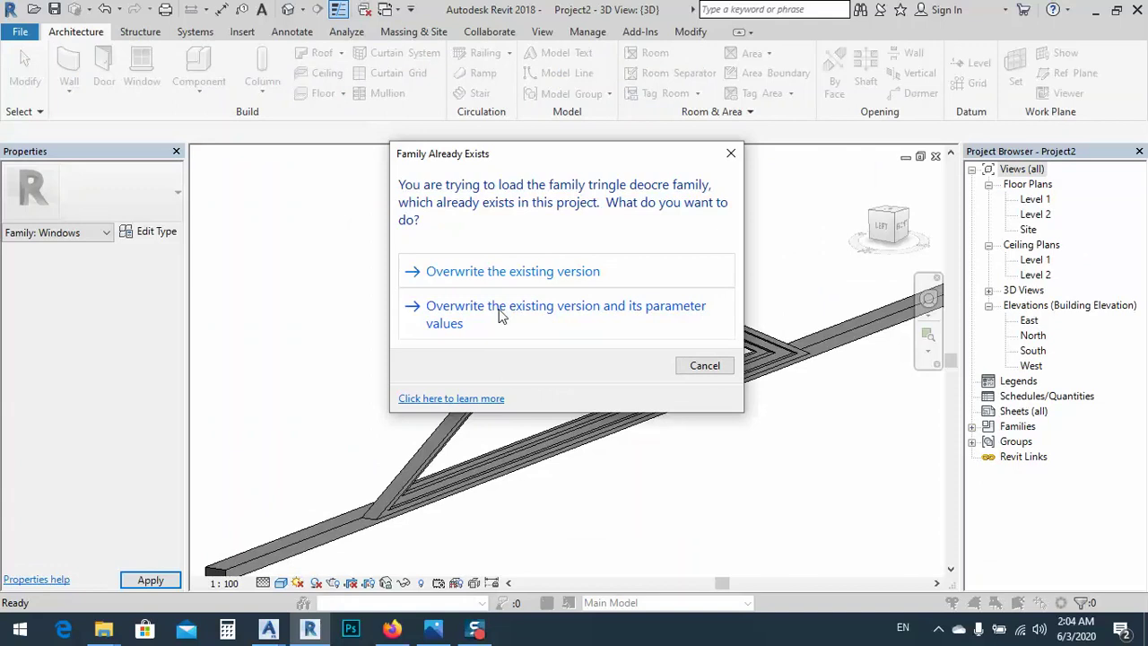
pyautogui.click(489, 315)
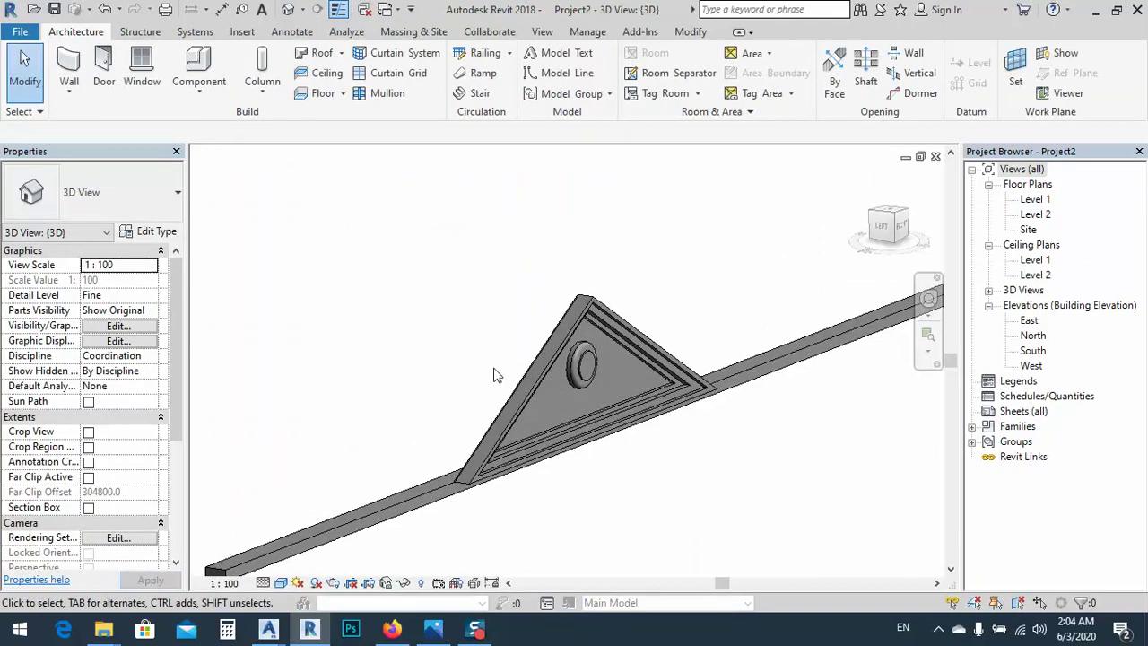
pyautogui.moveTo(578, 420); pyautogui.dragTo(529, 415, button='middle')
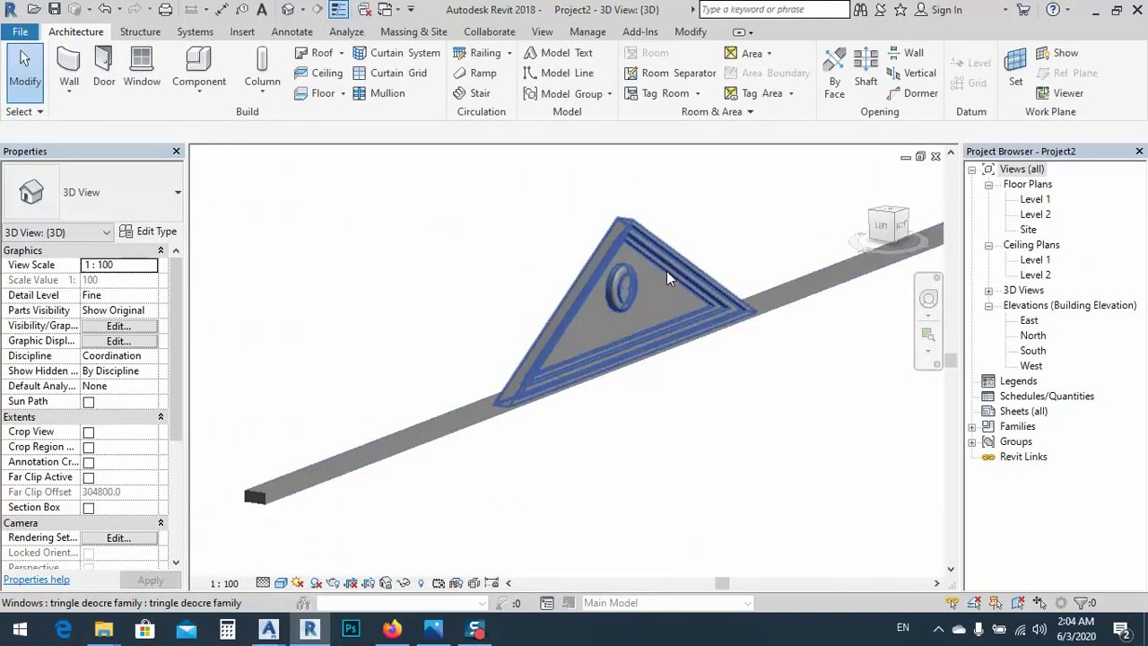
# - Set the placed pediment's type Width to 7500
pyautogui.click(155, 233)
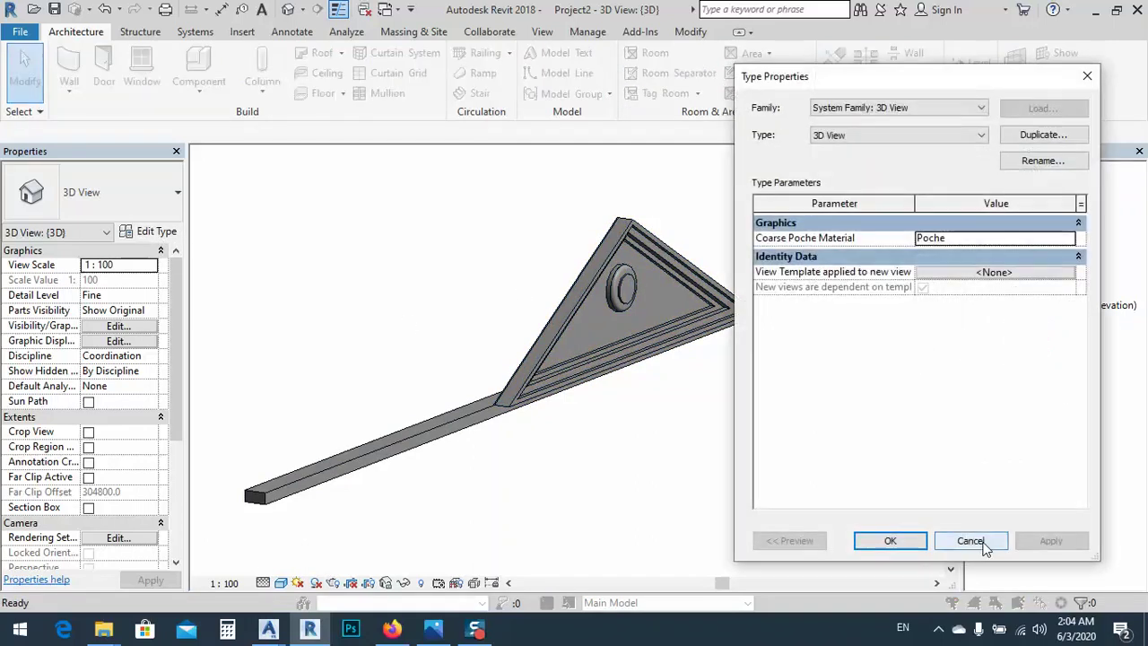
pyautogui.click(970, 468)
pyautogui.click(646, 235)
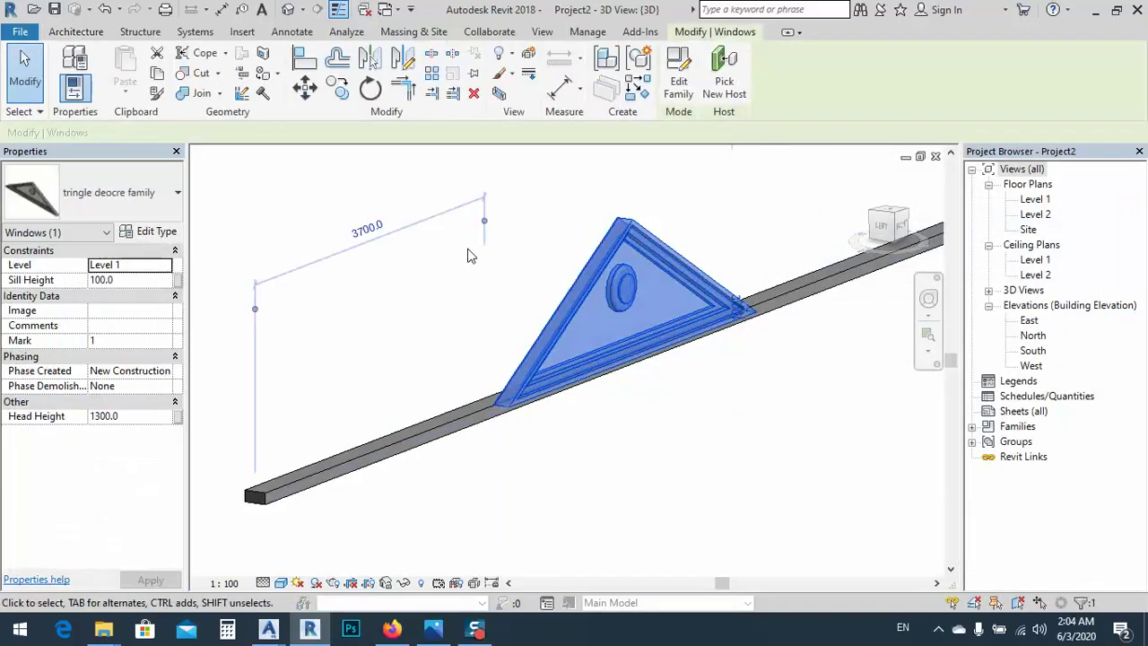
pyautogui.click(141, 235)
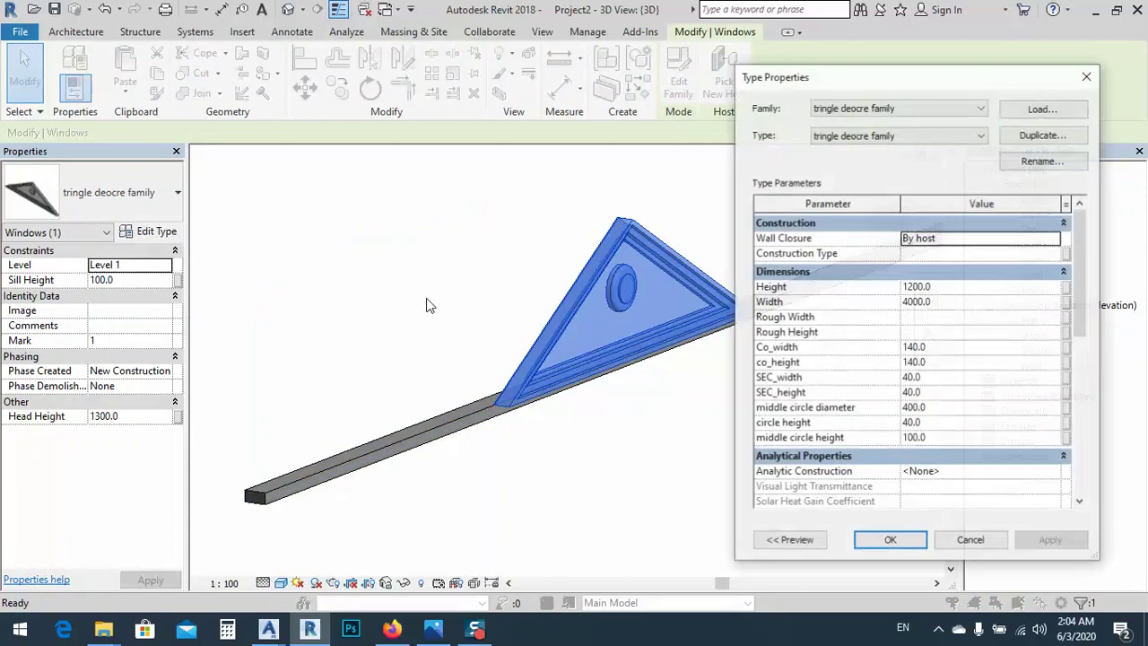
pyautogui.click(958, 302)
pyautogui.write('75')
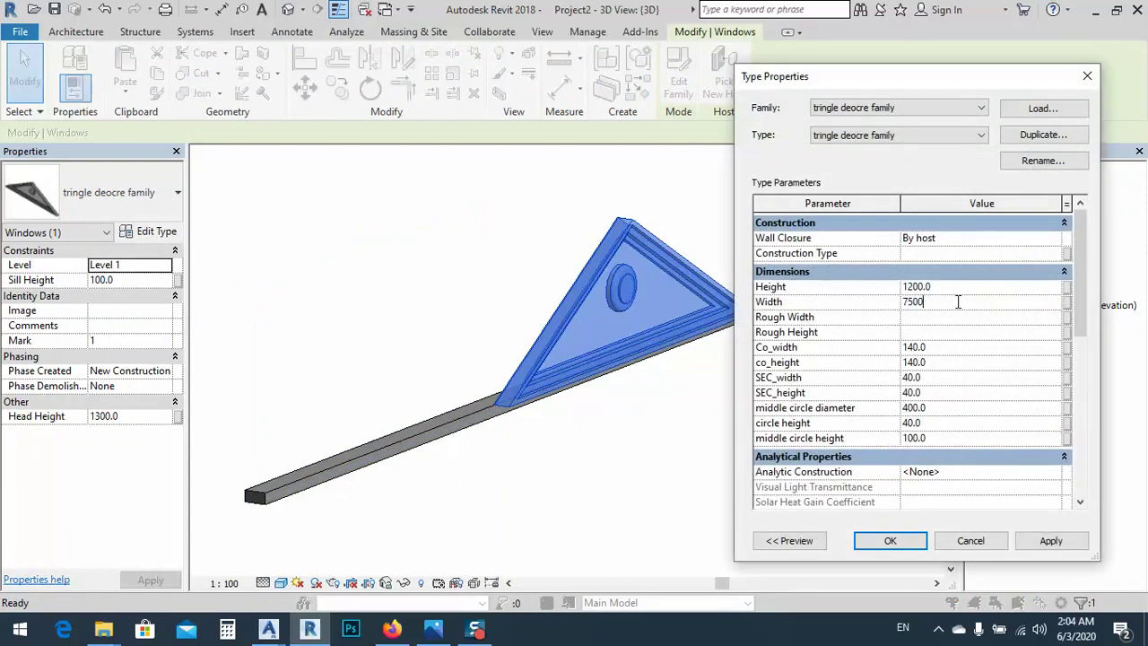
pyautogui.write('00')
# - Set the pediment type's Height to 2000, apply the type changes and inspect the resized pediment in 3D
pyautogui.click(948, 278)
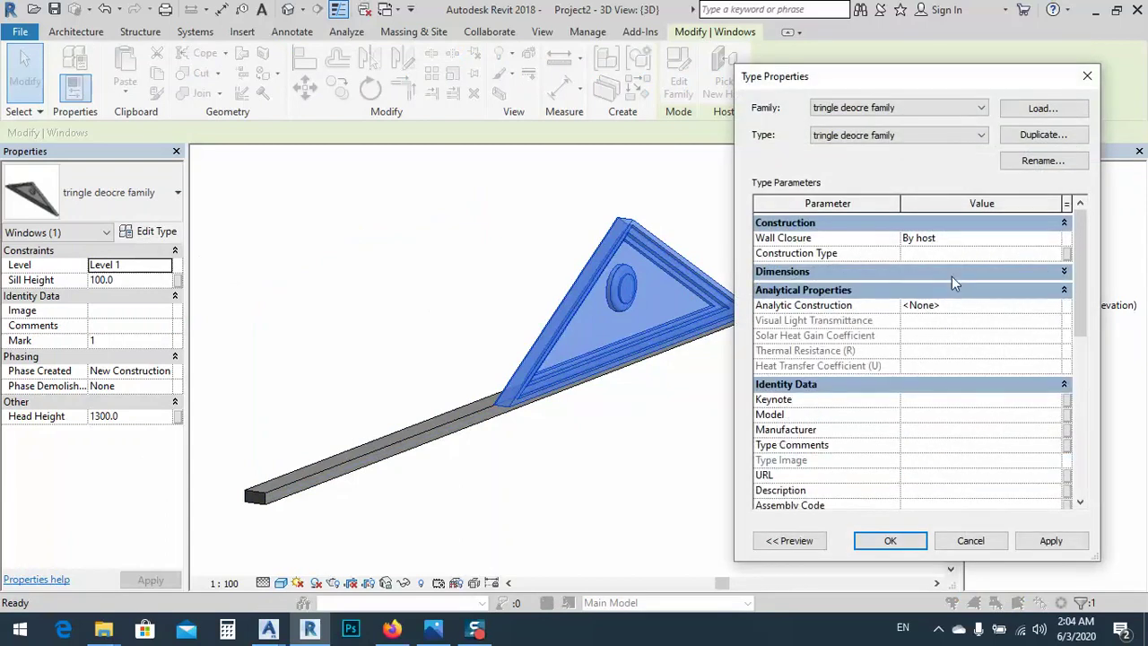
pyautogui.click(952, 276)
pyautogui.click(952, 287)
pyautogui.write('2000')
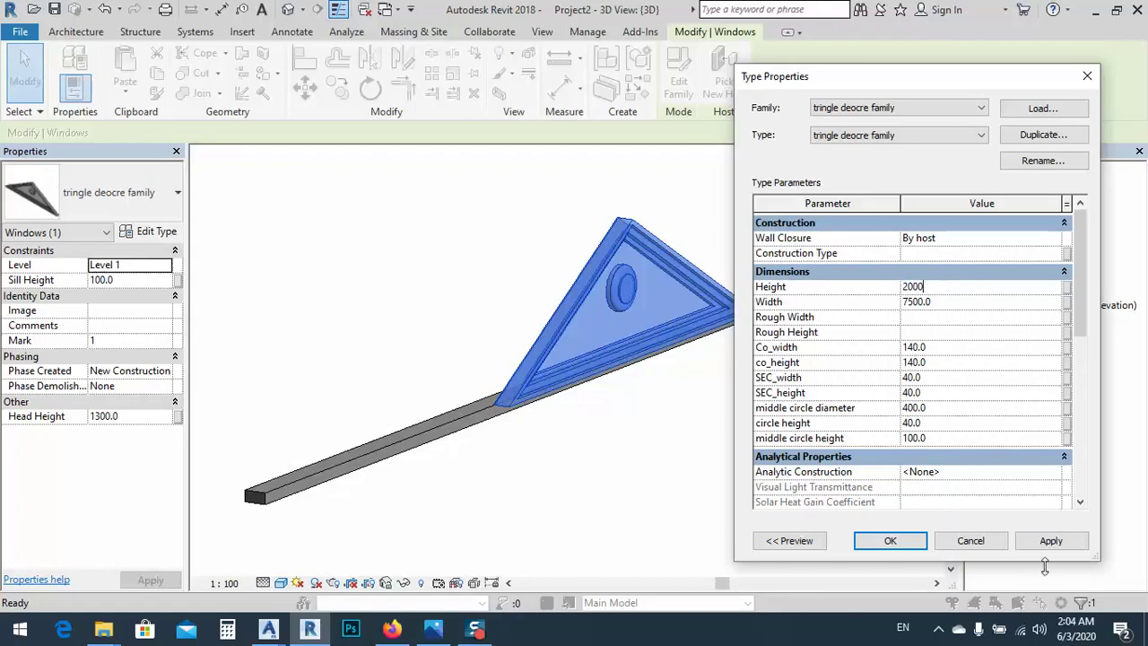
pyautogui.click(1046, 541)
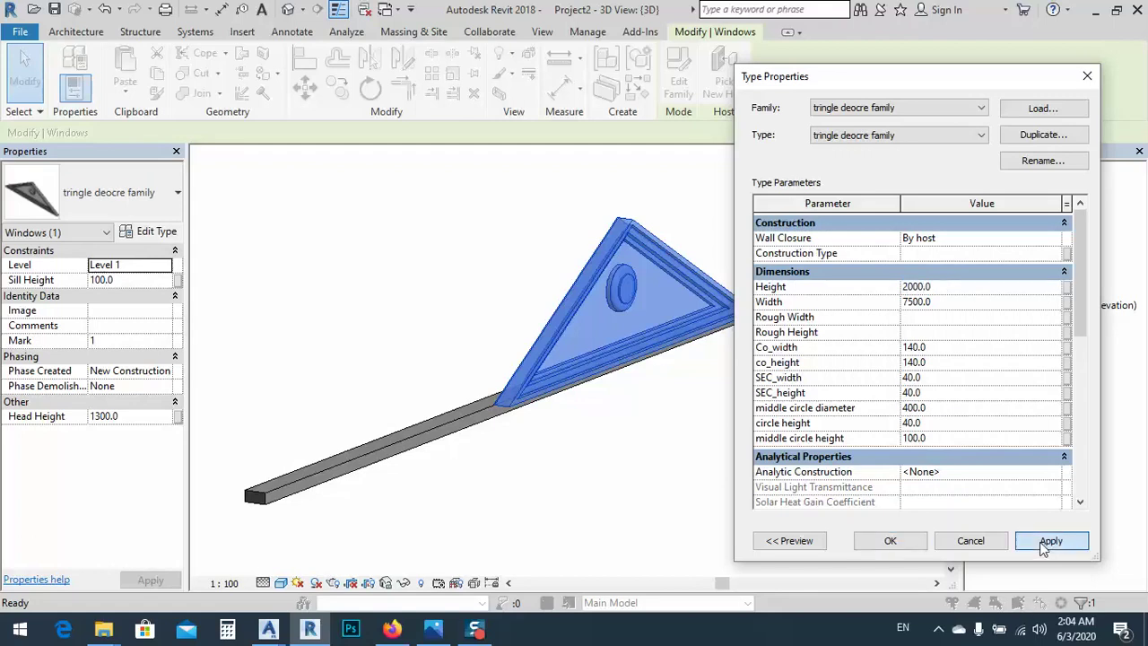
pyautogui.click(886, 542)
pyautogui.press('Escape')
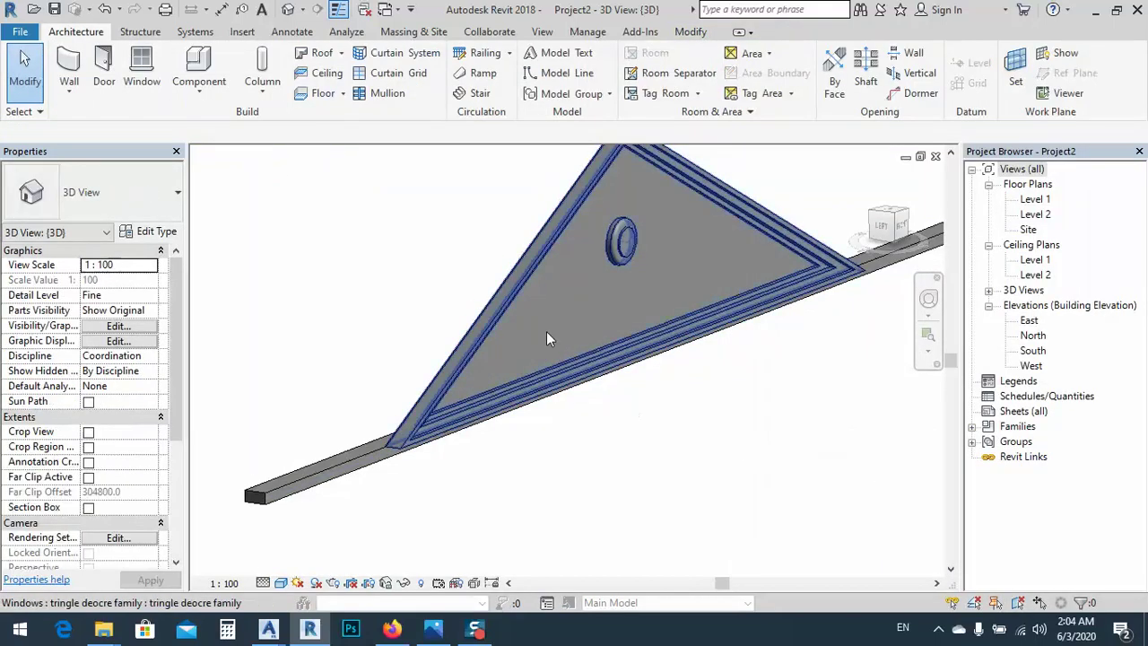
pyautogui.keyDown('shift'); pyautogui.moveTo(546, 331); pyautogui.dragTo(593, 380, button='middle'); pyautogui.keyUp('shift')
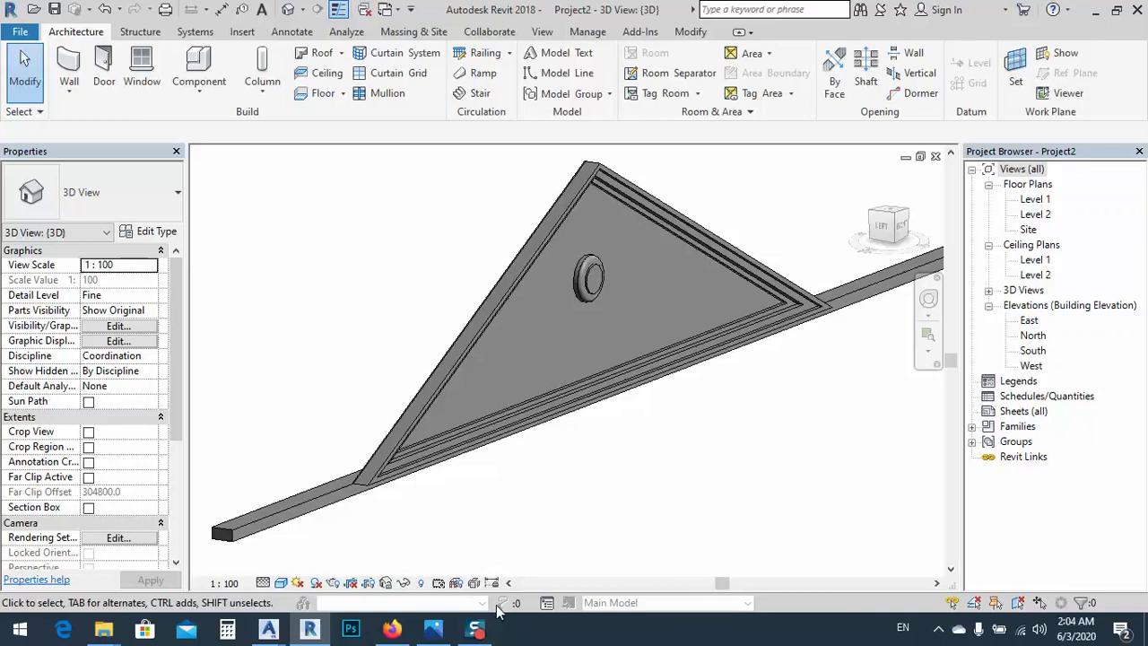
pyautogui.moveTo(568, 476); pyautogui.dragTo(551, 458, button='middle')
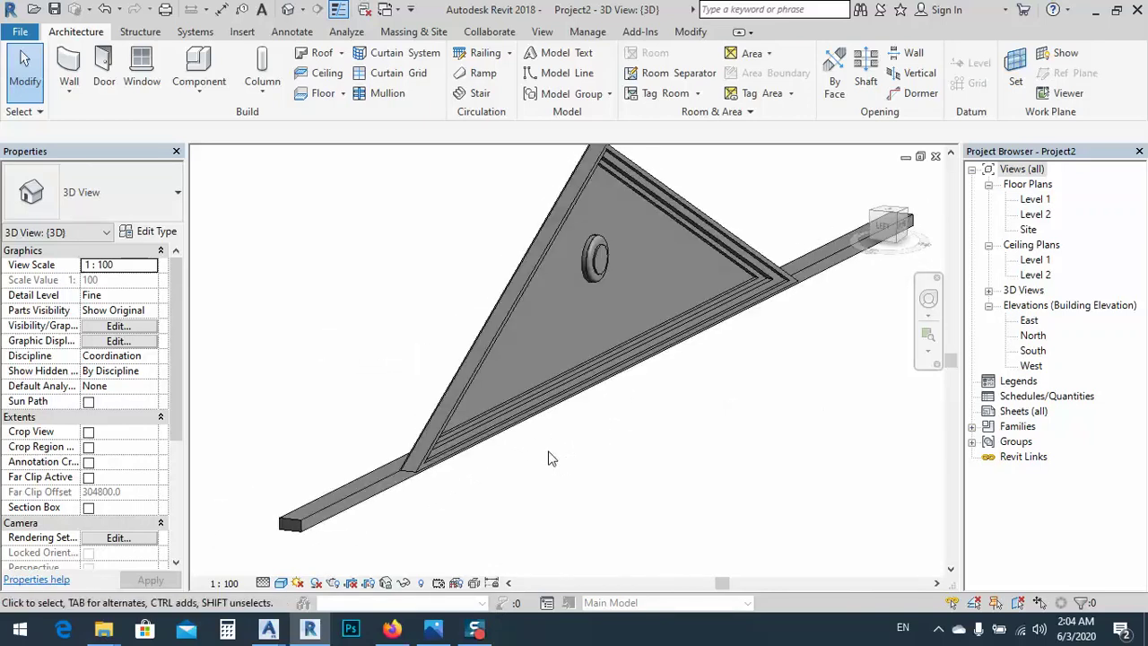